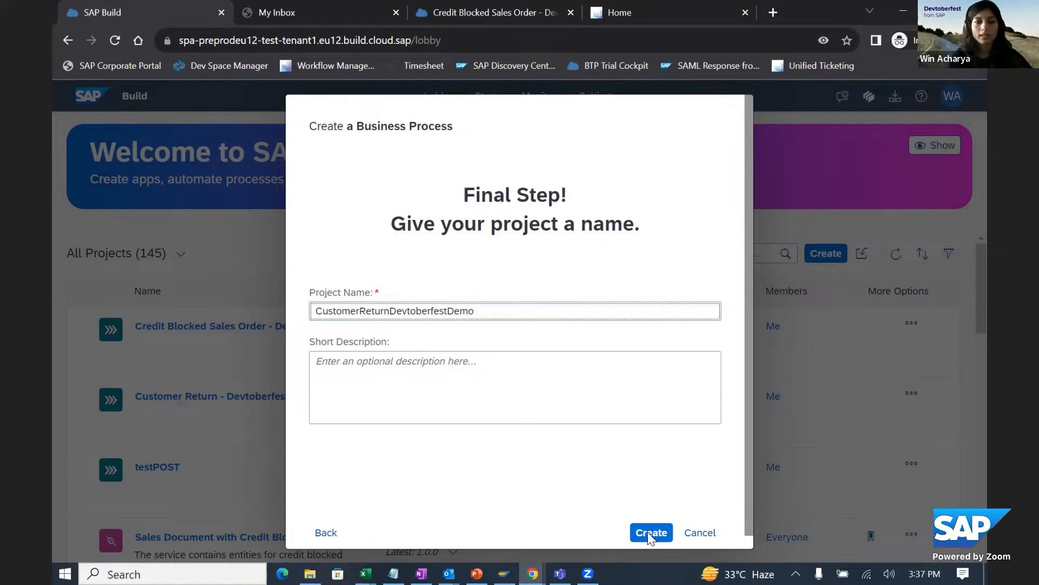
- Create the project CustomerReturnDevtoberfestDemo and add a process named CustomerReturnProcess to it
left_click(651, 532)
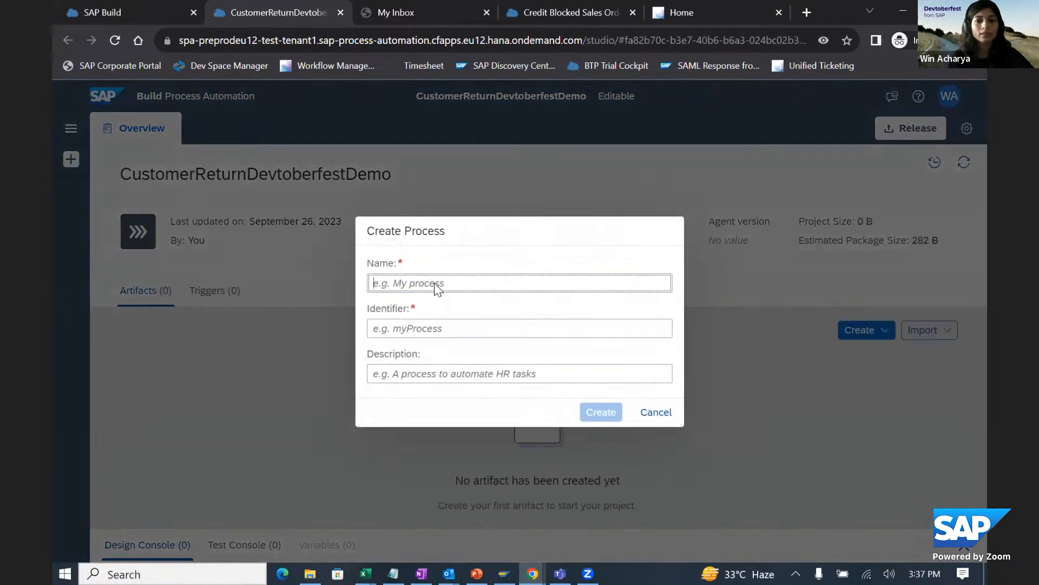
type("C")
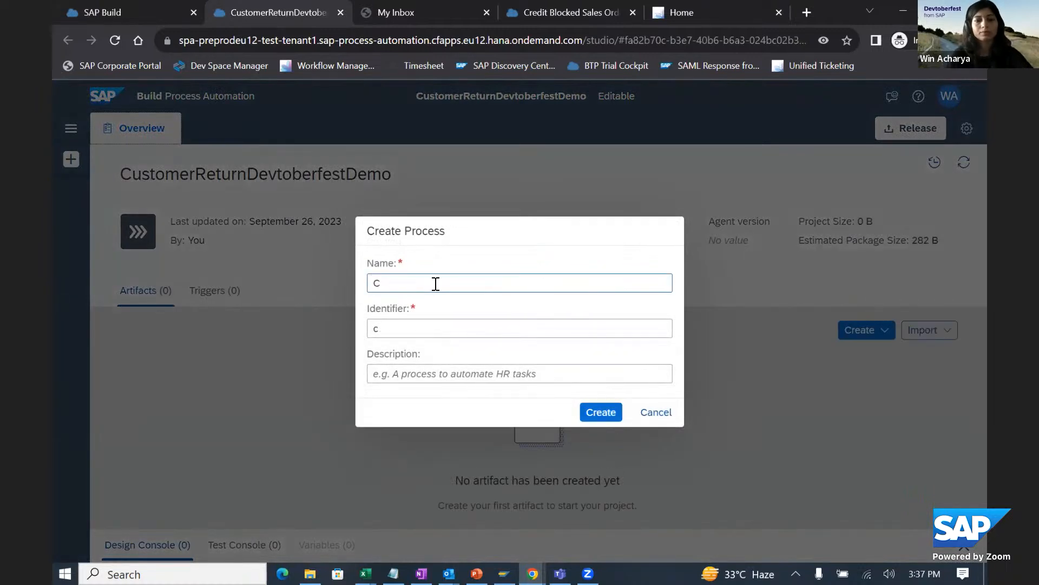
type("ustom")
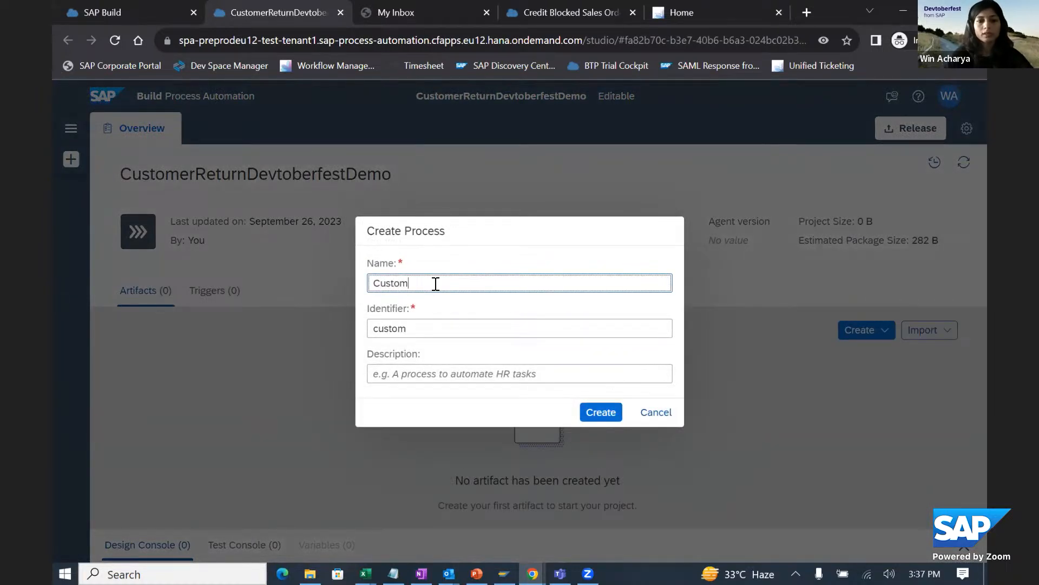
type("erReturn")
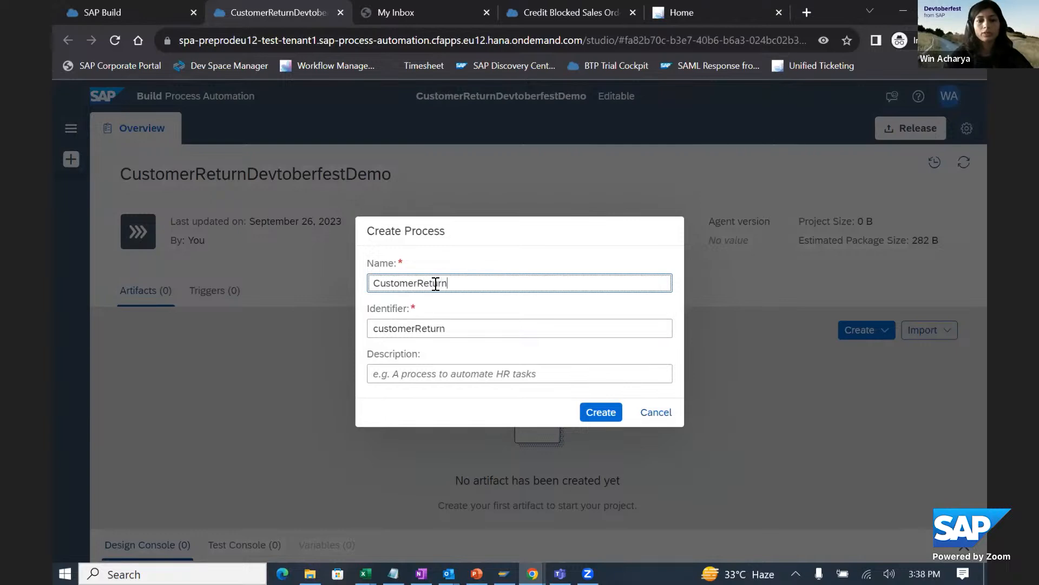
type("Process")
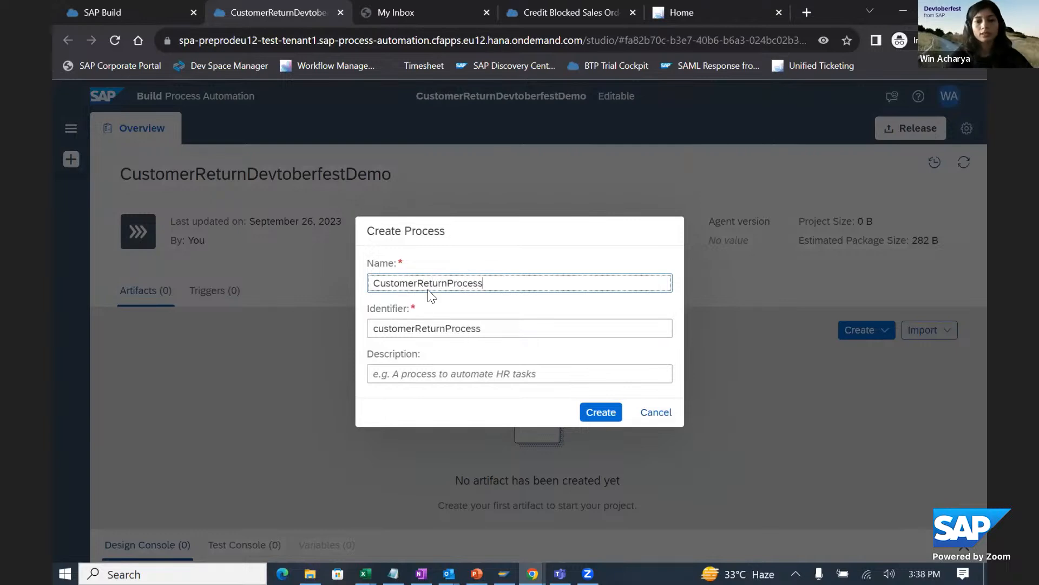
left_click(584, 408)
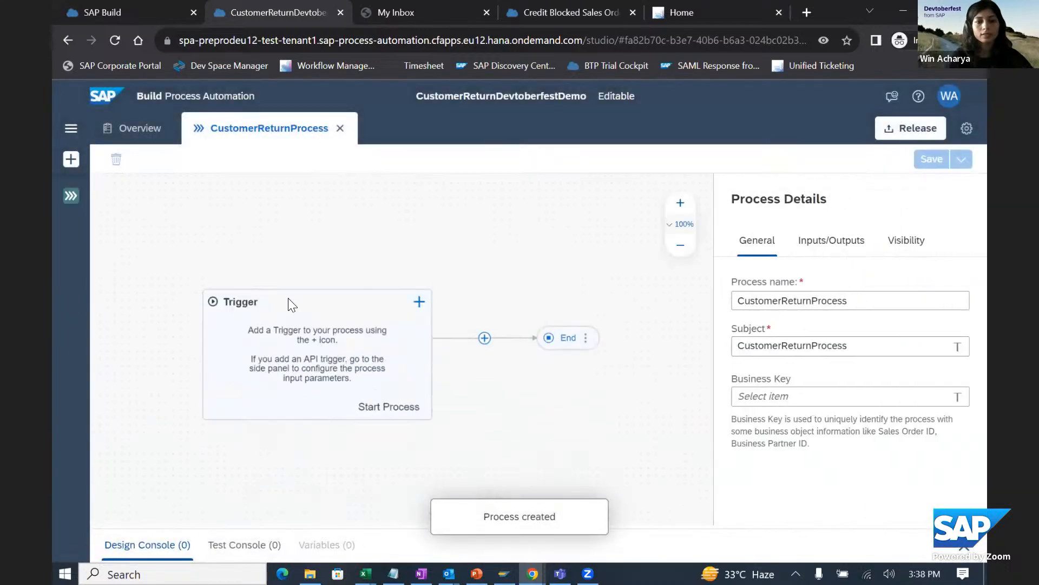
- Start a new event trigger for the process and name it CustomerReturnCreated
left_click(417, 303)
mouse_move(436, 347)
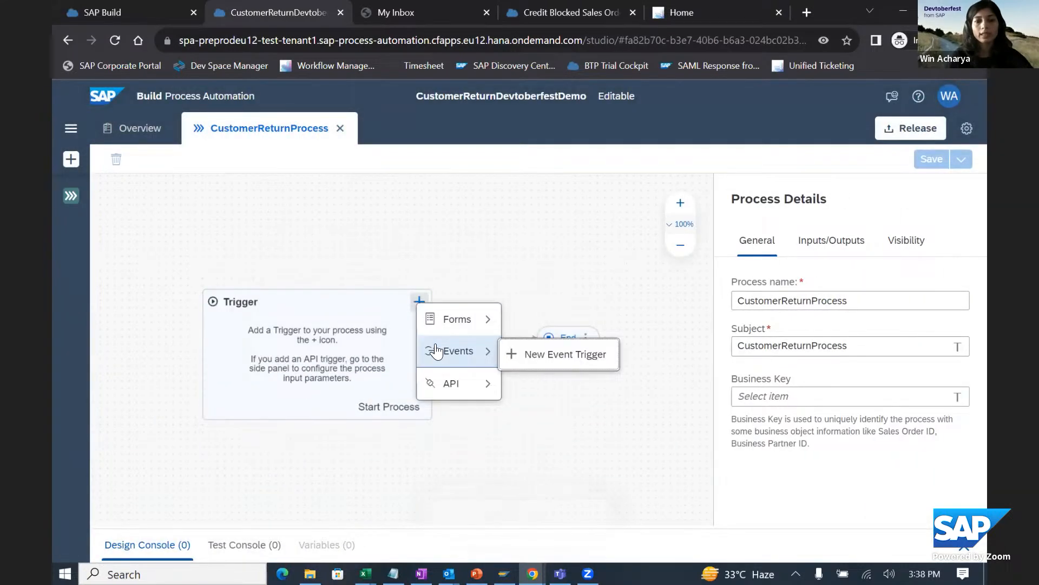
left_click(529, 365)
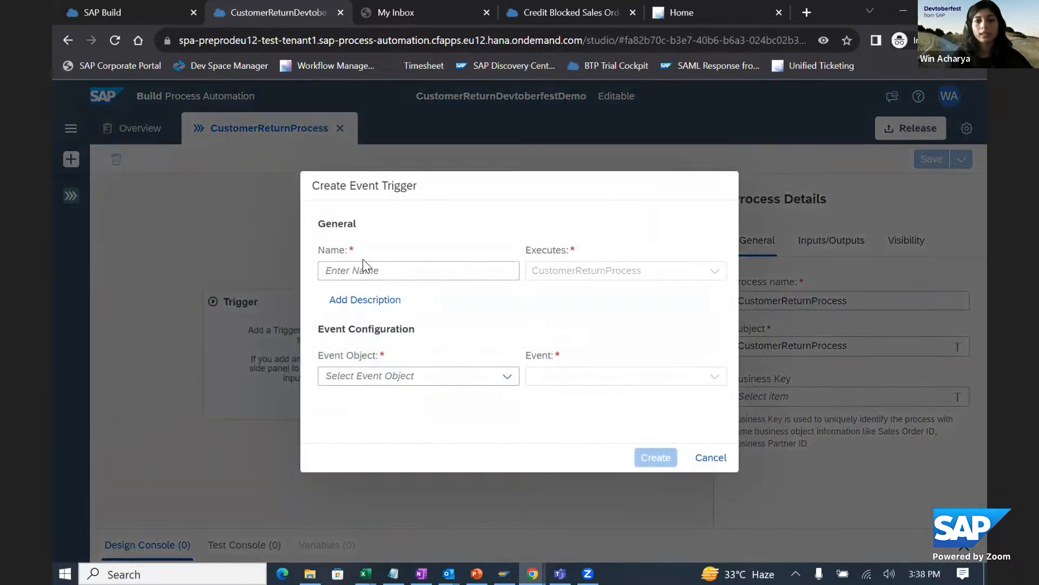
left_click(358, 266)
type("CustomerReturnCreate")
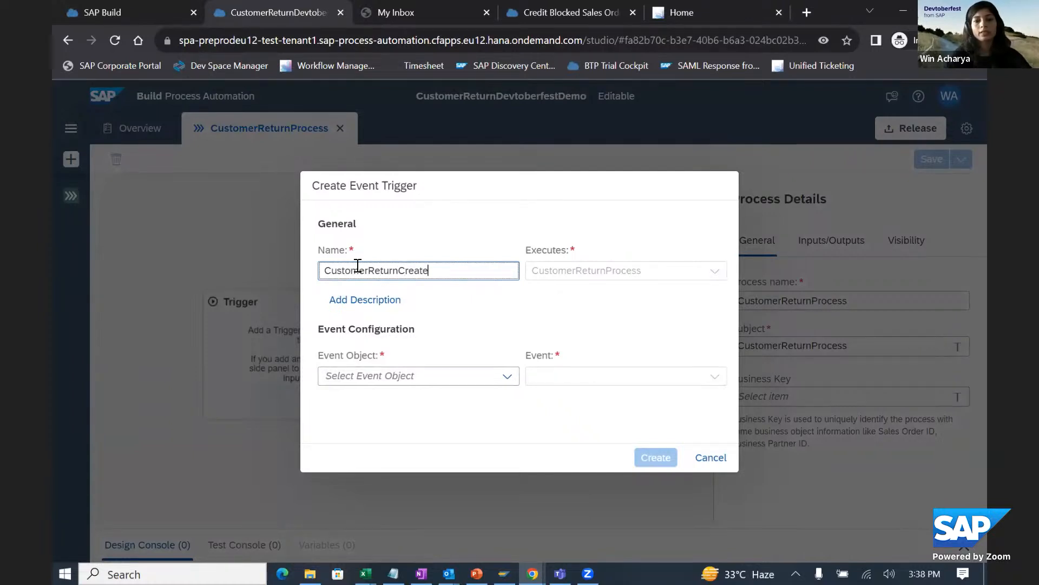
type("d")
- Set the trigger's event object to Customer Return Events and its event to CustomerReturn Created, and create the trigger
left_click(500, 376)
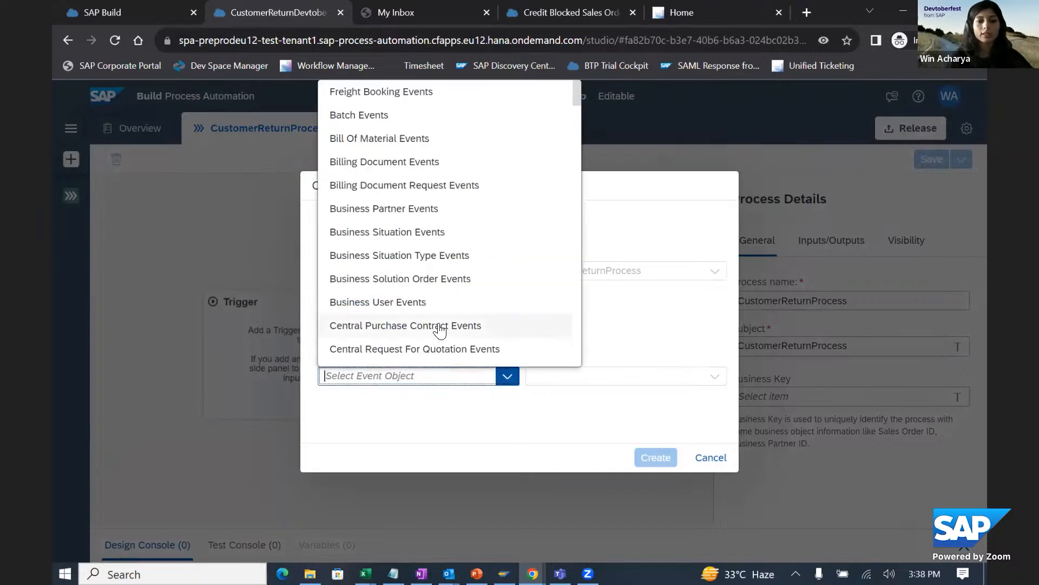
type("Customer Material Events")
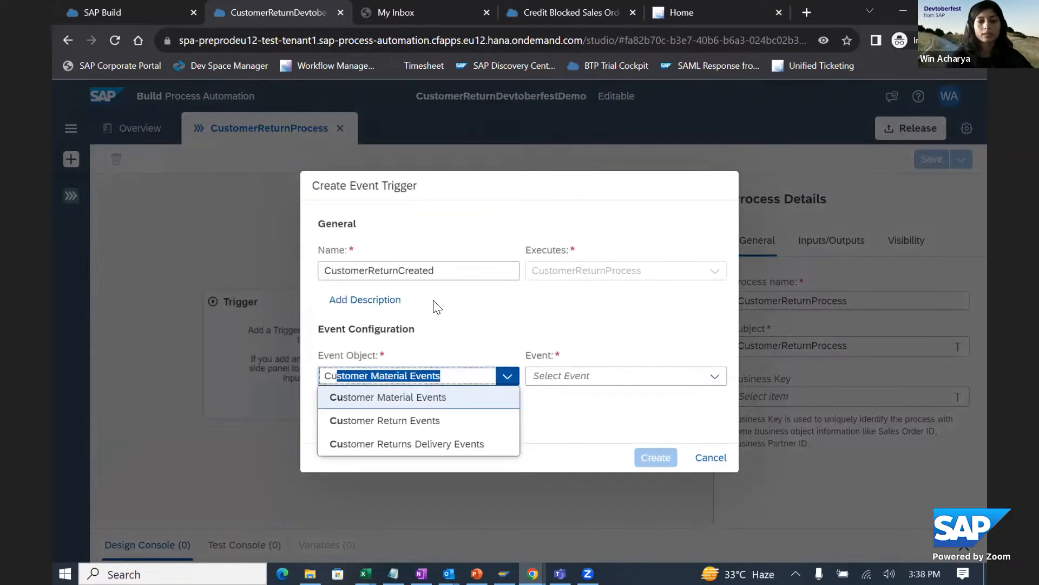
left_click(399, 425)
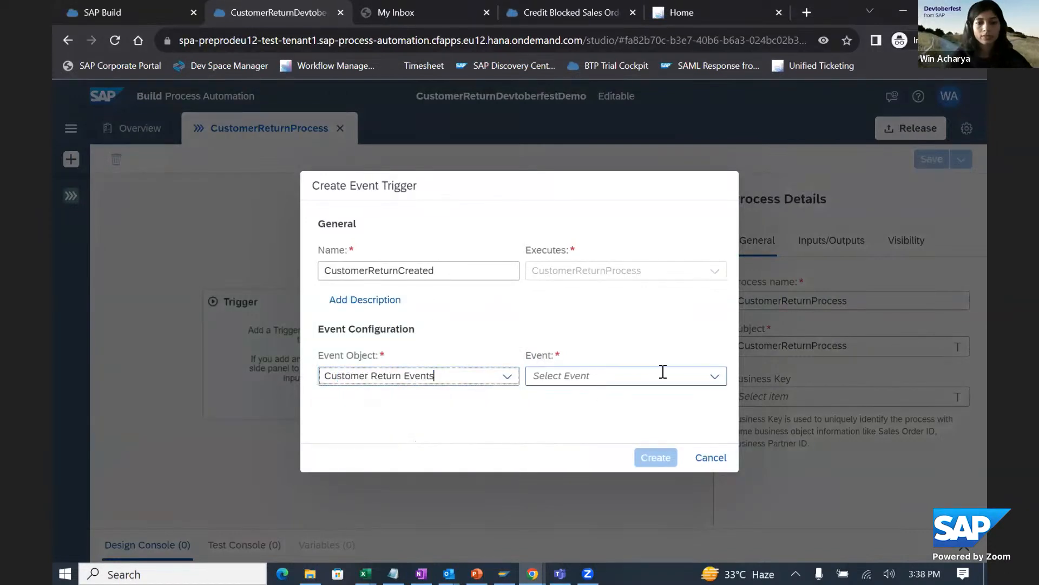
left_click(715, 378)
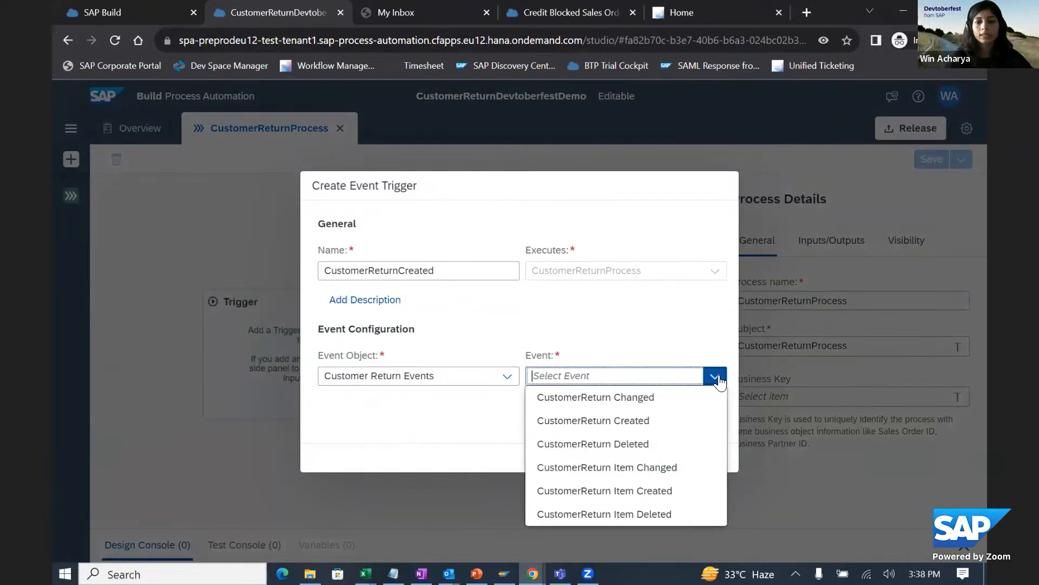
left_click(630, 421)
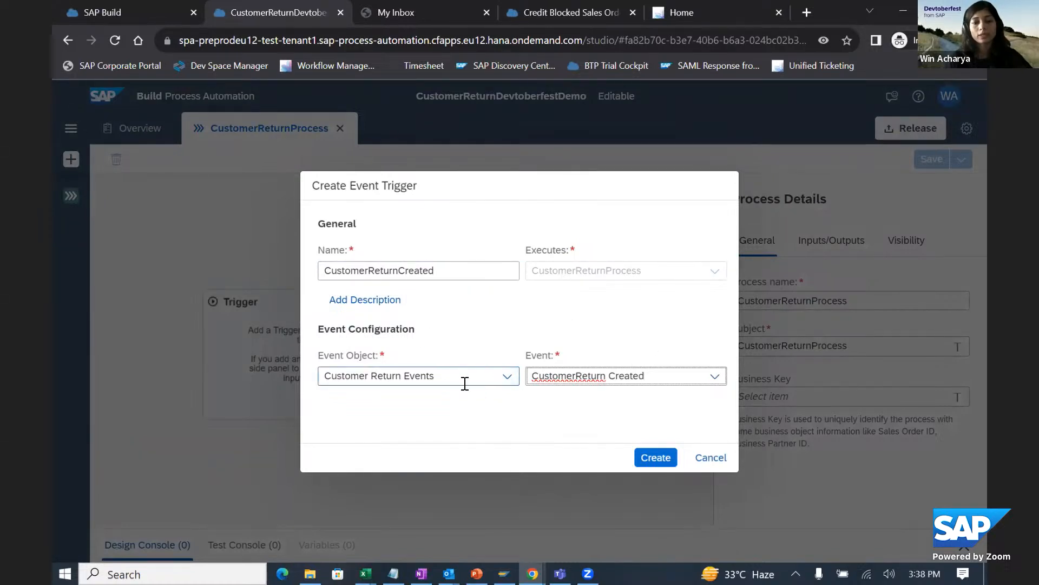
left_click(656, 460)
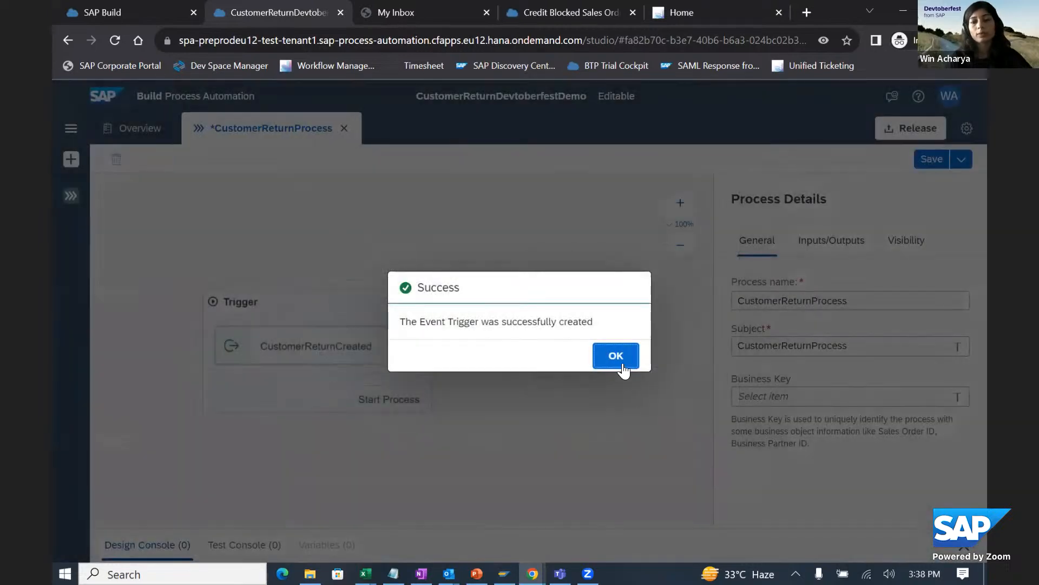
left_click(616, 357)
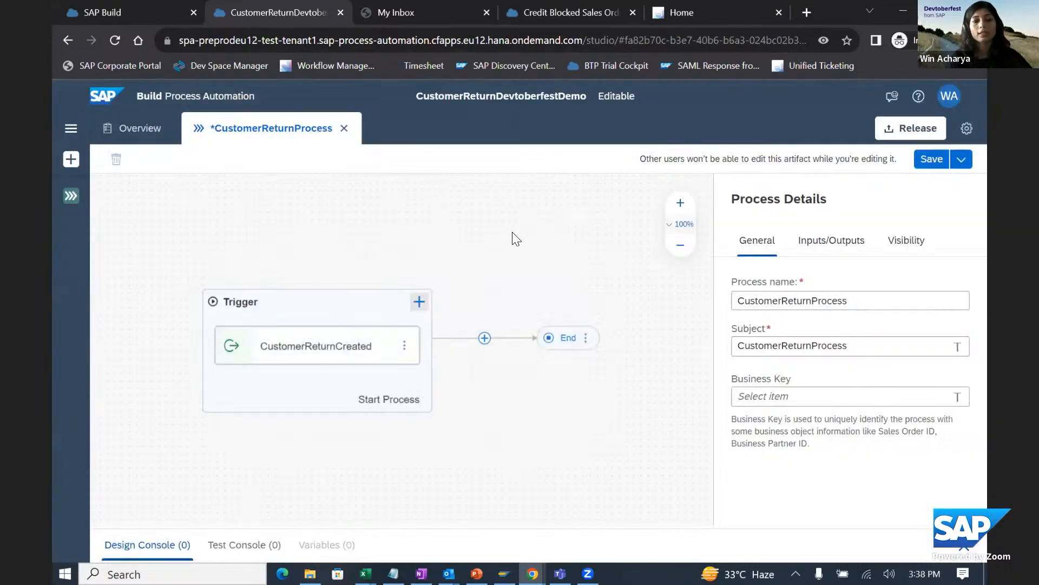
- Save the process after checking the CustomerReturnCreated trigger's outputs, and show the process inputs
left_click(364, 341)
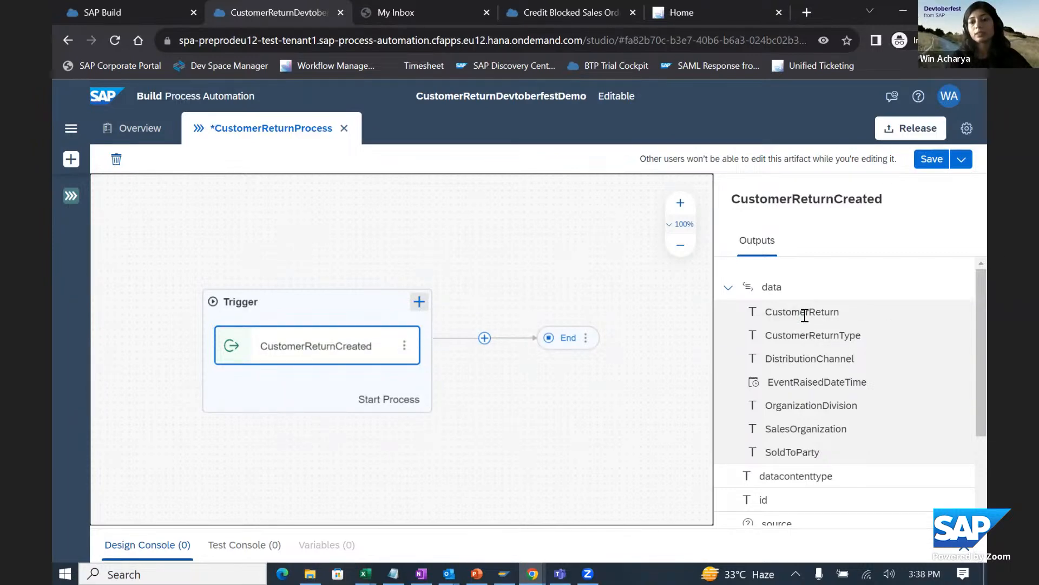
left_click(919, 162)
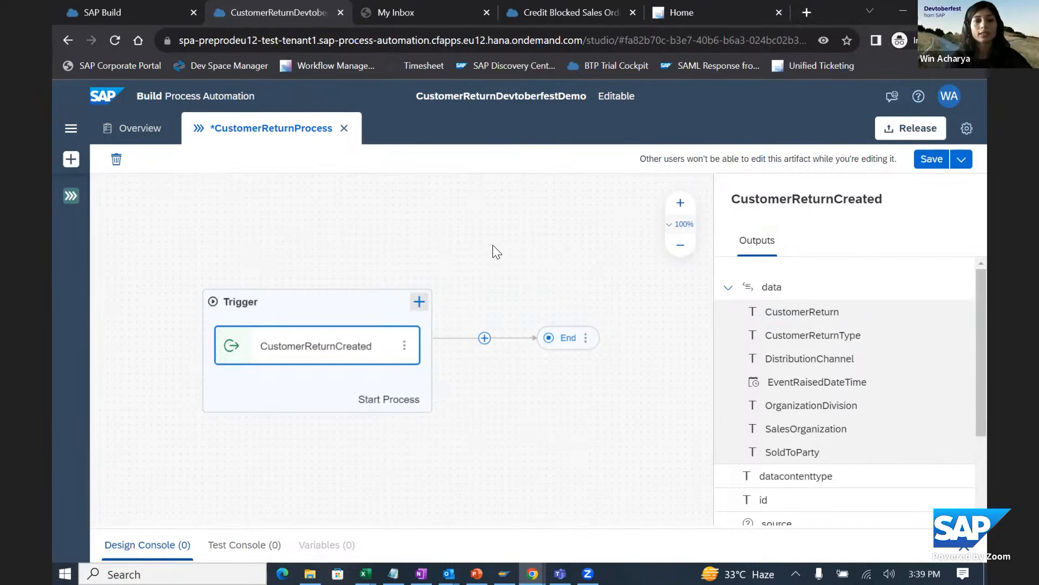
left_click_drag(506, 253, 450, 258)
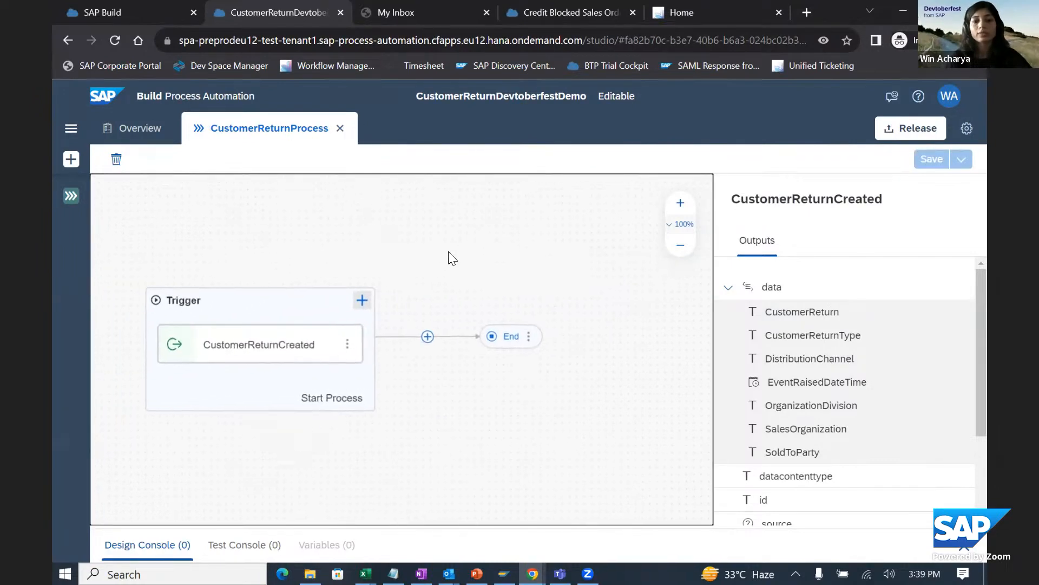
left_click(838, 245)
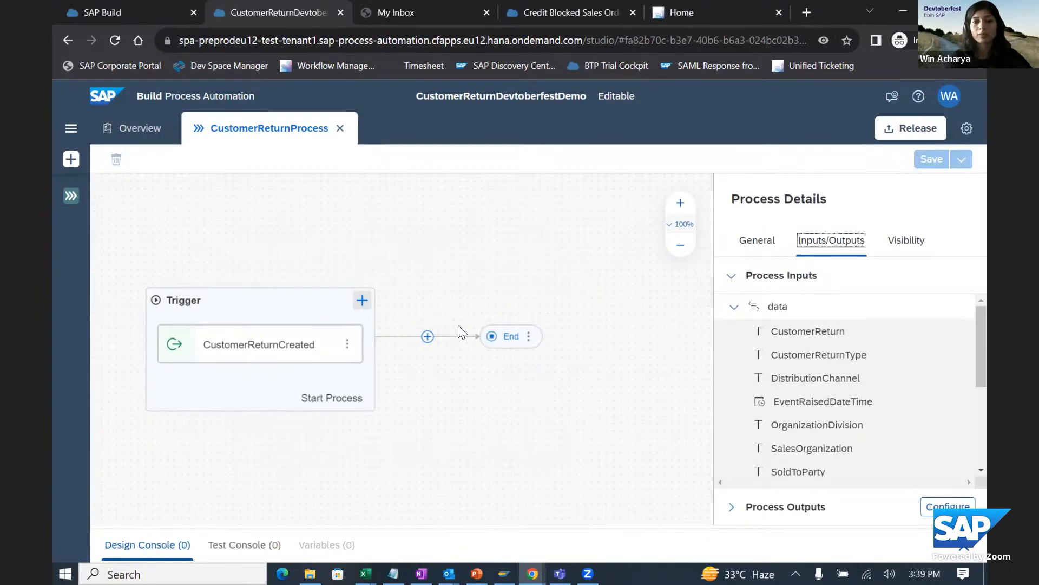
- Add the library action "Reads the header of a specific returns order" from the Customer Return (A2X) project after the trigger
left_click(427, 337)
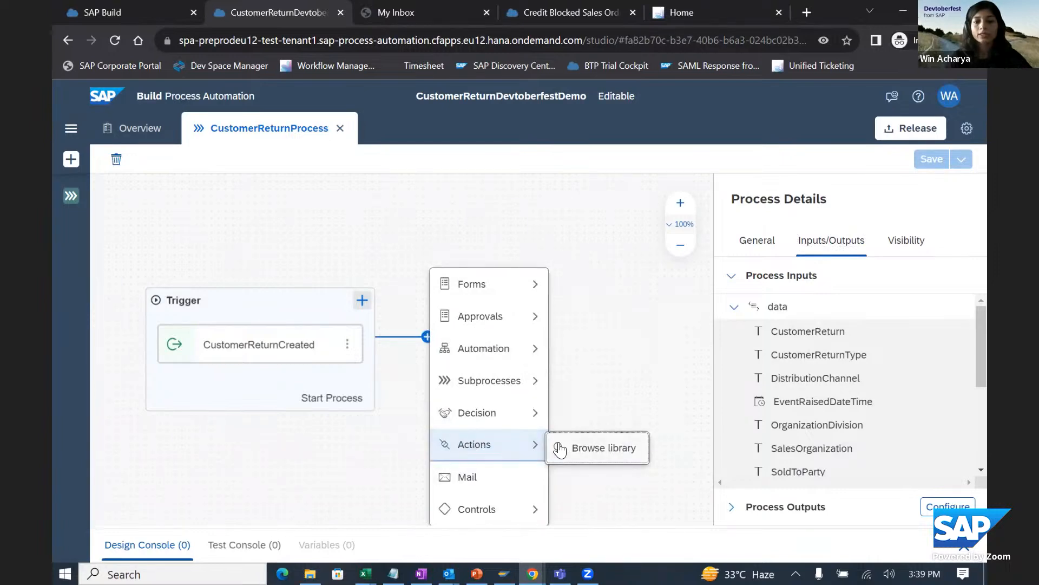
left_click(573, 449)
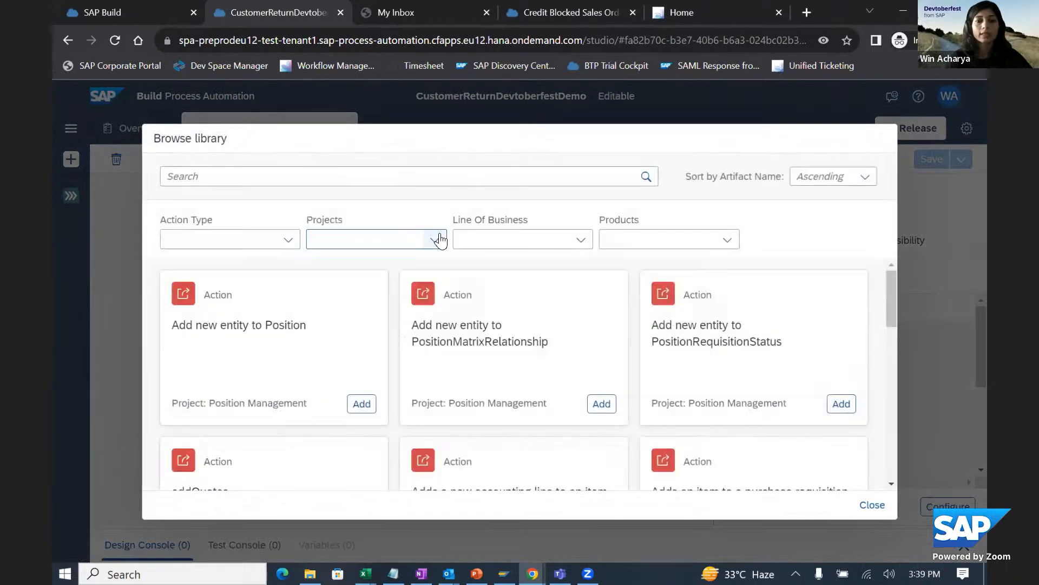
left_click(440, 239)
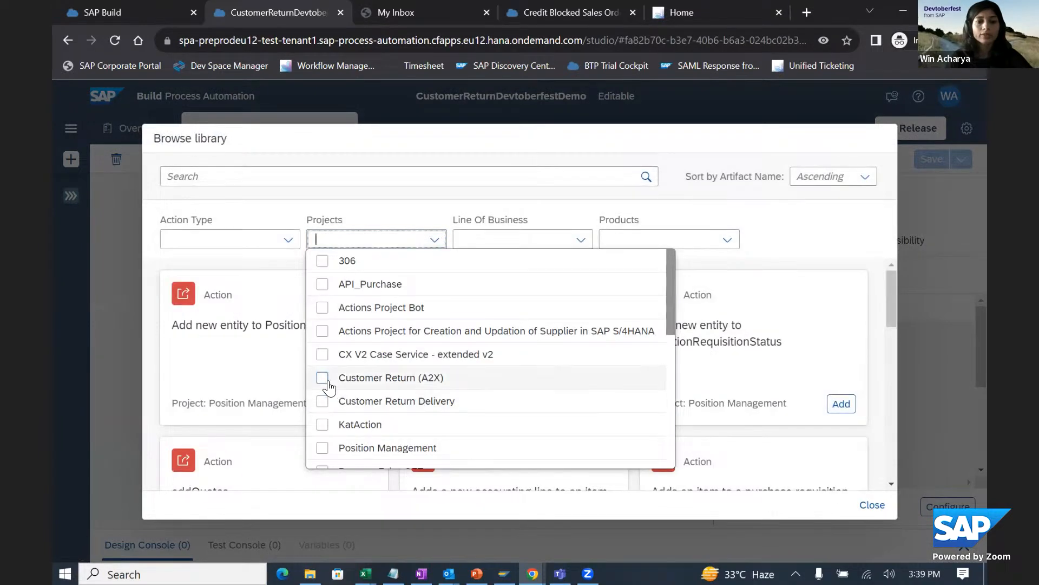
left_click(322, 380)
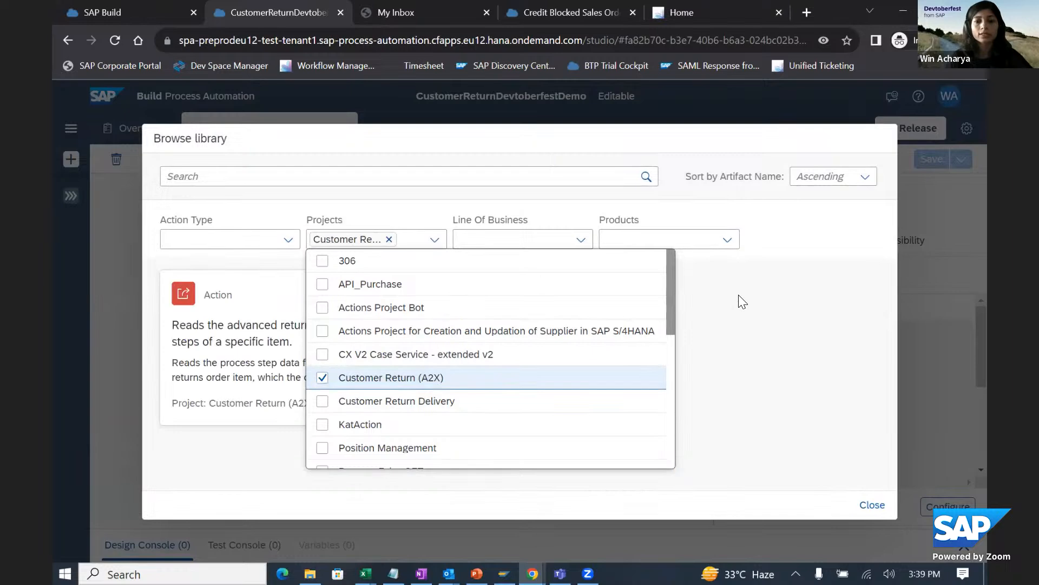
left_click(739, 296)
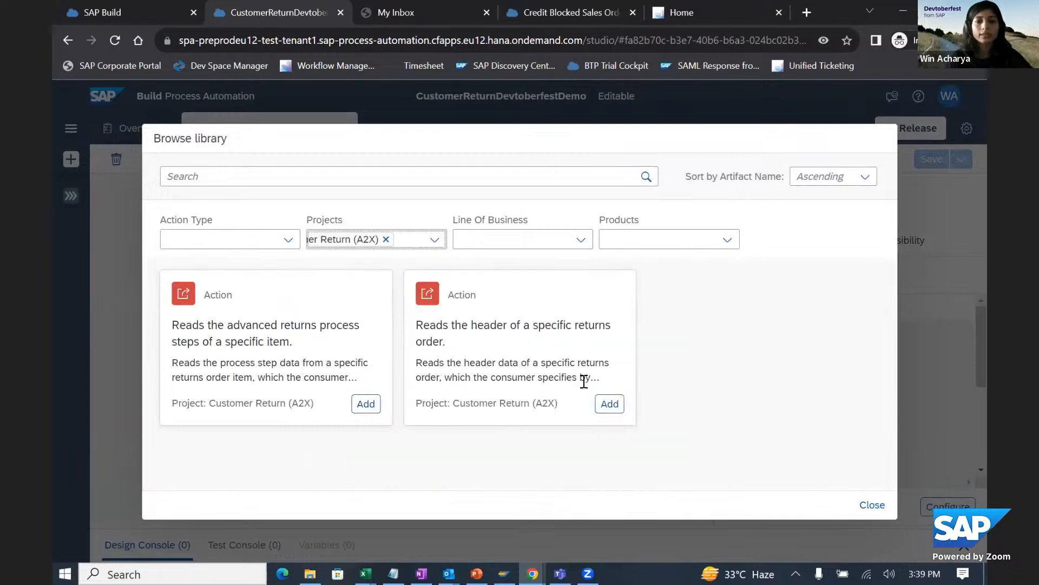
left_click(610, 403)
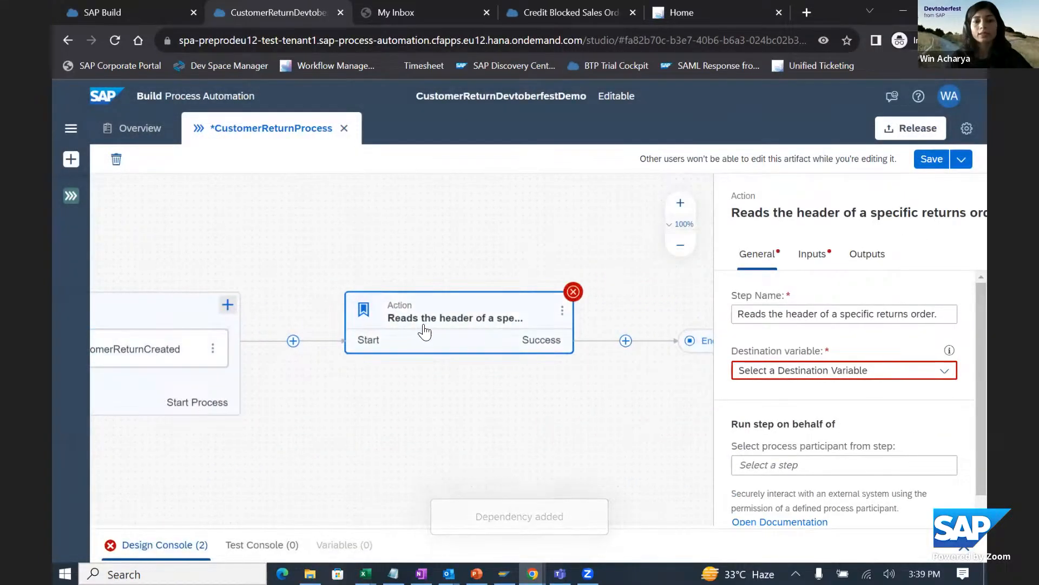
- Map the action's CustomerReturn input to the CustomerReturn field in the process input data
left_click(813, 256)
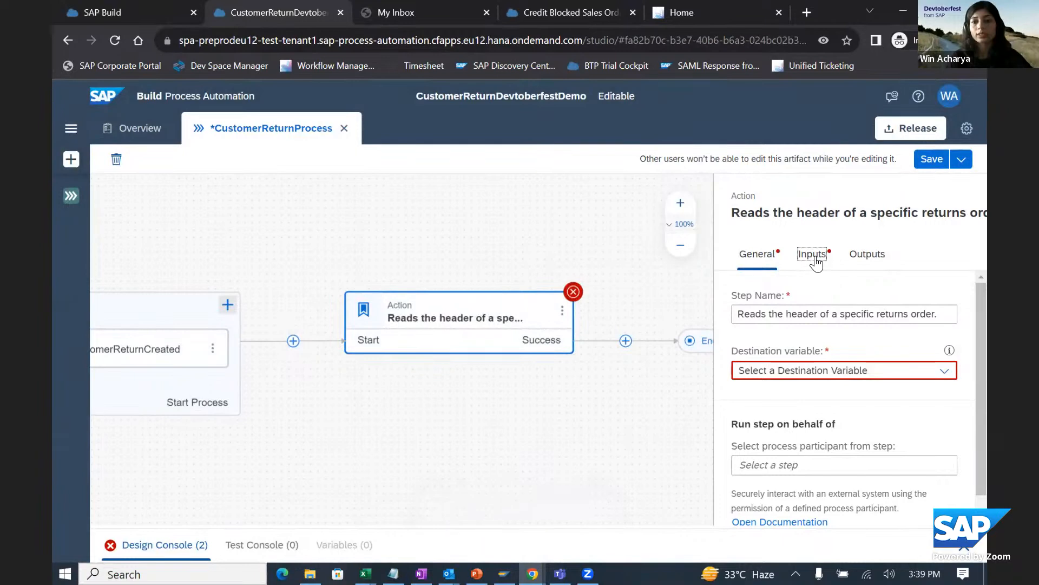
left_click(782, 323)
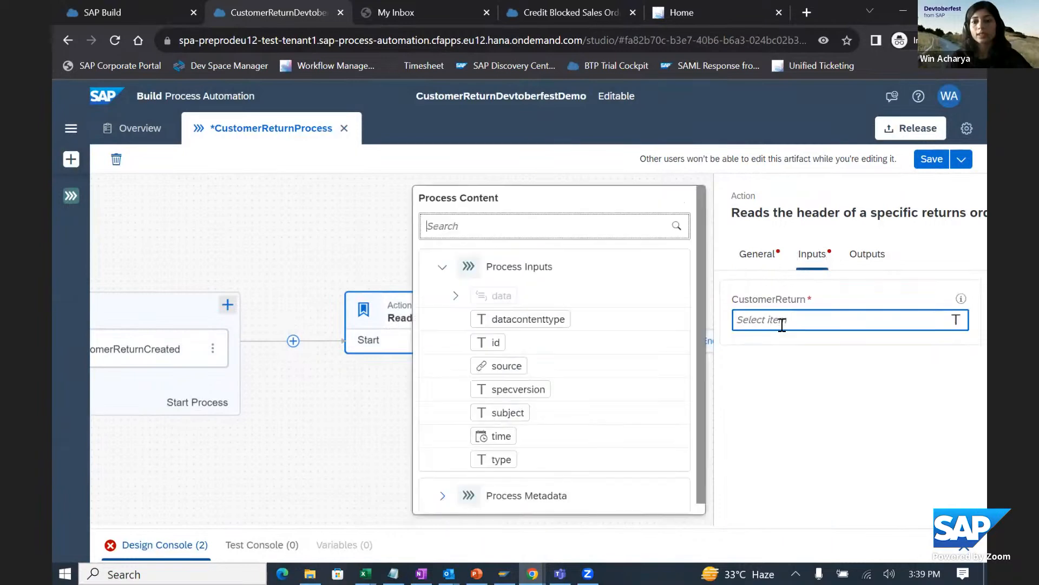
left_click(456, 296)
left_click(524, 320)
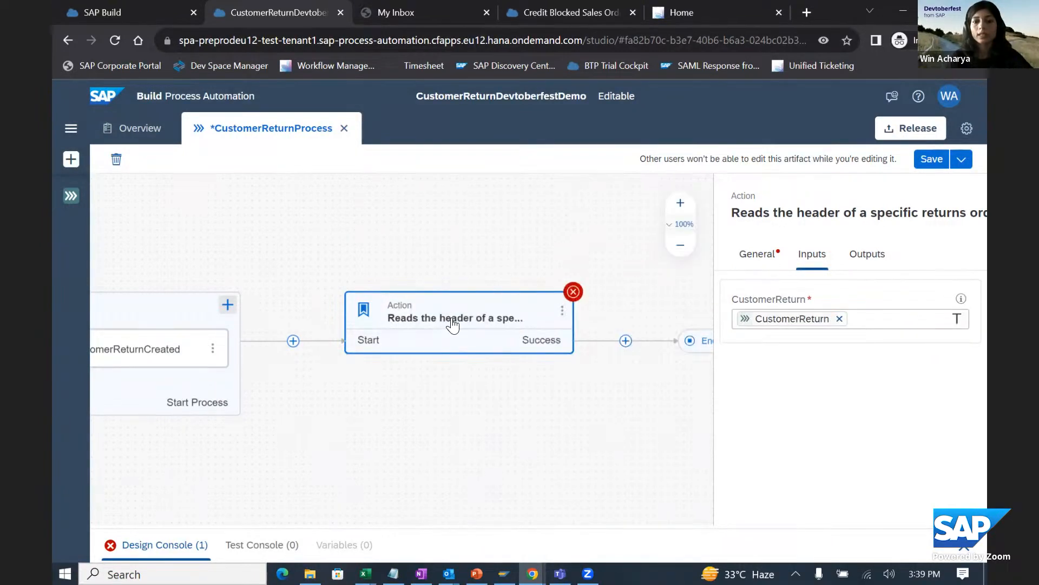
- Create a destination variable with the identifier customerReturnDestination for the returns order header action
left_click(760, 254)
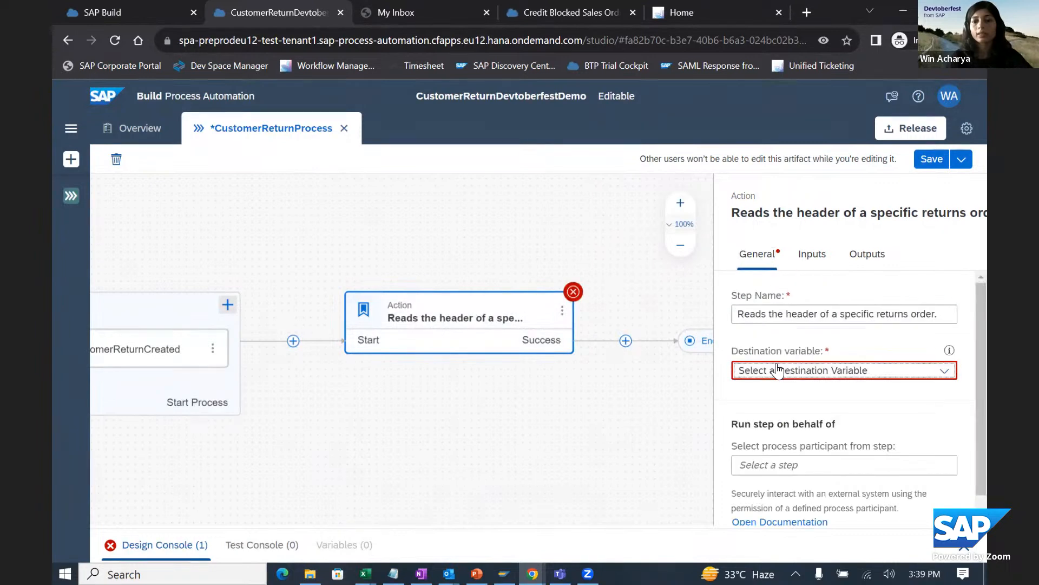
left_click(771, 370)
left_click(774, 412)
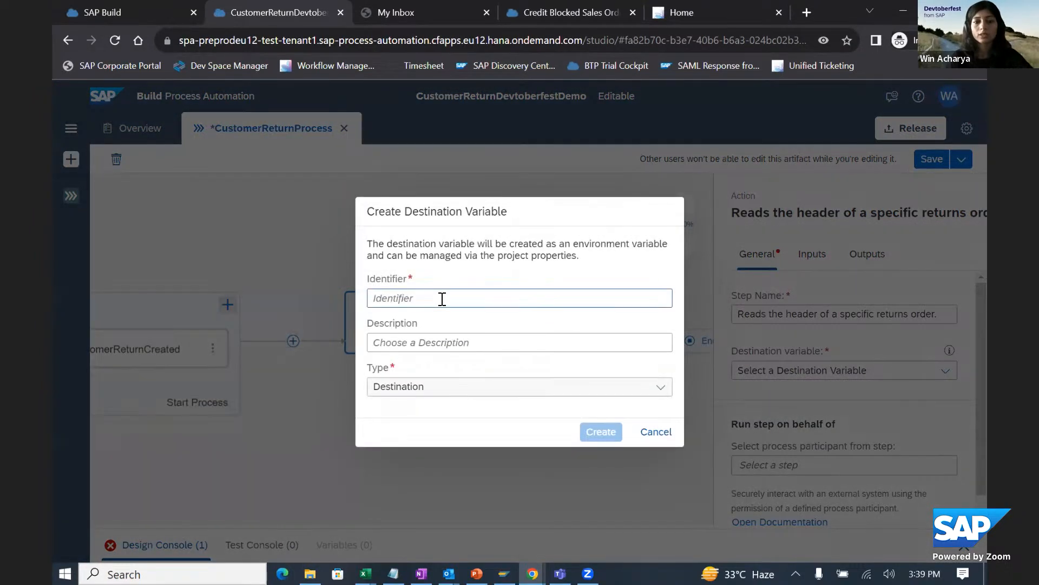
left_click(441, 298)
type("custer")
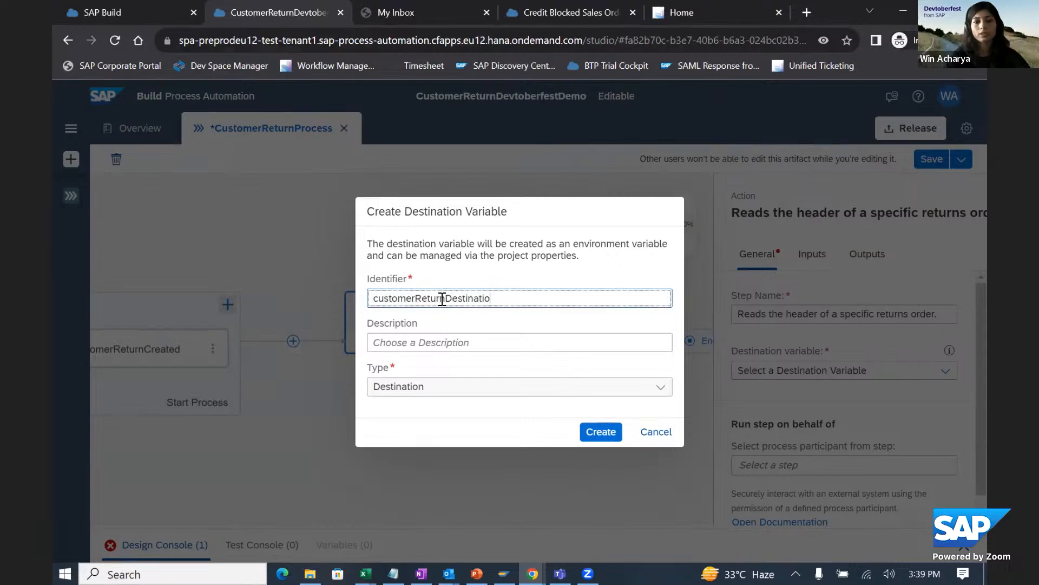
left_click(600, 432)
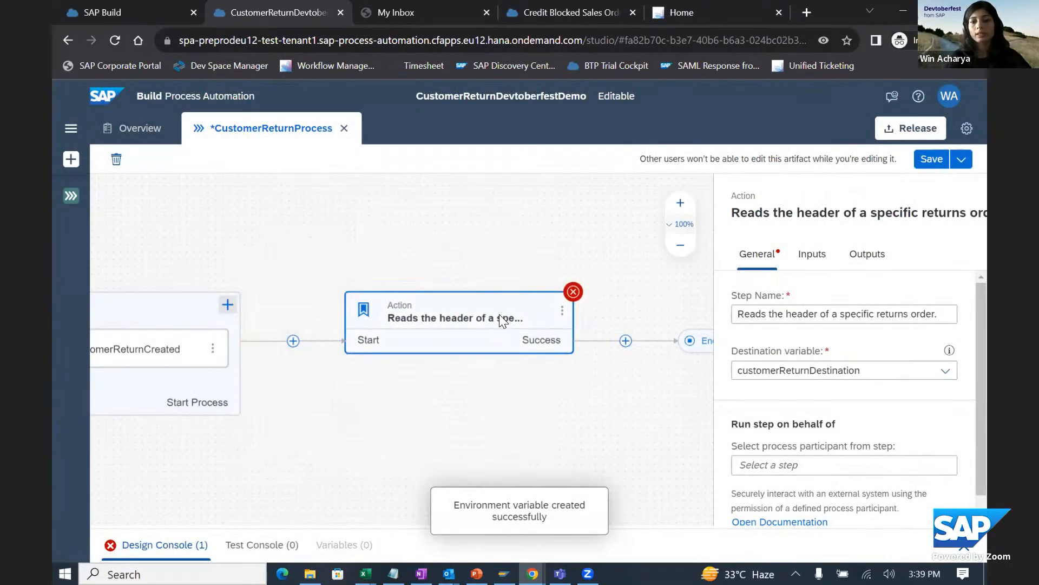
- Examine the returns order header action's input mapping and the fields of its Returns Order Header output
left_click(811, 254)
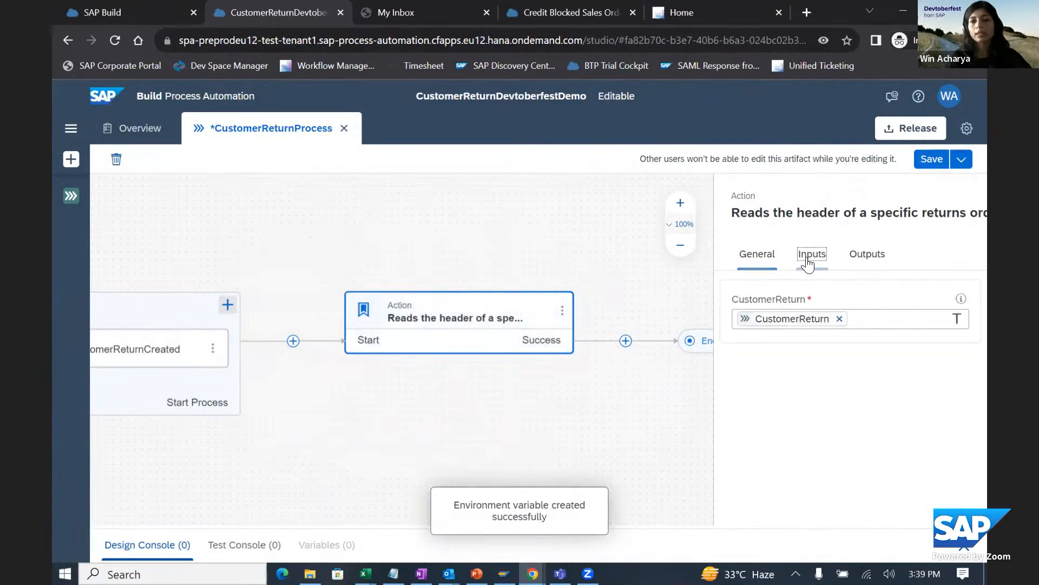
left_click(861, 256)
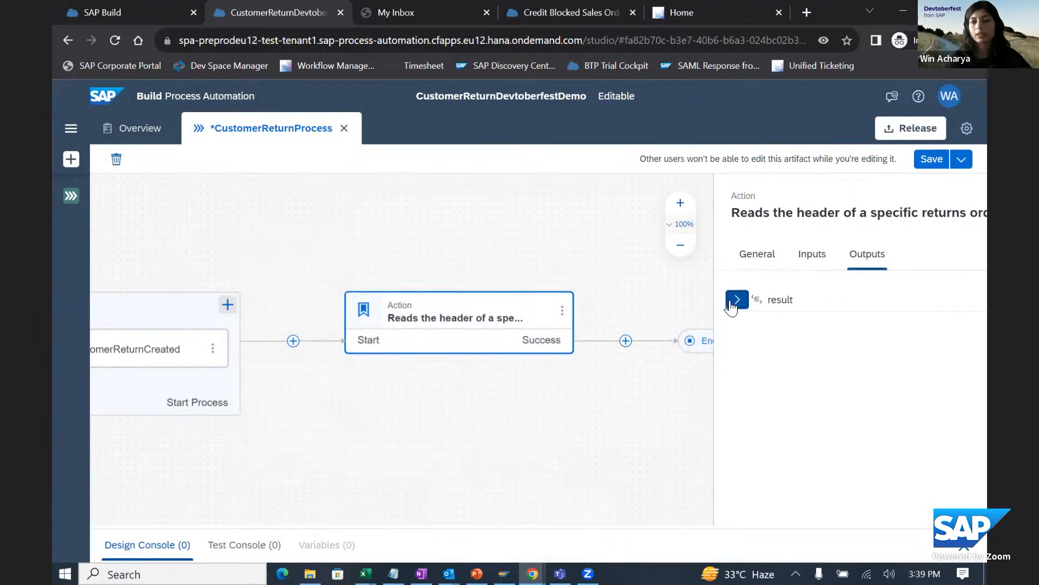
left_click(736, 299)
left_click(750, 323)
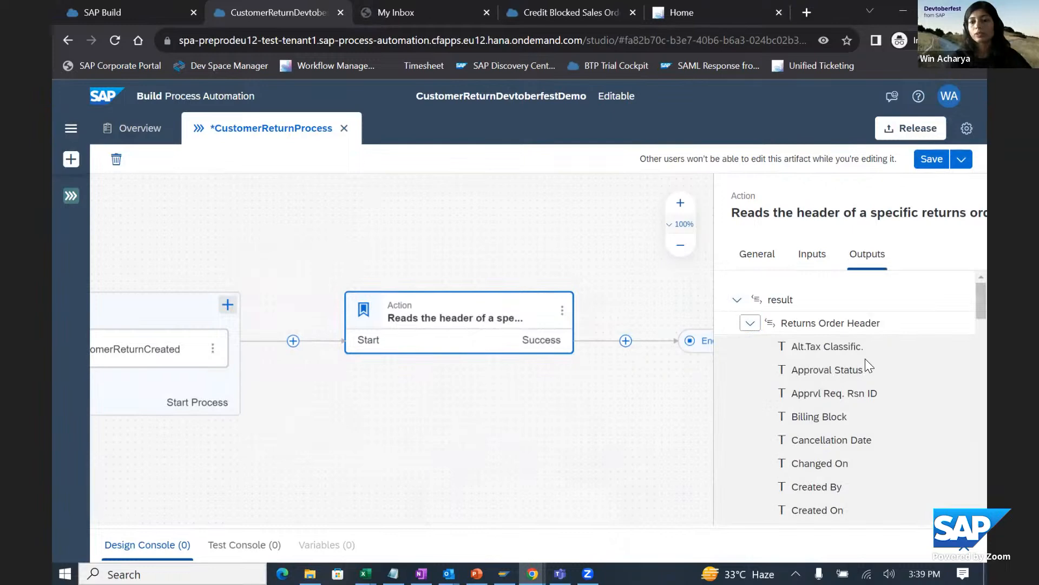
scroll(865, 358, "down", 4)
scroll(856, 367, "down", 12)
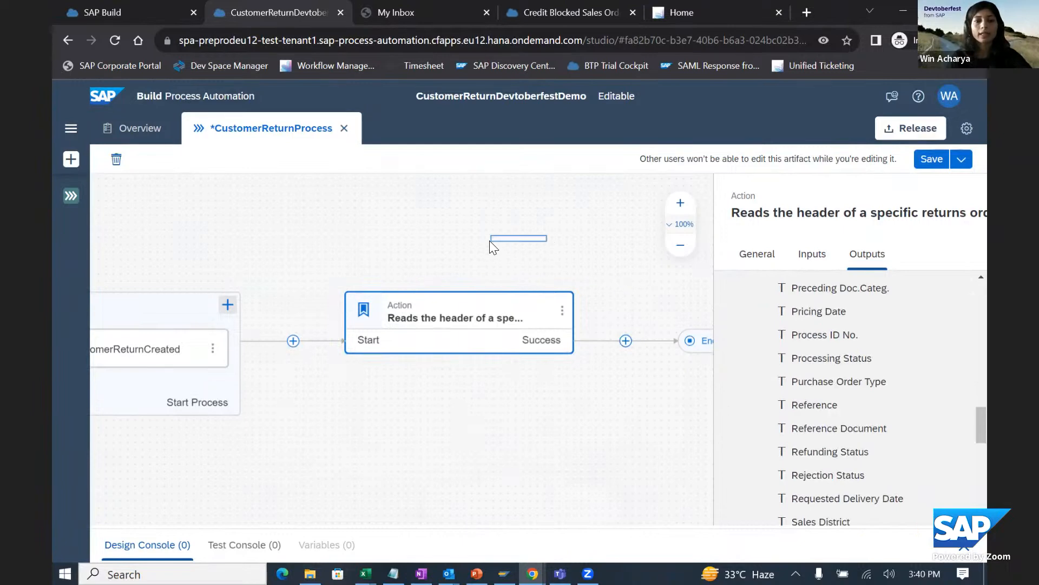
left_click(490, 240)
- Create a new approval form named "Approve Picking for Customer Return" after the returns order header action
left_click_drag(573, 376, 399, 367)
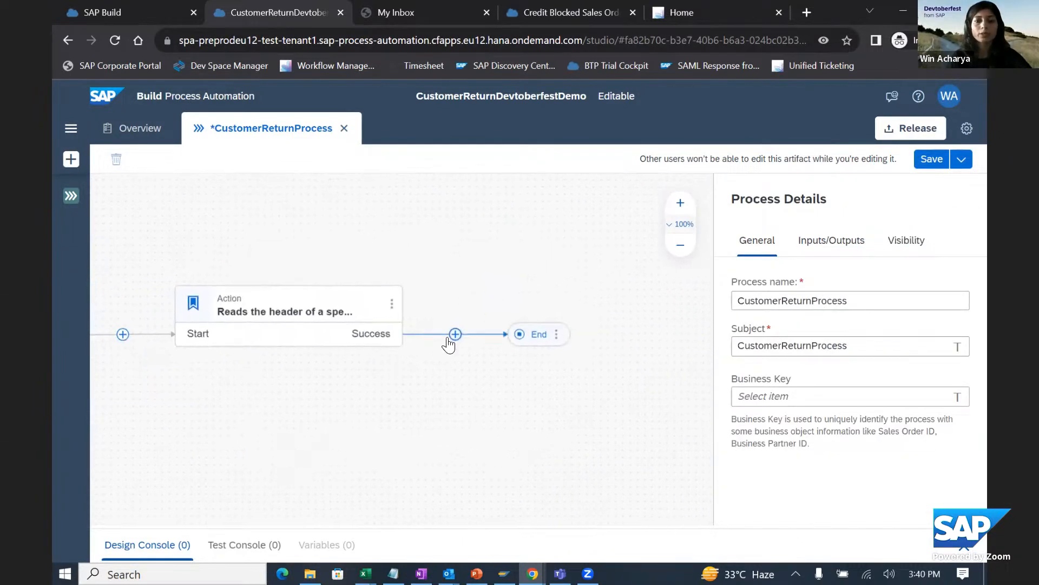
left_click(455, 334)
mouse_move(502, 443)
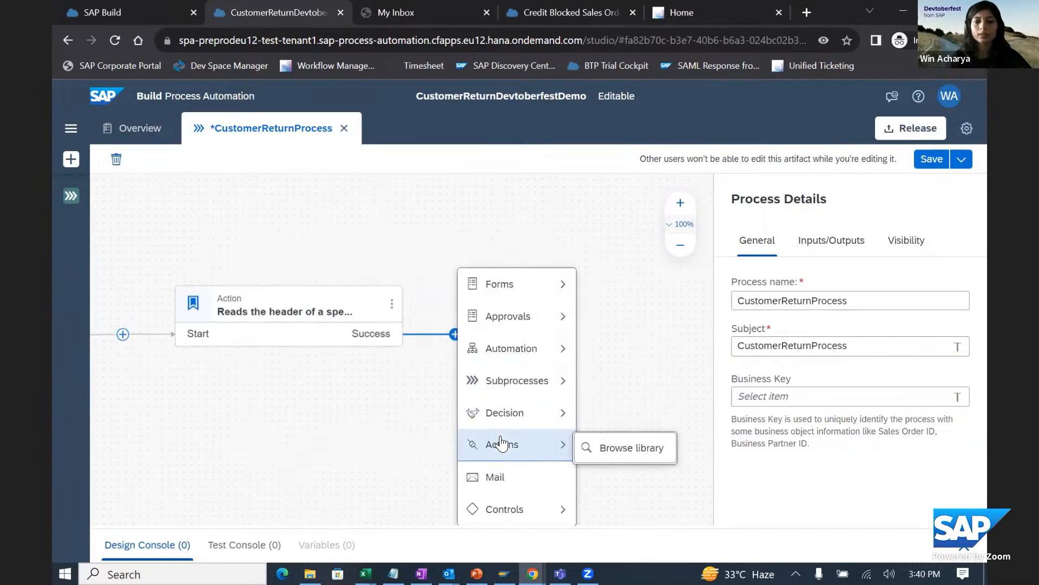
mouse_move(547, 322)
left_click(602, 319)
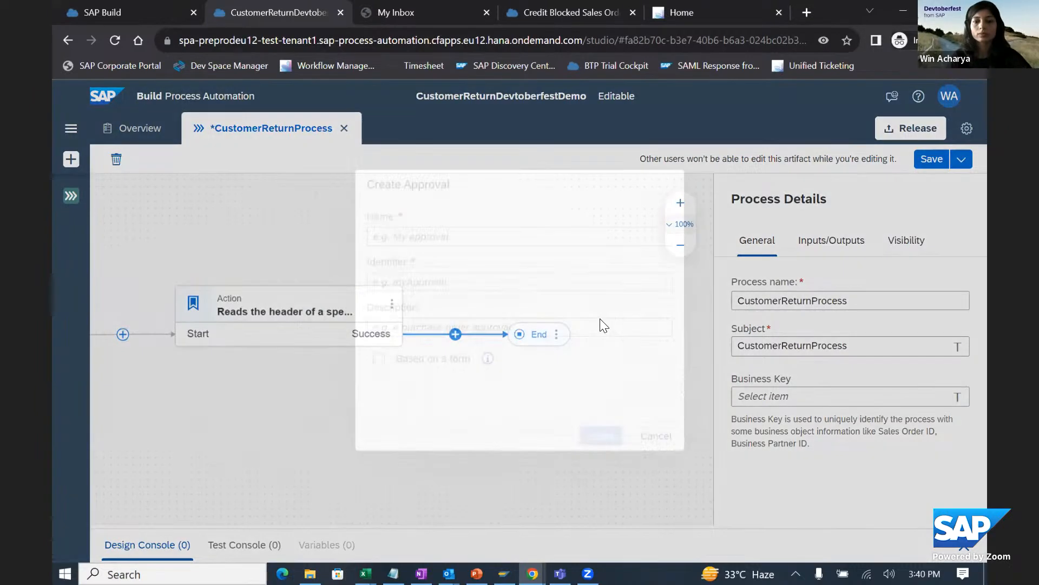
left_click(361, 247)
type("Approv")
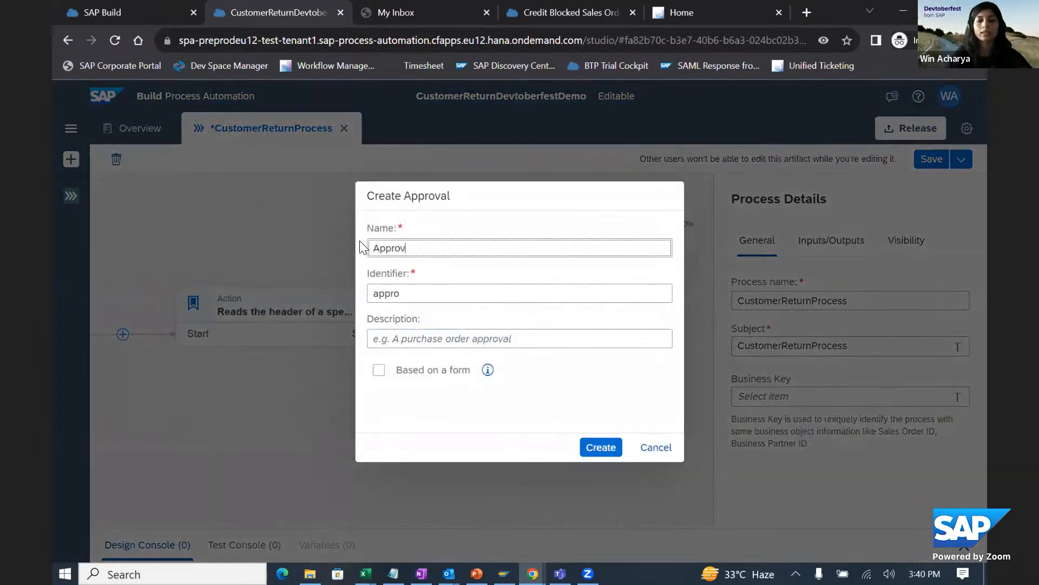
type("e Picking")
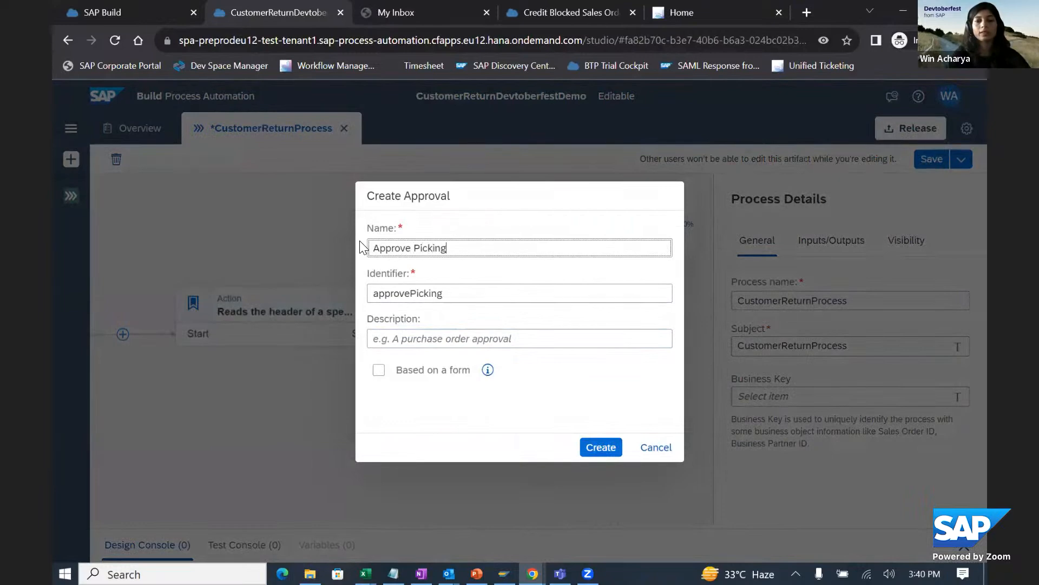
type(" for Customer")
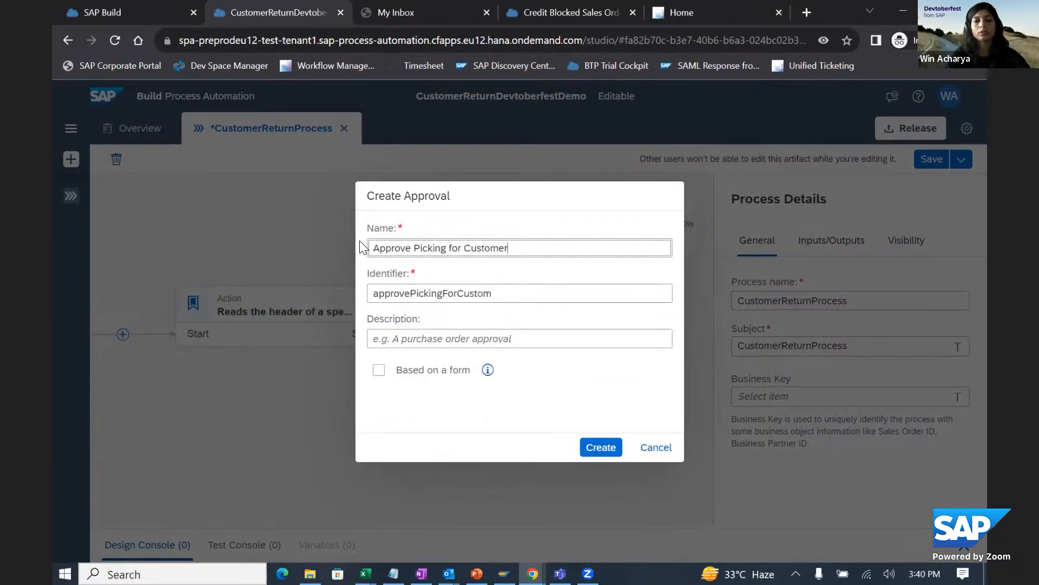
type(" REtu")
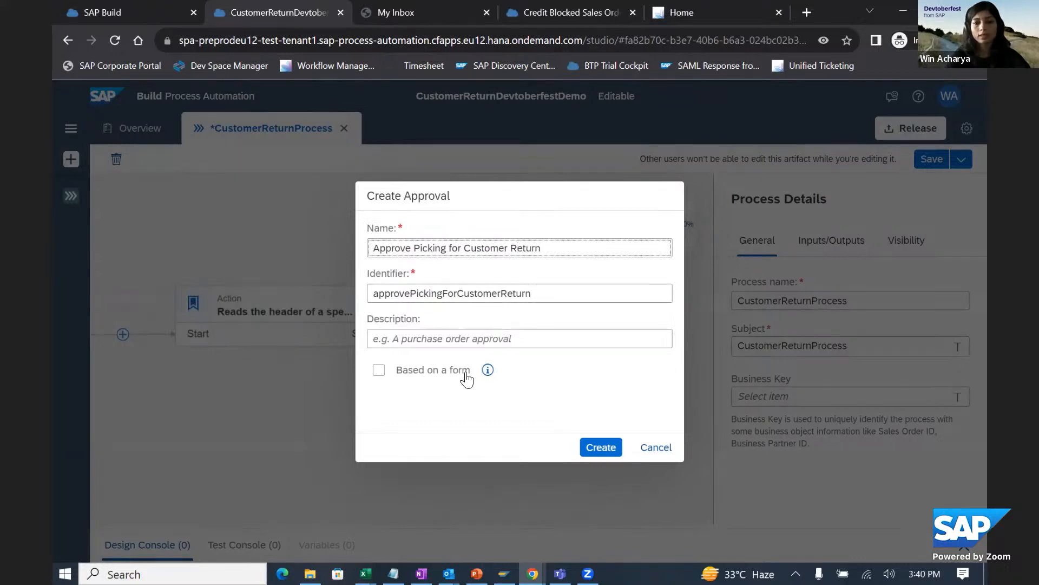
left_click(589, 446)
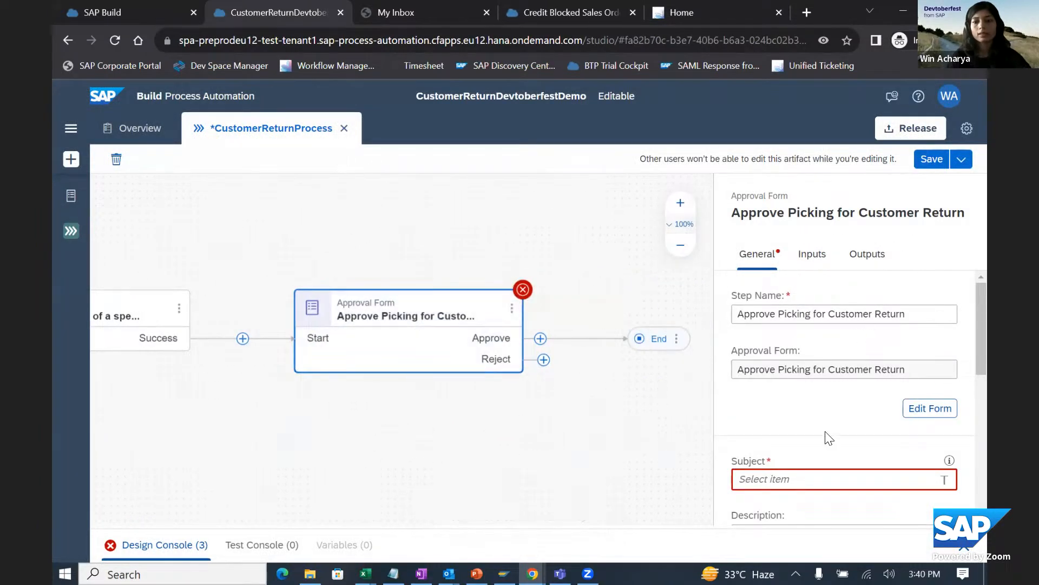
- Set the approval's subject to "Approve Customer Return for PIcking" followed by the CustomerReturn field from the process inputs
left_click(796, 476)
type("Approve")
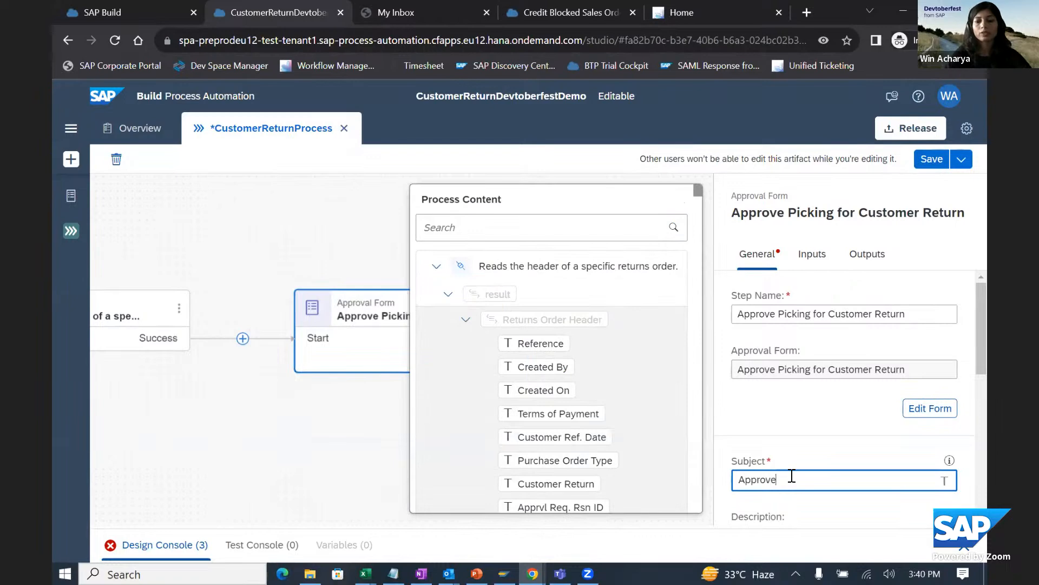
type(" Cus")
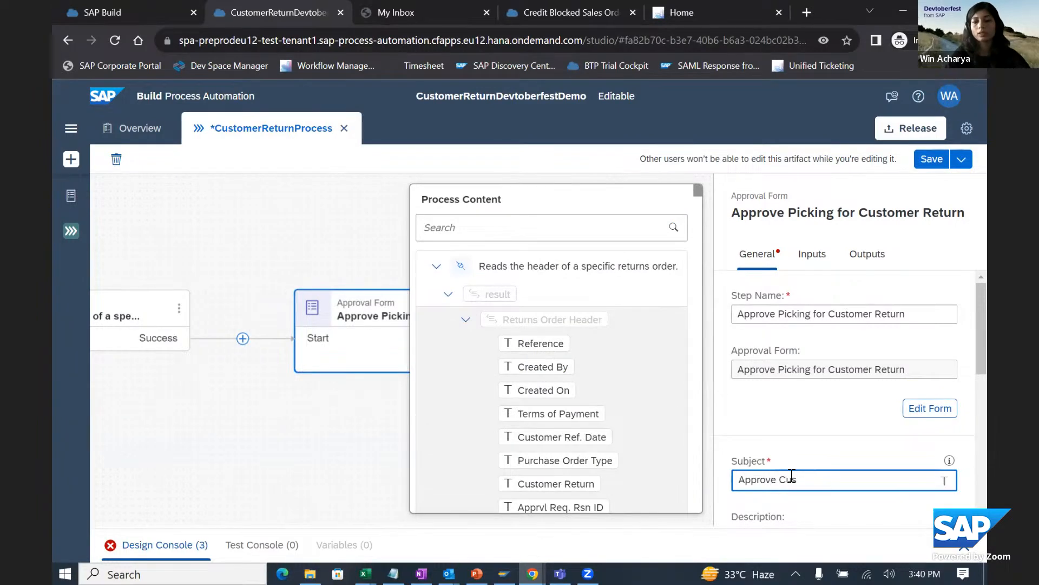
type("tomerREtu")
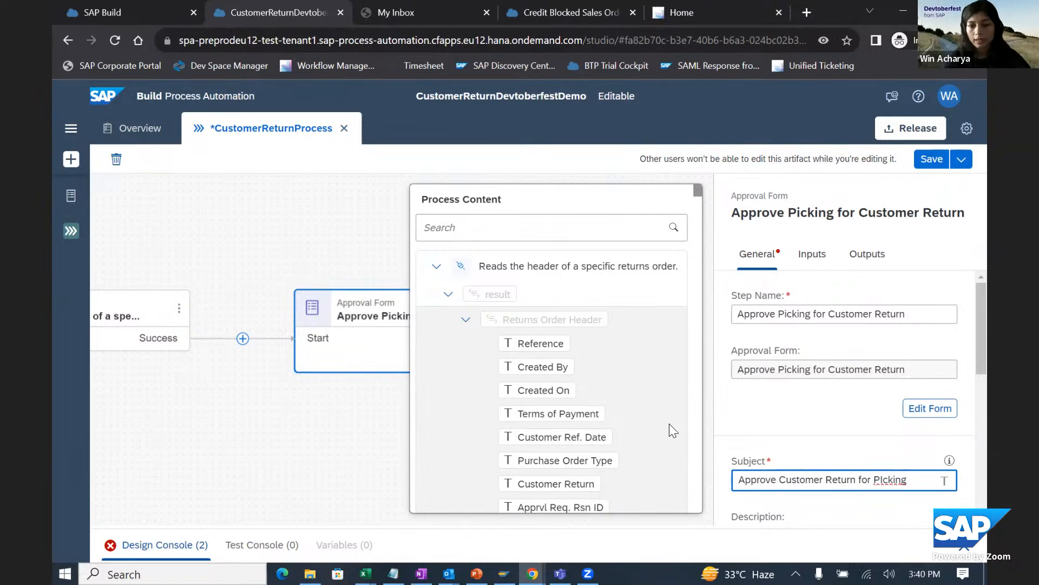
left_click(437, 268)
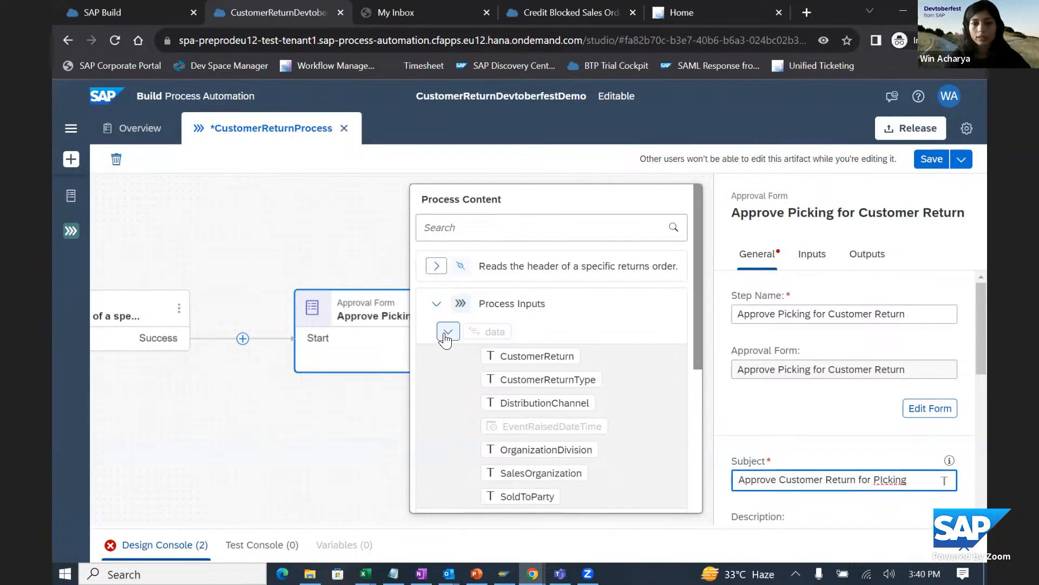
left_click(515, 361)
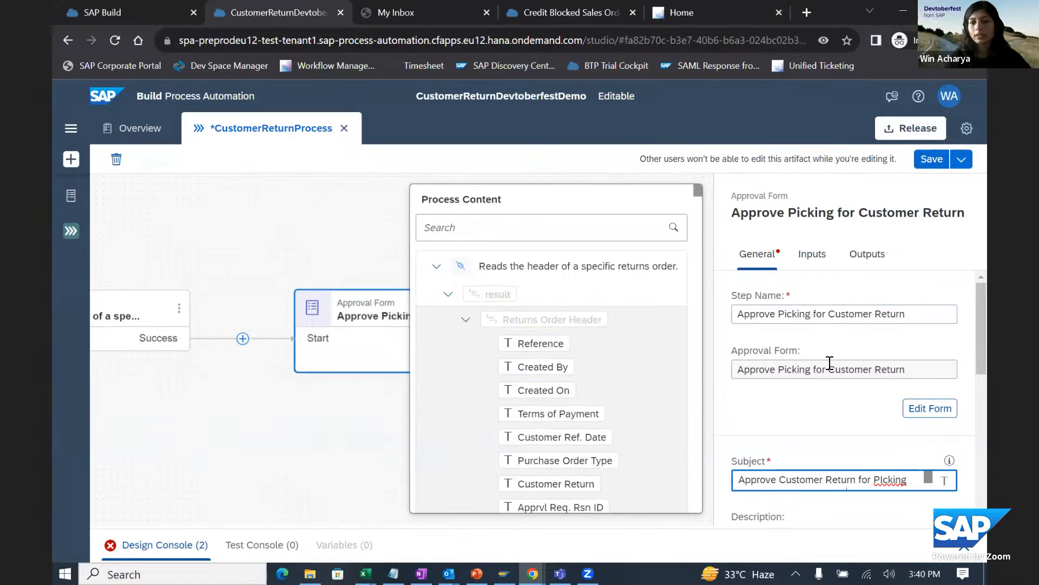
- Enter the approver's e-mail address as the user recipient of the approval form
scroll(828, 365, "down", 4)
scroll(817, 417, "down", 1)
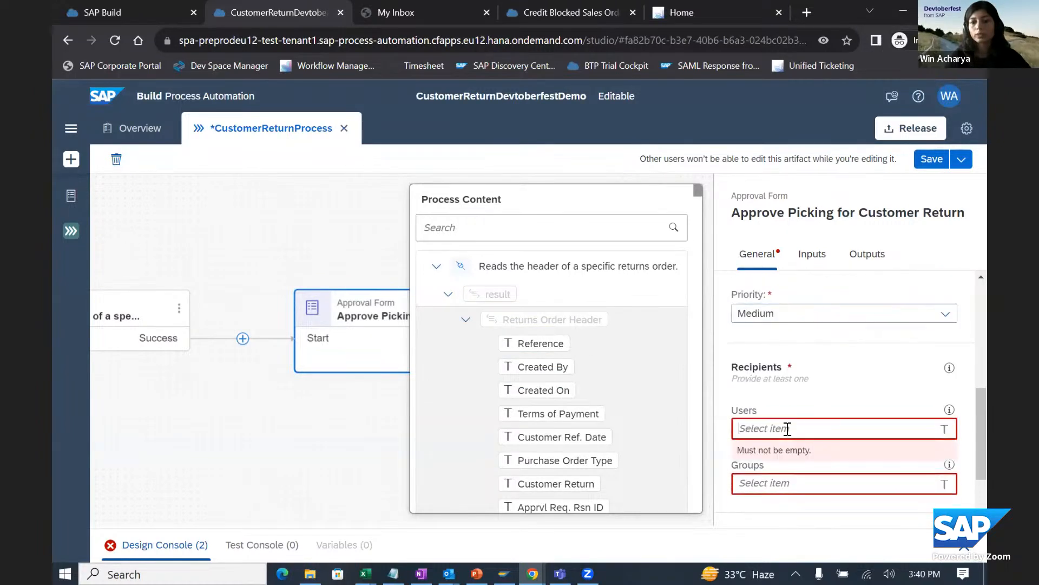
left_click(788, 428)
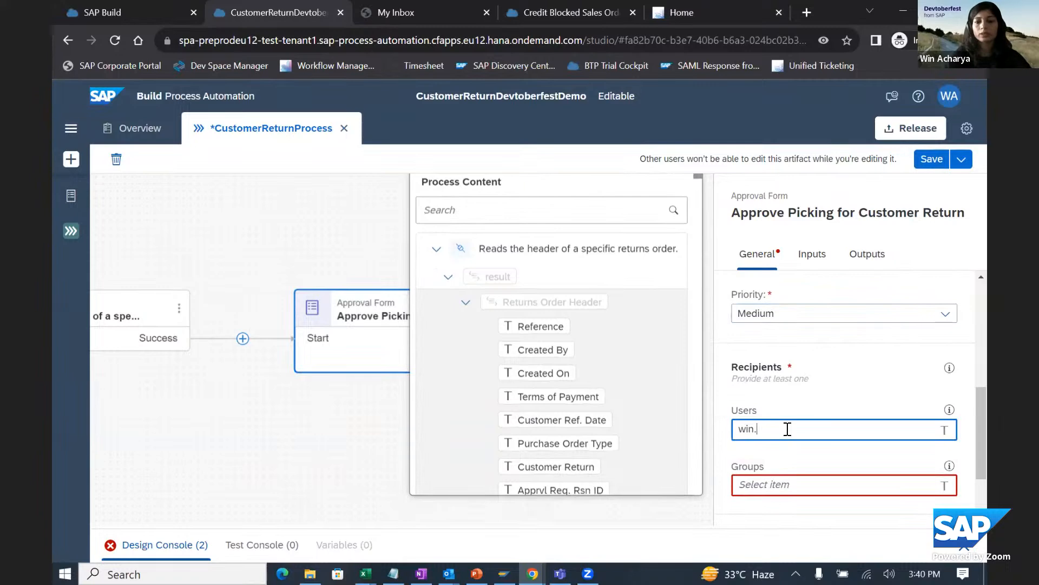
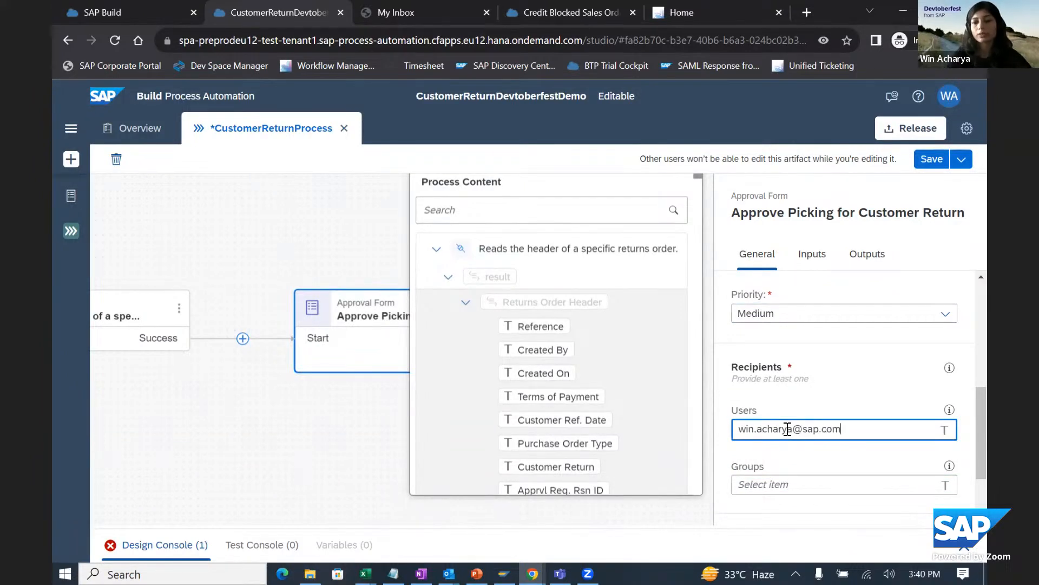
left_click(811, 405)
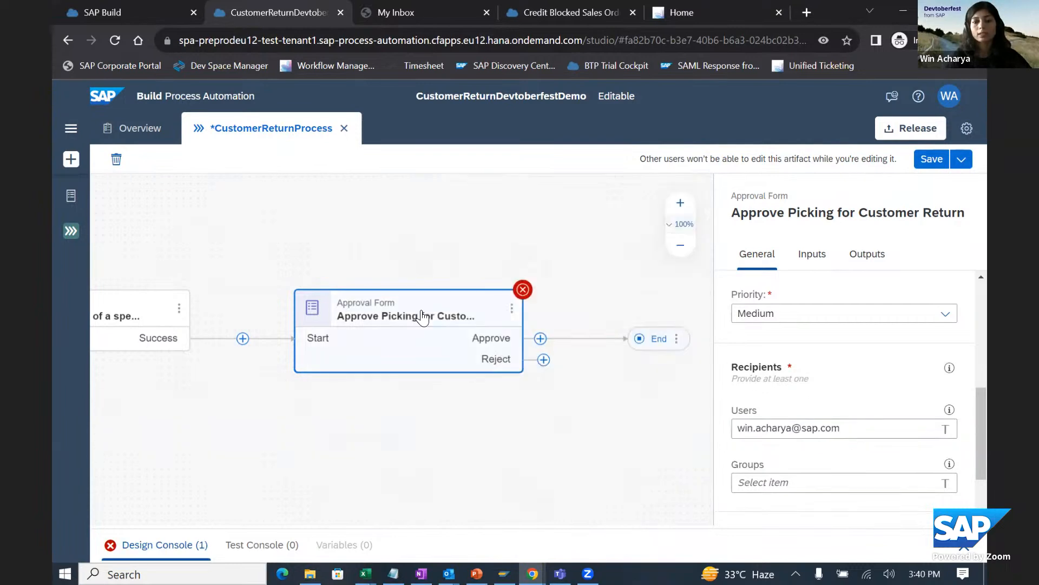
left_click(585, 270)
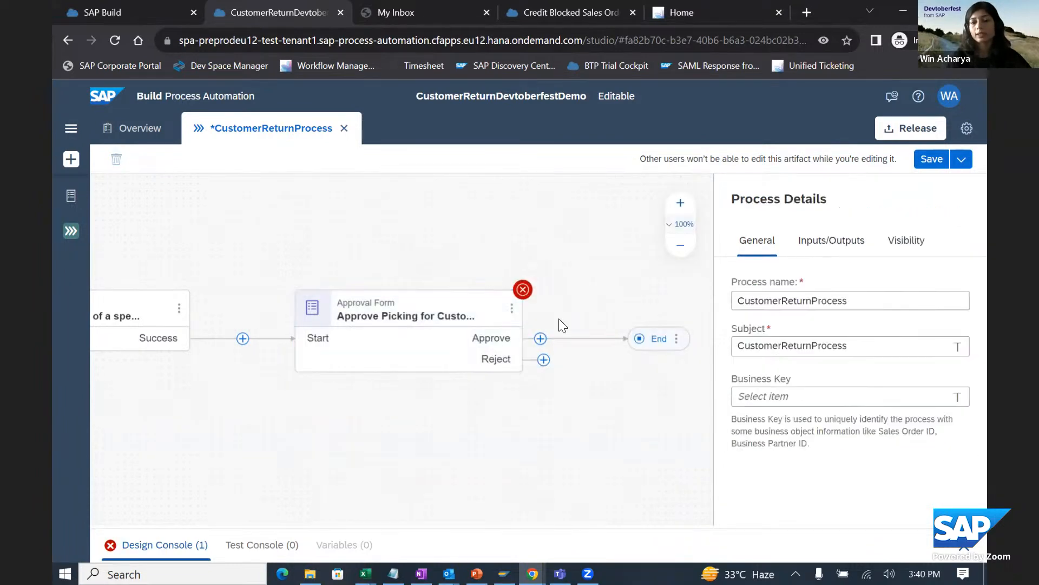
- Open the approval form in the form editor and add a text field labelled "Customer REturn"
left_click(450, 347)
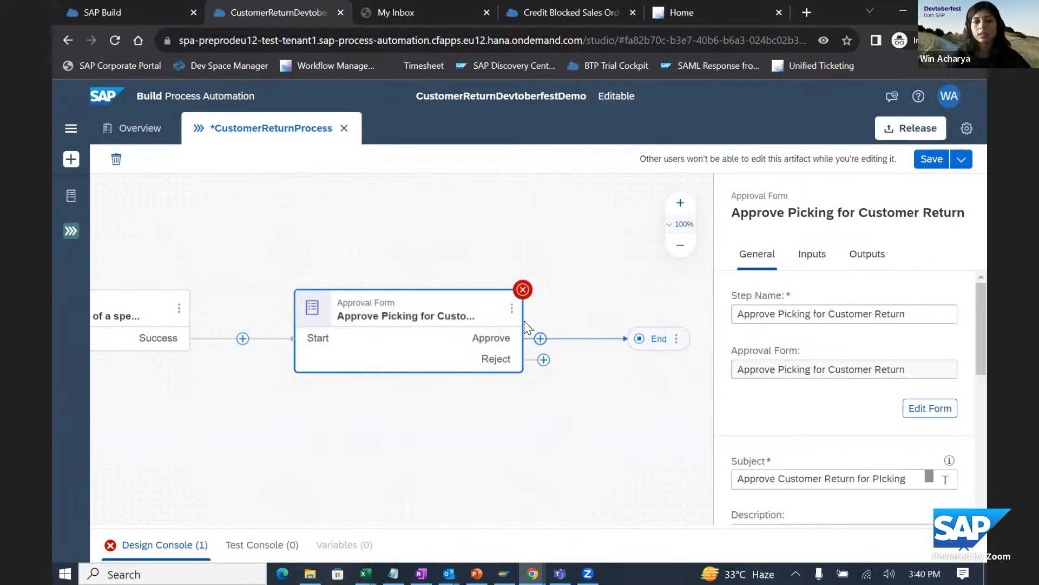
left_click(511, 308)
left_click(548, 339)
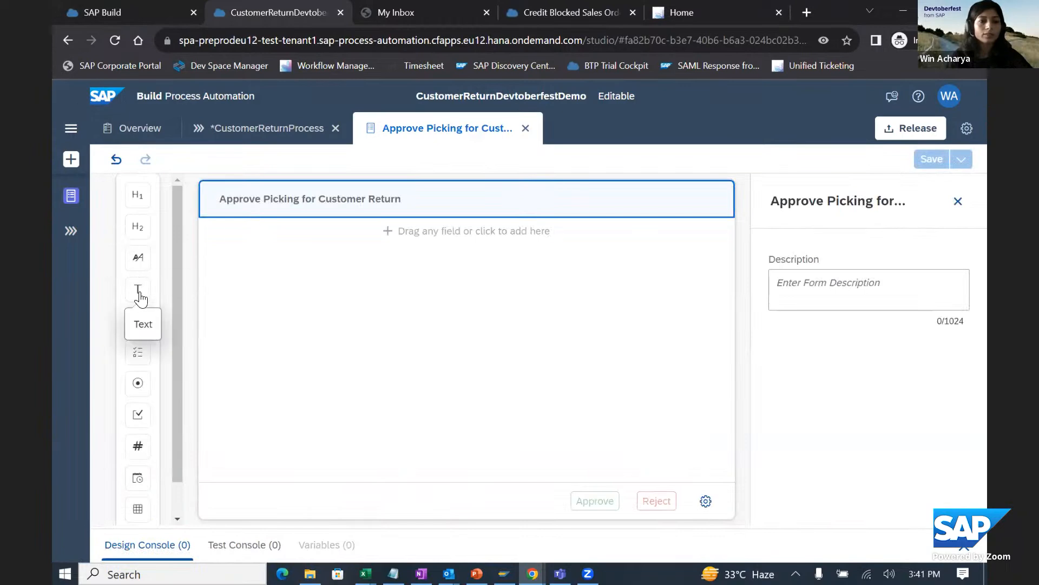
left_click(139, 296)
type("Cus")
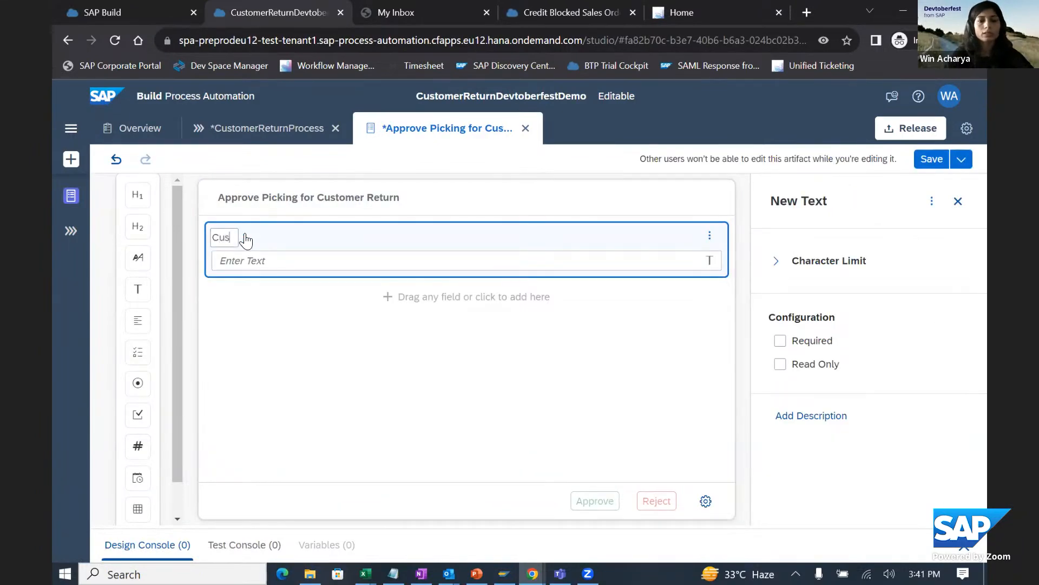
type("tomer REturn")
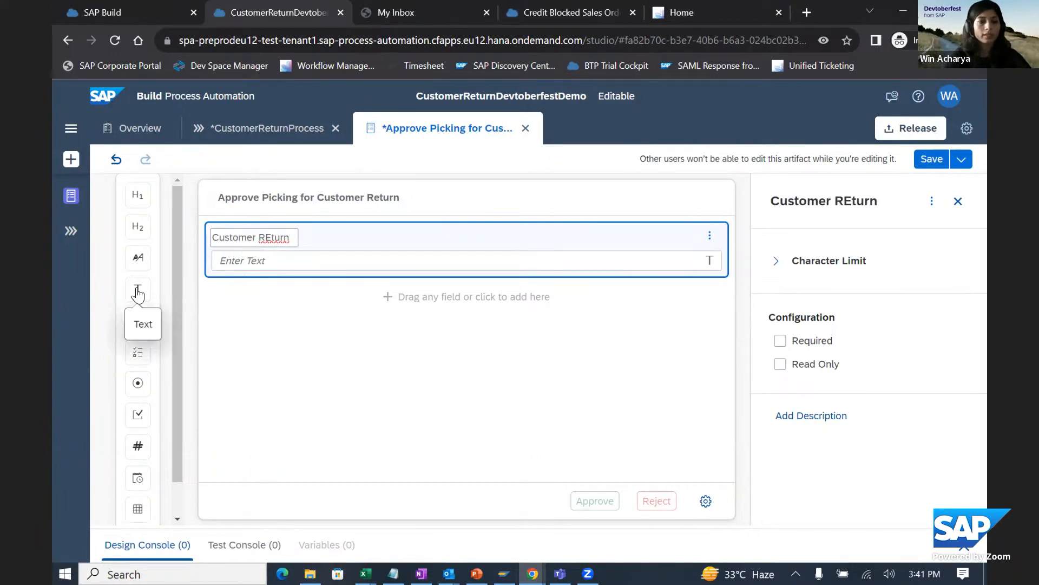
- Add a text field labelled "Sales Organization" below the customer return field
left_click_drag(137, 288, 252, 305)
type("Sa")
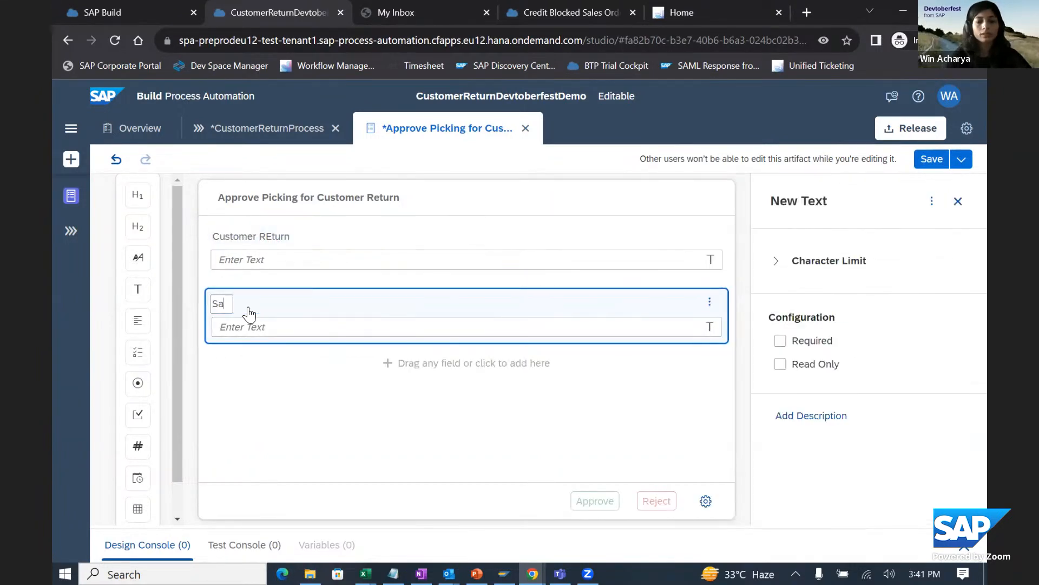
type("les Ord")
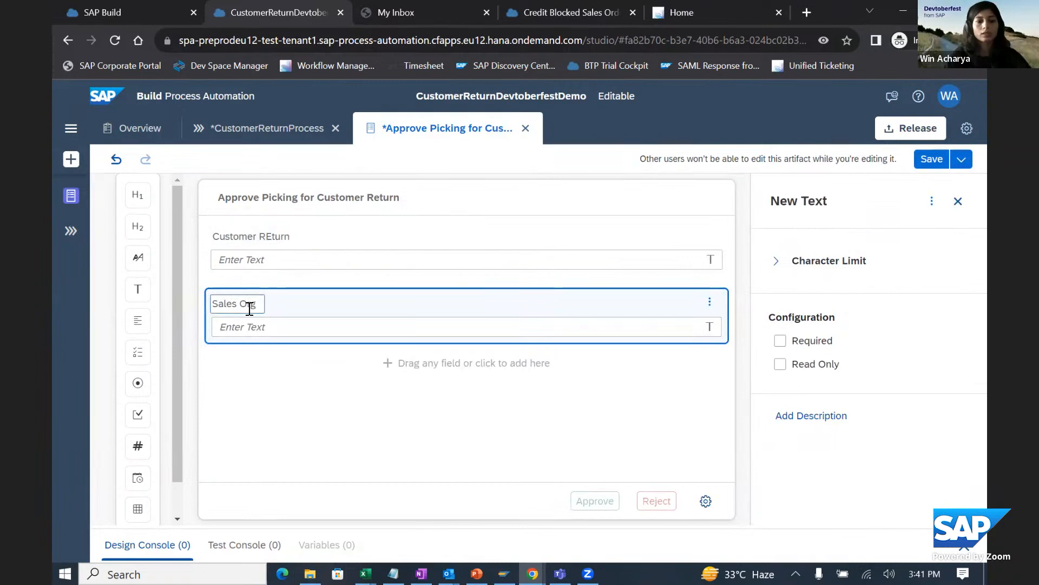
type("anization")
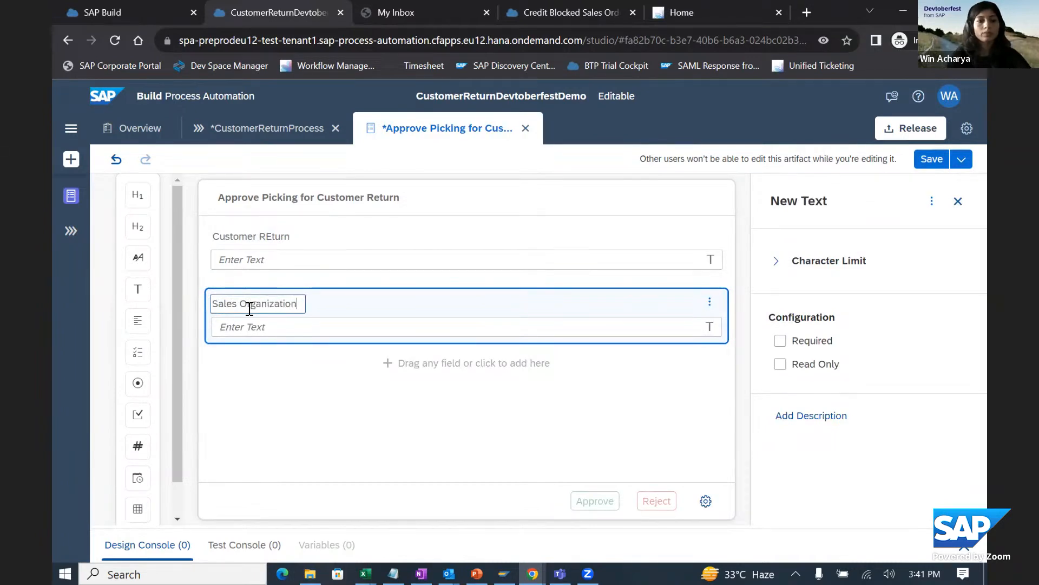
- Add two text fields labelled "Net Amount" and "Currency" below the Sales Organization field
left_click_drag(138, 289, 253, 374)
type("Net Amount")
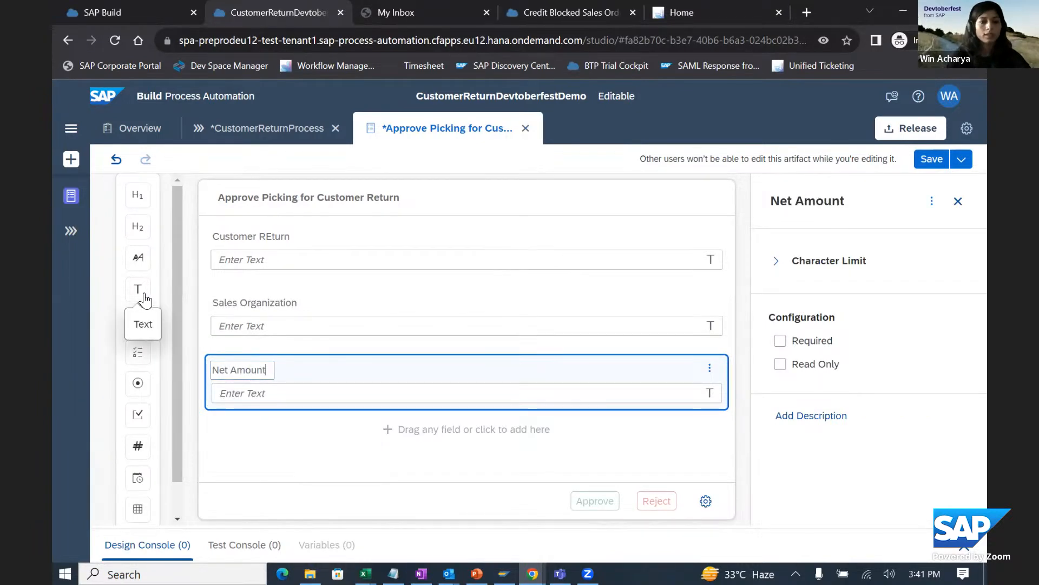
left_click_drag(137, 288, 271, 433)
type("Cur")
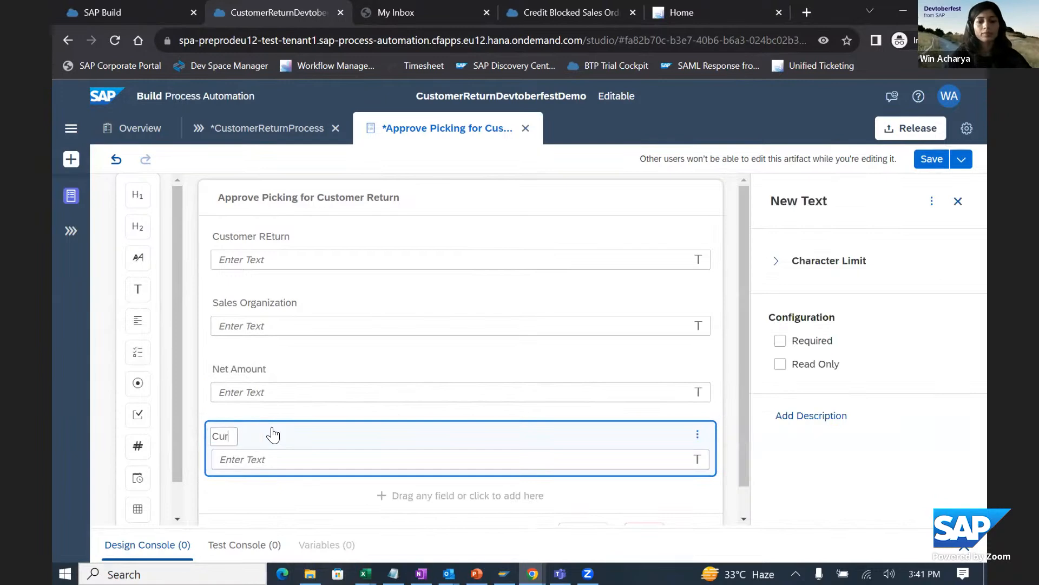
type("rency")
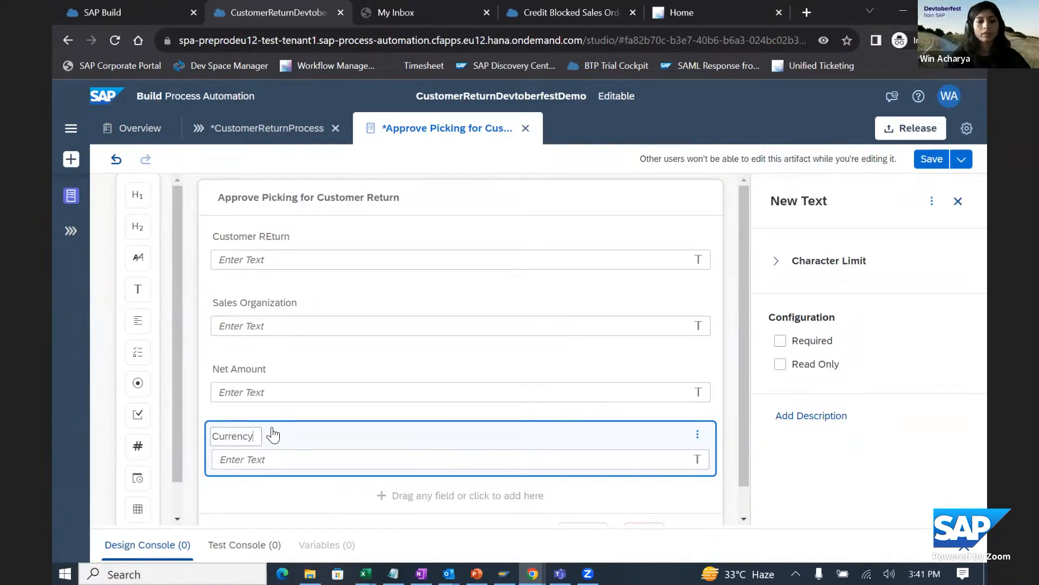
- Add a Headline 2 below the Currency field reading "Do you want to approve the Customer Return for picking ?"
scroll(449, 415, "down", 1)
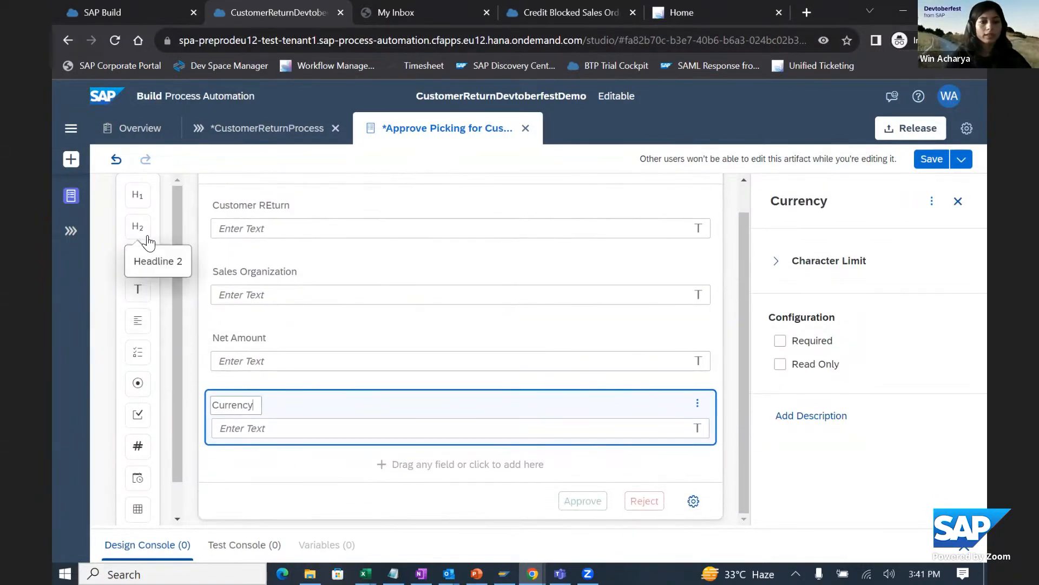
left_click_drag(137, 227, 241, 495)
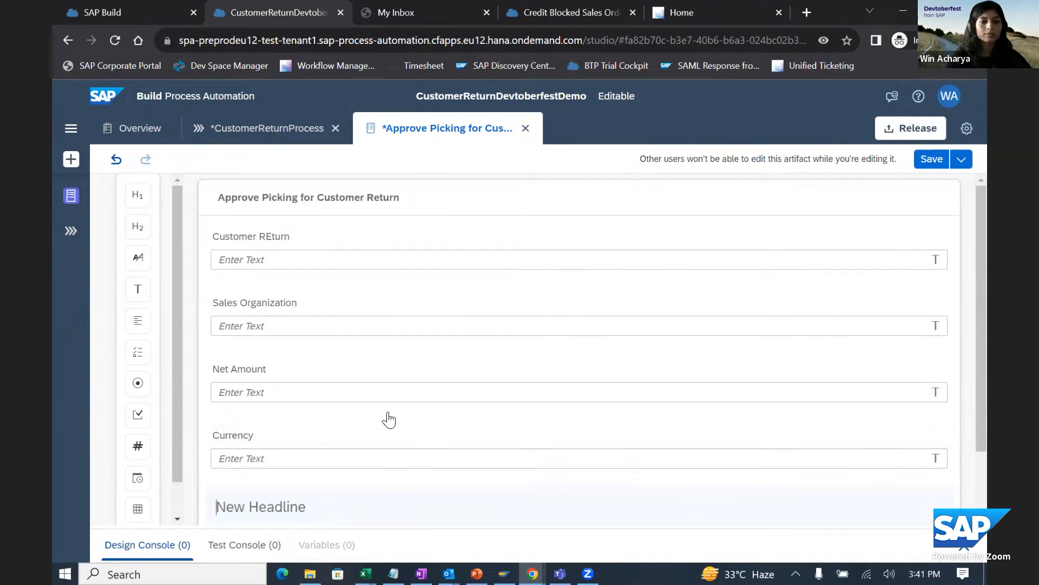
type("Do you w")
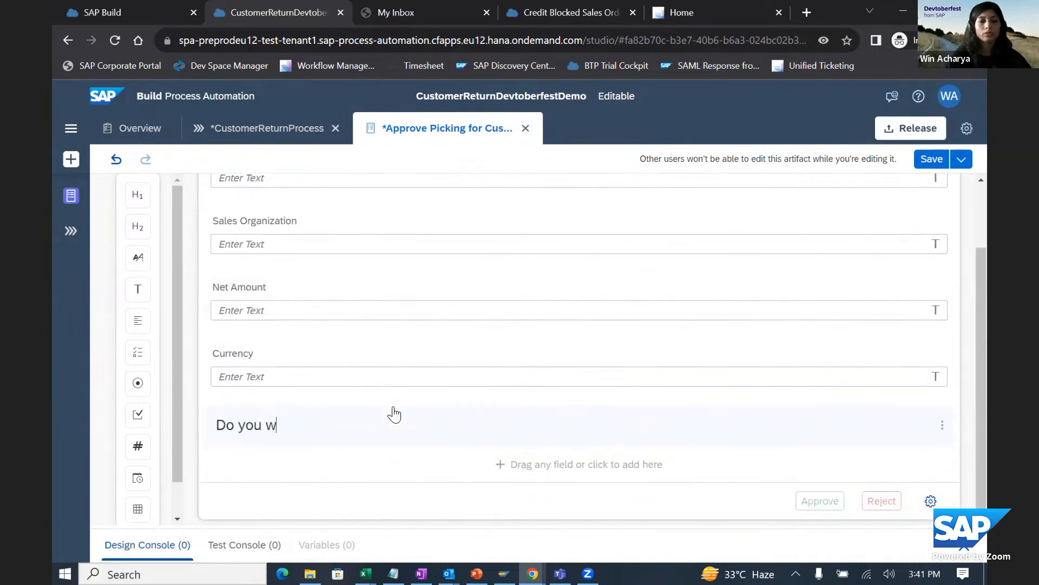
type("ant to approve the")
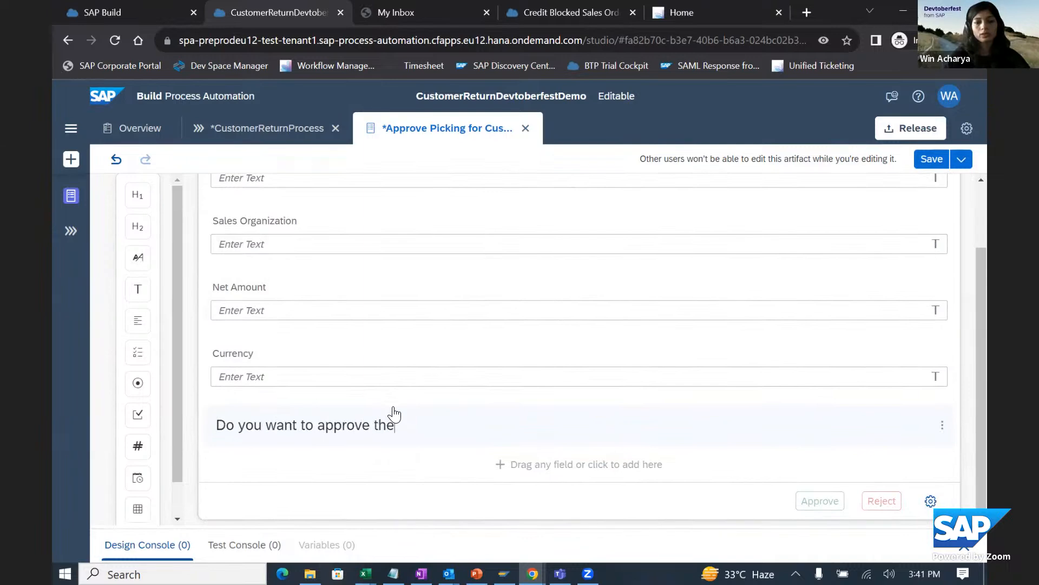
type(" Customer Retur")
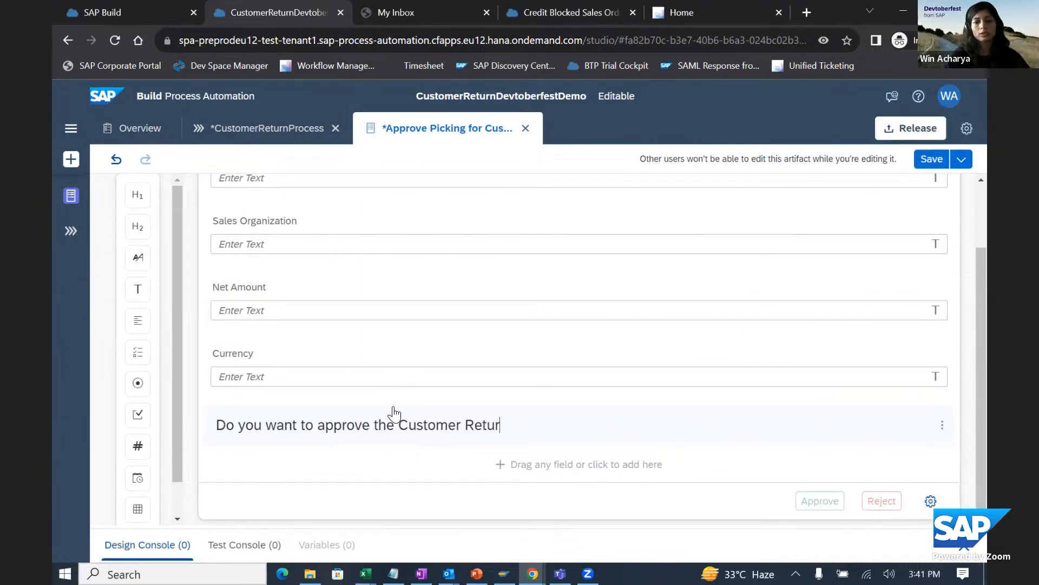
type("n for picking ?")
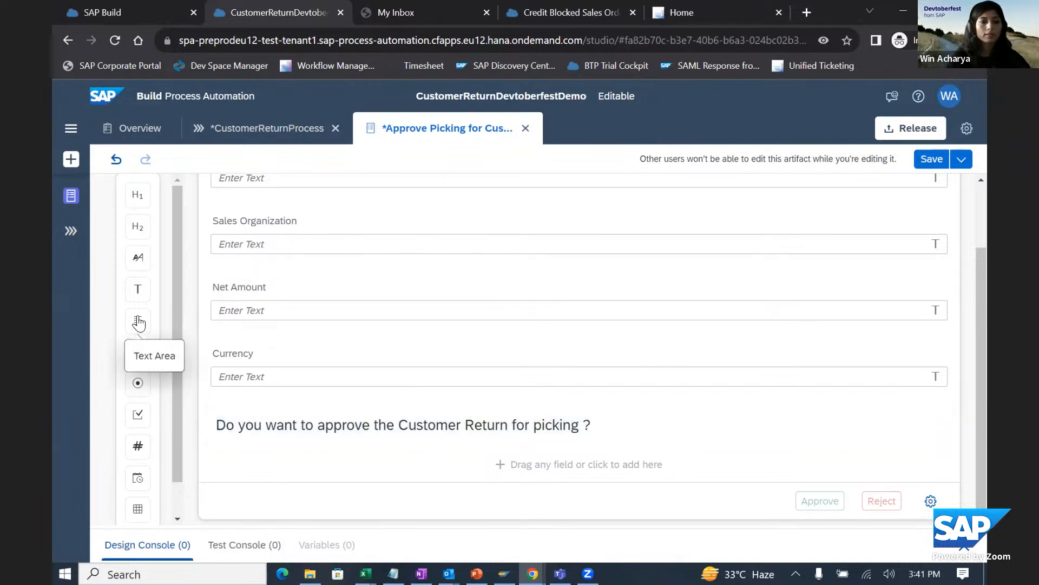
- Add a text area labelled "Comments" between the Currency field and the approval question
left_click_drag(137, 321, 239, 376)
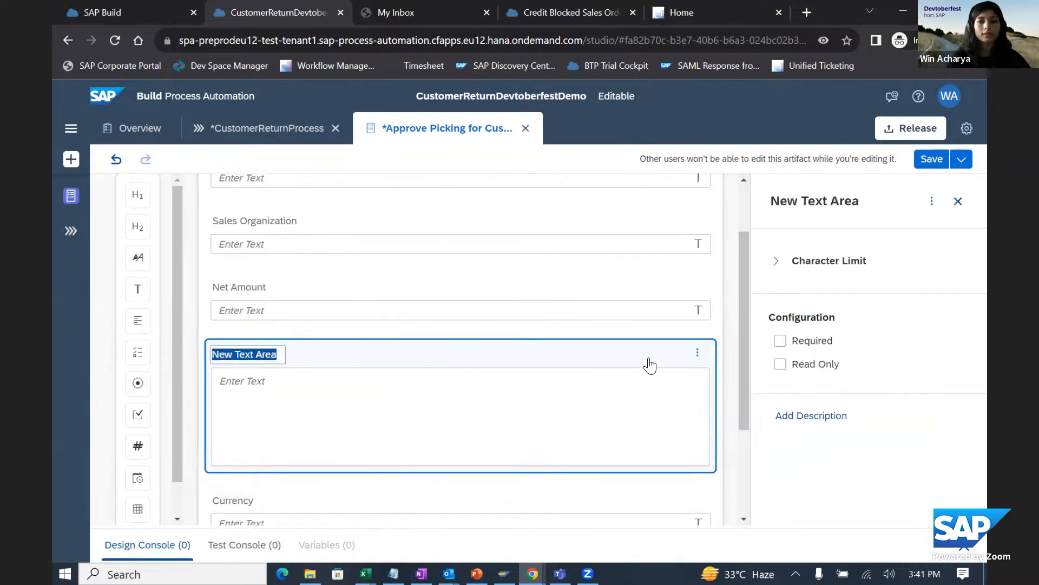
left_click(699, 355)
left_click(724, 409)
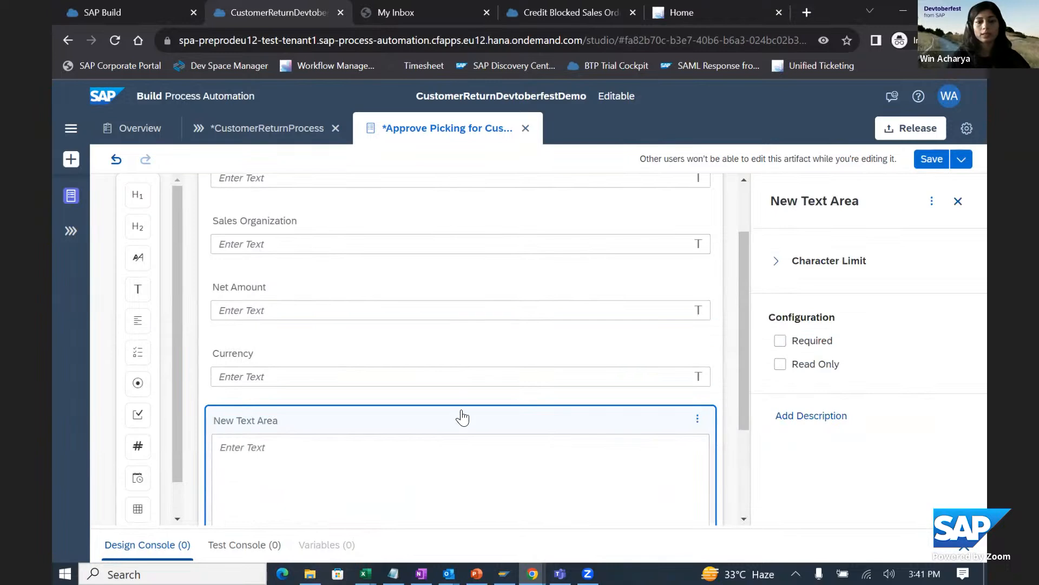
left_click(227, 425)
type("Comments")
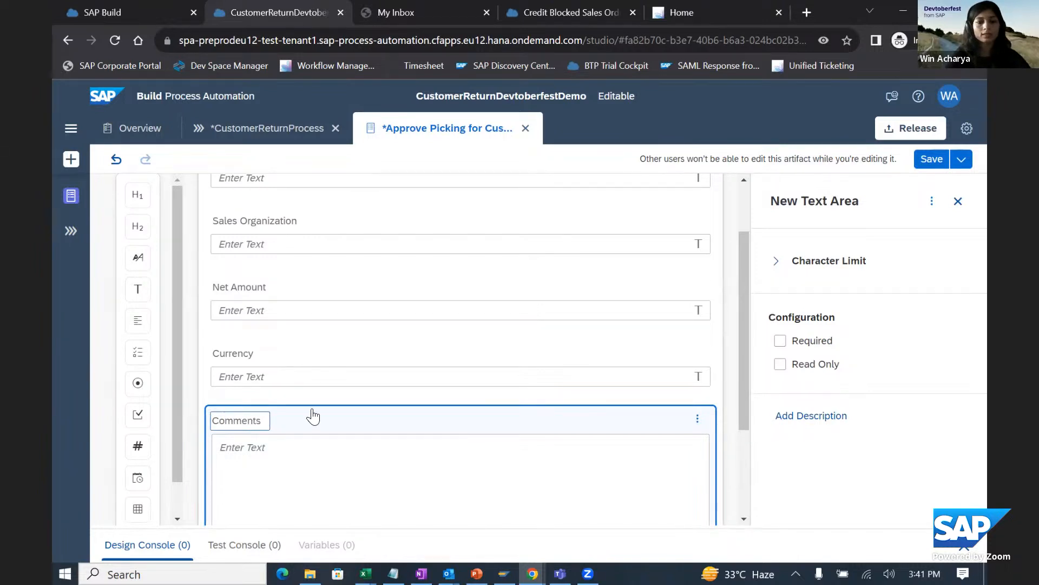
key("Return")
- Make the Customer REturn, Sales Organization, Net Amount and Currency fields read-only
scroll(357, 279, "up", 3)
left_click(337, 244)
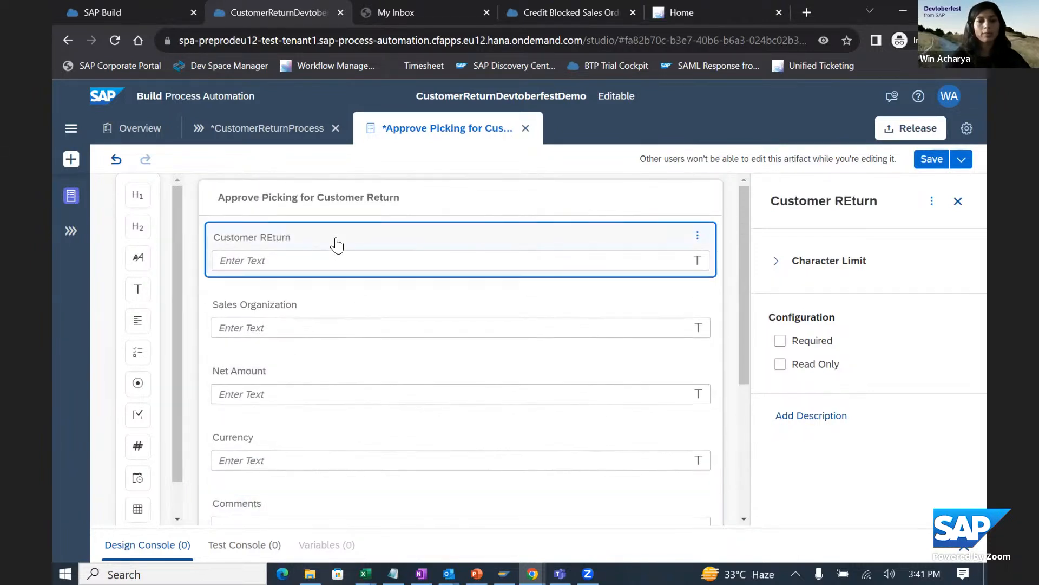
left_click(780, 364)
left_click(373, 308)
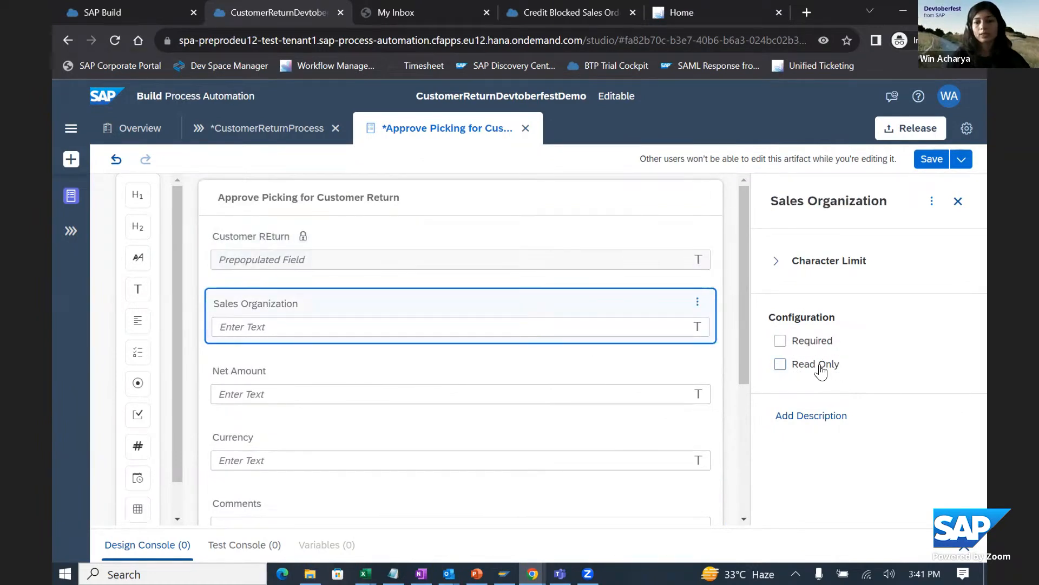
left_click(780, 364)
left_click(572, 382)
left_click(780, 364)
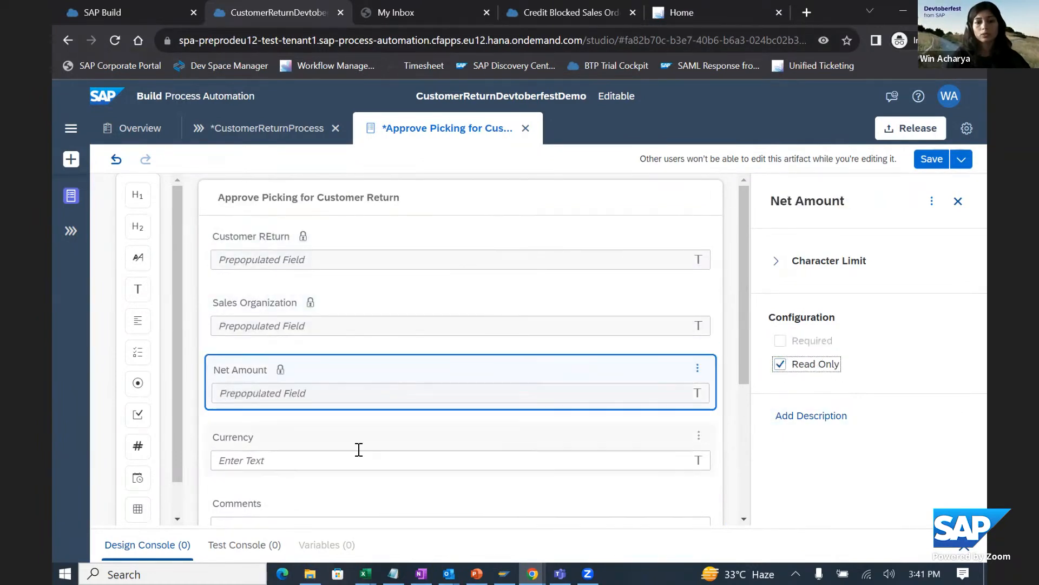
left_click(332, 450)
left_click(780, 364)
- Leave the Comments field optional and editable, save the approval form and close it
scroll(610, 383, "down", 3)
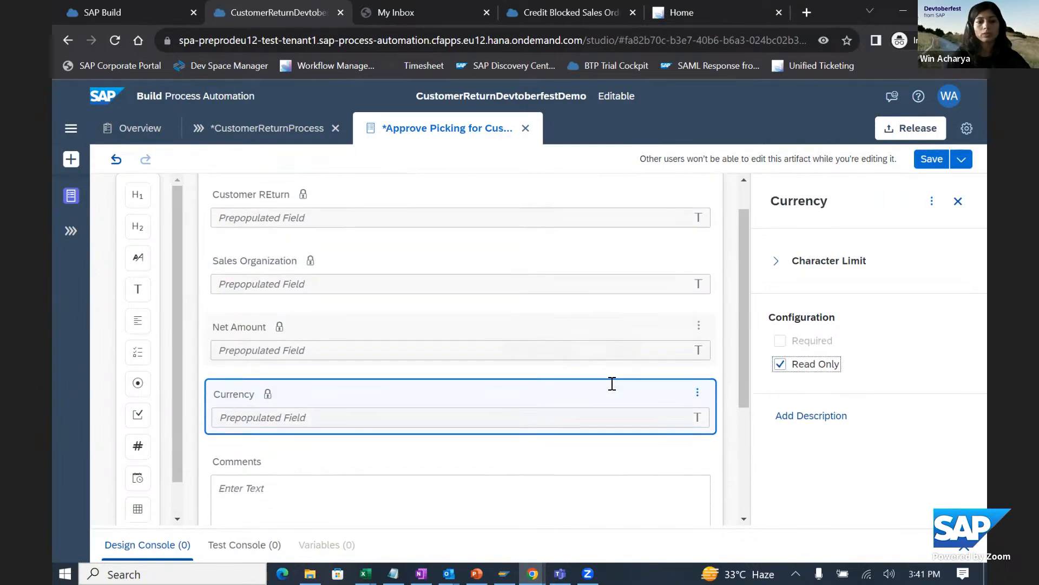
left_click(272, 378)
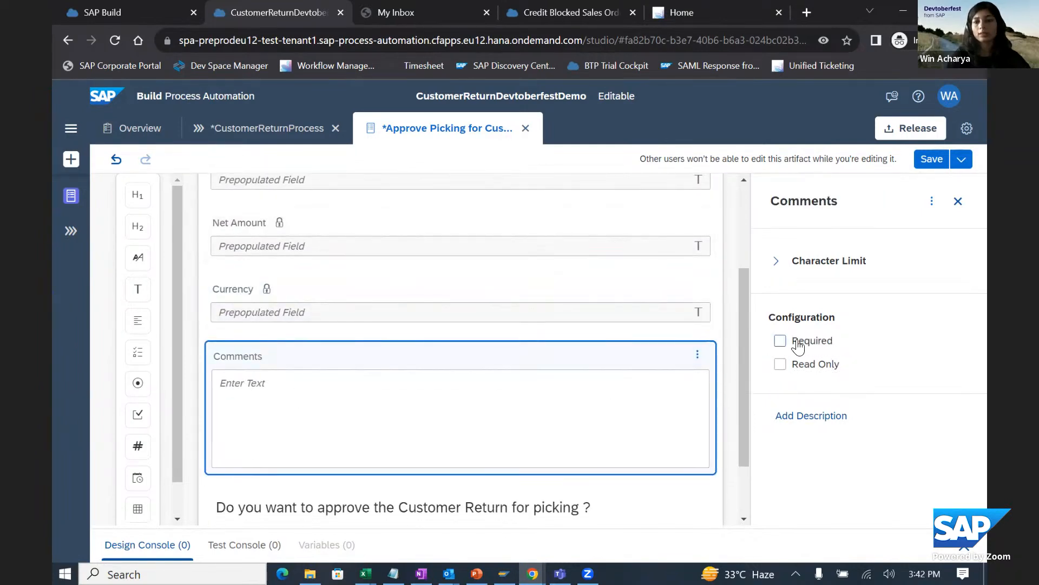
scroll(577, 362, "down", 2)
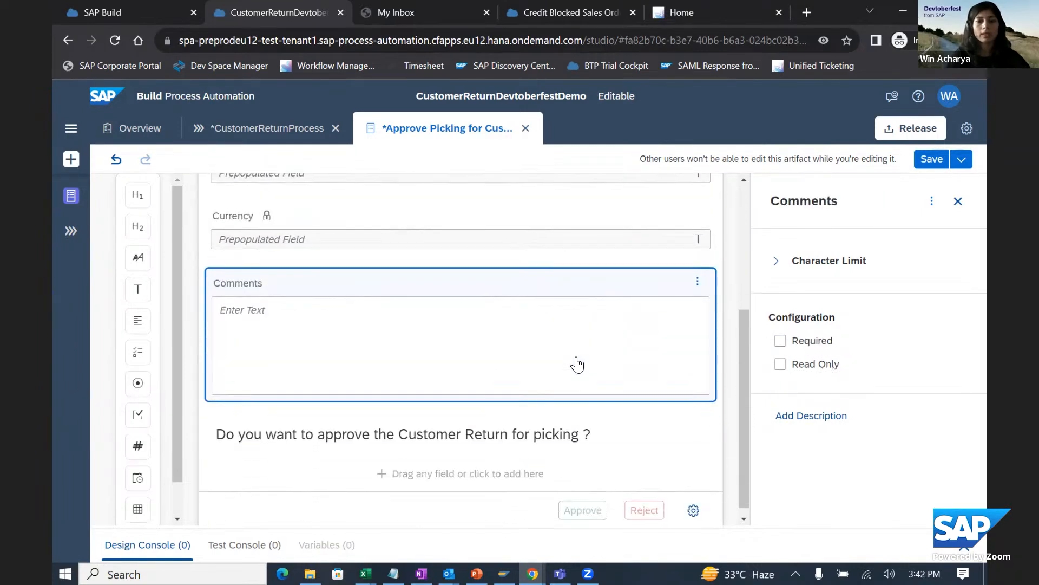
left_click(922, 171)
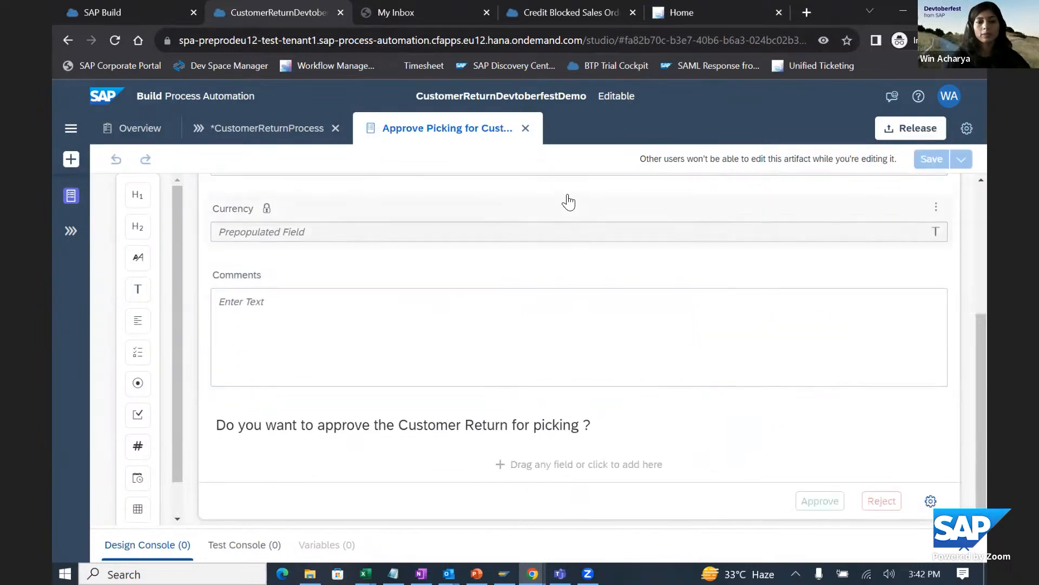
left_click(526, 128)
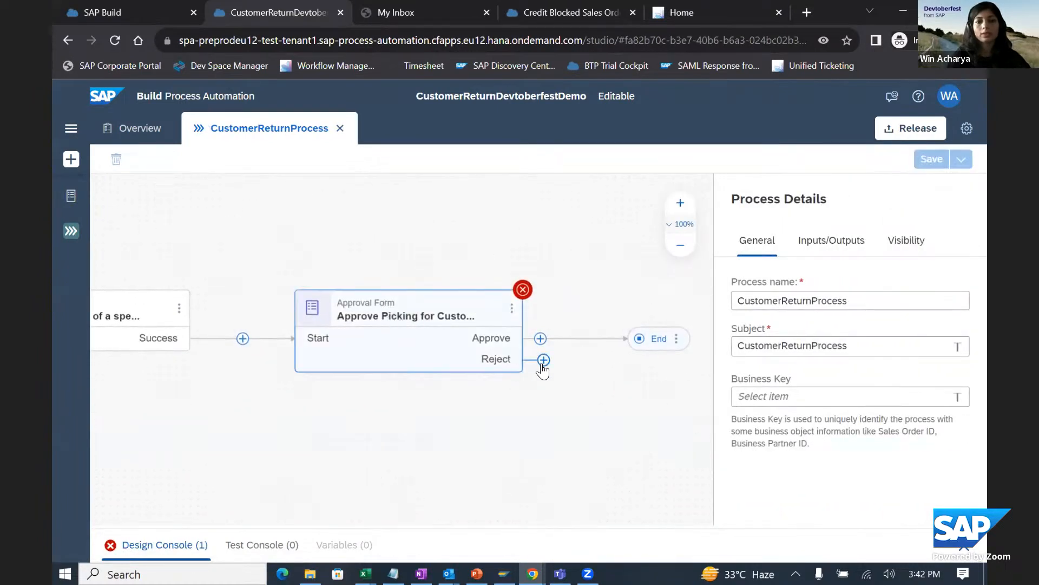
- Add a mail step to the Reject branch of the approval form and name it "Rejection Mail"
left_click_drag(571, 242, 456, 238)
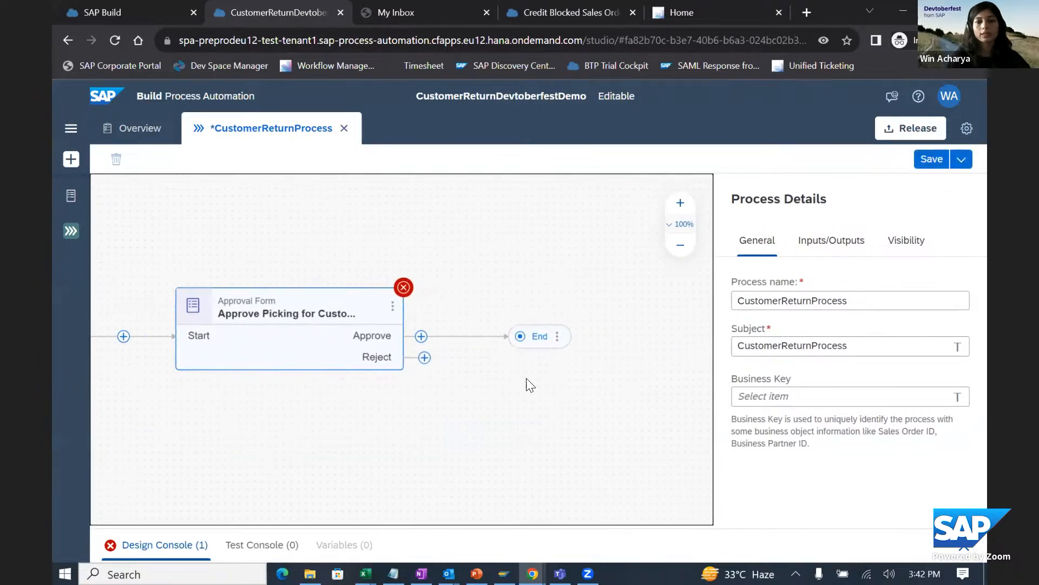
left_click(424, 357)
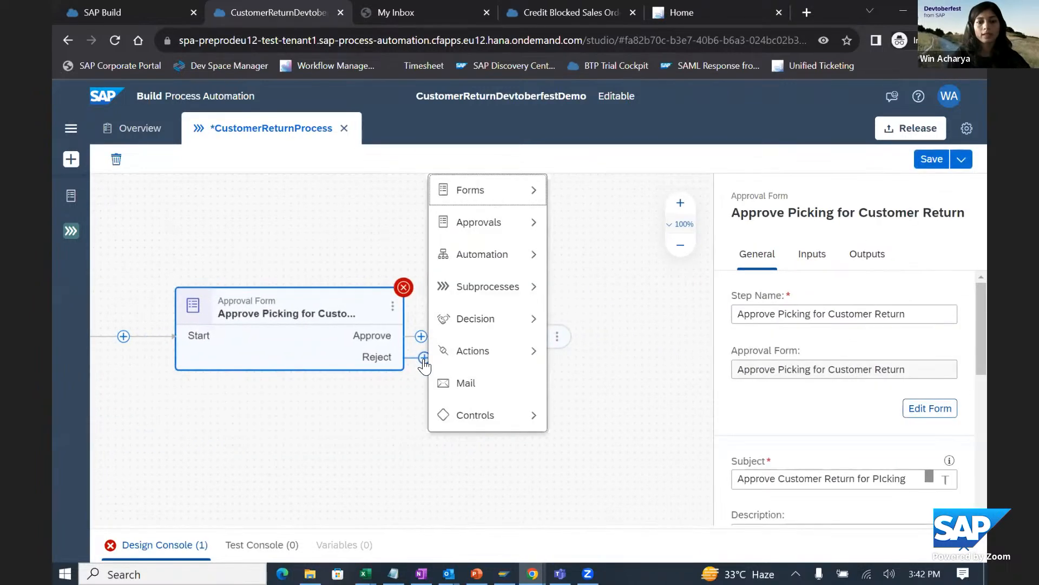
left_click(467, 385)
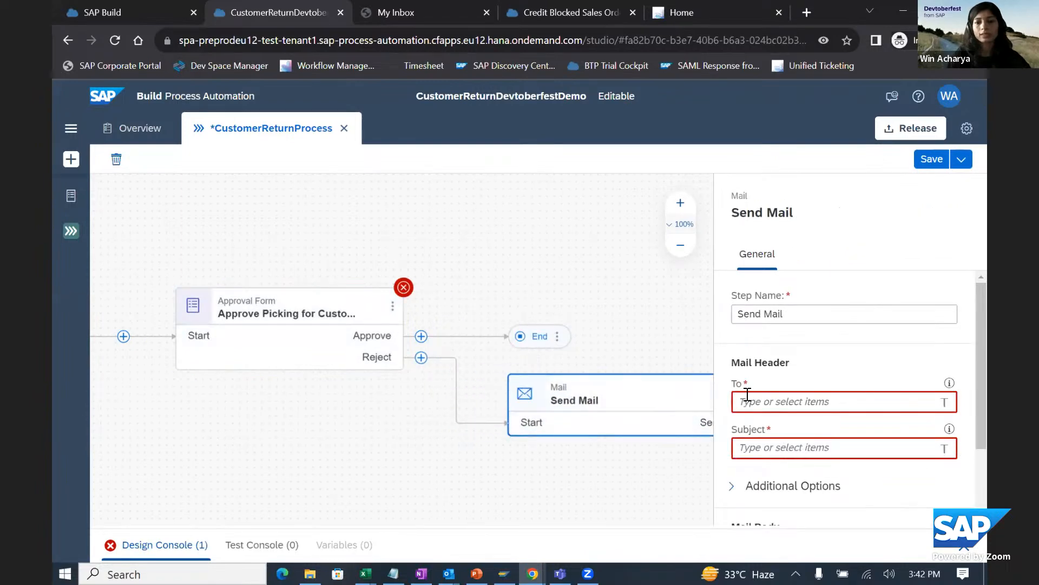
left_click(749, 314)
double_click(748, 314)
type("Re")
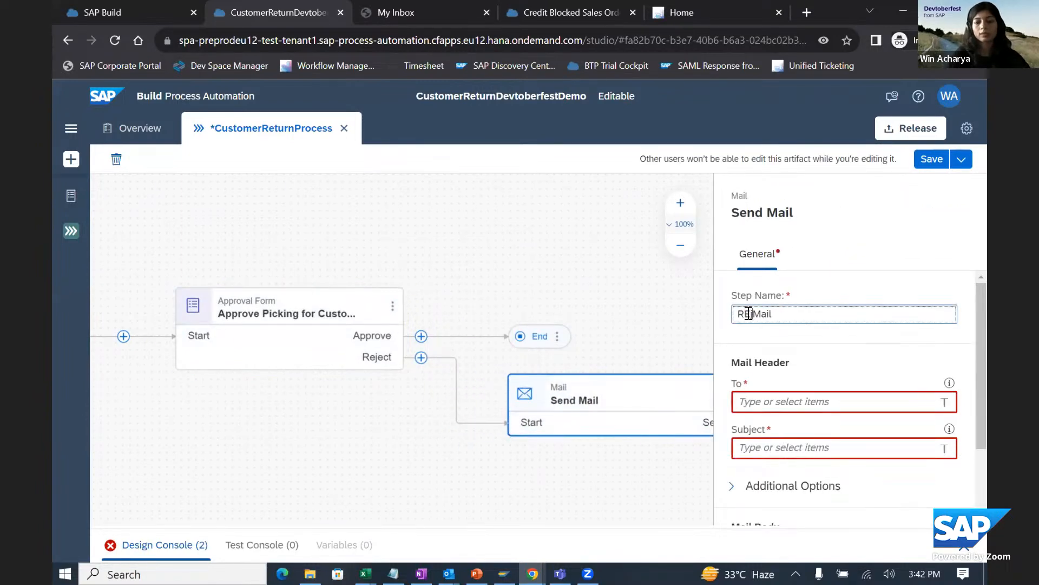
type("jection ")
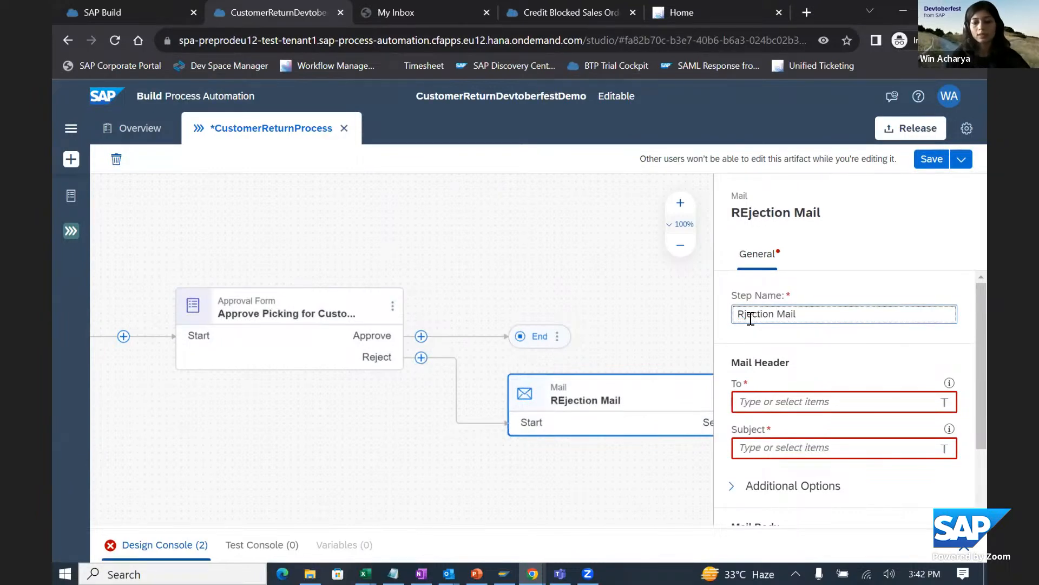
type("e")
- Enter the recipient's e-mail address and the subject "Customer REturn Picking Request is Rejected" for the rejection mail
left_click(752, 402)
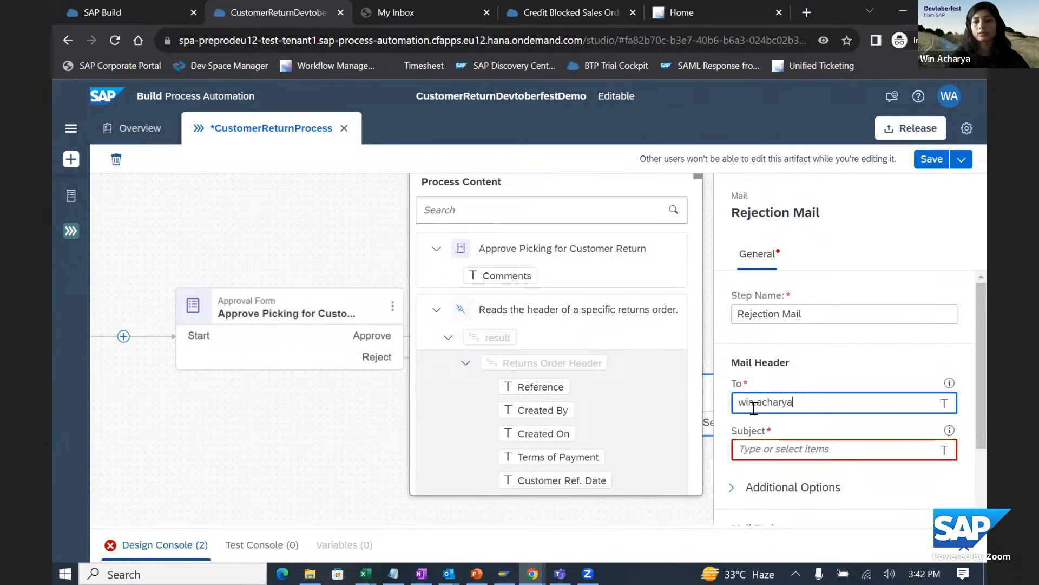
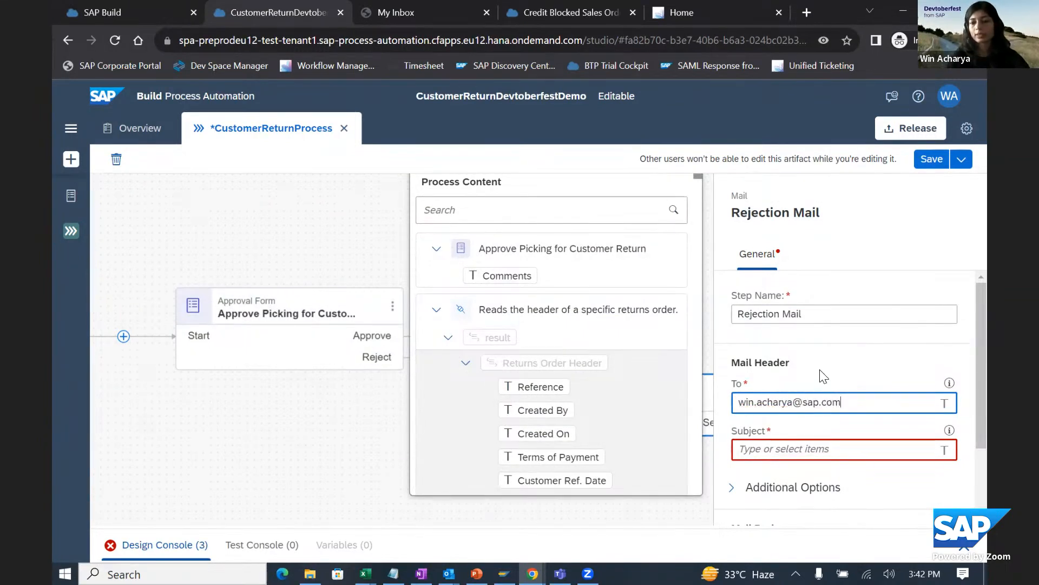
scroll(823, 375, "down", 2)
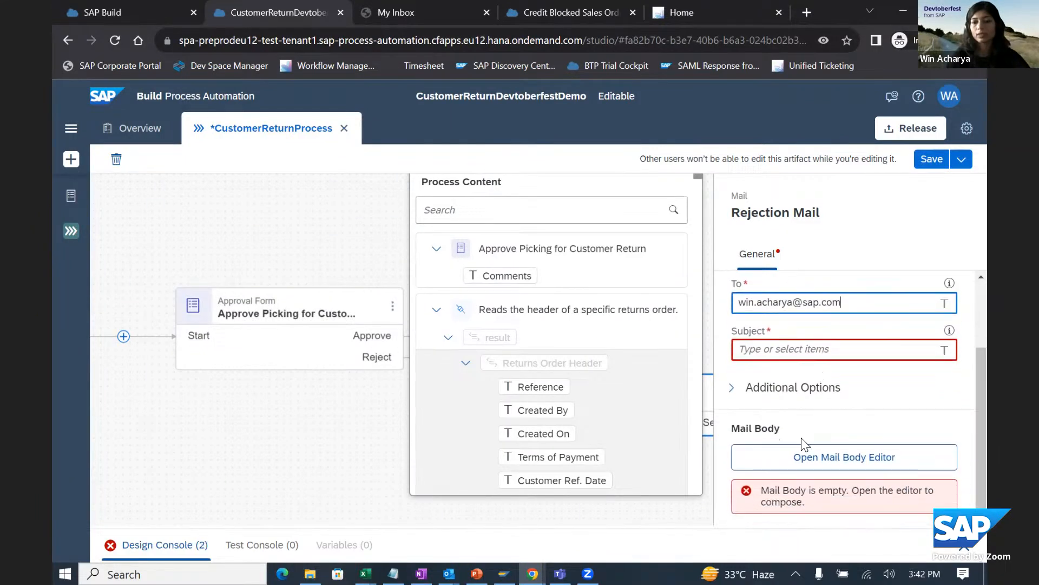
left_click(800, 350)
type("Customer REturn Picking Request")
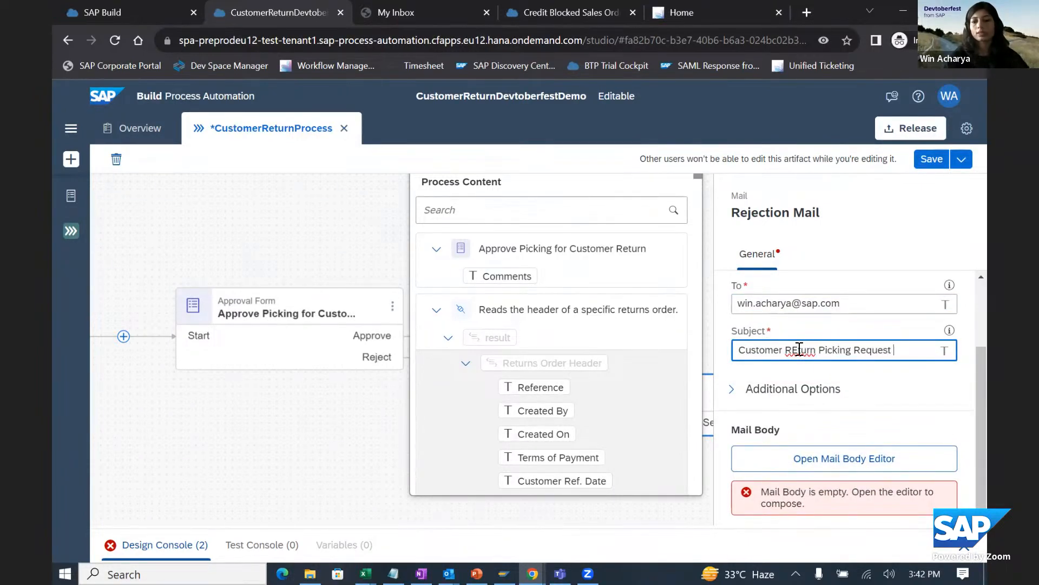
type("is Rejec")
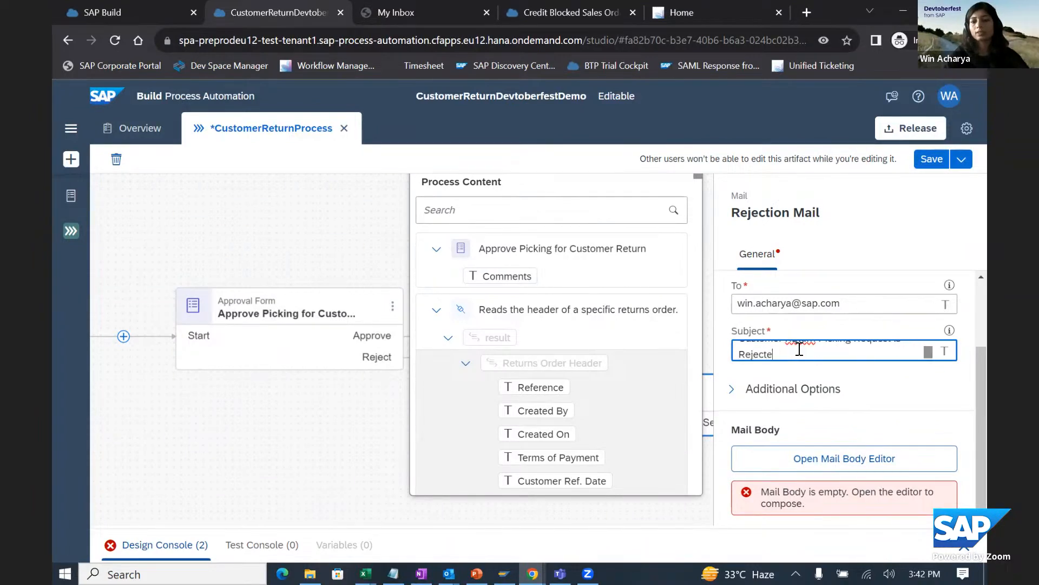
type("ted")
- Write the rejection mail's body as "Hi," followed by "The customer return picking request is rejected."
left_click(794, 457)
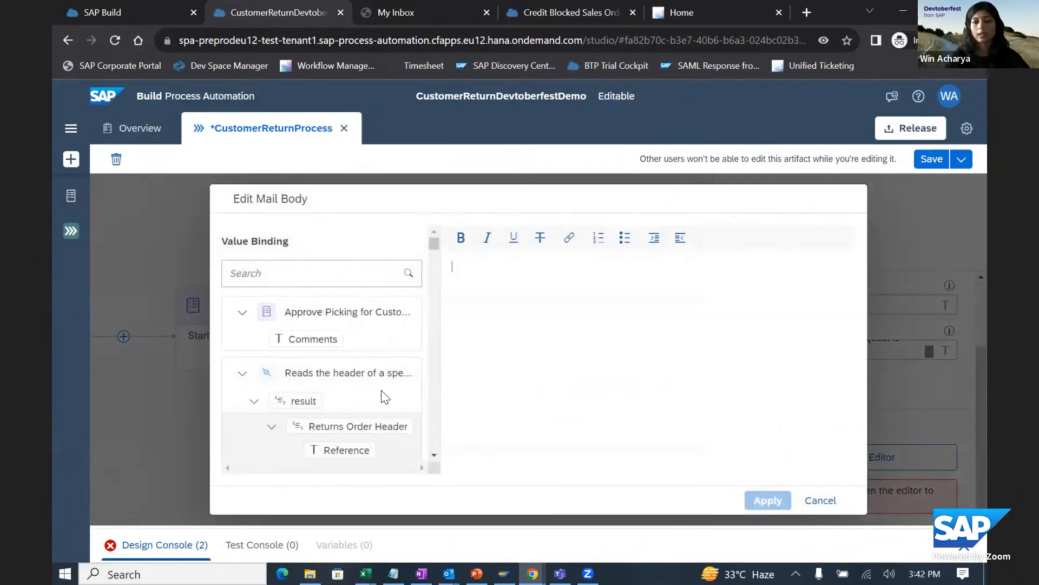
left_click(479, 289)
type("Hi,")
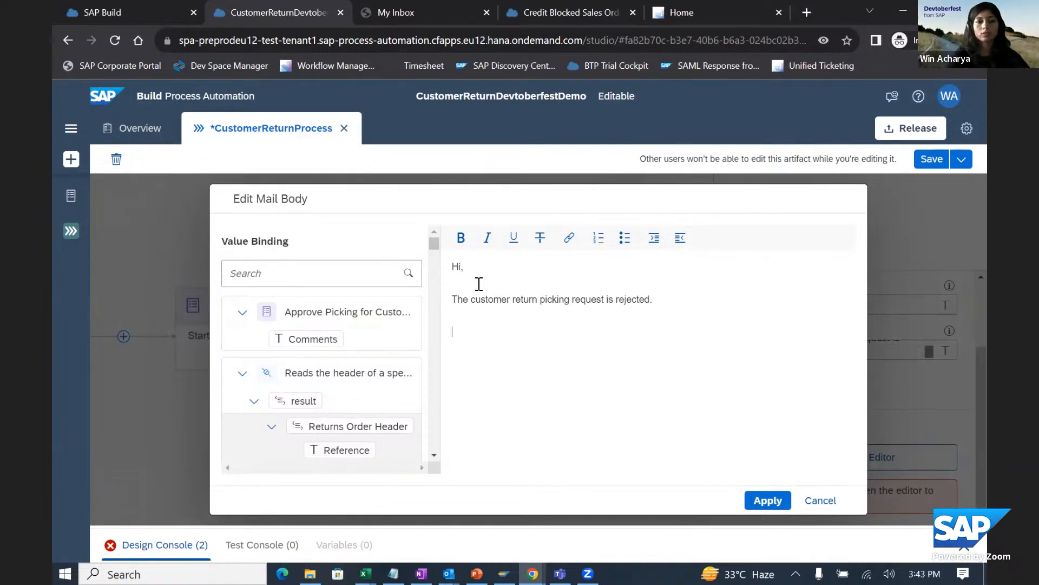
left_click(242, 372)
left_click(242, 311)
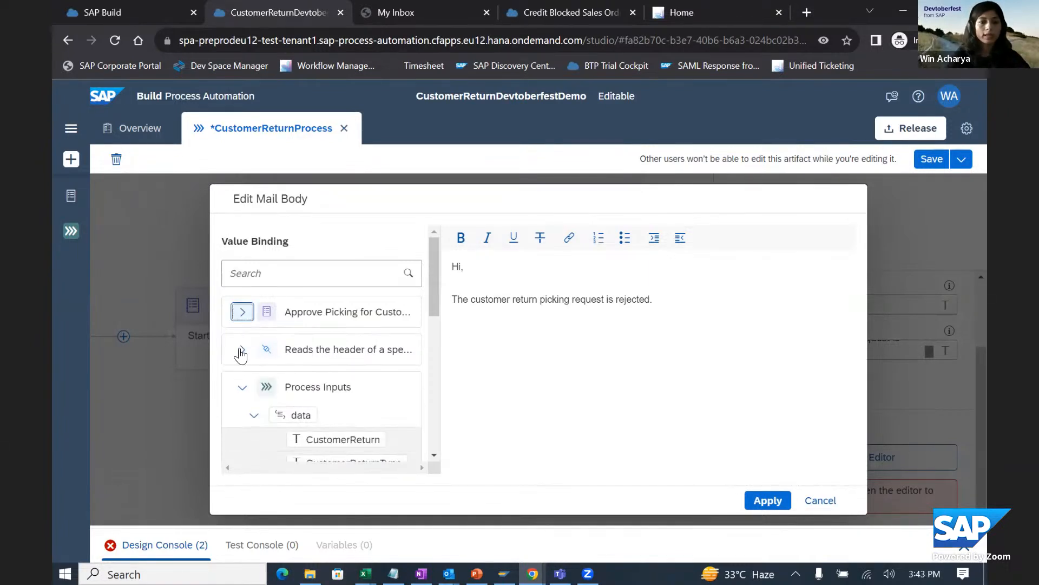
left_click(330, 436)
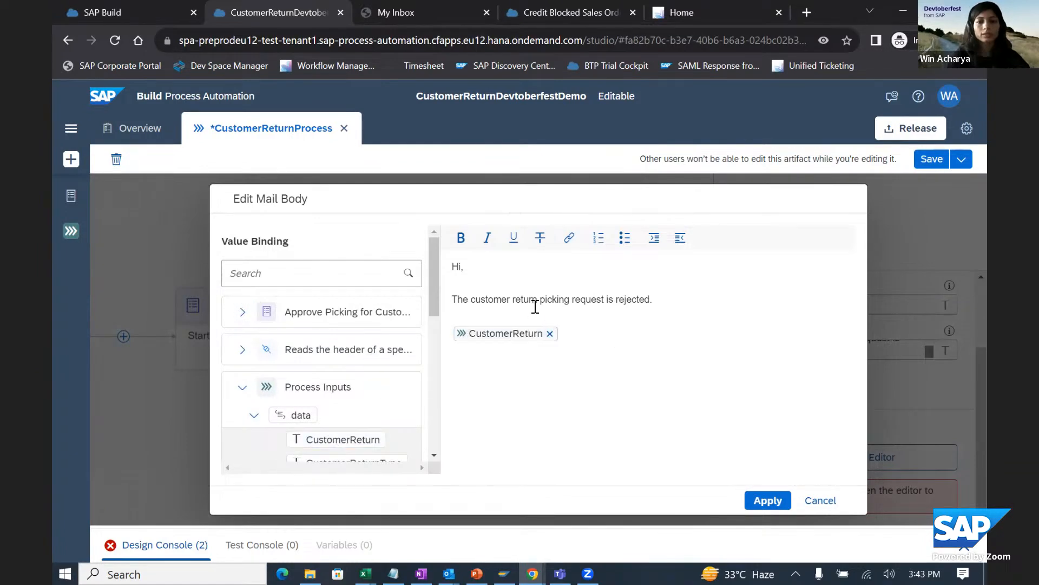
left_click(507, 338)
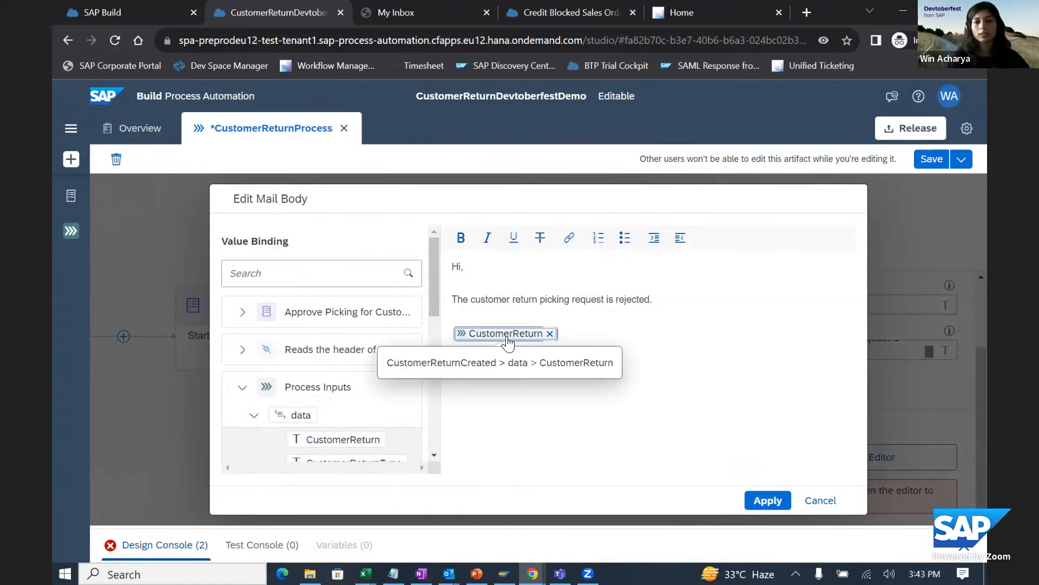
left_click(541, 299)
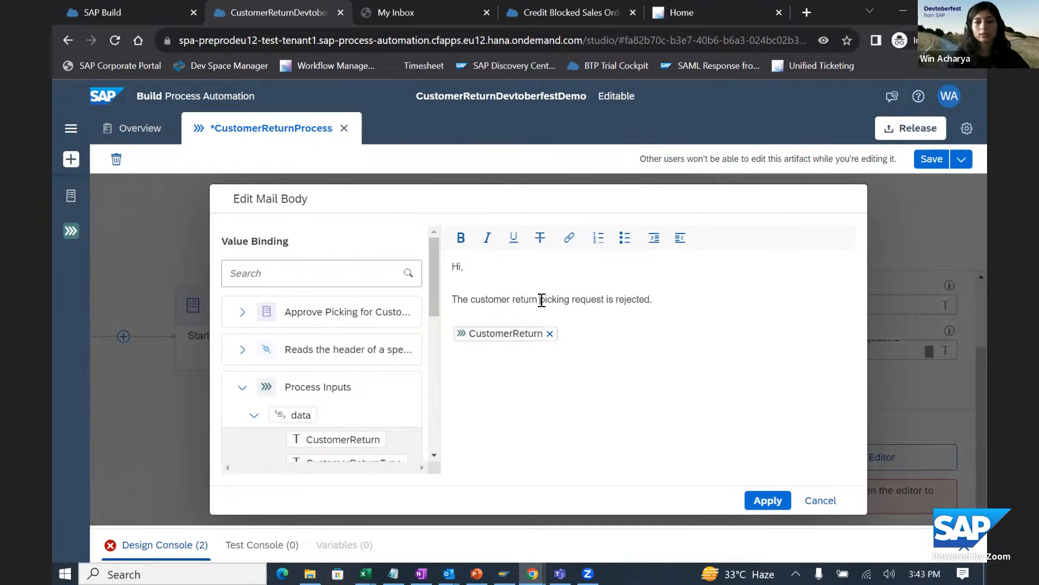
left_click(536, 336)
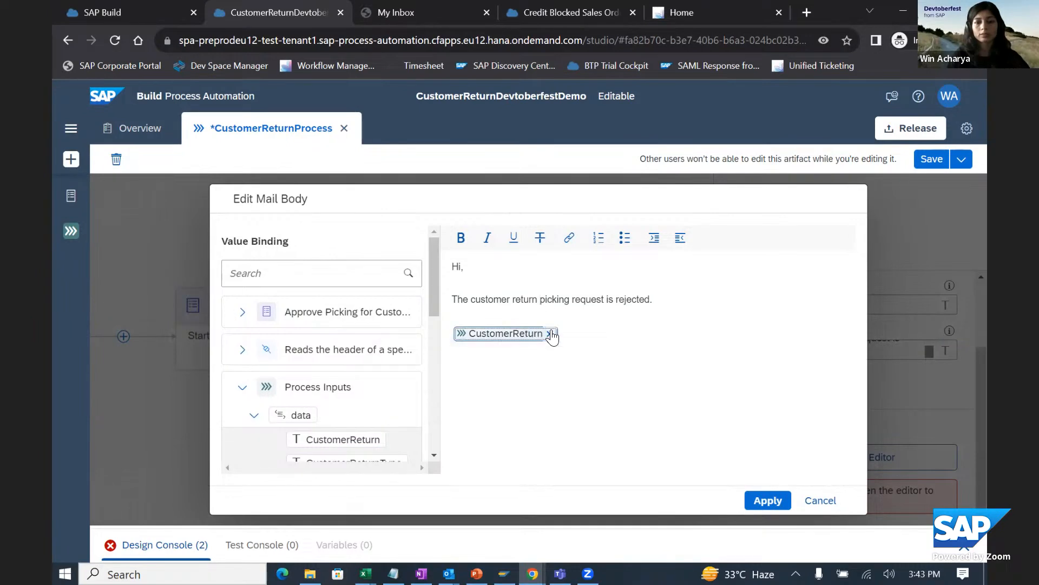
left_click(550, 334)
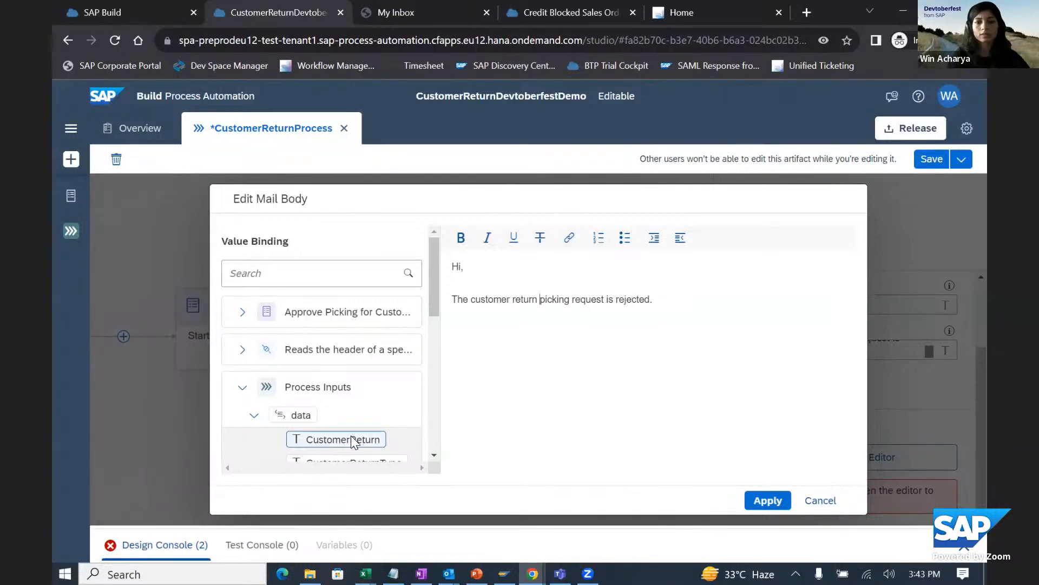
- Insert the CustomerReturn process input below the text of the rejection mail body and apply the body
left_click(494, 350)
left_click(389, 438)
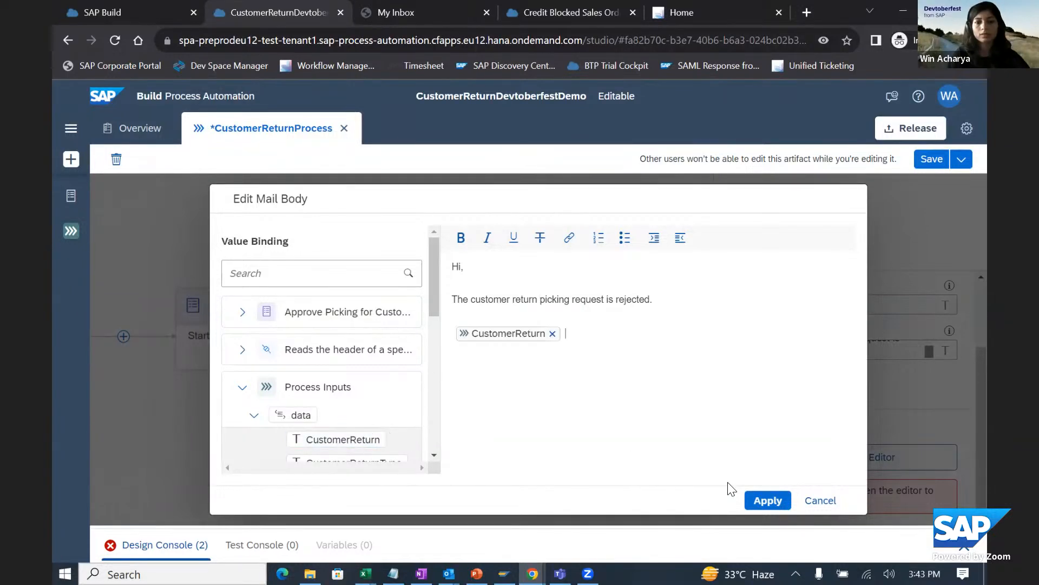
left_click(770, 504)
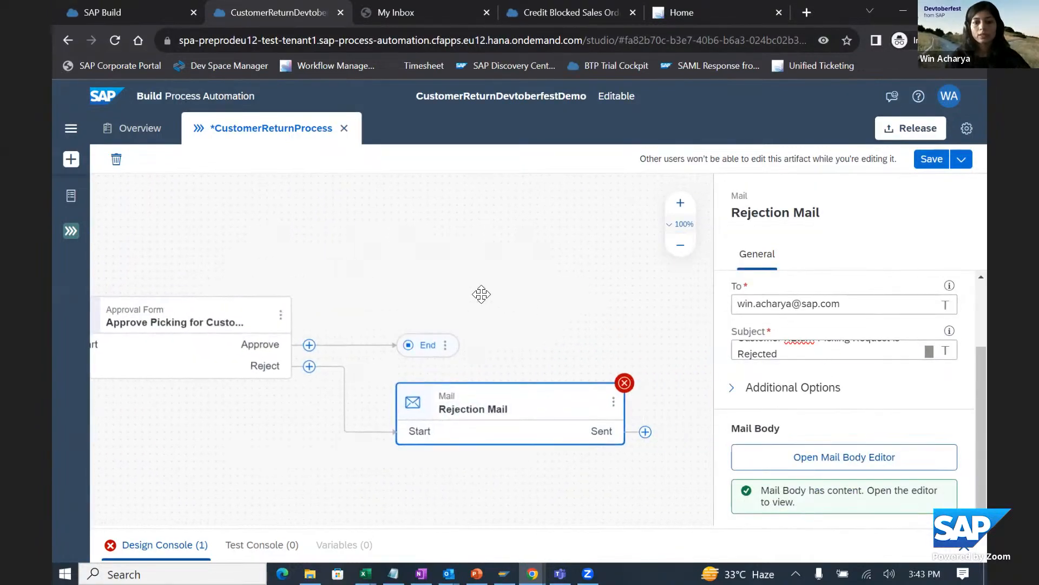
- Connect the Sent output of the Rejection Mail step to the End of the process
left_click_drag(332, 324, 651, 338)
left_click_drag(551, 412, 617, 334)
left_click(573, 349)
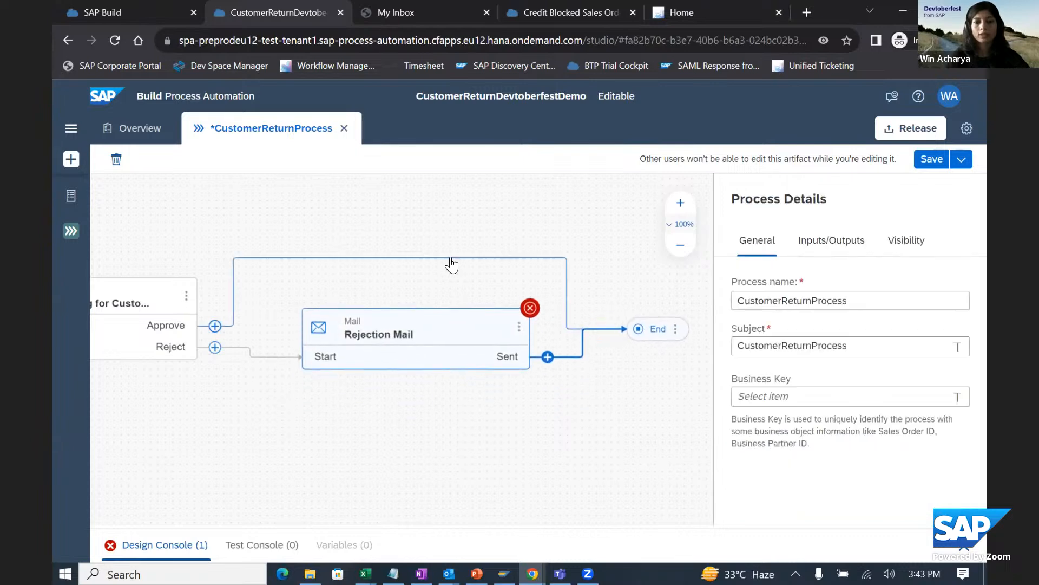
left_click(390, 341)
- Add the Customer Return (A2X) action "Reads the advanced returns process steps of a specific item." to the approval form's Approve branch
left_click_drag(334, 244, 472, 230)
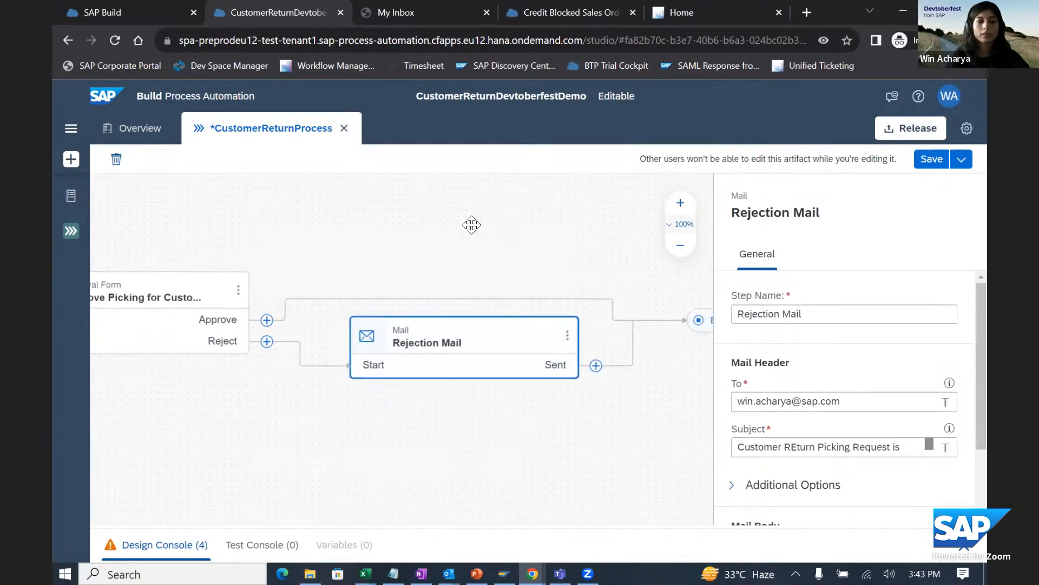
left_click(355, 315)
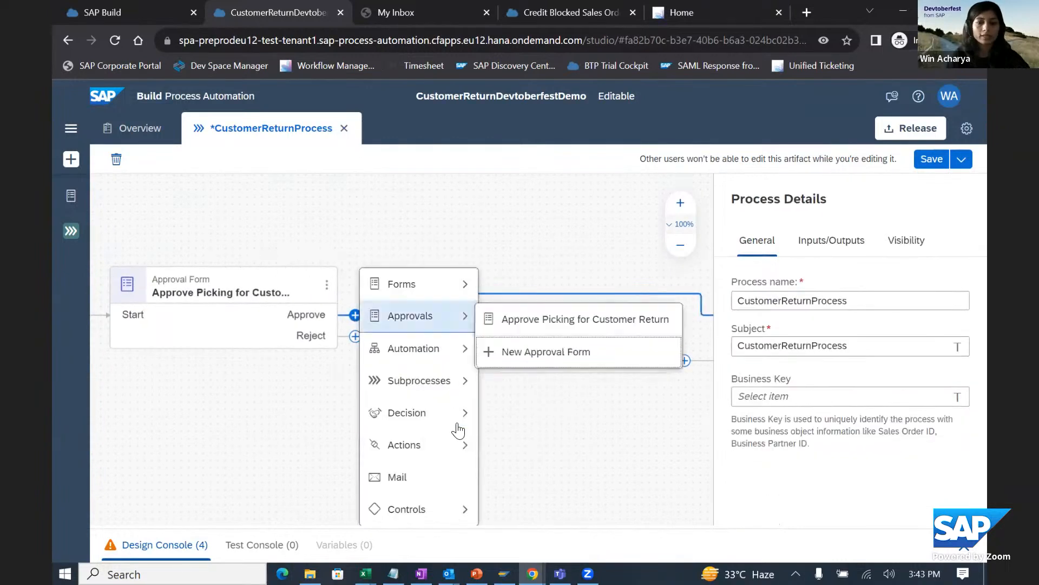
mouse_move(461, 443)
left_click(508, 446)
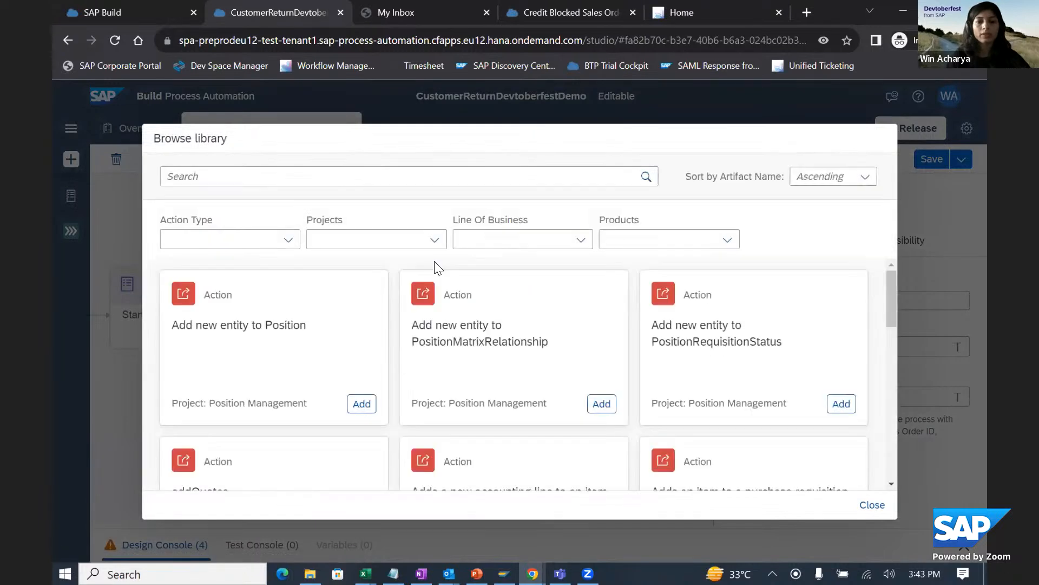
left_click(433, 242)
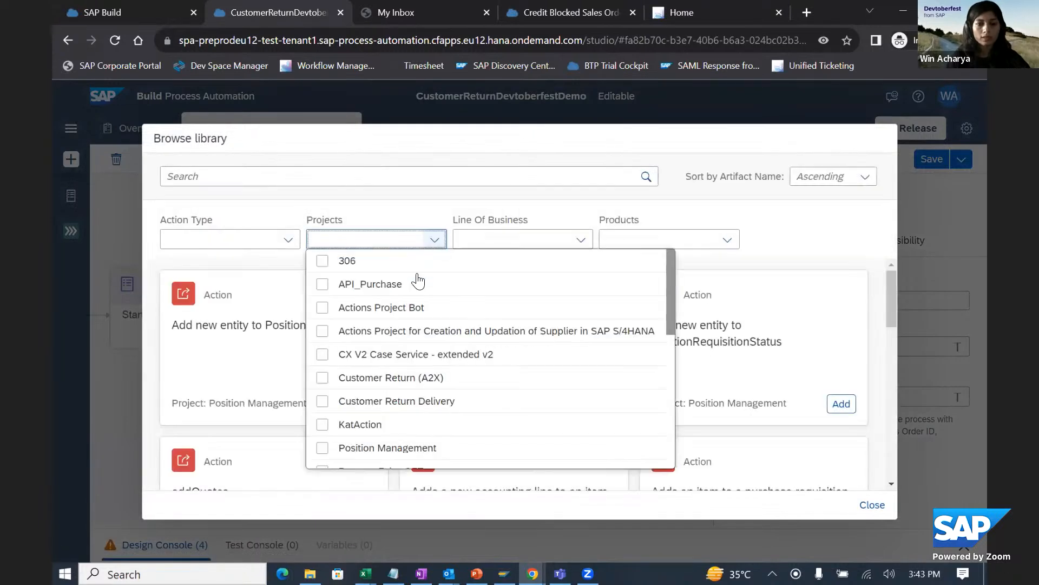
left_click(346, 377)
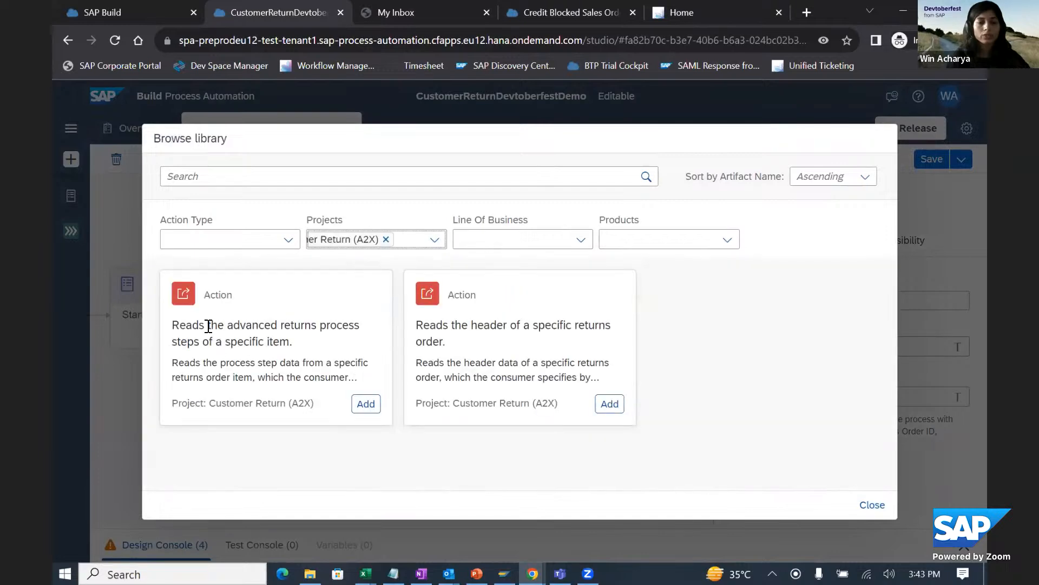
left_click(366, 404)
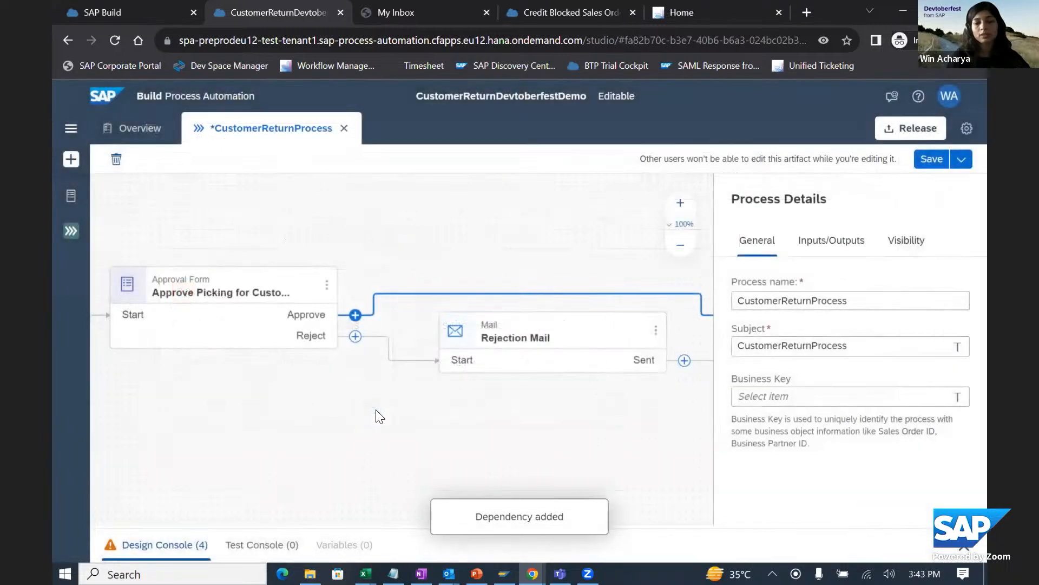
- Set the new action's destination variable to customerReturnDestination
left_click_drag(529, 216, 383, 221)
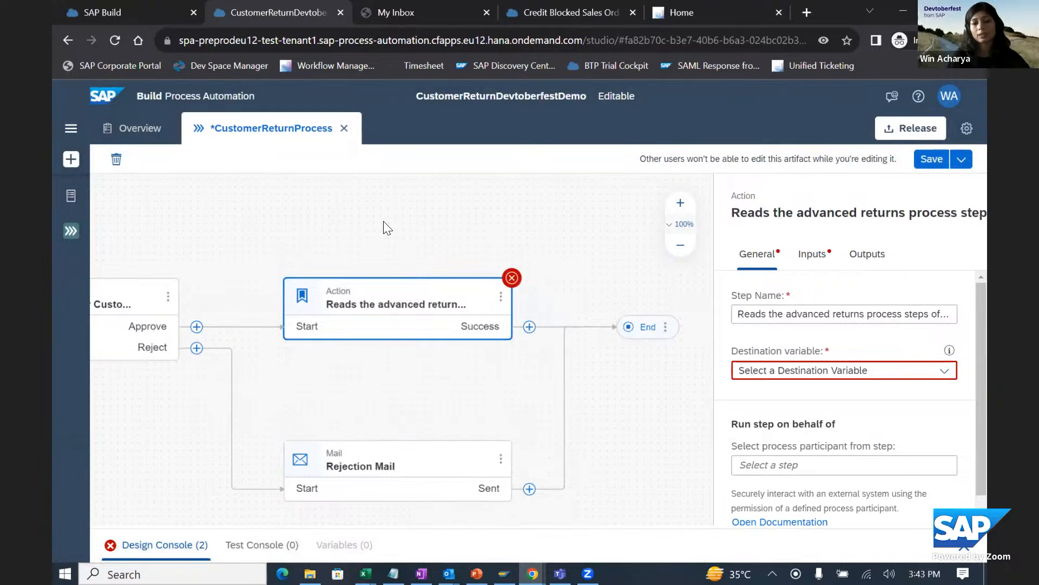
left_click(945, 373)
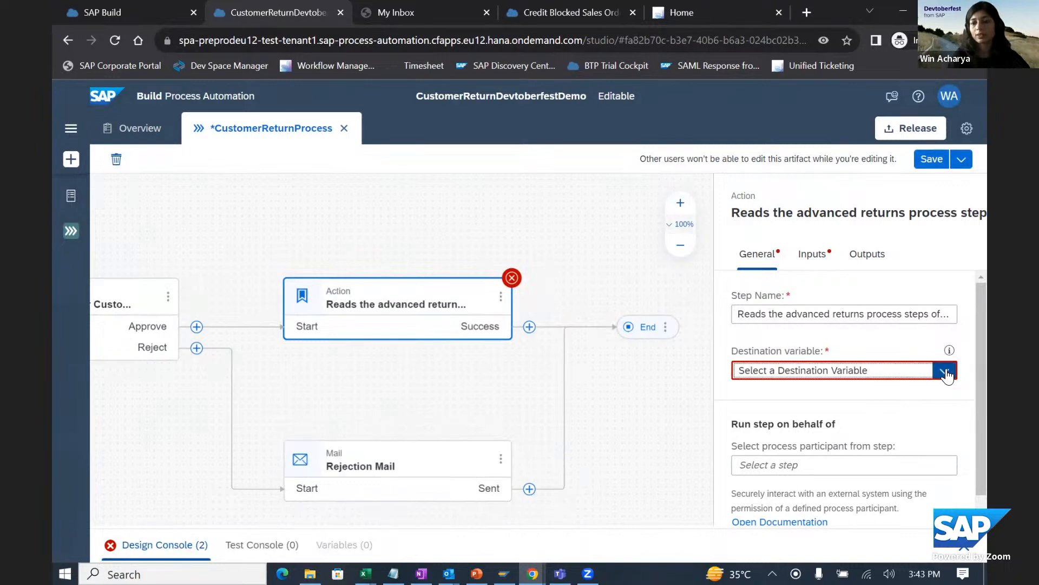
left_click(791, 417)
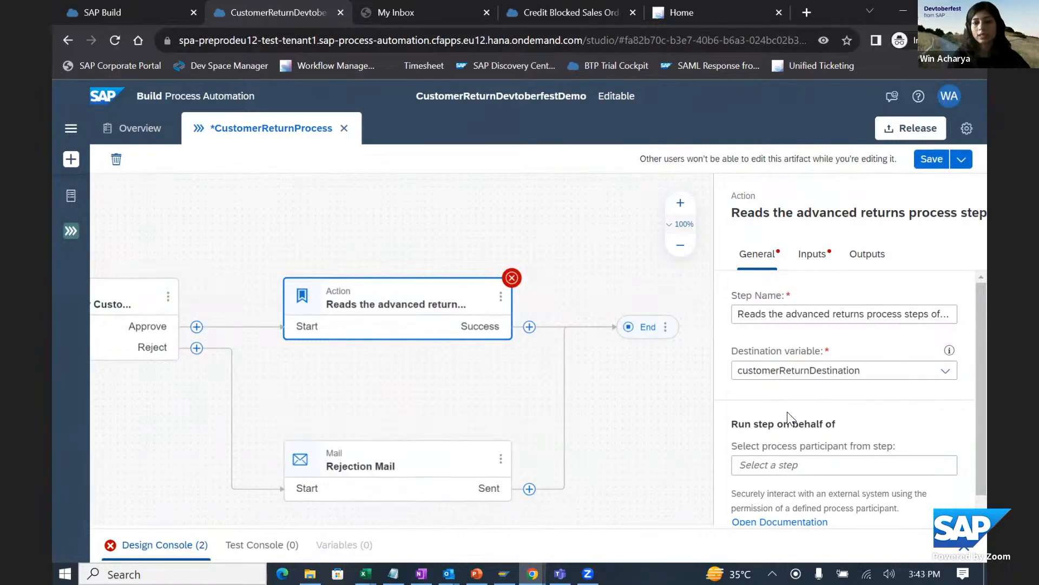
- Bind the action's required CustomerReturn input to CustomerReturn from the process inputs' data
left_click(821, 251)
scroll(835, 376, "down", 2)
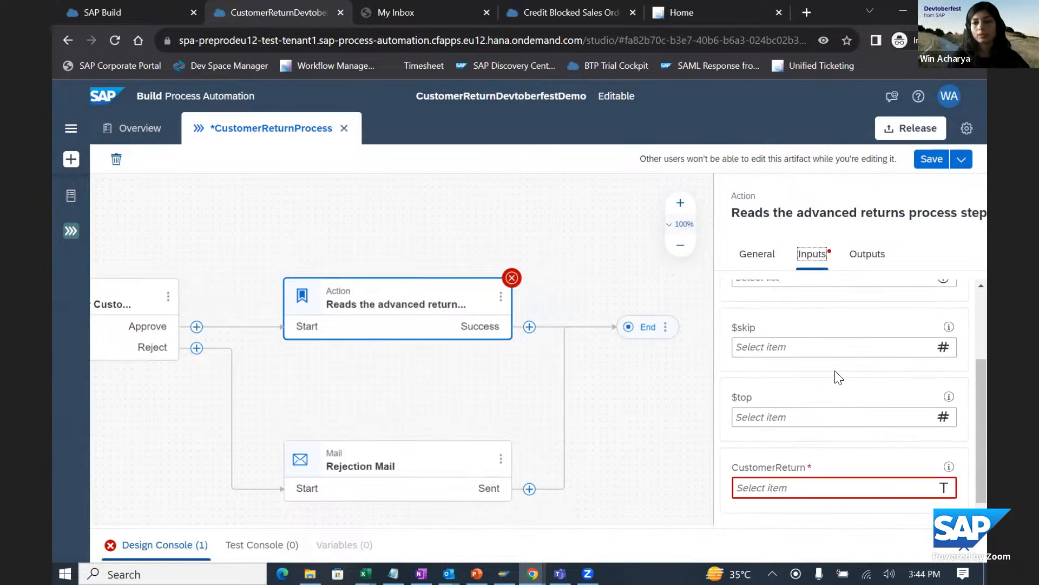
left_click(763, 485)
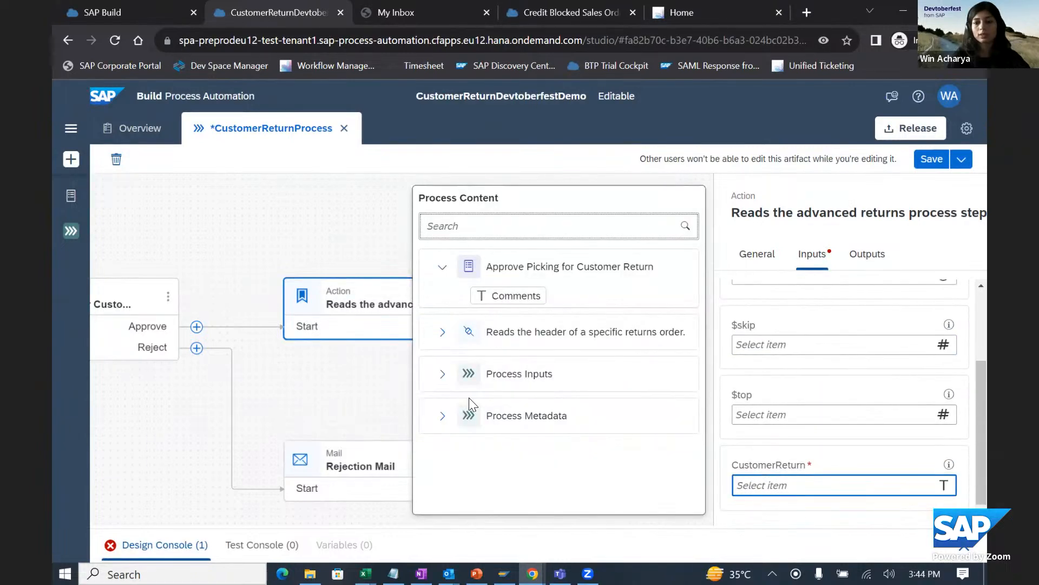
left_click(443, 374)
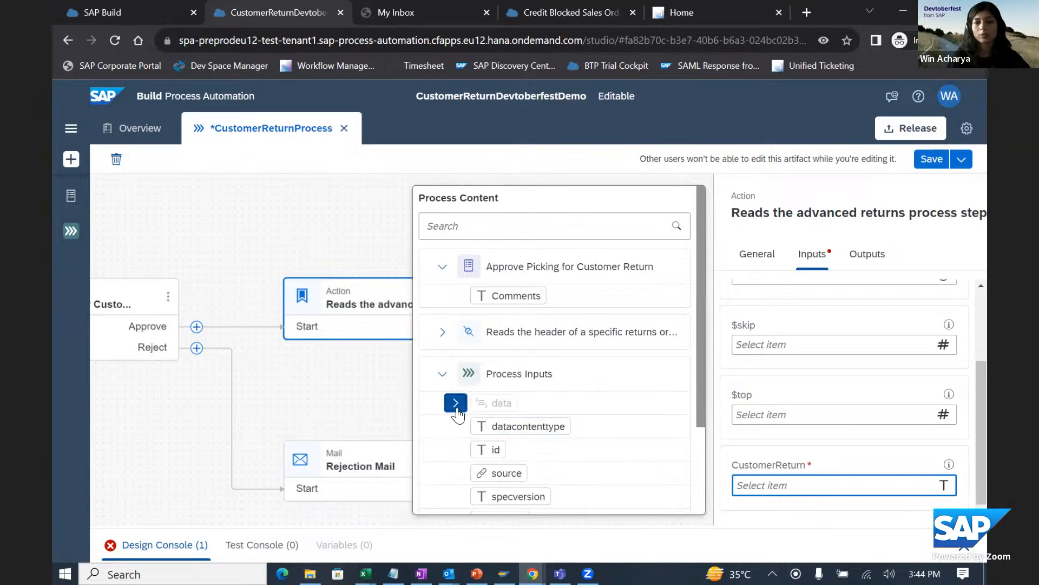
left_click(455, 403)
left_click(523, 427)
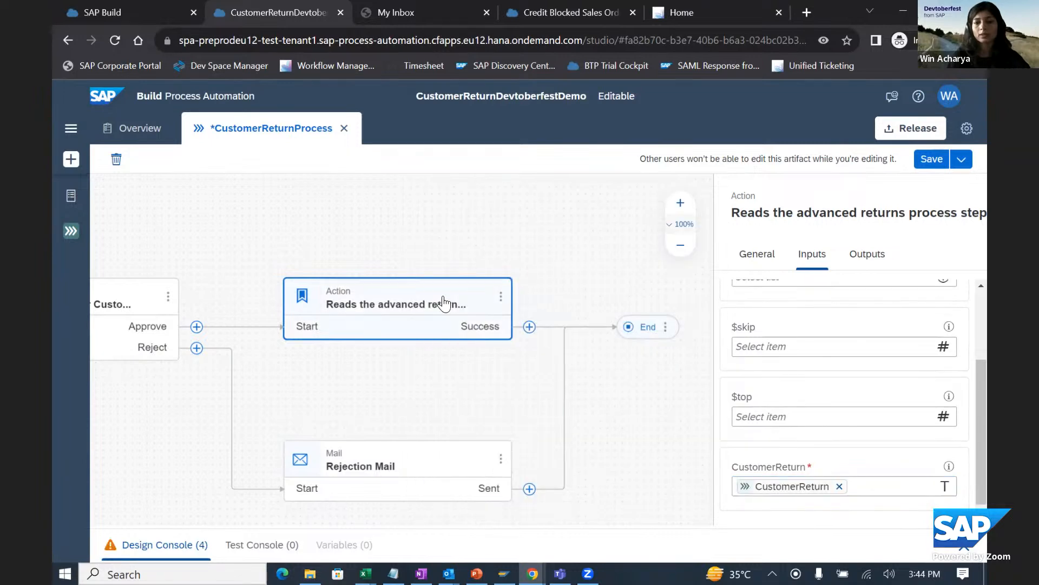
- Examine the result fields that the advanced returns process steps action outputs
left_click(866, 255)
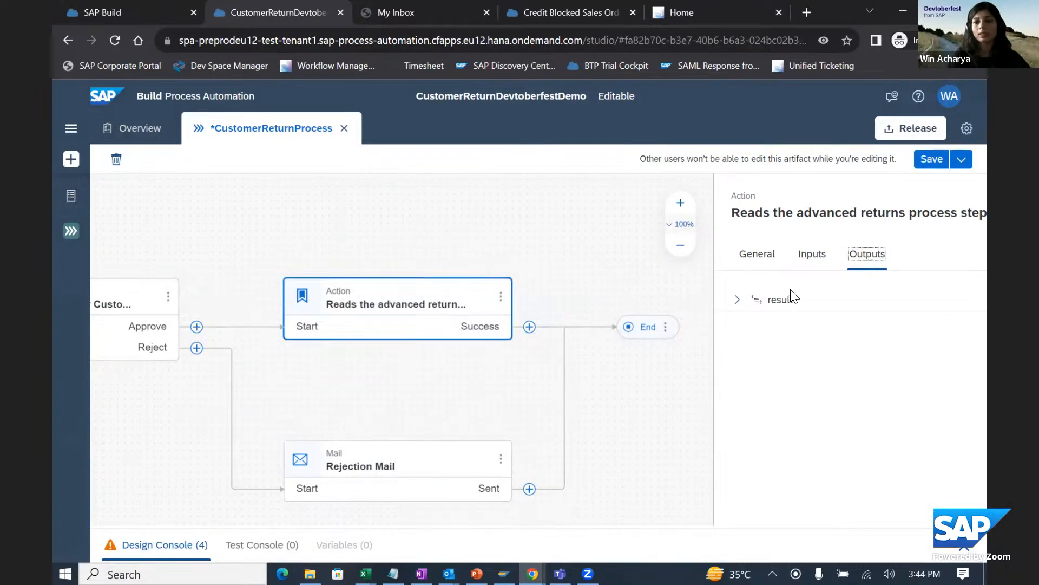
left_click(736, 300)
left_click(750, 323)
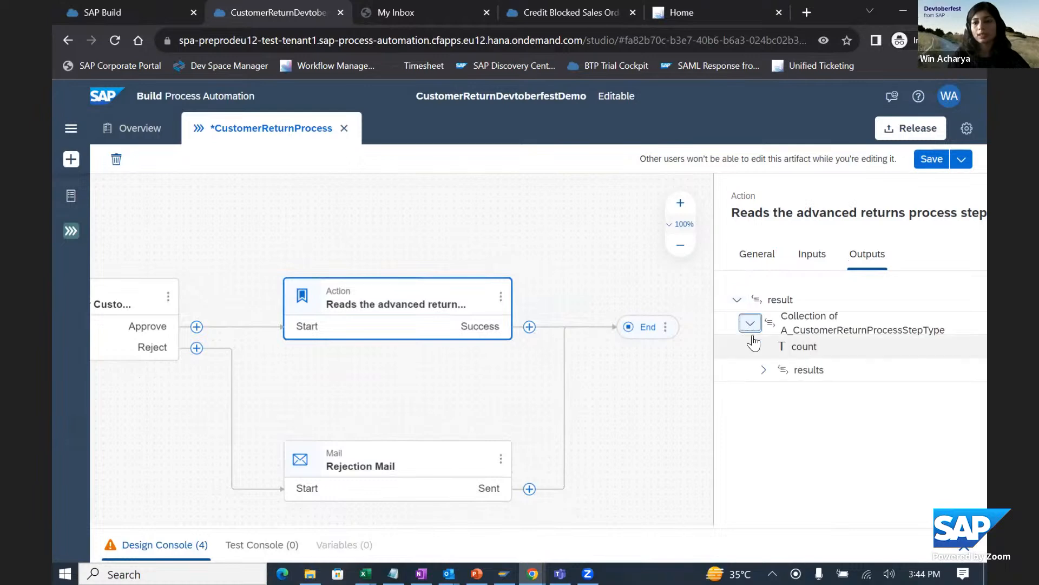
left_click(764, 370)
scroll(865, 387, "down", 3)
scroll(864, 384, "up", 1)
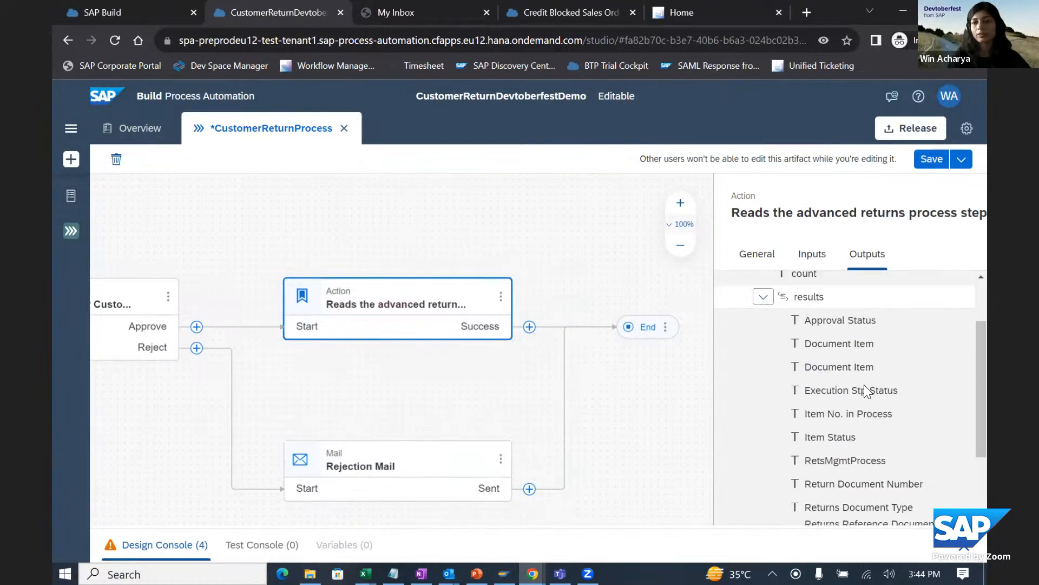
scroll(834, 320, "down", 3)
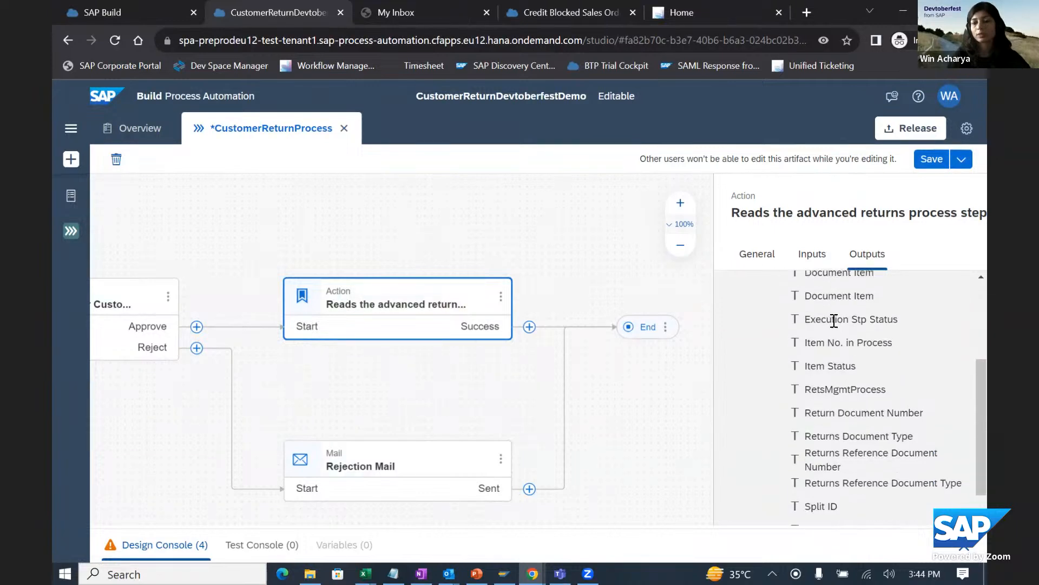
scroll(859, 397, "up", 5)
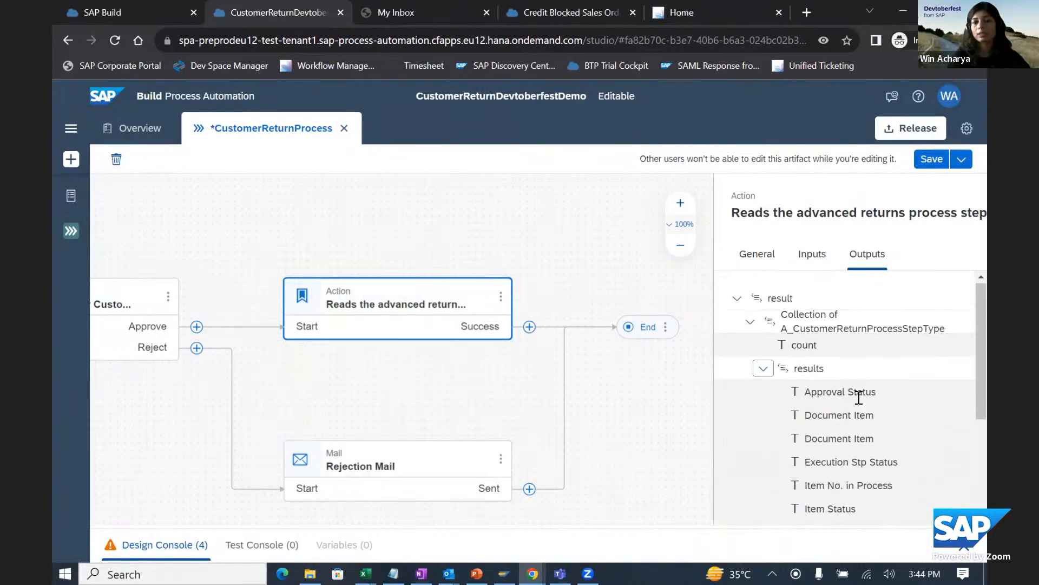
- Add a mail step after the advanced returns process steps action and name it "Approval Mail"
left_click_drag(592, 274, 478, 270)
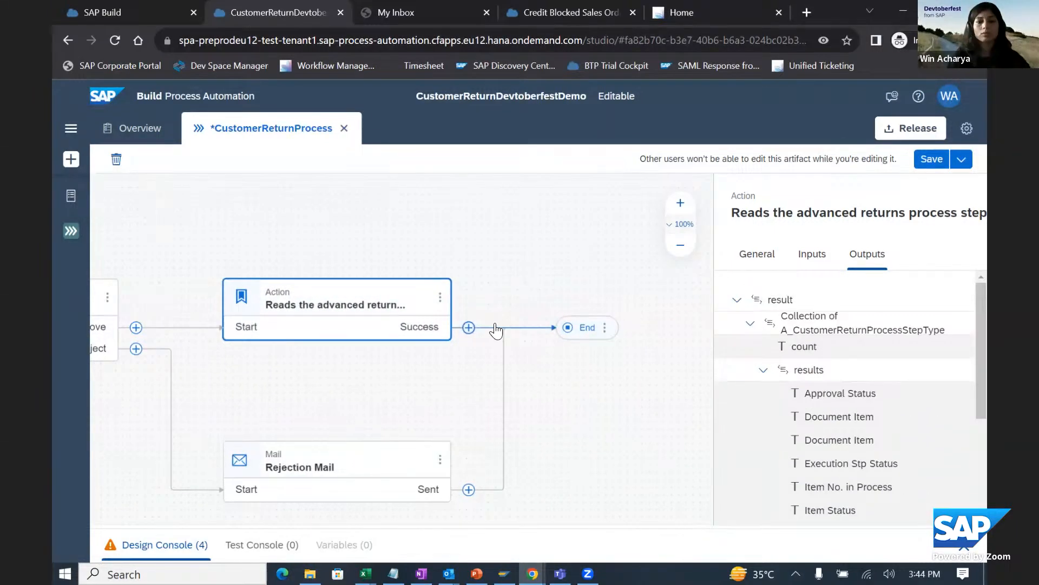
left_click(469, 328)
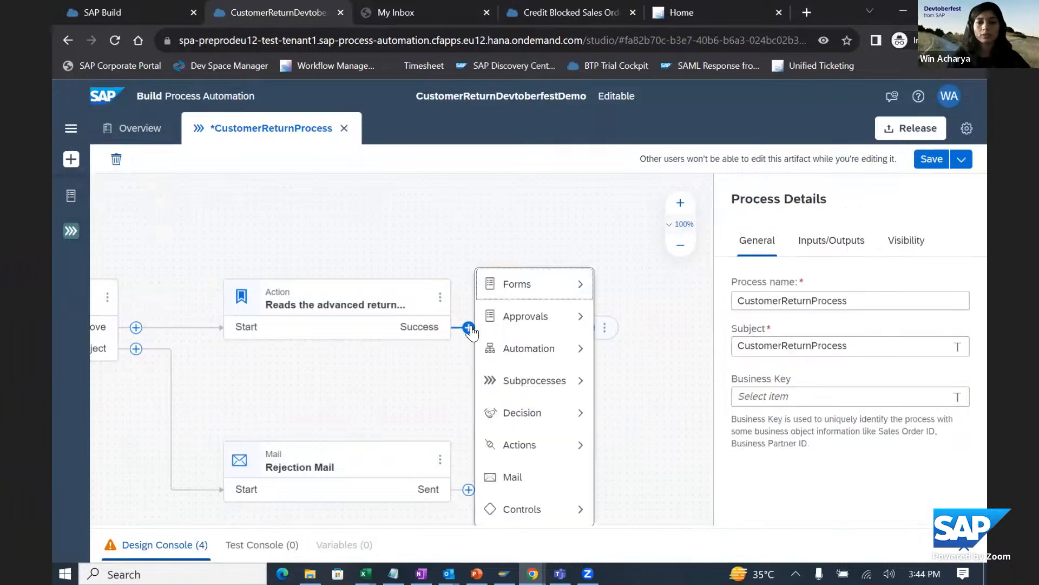
left_click(532, 481)
left_click(763, 314)
left_click_drag(763, 314, 727, 324)
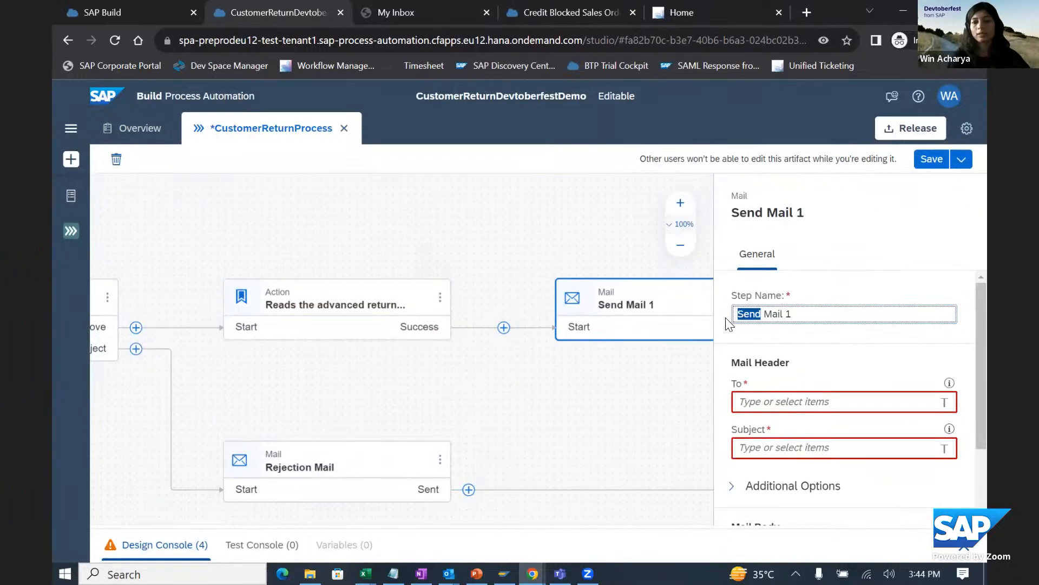
type("Approv")
type("al")
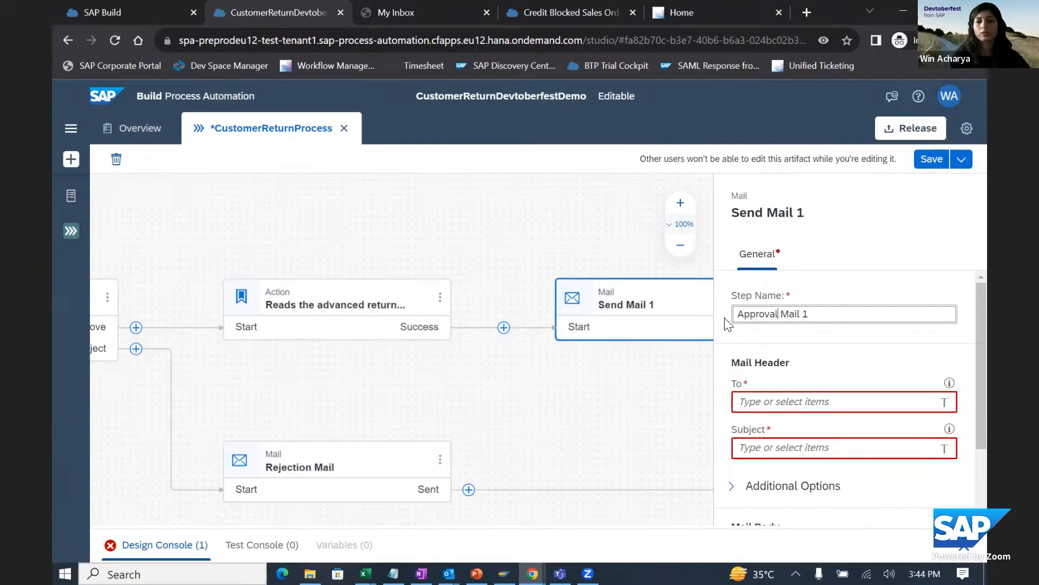
left_click(832, 317)
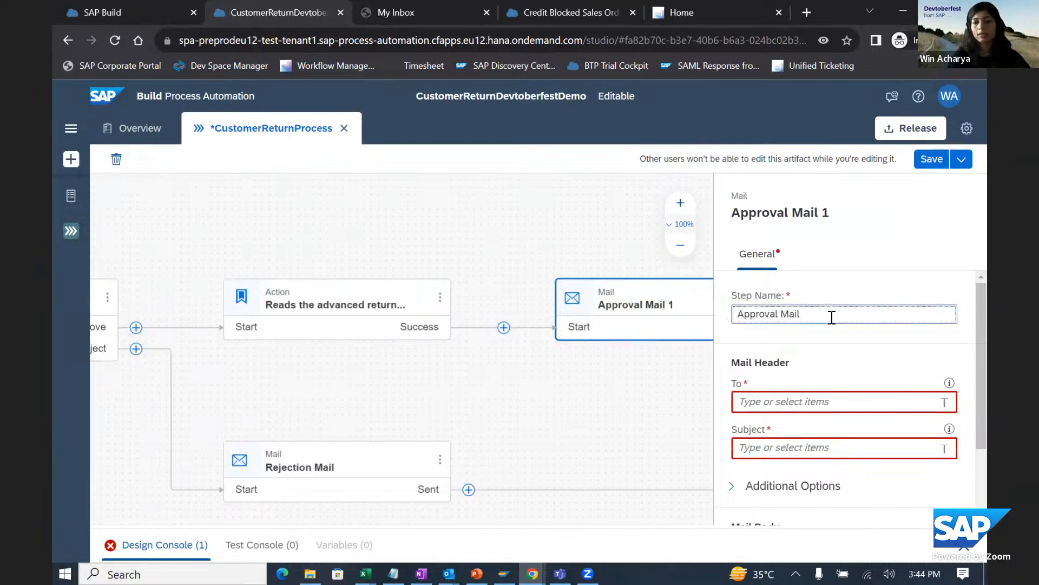
- Enter the recipient's e-mail address and the subject "Customer Return Approved for Picking" for the approval mail
left_click(761, 409)
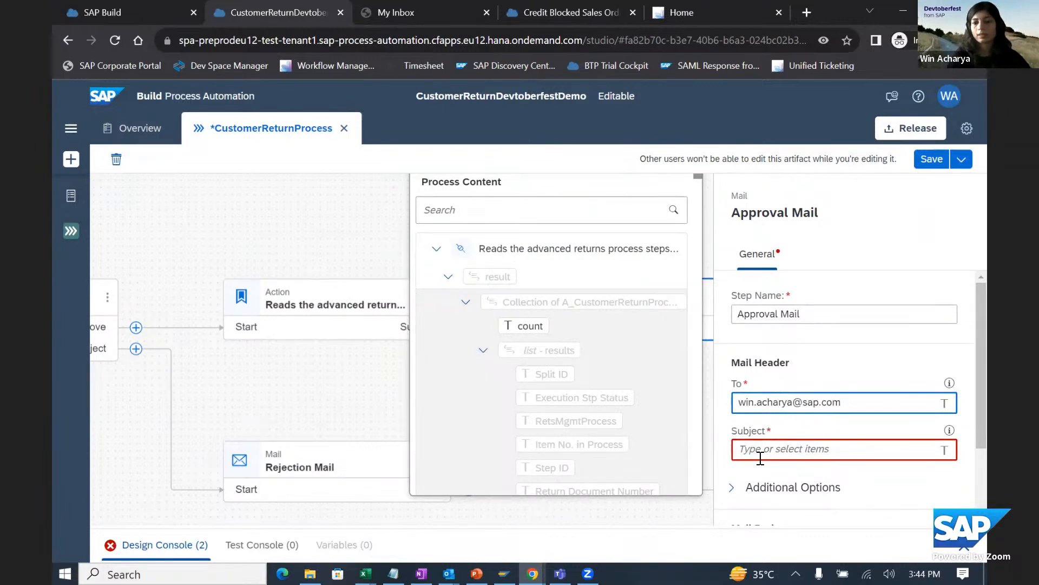
left_click(760, 458)
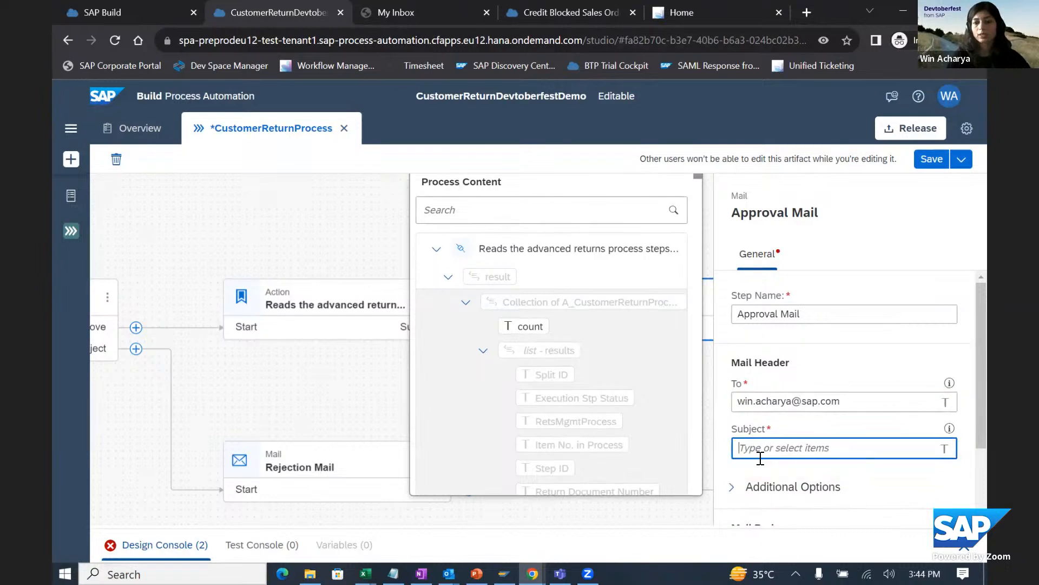
type("Cus")
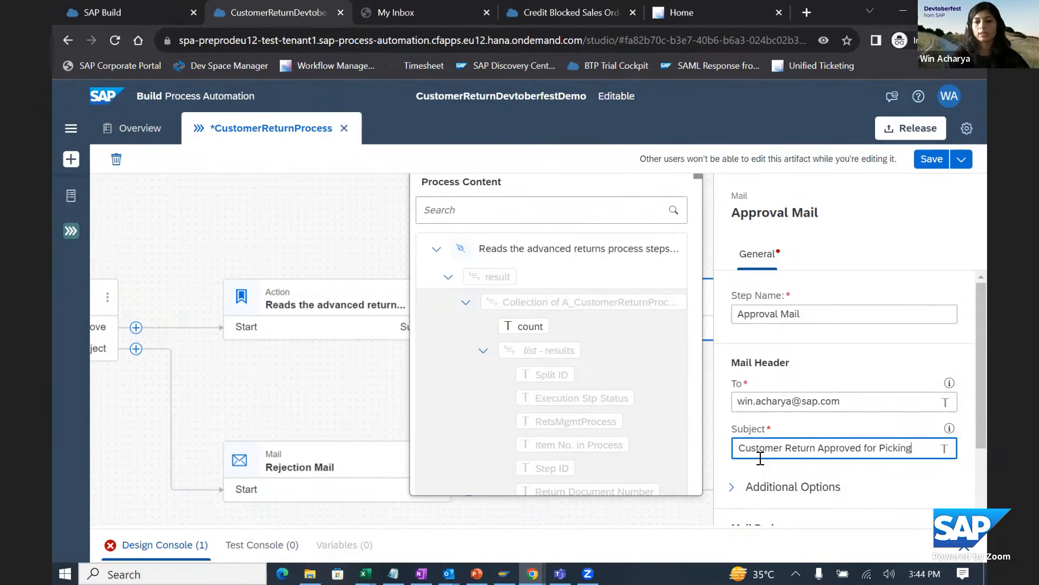
- Write the approval mail's body as "HI," followed by the paragraph "Customer Return is approved for picking."
scroll(800, 444, "down", 3)
left_click(750, 452)
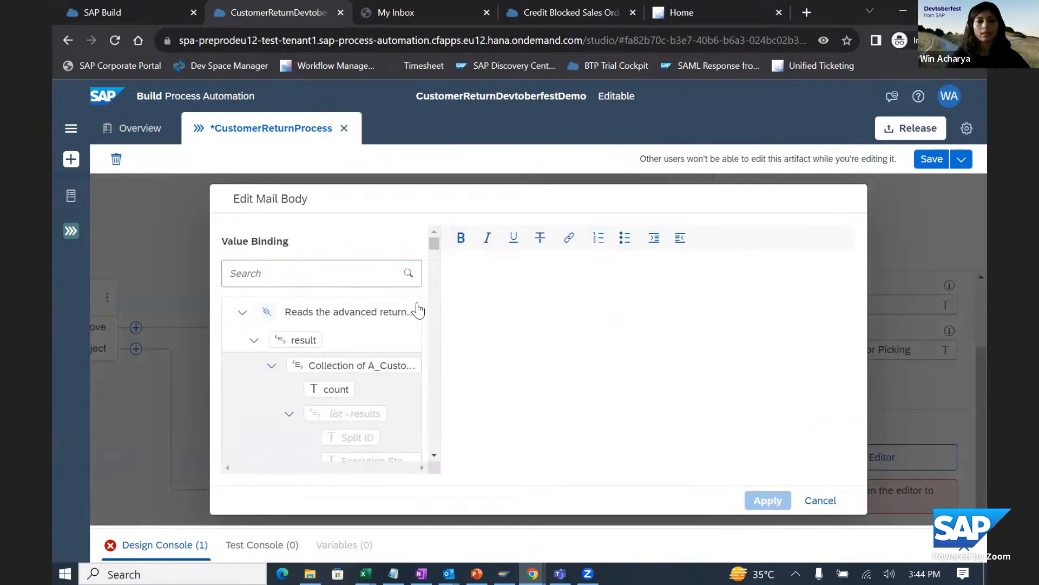
type("HI,")
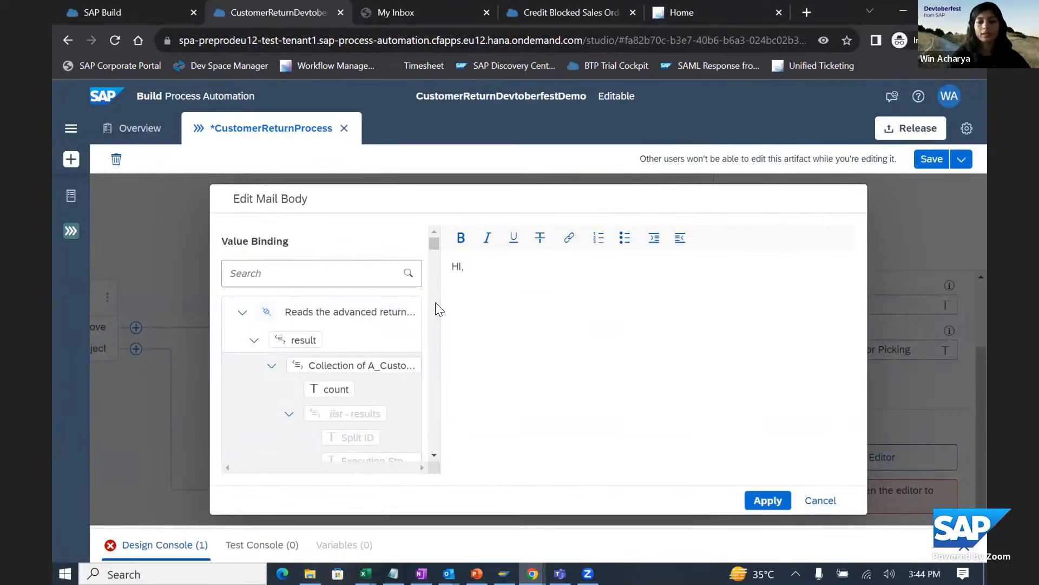
key("Return")
type("Customer Re")
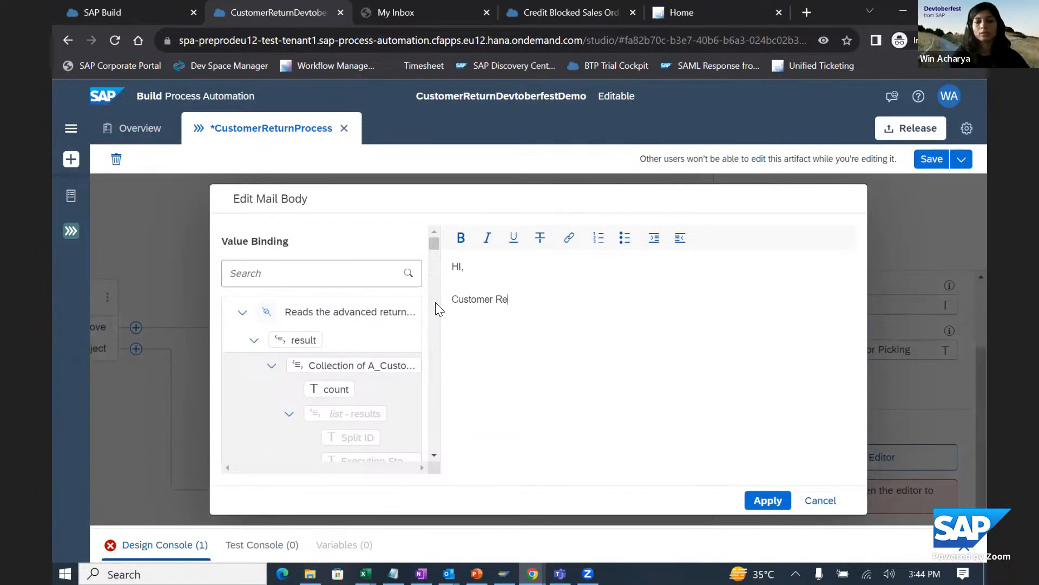
type("turn is appov")
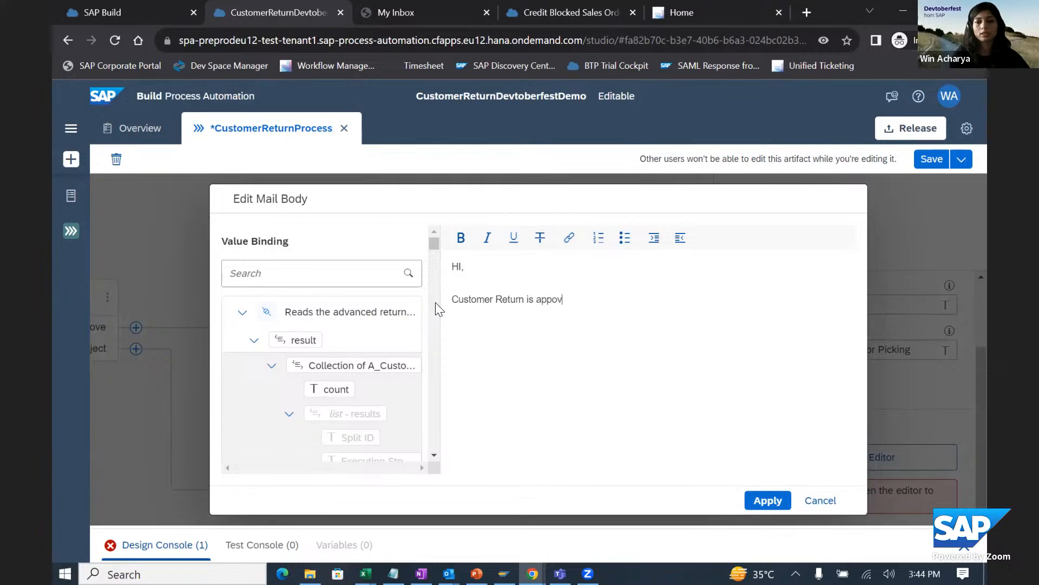
key("BackSpace")
key("BackSpace")
type("roved for picking.")
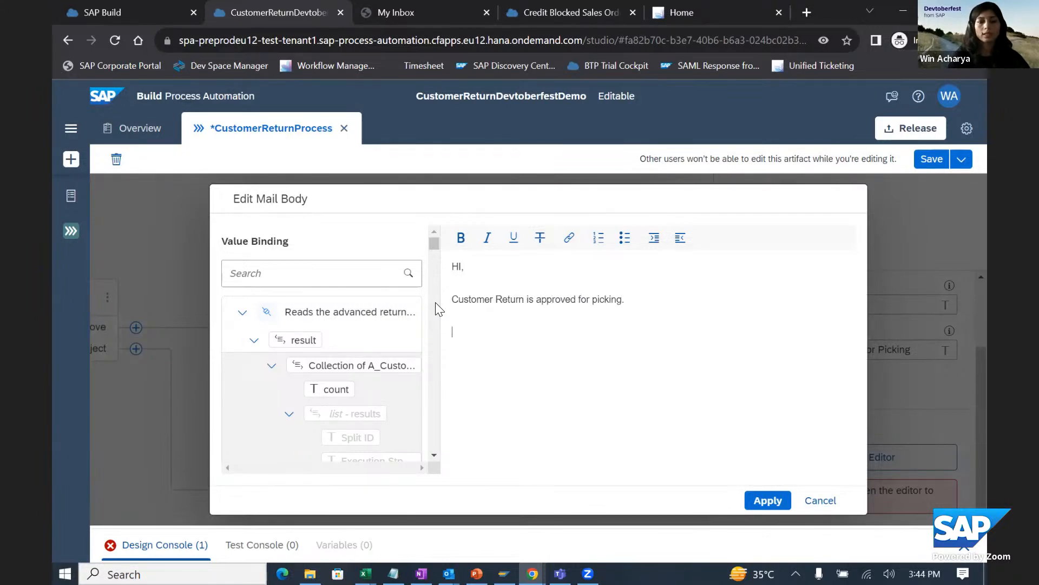
- Insert CustomerReturn from the process inputs' data below the body text and apply the mail body
left_click(242, 312)
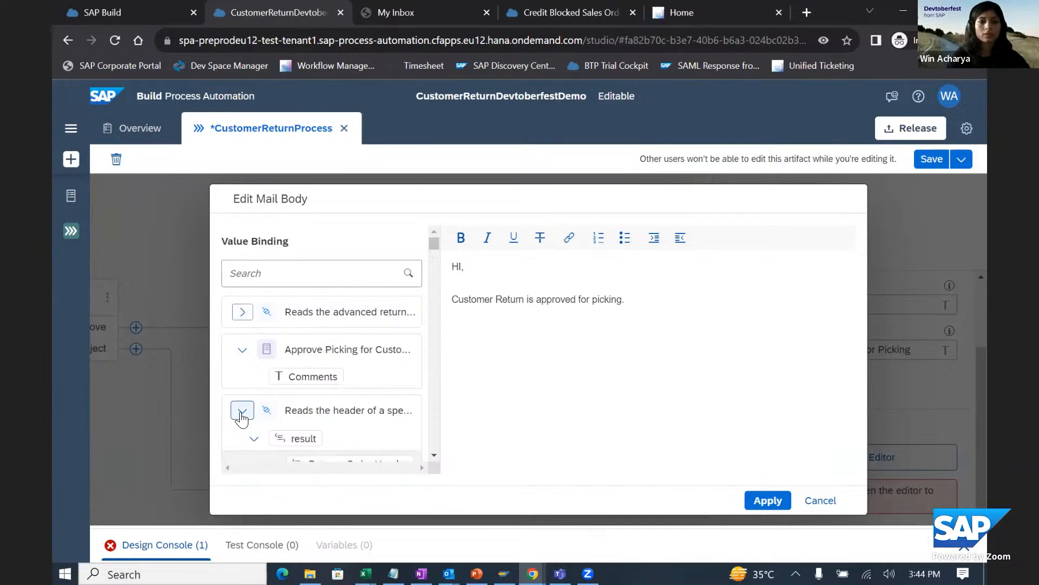
left_click(242, 349)
left_click(242, 387)
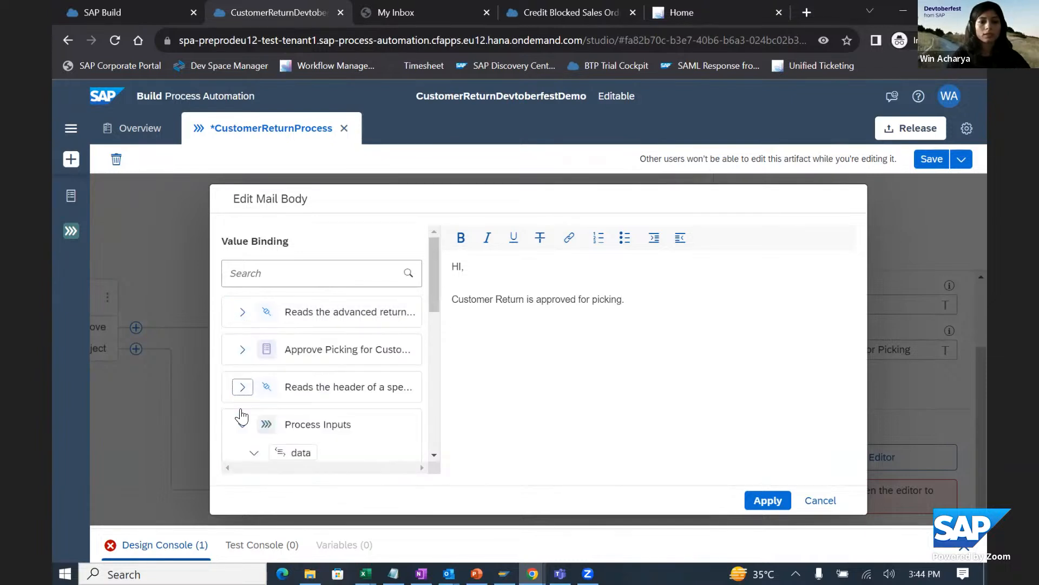
scroll(341, 406, "down", 2)
left_click(328, 405)
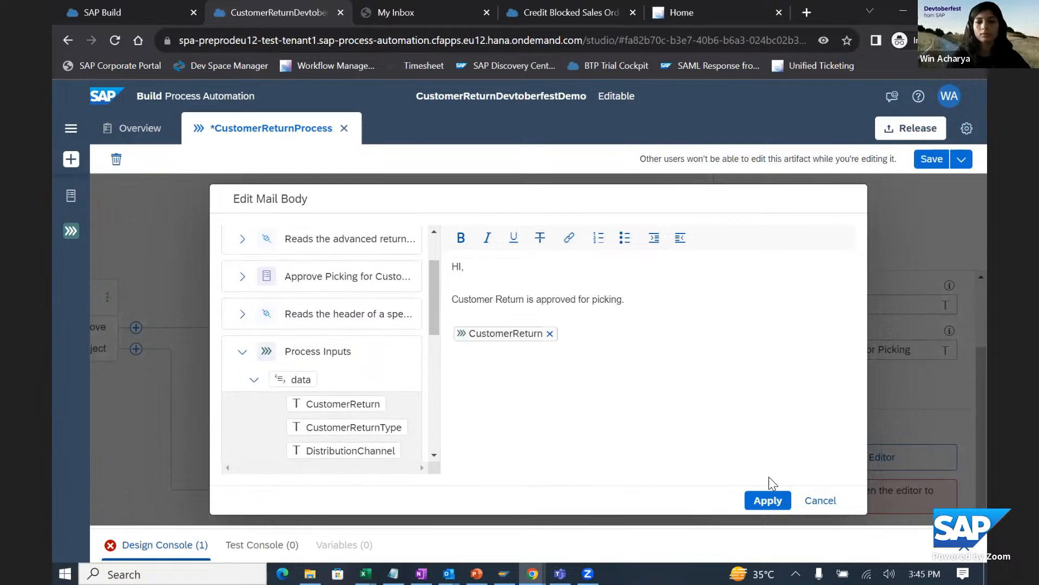
left_click(764, 502)
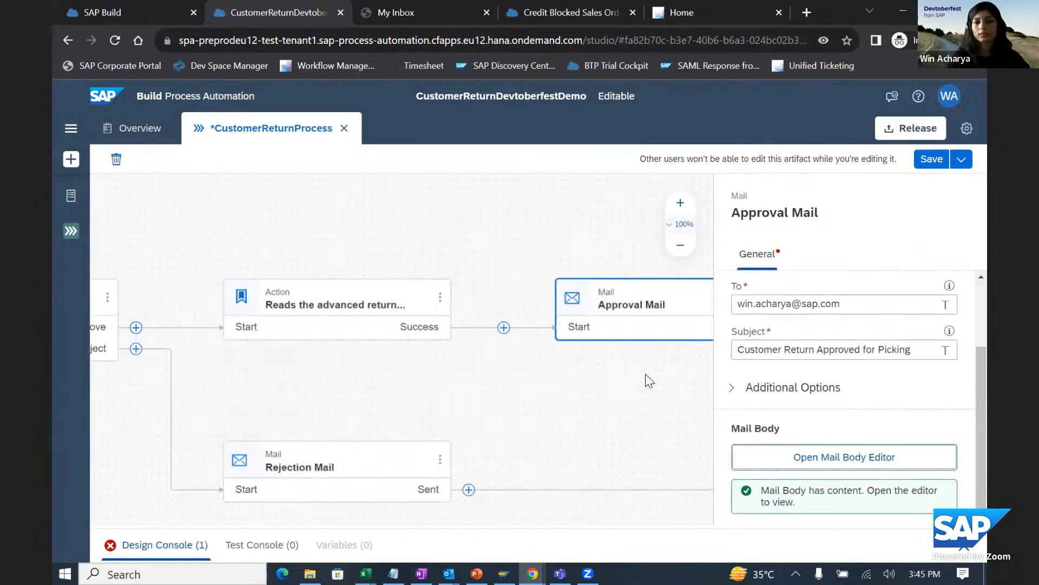
- Examine the Approval Mail step and its error entry in the design console
left_click_drag(628, 372, 394, 392)
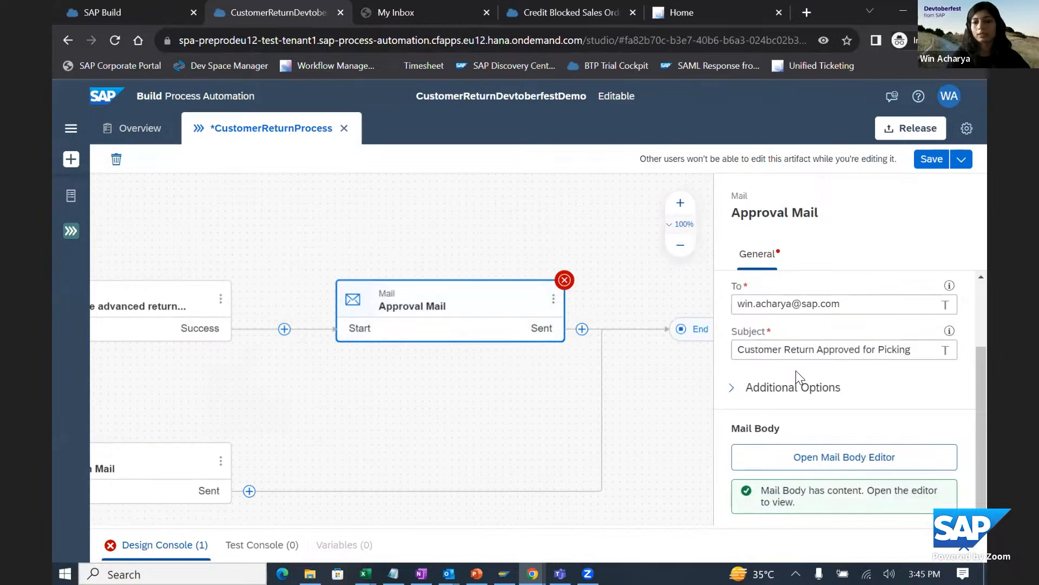
scroll(797, 374, "up", 2)
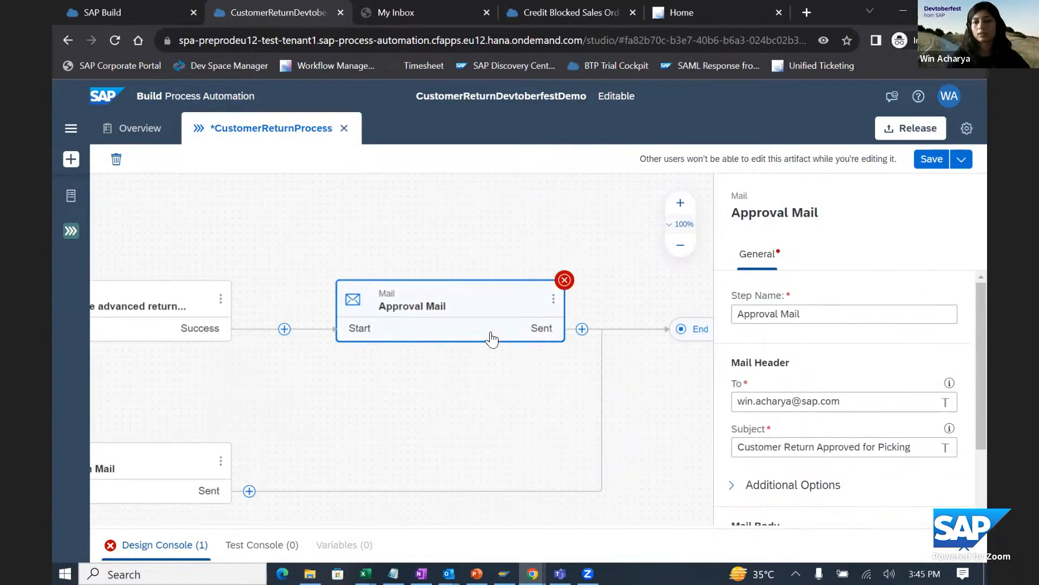
left_click(182, 323)
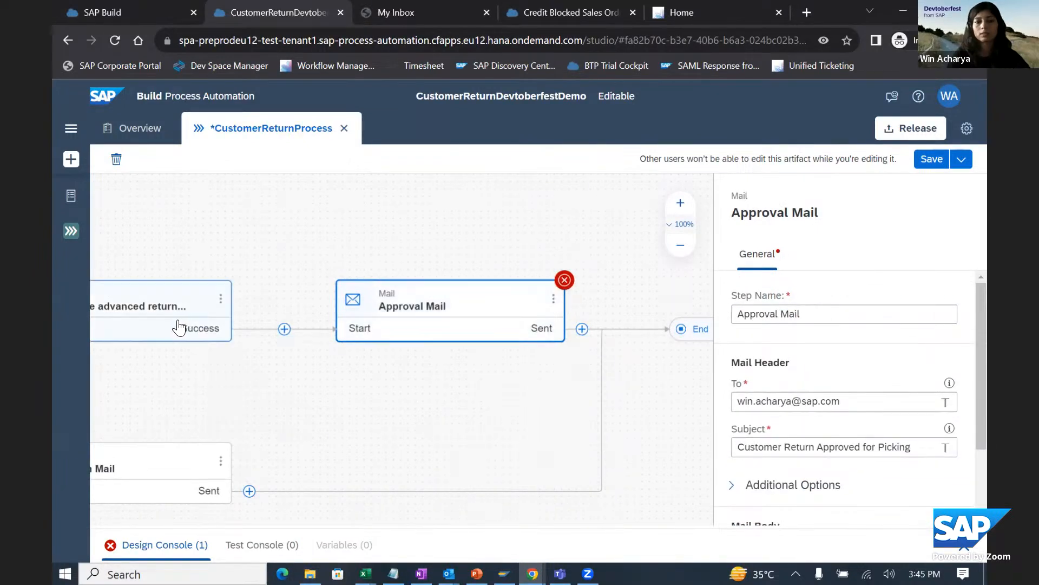
left_click(443, 323)
left_click_drag(295, 436, 384, 459)
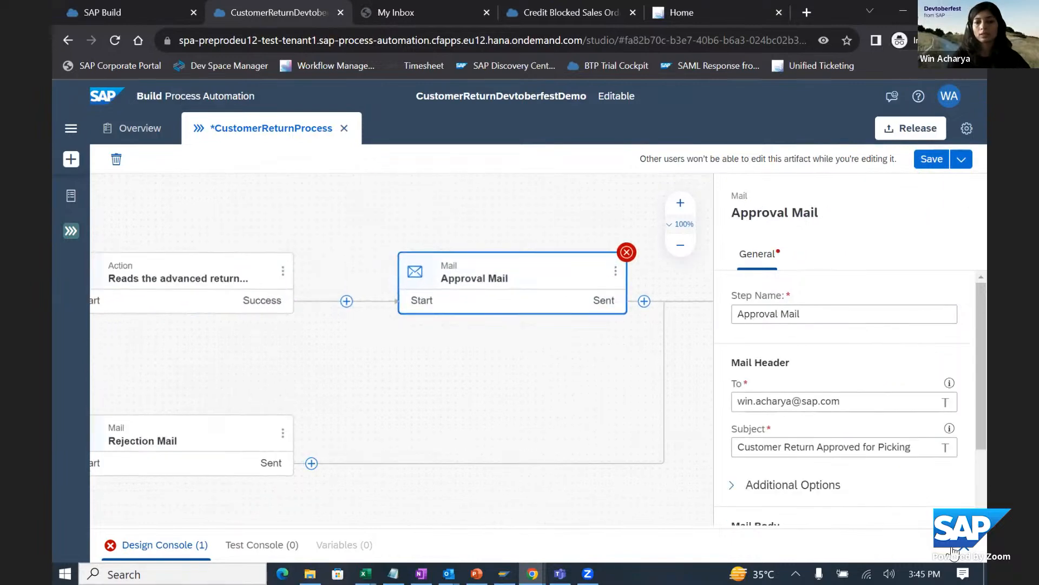
left_click(165, 545)
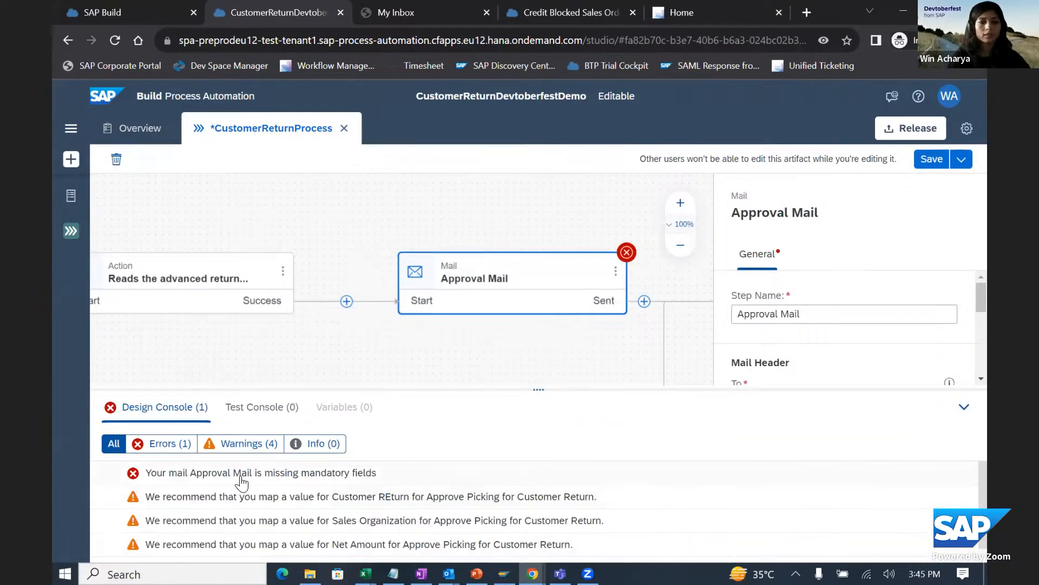
left_click(964, 407)
- Recheck the Approval Mail's header and body settings and save the process
scroll(850, 390, "down", 2)
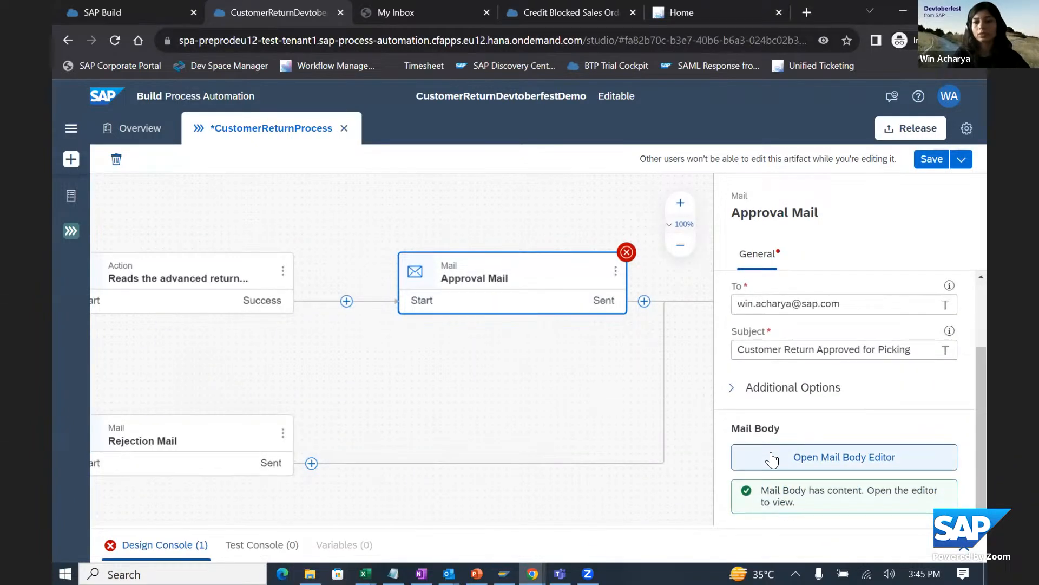
left_click(803, 401)
left_click(803, 401)
scroll(802, 402, "up", 2)
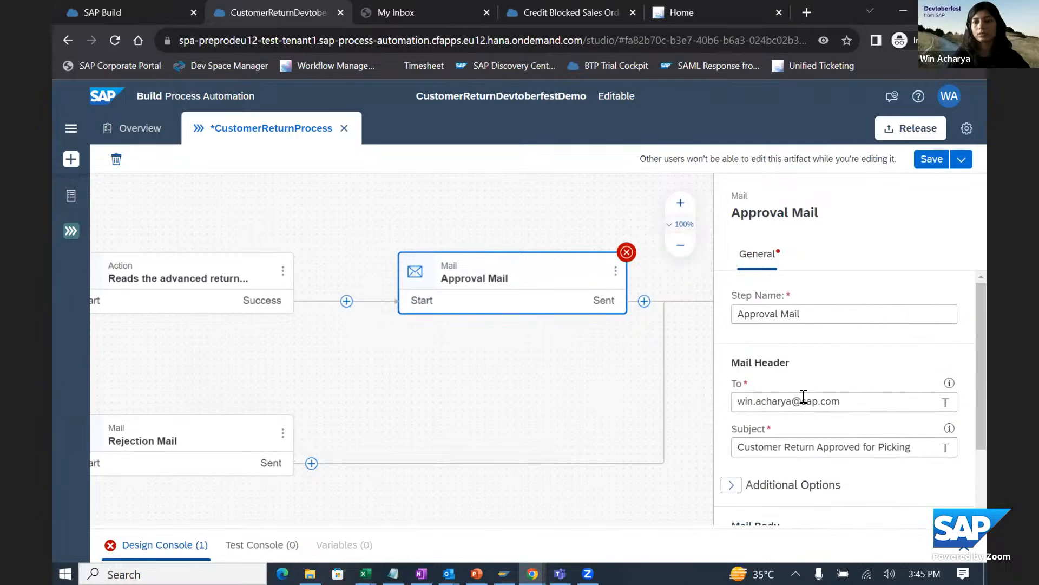
left_click(812, 310)
left_click(926, 161)
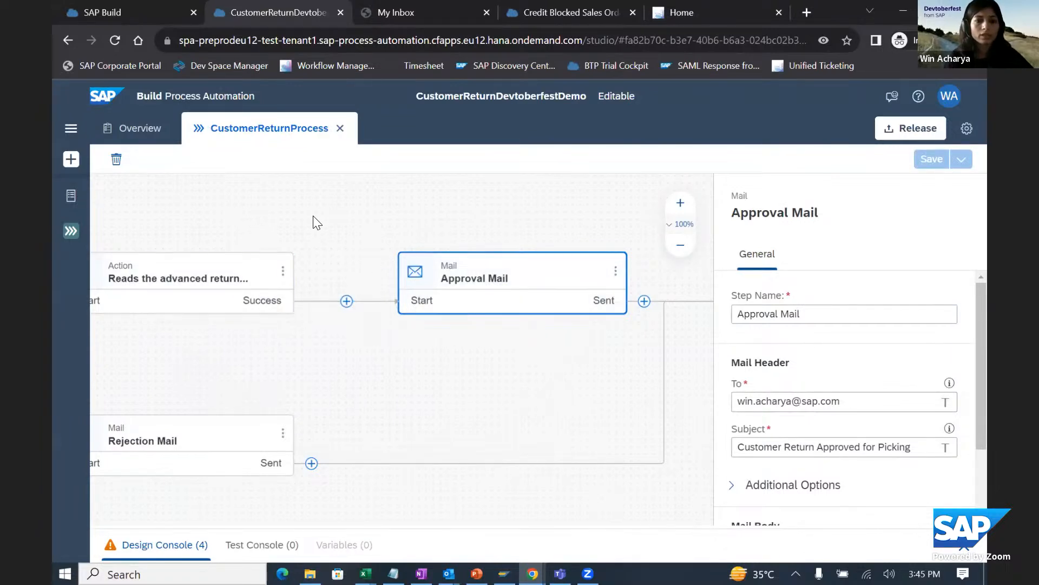
- Bind the picking approval form's Currency input to Document Currency from the Returns Order Header result
scroll(312, 219, "left", 10)
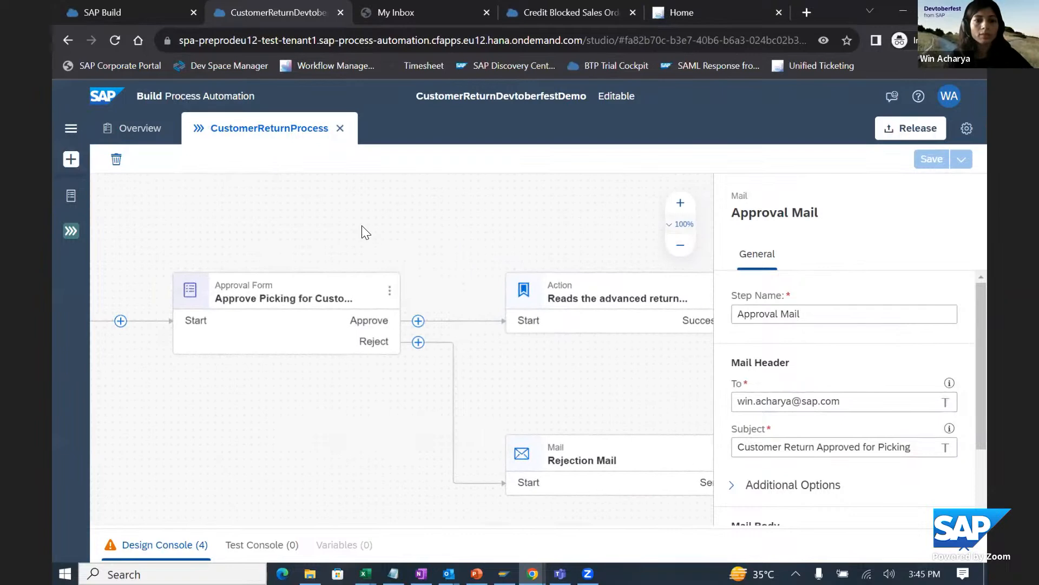
scroll(361, 232, "left", 5)
left_click(479, 307)
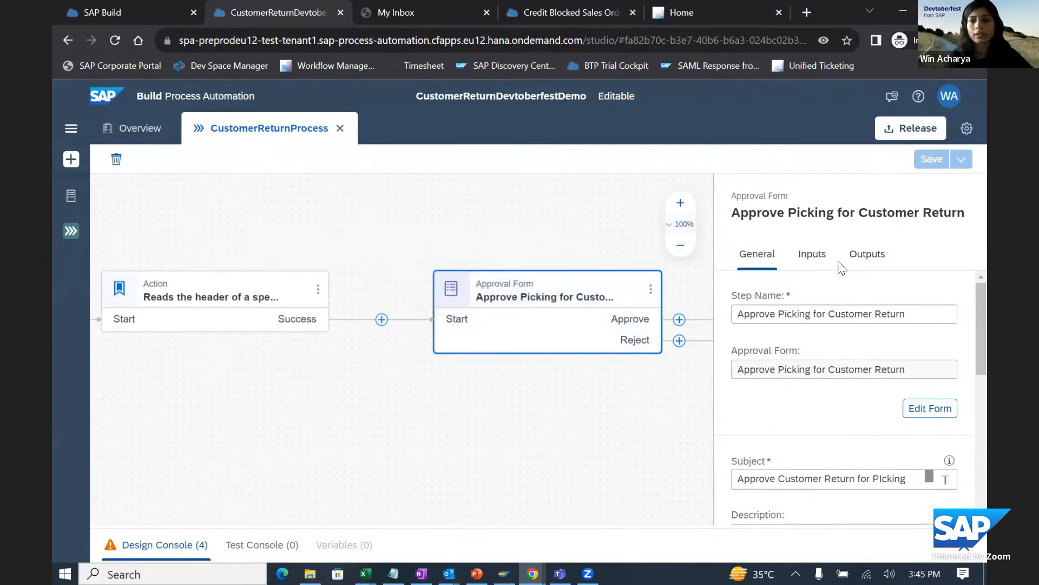
left_click(814, 261)
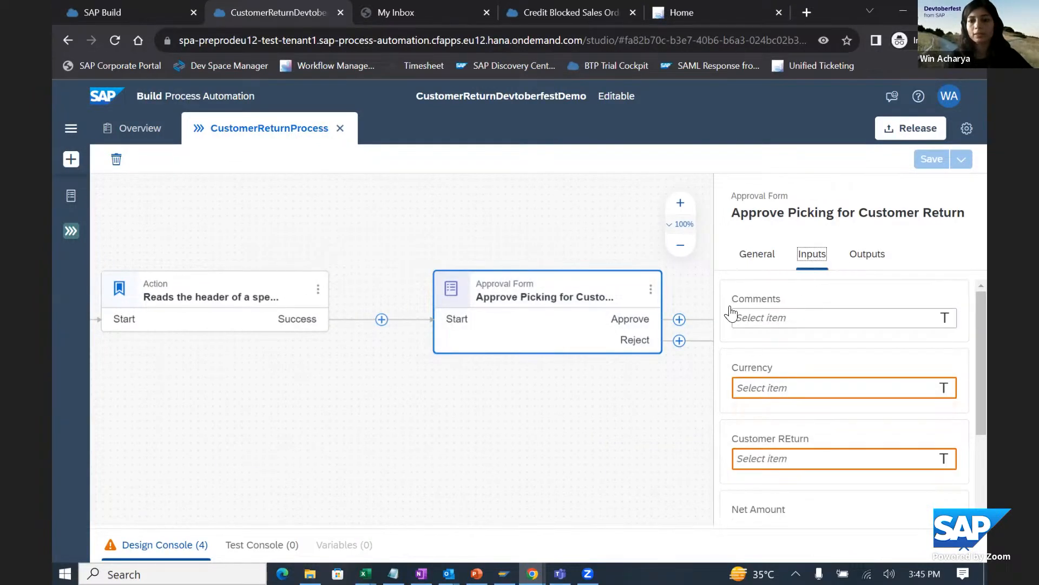
left_click(784, 388)
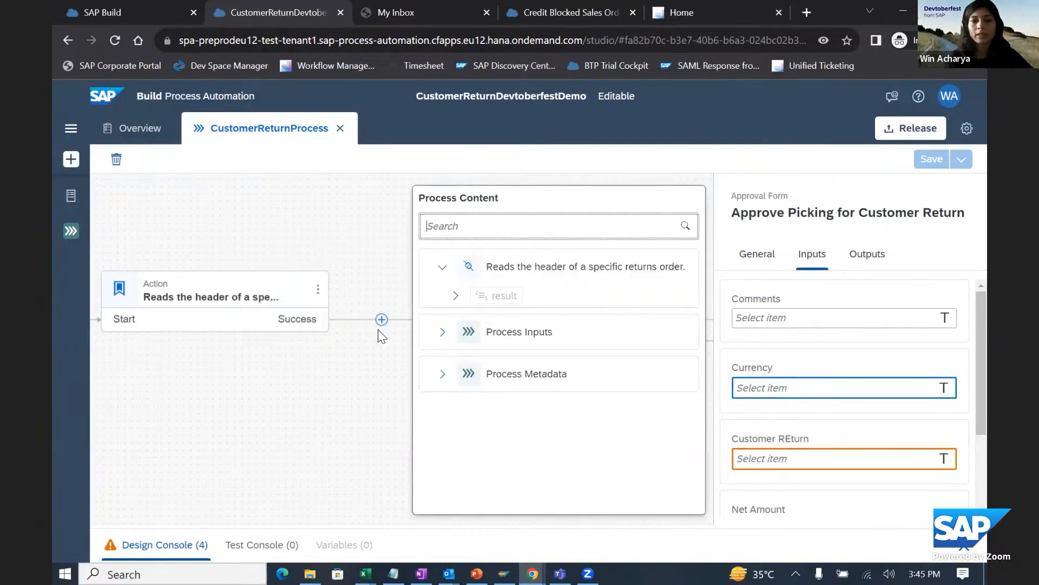
left_click(456, 298)
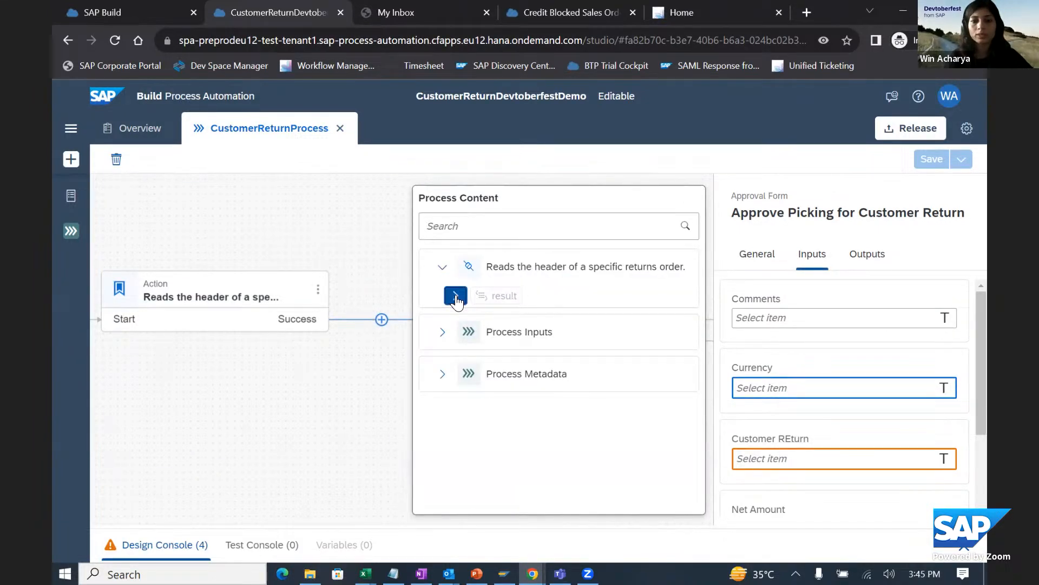
left_click(469, 319)
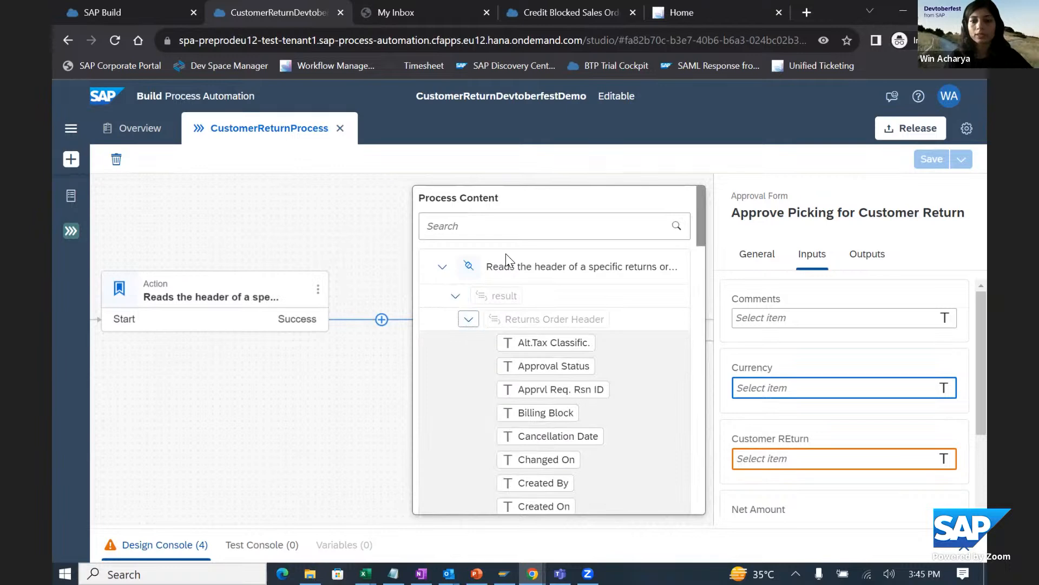
left_click(509, 225)
type("curr")
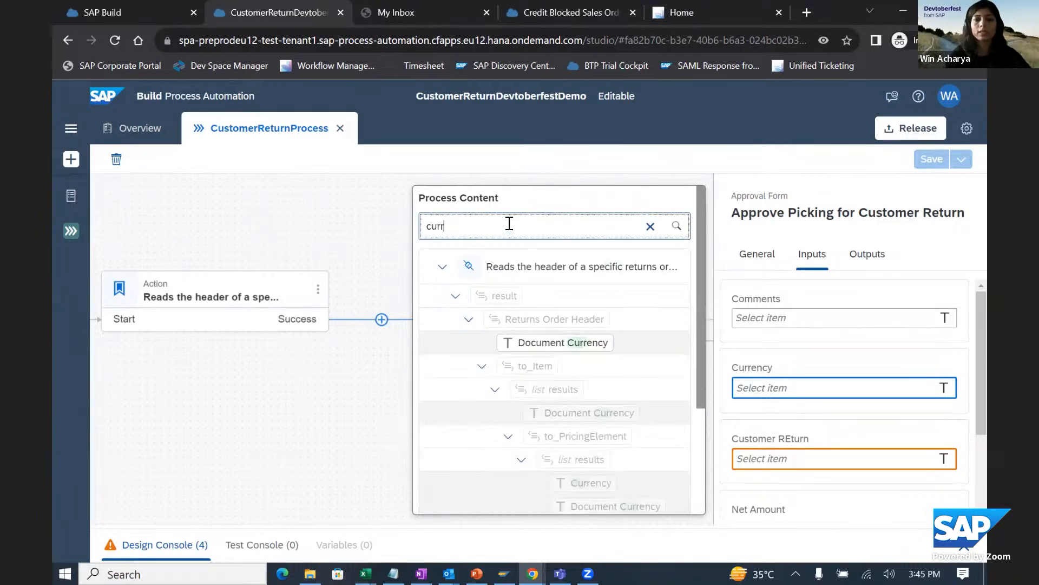
left_click(563, 343)
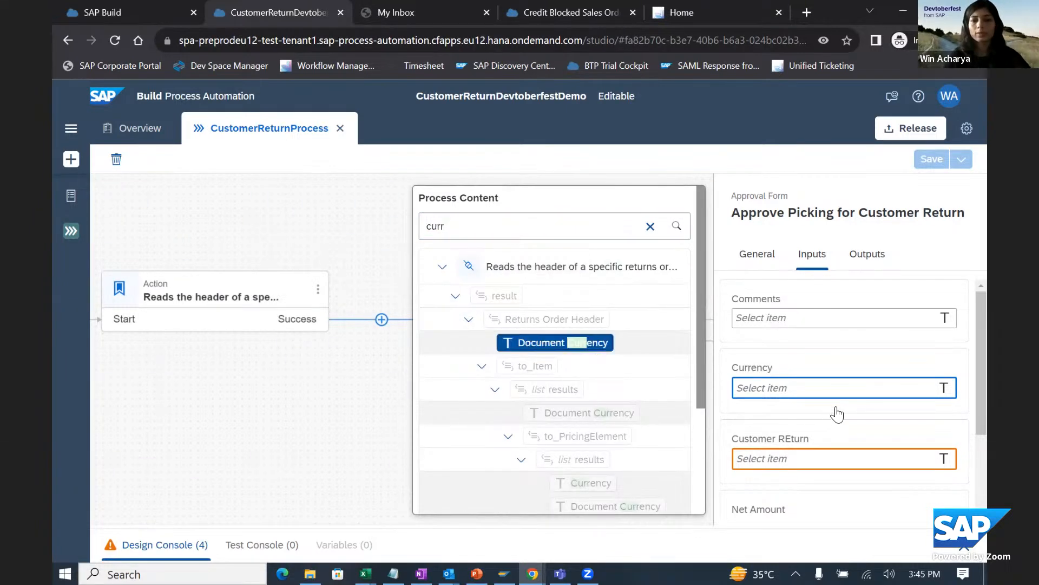
- Bind the approval form's Customer REturn input to Customer Return from the Returns Order Header result
left_click(758, 459)
left_click(497, 225)
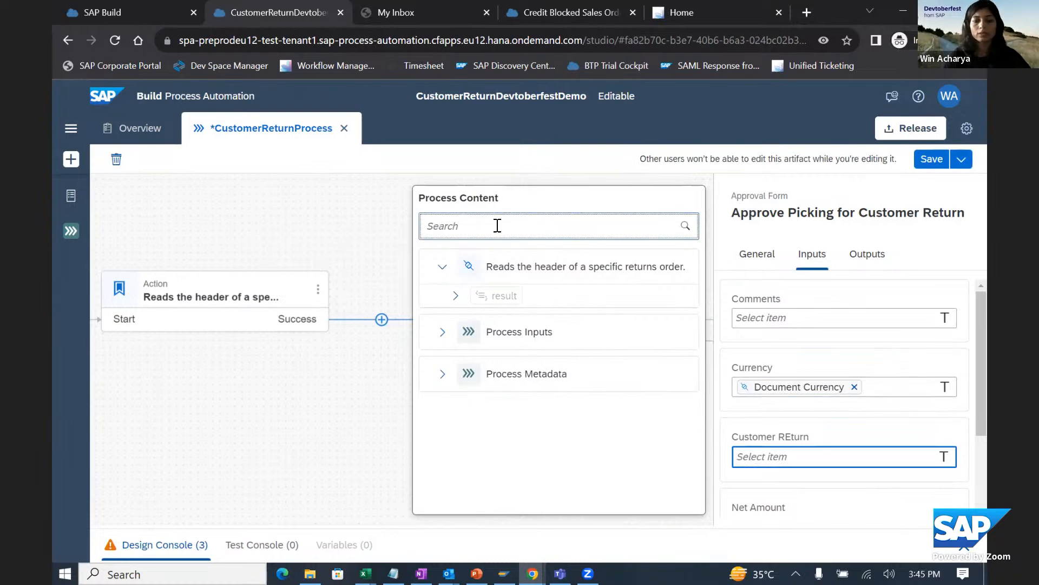
type("customerre")
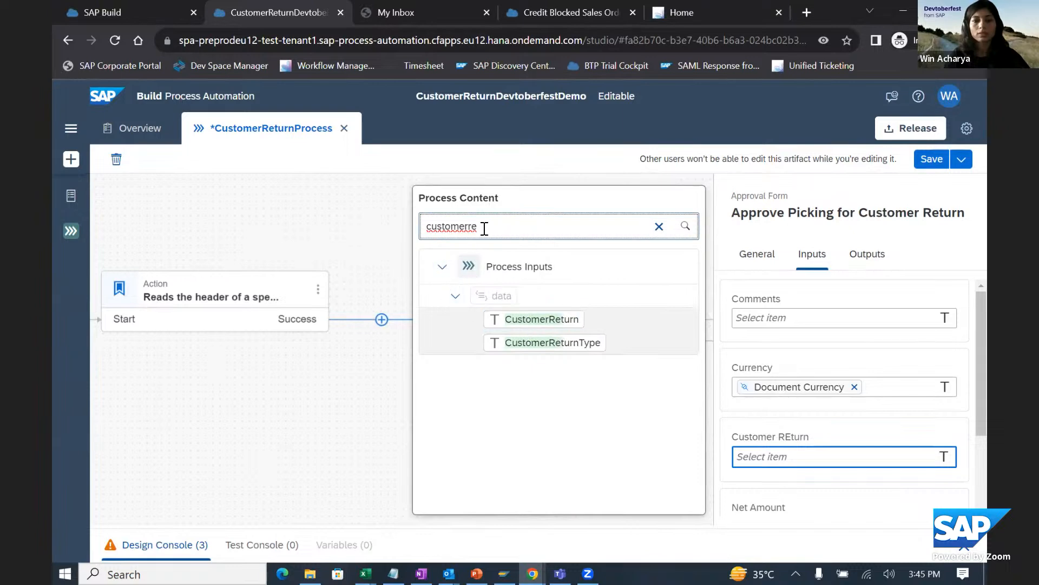
left_click(659, 226)
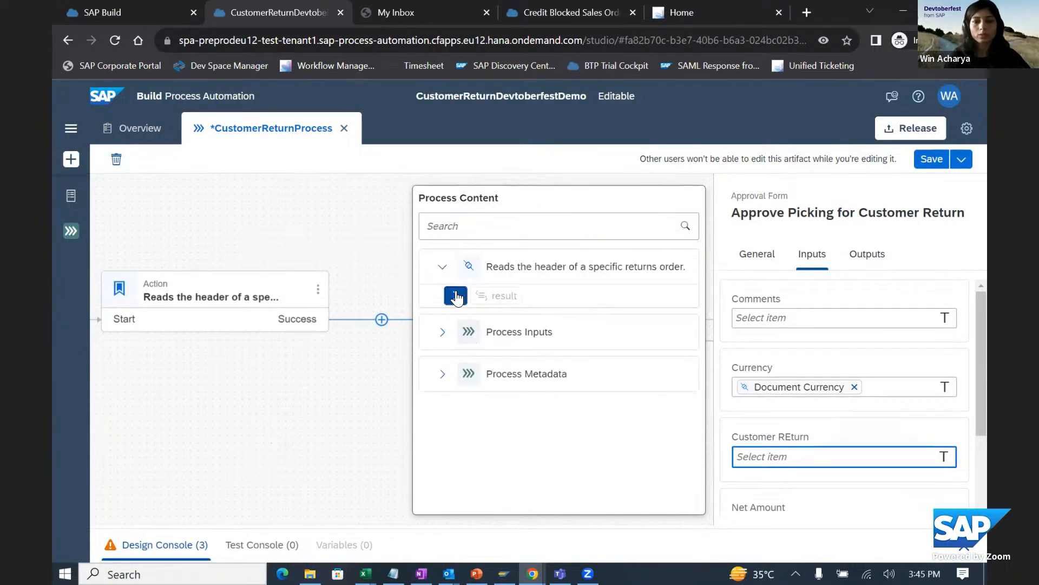
left_click(455, 296)
left_click(469, 320)
scroll(665, 386, "down", 6)
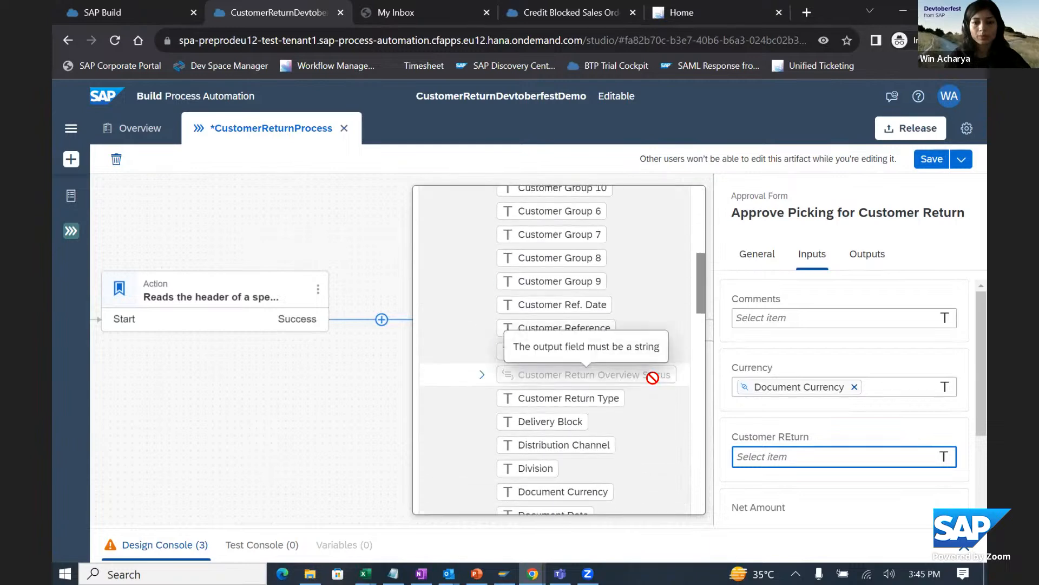
left_click(561, 352)
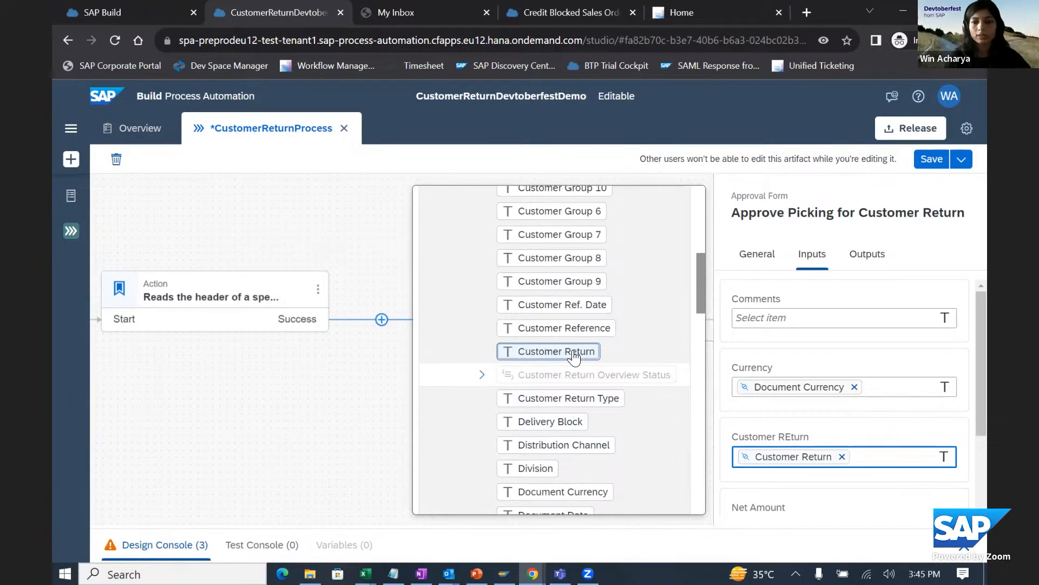
- Bind the approval form's Net Amount input to Net Value from the Returns Order Header result
scroll(863, 417, "down", 2)
left_click(863, 415)
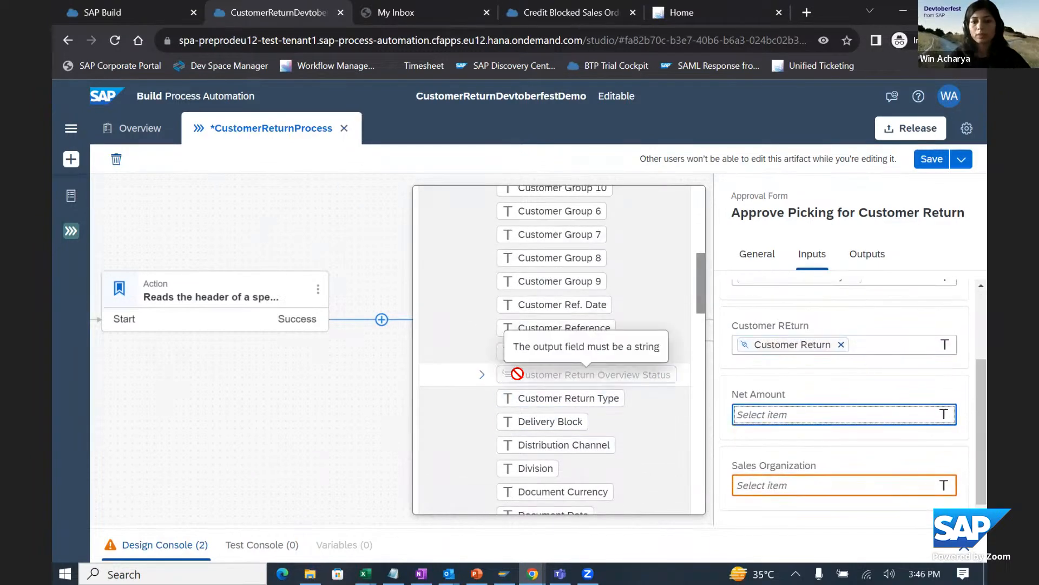
scroll(572, 383, "down", 1)
scroll(573, 383, "down", 4)
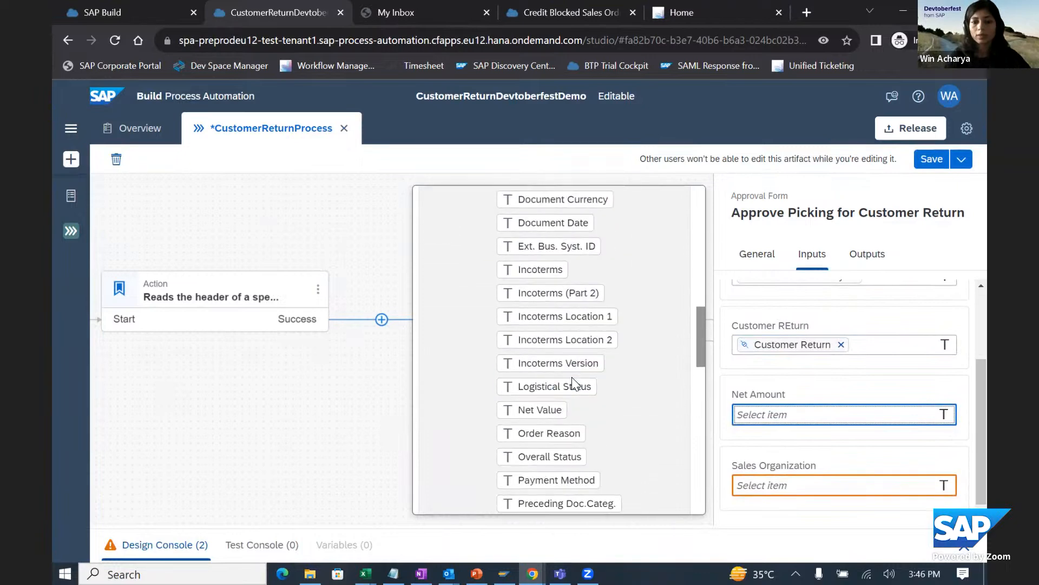
left_click(550, 412)
- Bind the approval form's Sales Organization input to Sales Organization from the Returns Order Header result
left_click(778, 478)
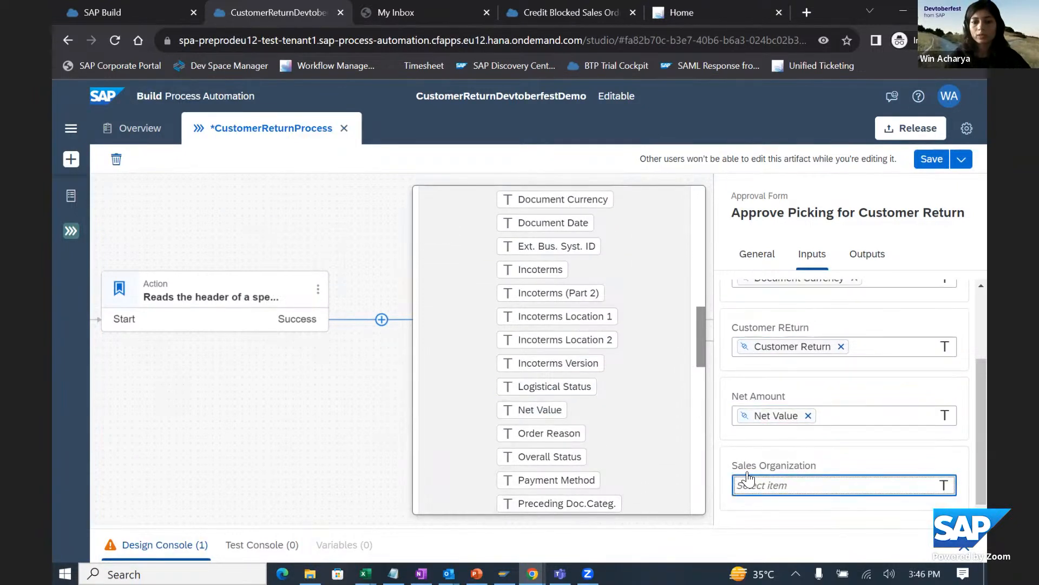
scroll(611, 346, "up", 8)
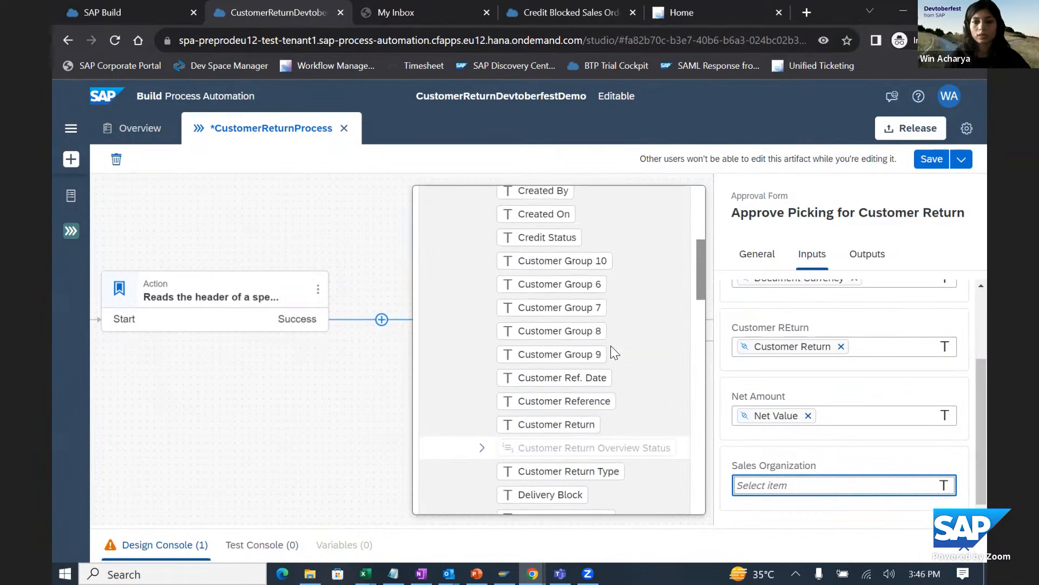
scroll(611, 351, "up", 2)
scroll(610, 352, "down", 10)
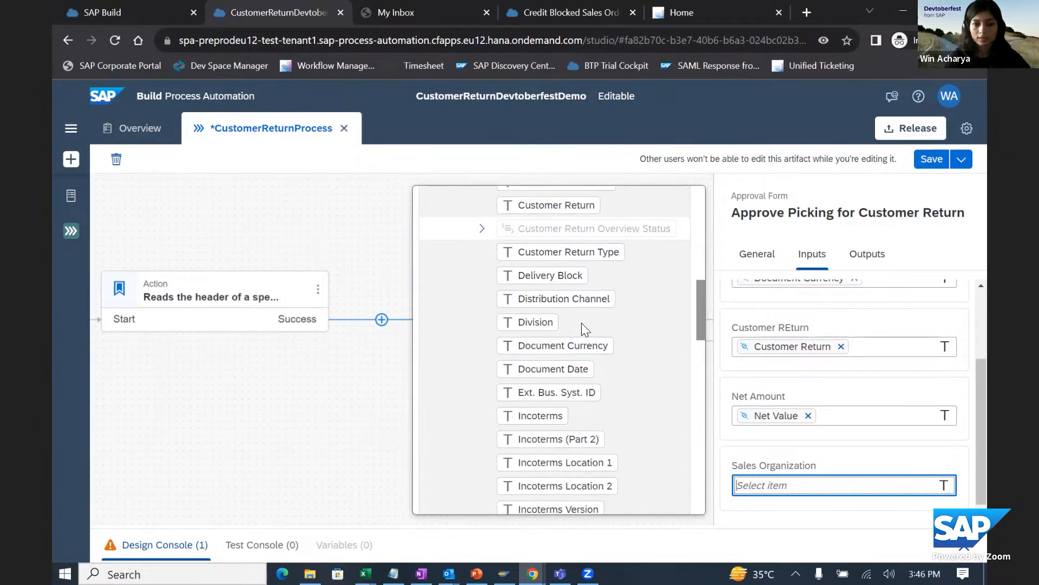
scroll(601, 317, "up", 5)
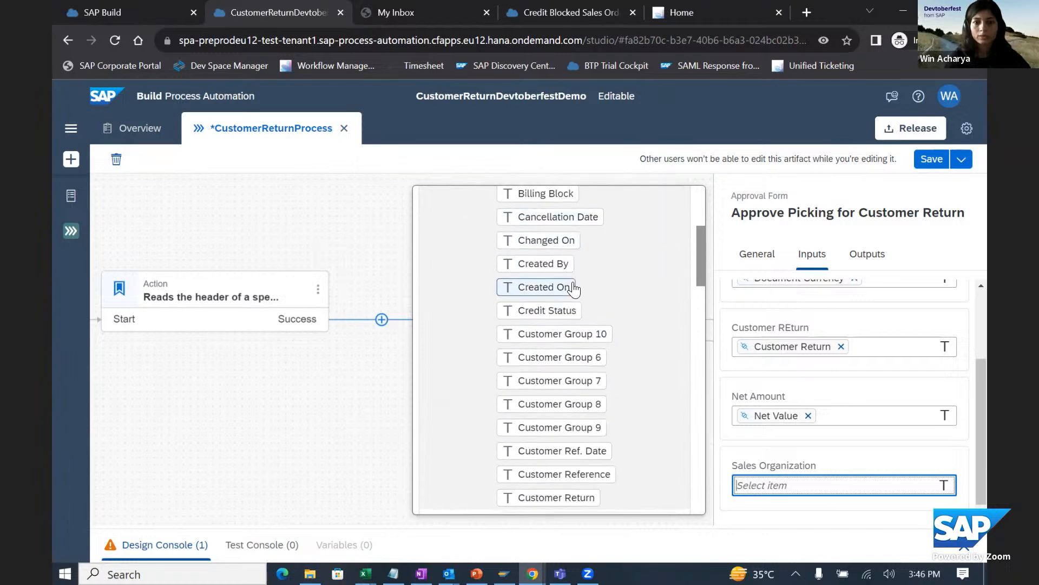
scroll(574, 288, "up", 5)
left_click(540, 222)
type("org")
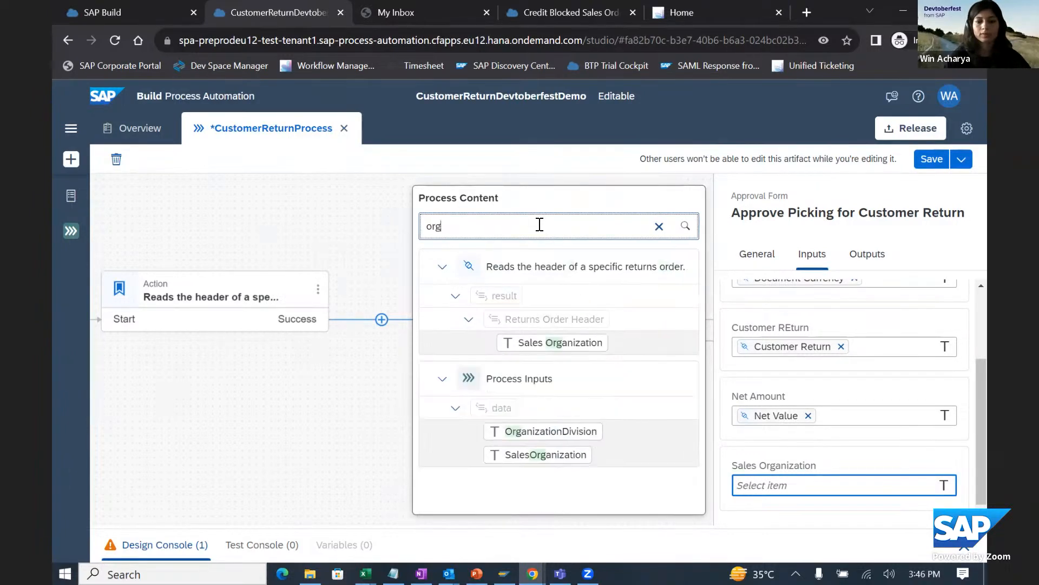
left_click(541, 344)
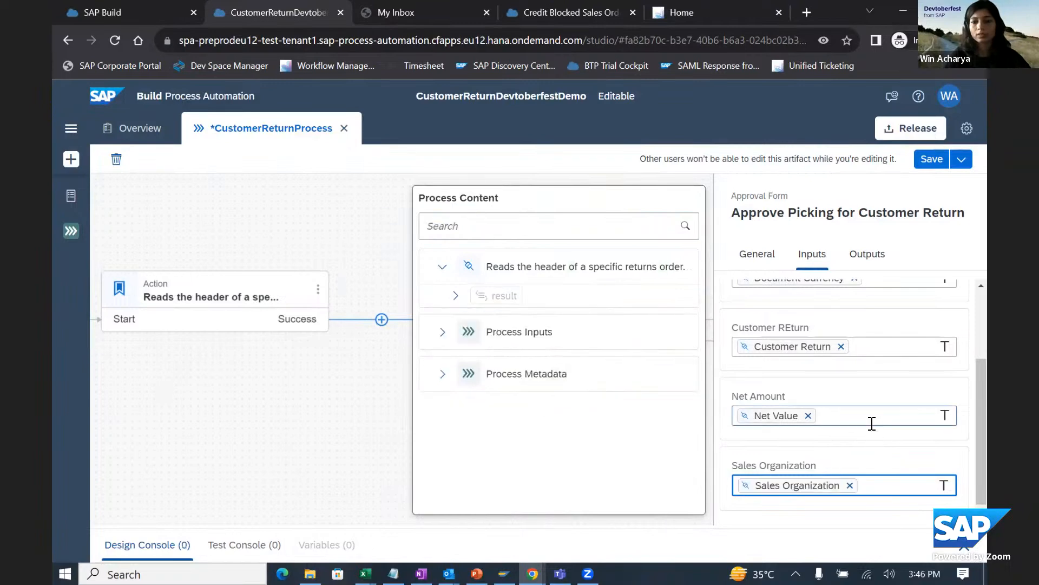
- Recheck the picking approval form's mapped inputs and save the process
scroll(872, 424, "up", 3)
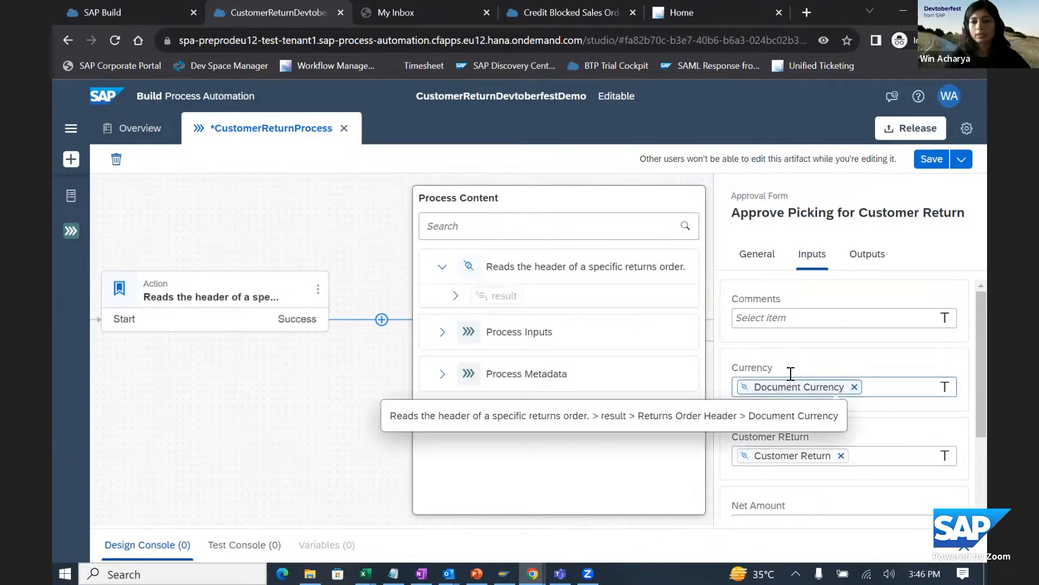
scroll(795, 425, "down", 3)
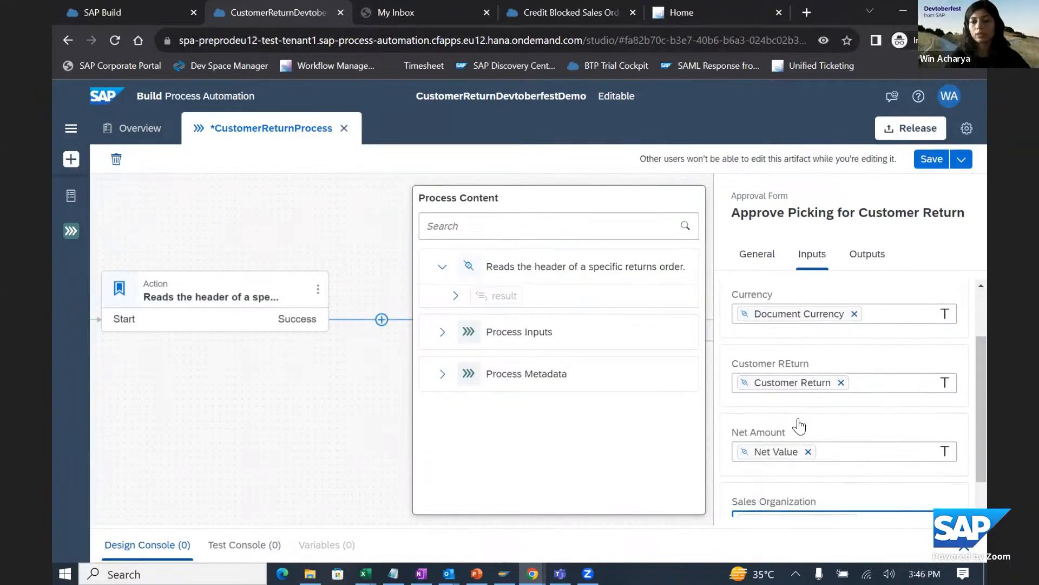
scroll(844, 352, "up", 3)
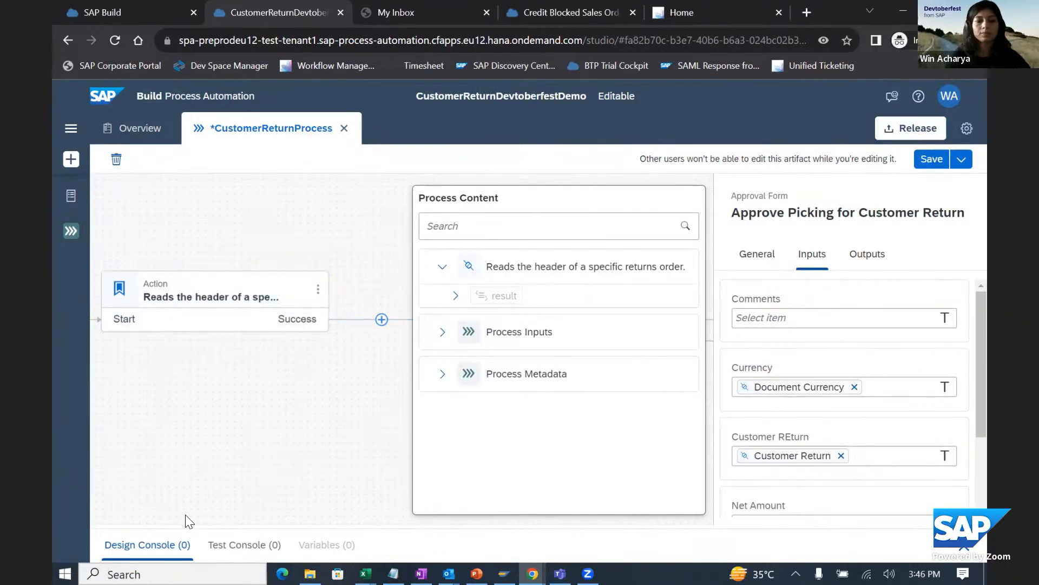
left_click(242, 406)
- Review the process flow from the CustomerReturnCreated trigger through the header read action and picking approval to the approval and rejection mails
left_click_drag(278, 216, 582, 224)
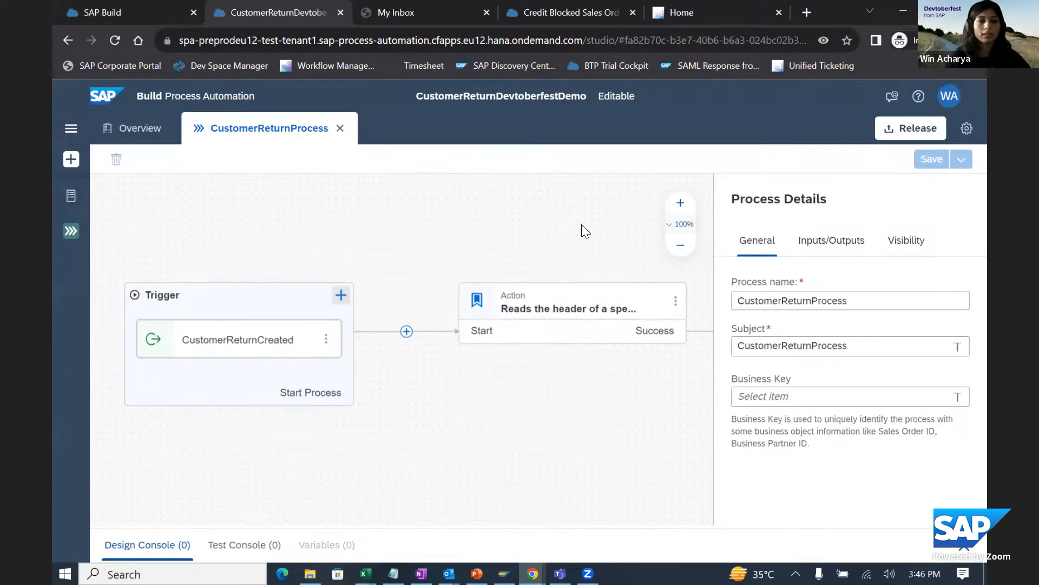
scroll(443, 387, "down", 1)
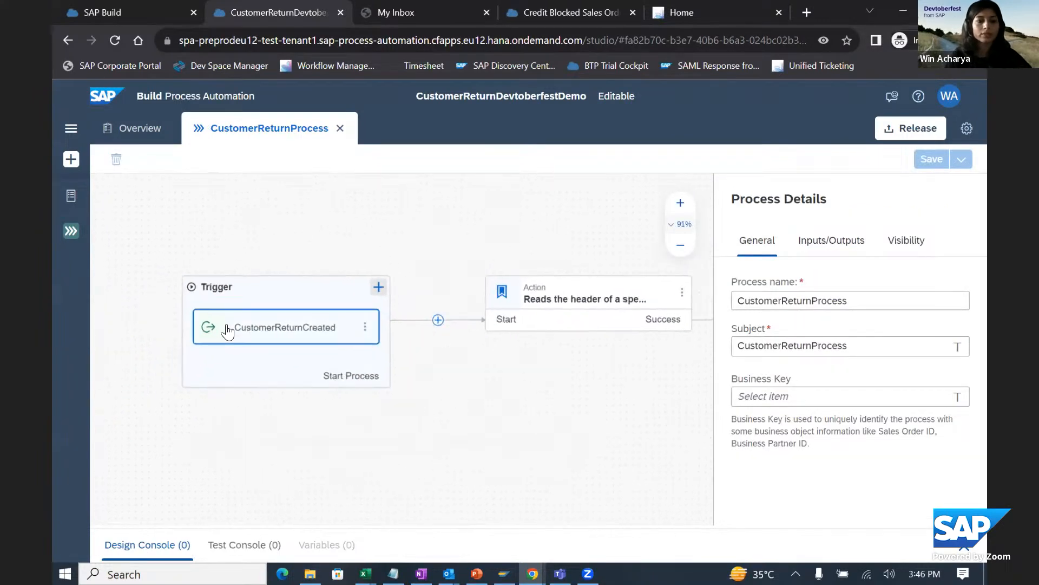
left_click_drag(388, 222, 196, 202)
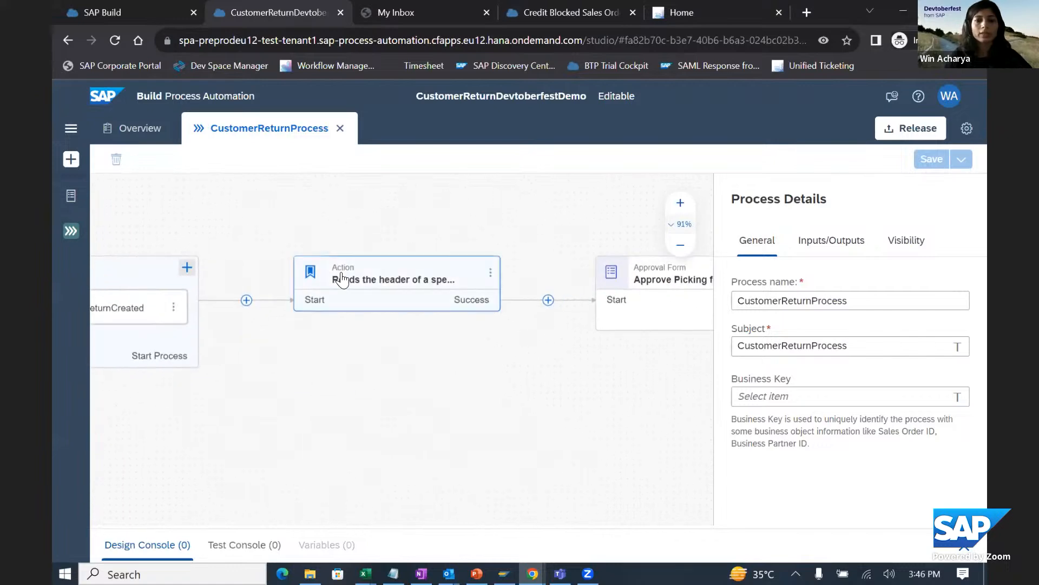
left_click(358, 287)
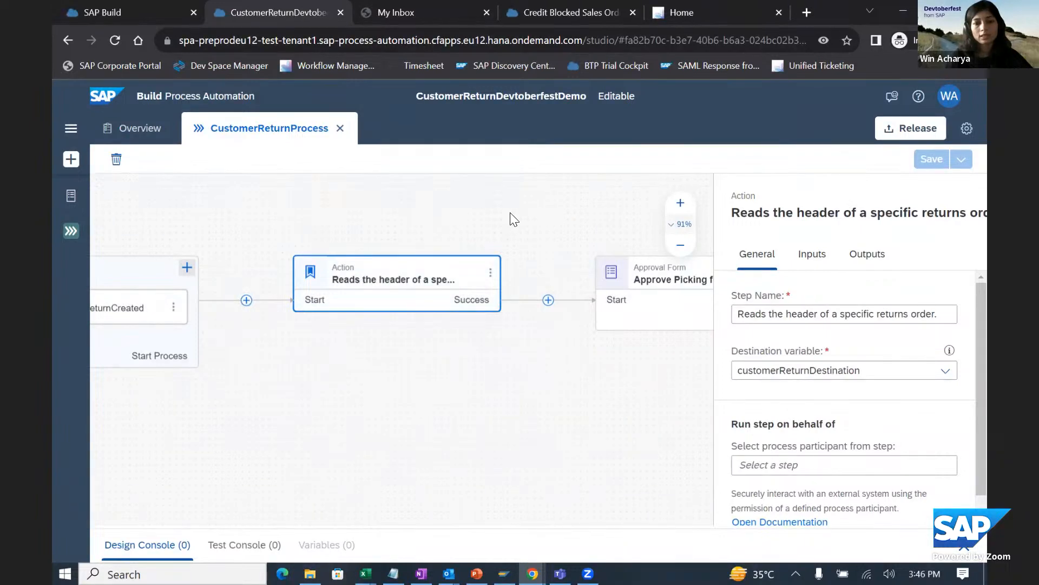
left_click_drag(510, 220, 298, 241)
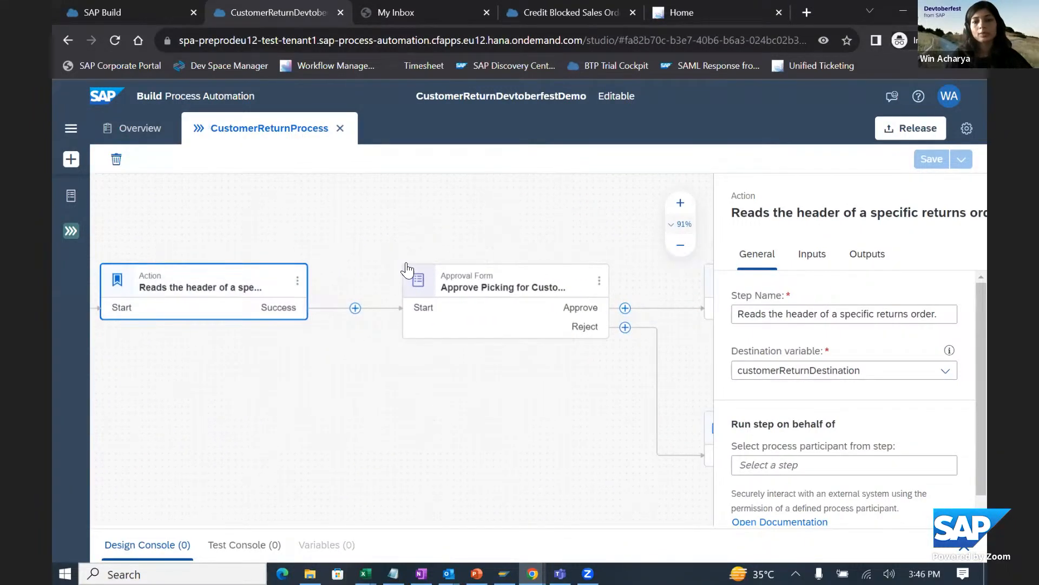
left_click_drag(443, 206, 141, 207)
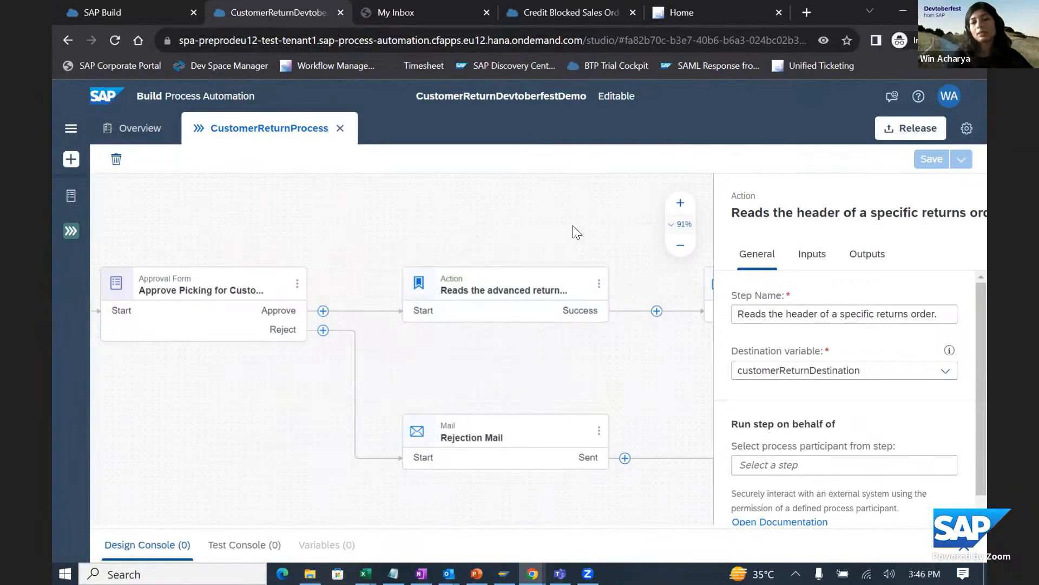
left_click_drag(573, 225, 477, 229)
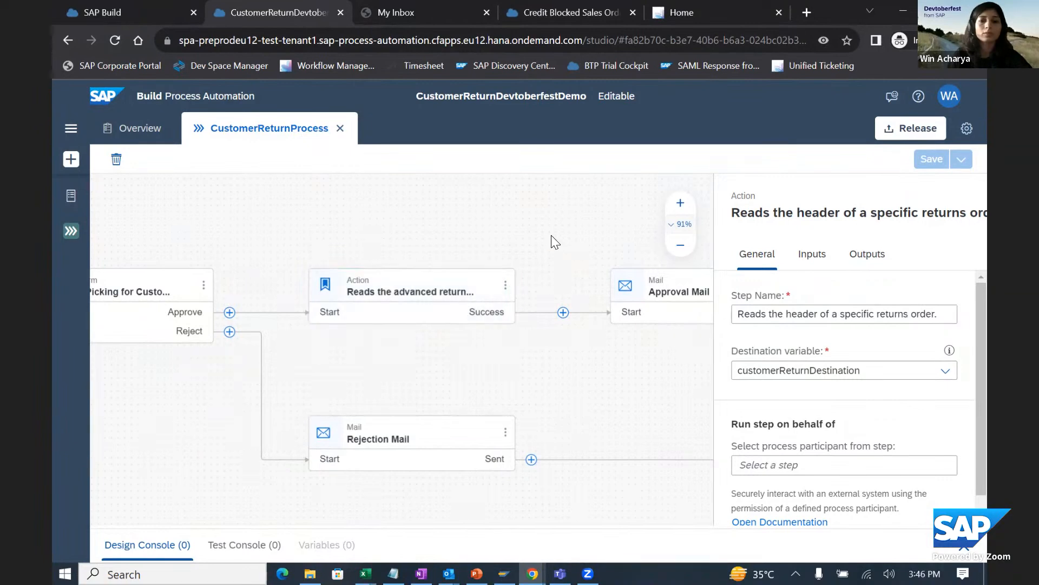
left_click_drag(551, 235, 376, 233)
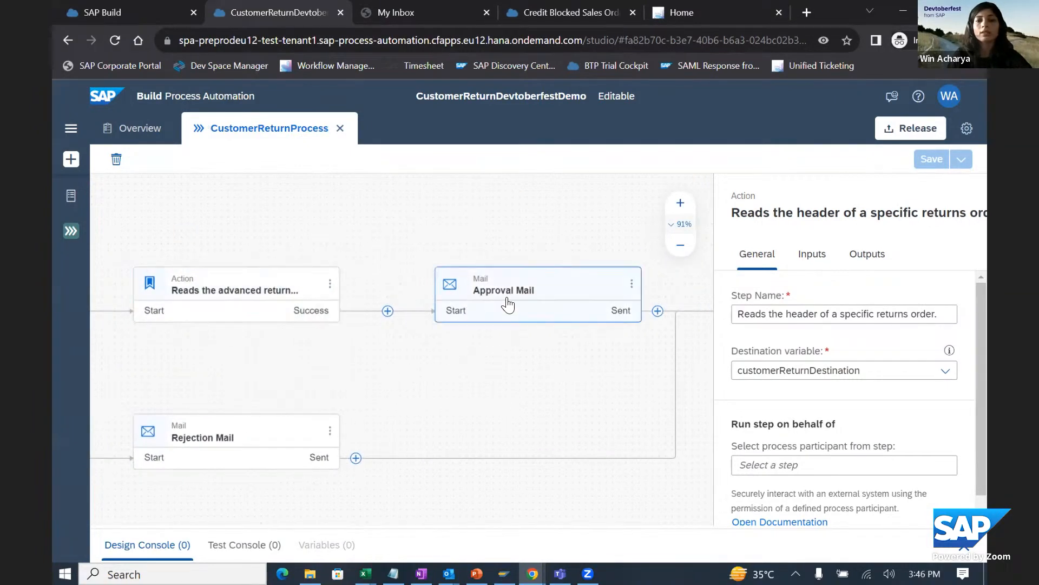
left_click_drag(387, 371, 527, 344)
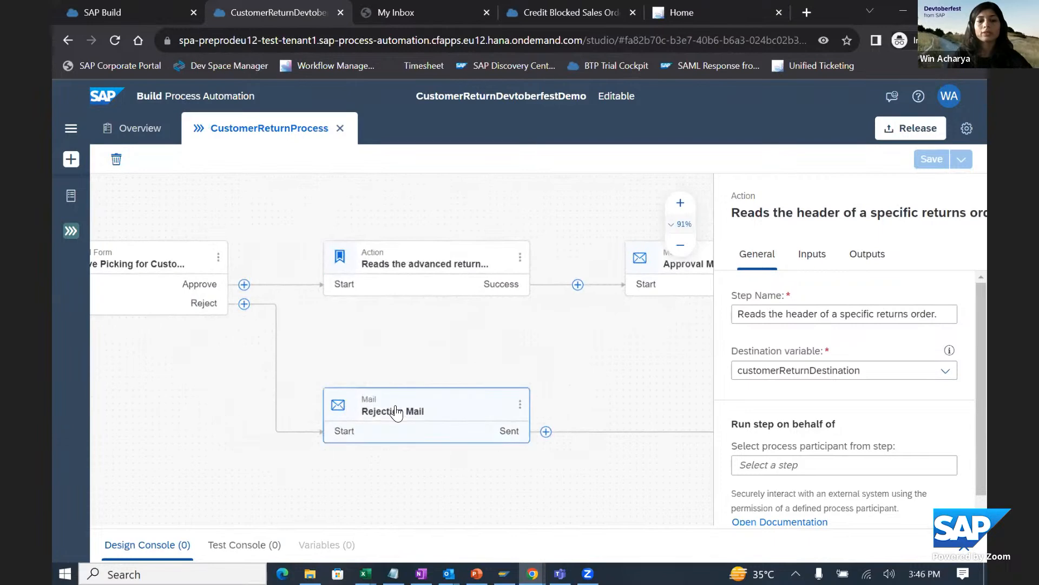
left_click_drag(643, 343, 485, 341)
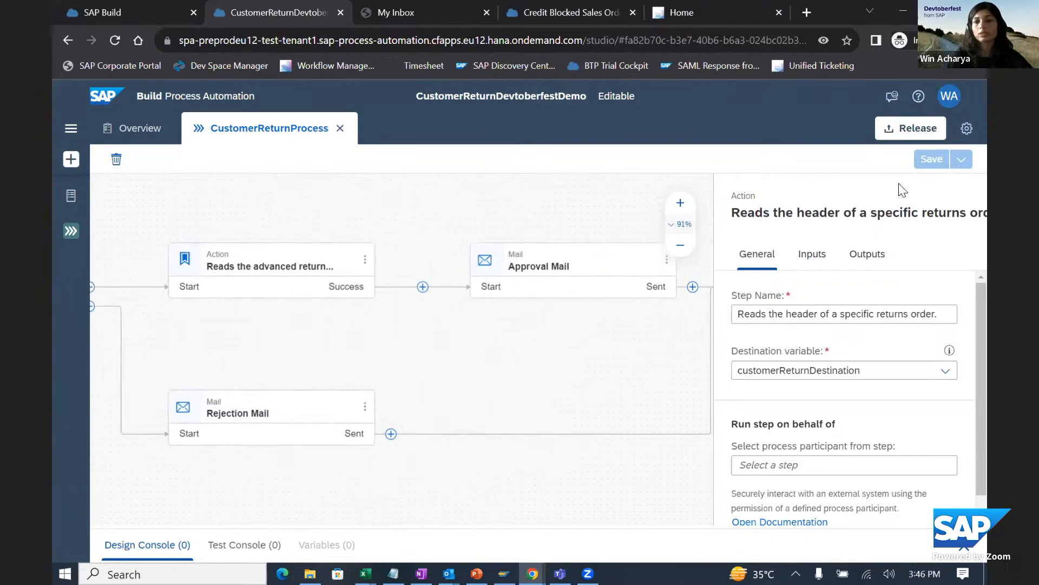
- Release the project and deploy version 1.0.0 with the customerReturnDestination variable set to the CC8_Customer_Return destination
left_click(917, 130)
left_click(613, 417)
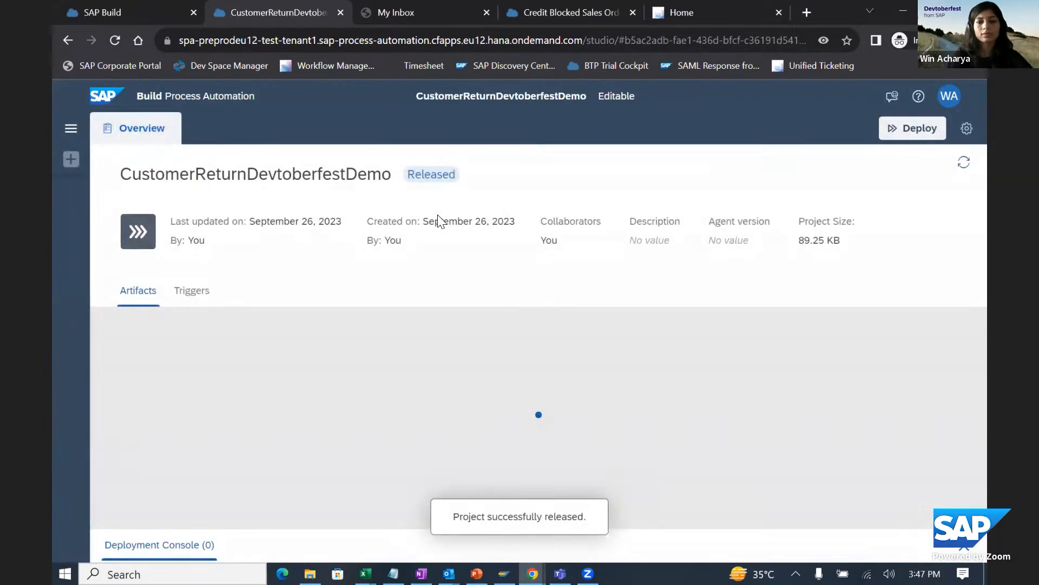
left_click(901, 129)
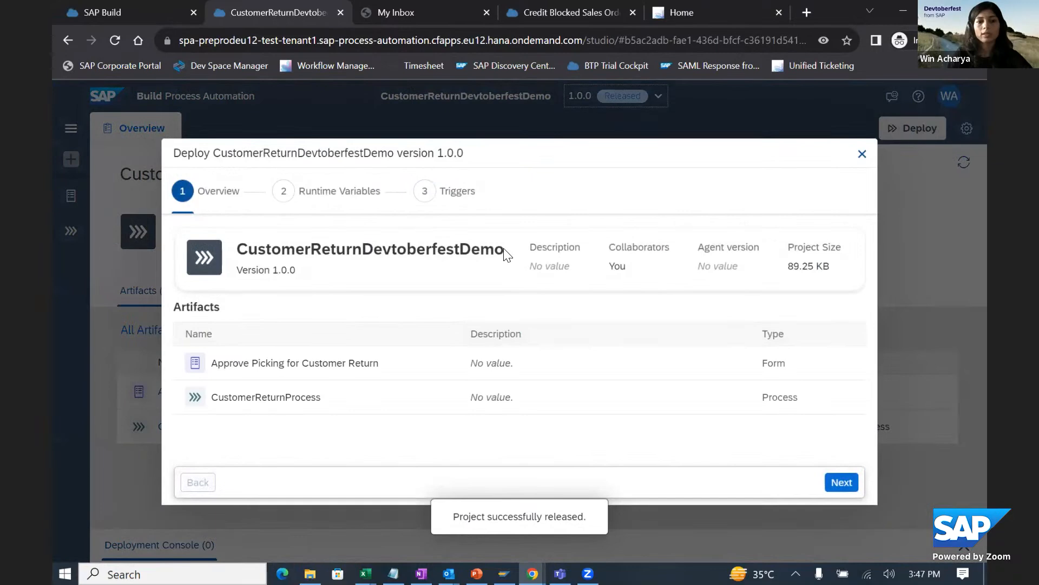
left_click(840, 481)
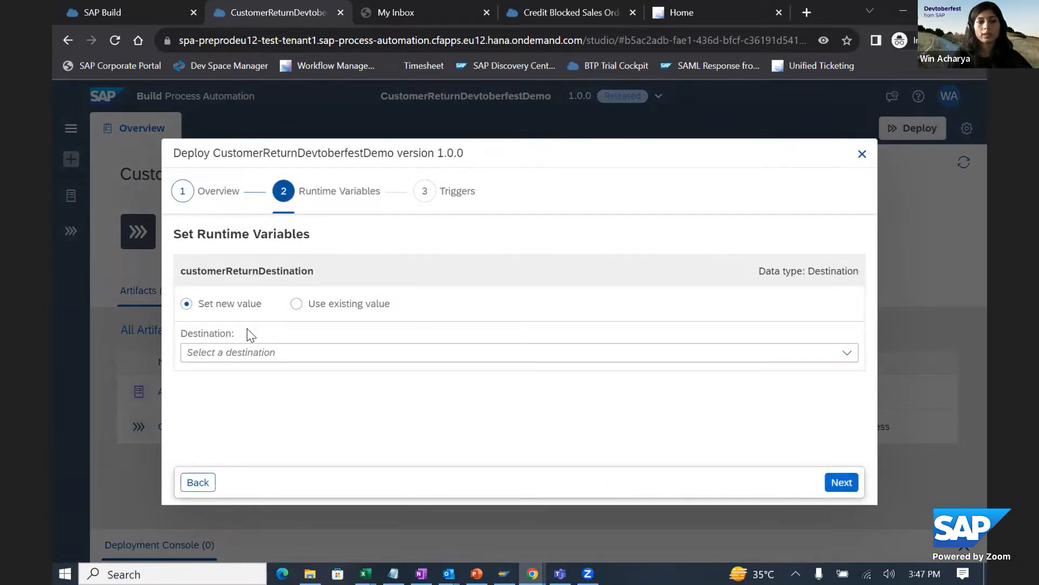
left_click(236, 354)
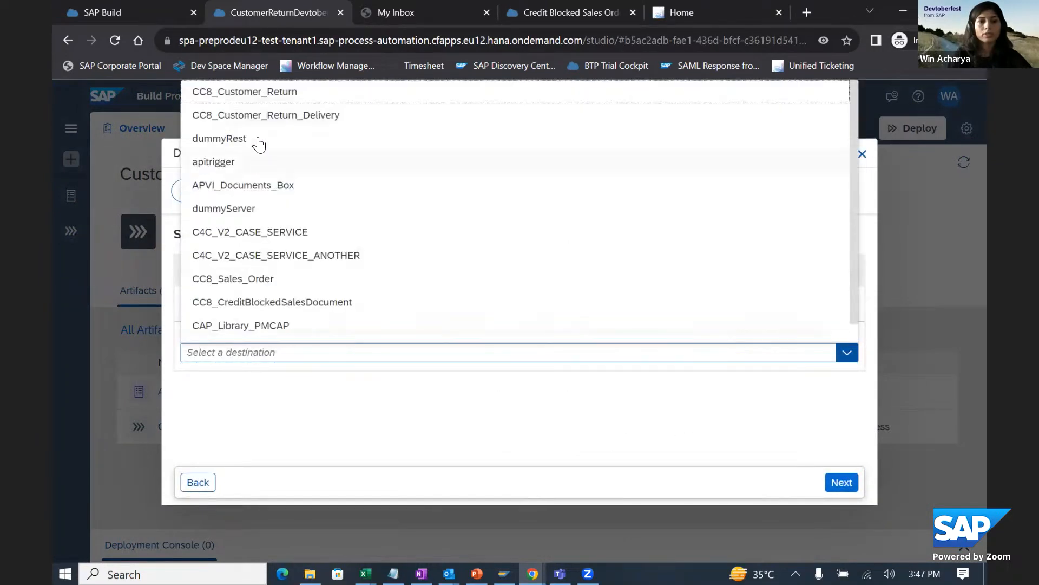
left_click(251, 93)
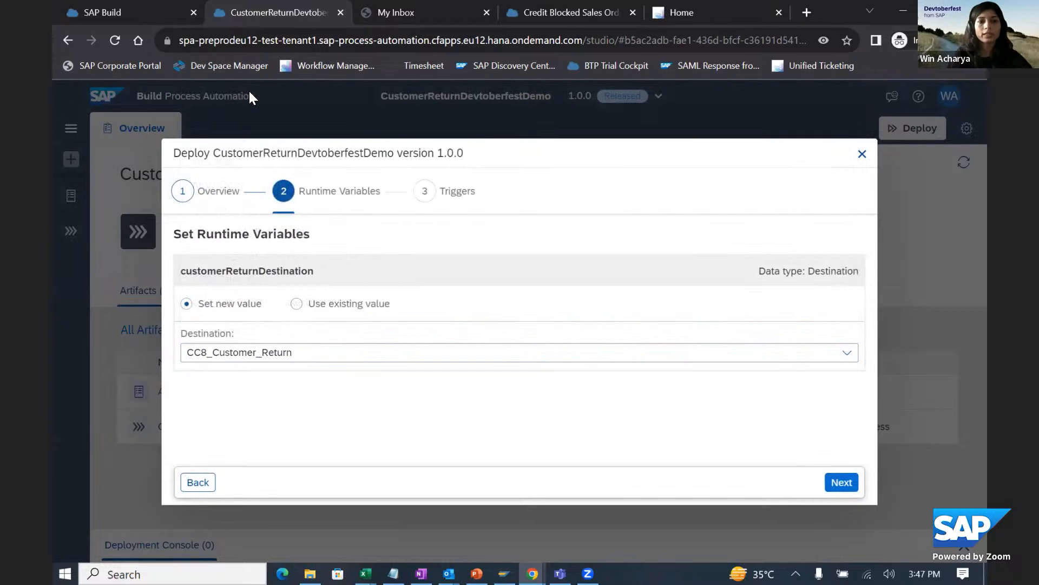
left_click(841, 481)
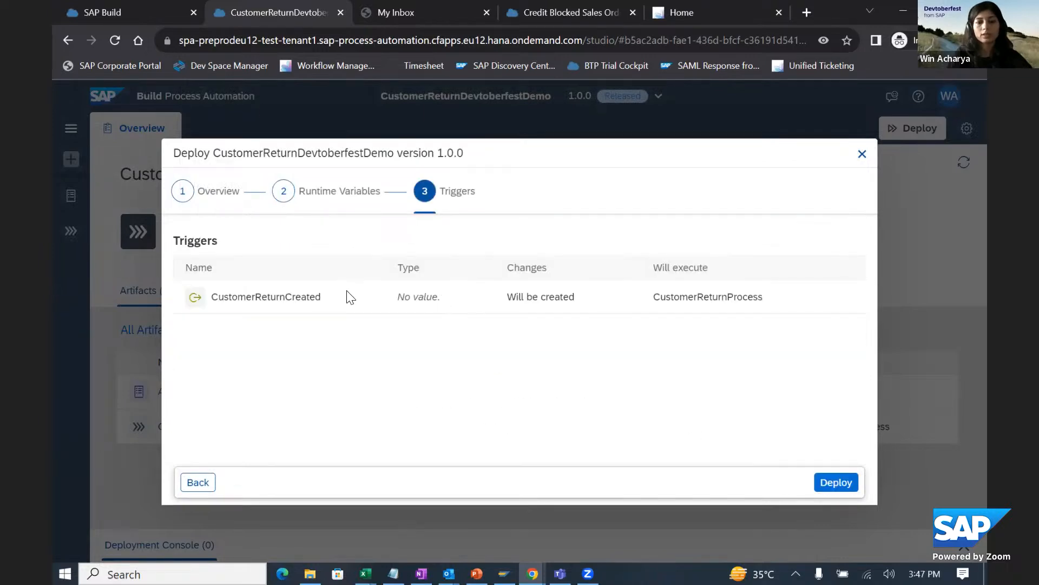
left_click(846, 484)
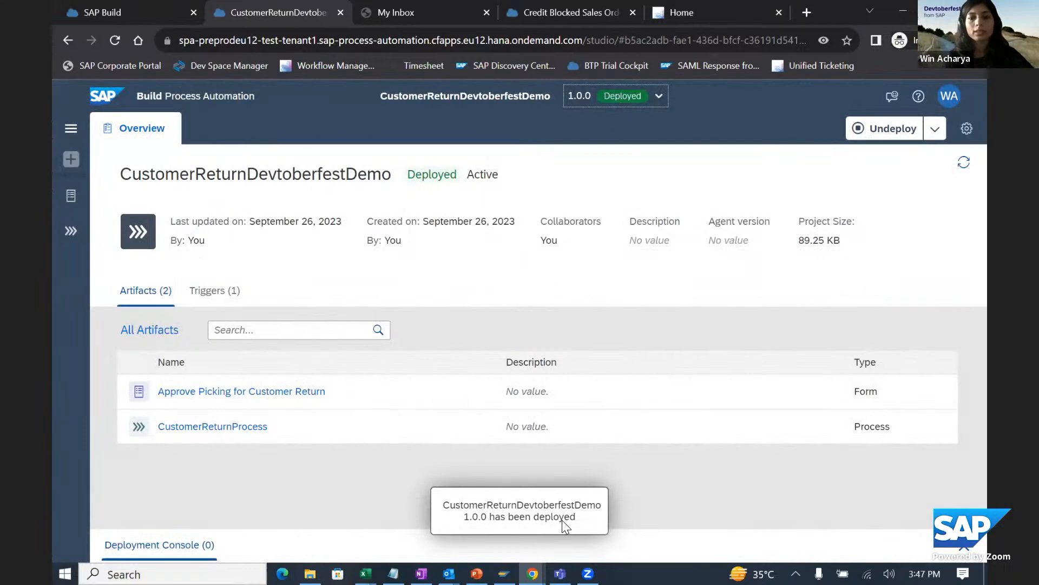
- Switch to the SAP S/4HANA home page and open Manage Customer Returns Version 2
left_click(533, 574)
left_click(492, 532)
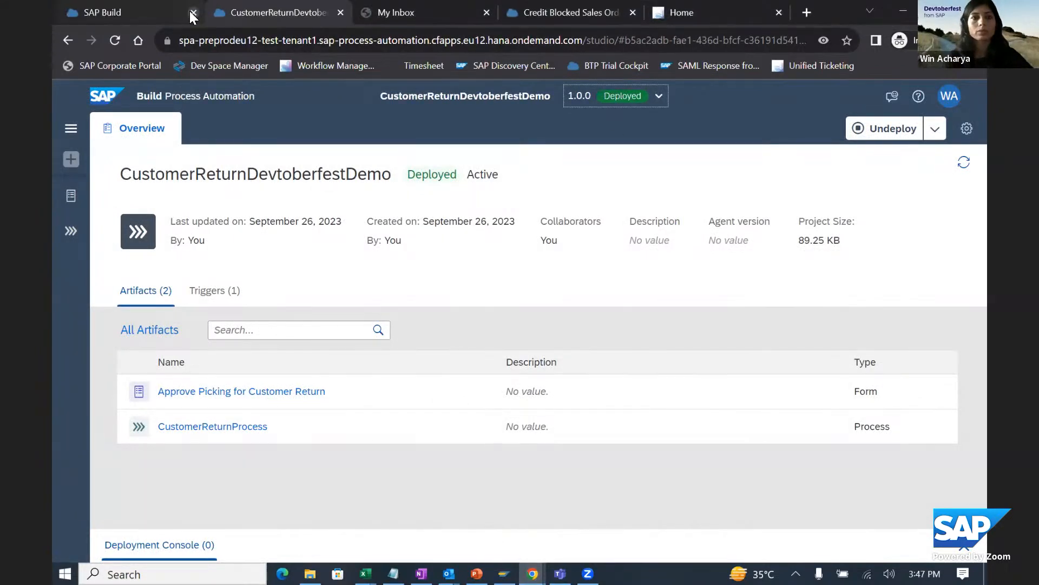
left_click(159, 15)
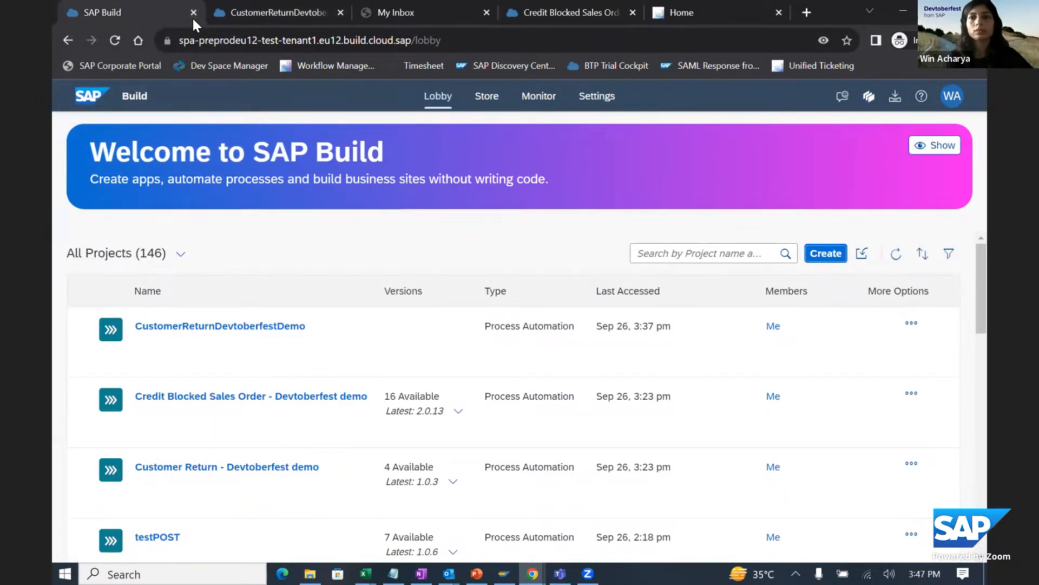
key("ctrl+shift+Tab")
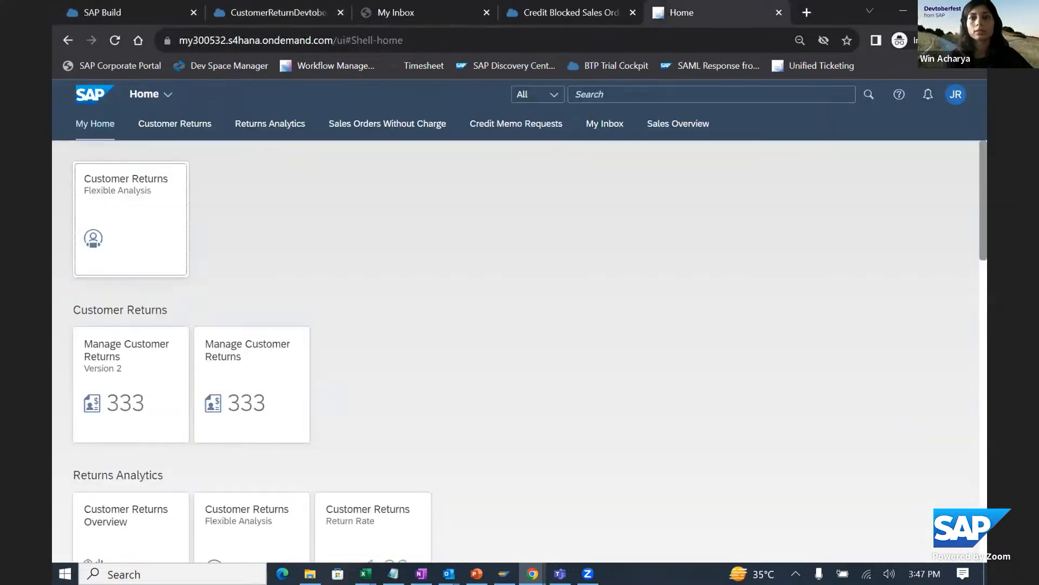
left_click(119, 353)
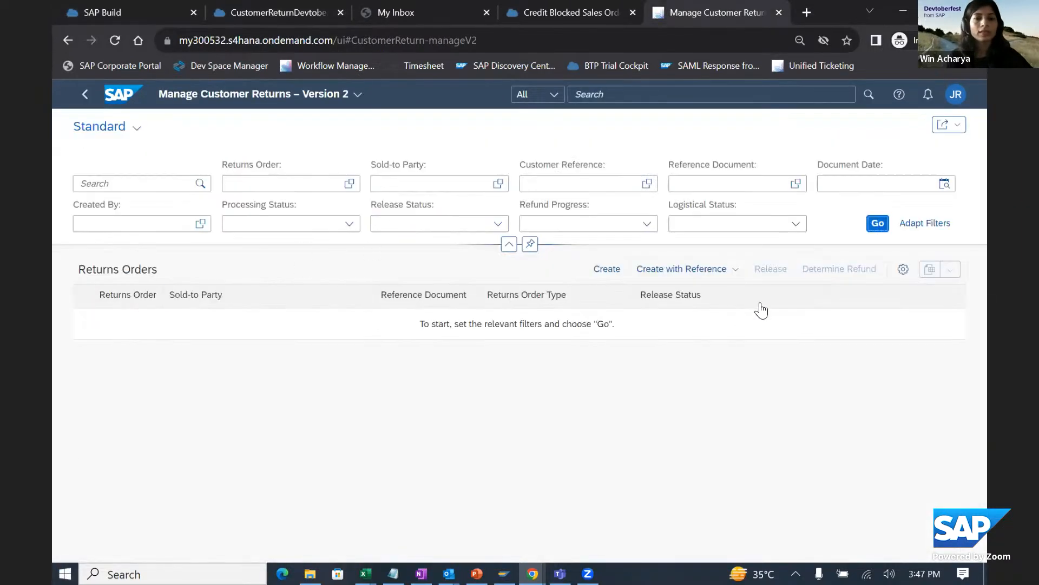
- Start a returns order created from a sales order, with the returns order type Standard Return (CBAR)
left_click(691, 271)
left_click(683, 293)
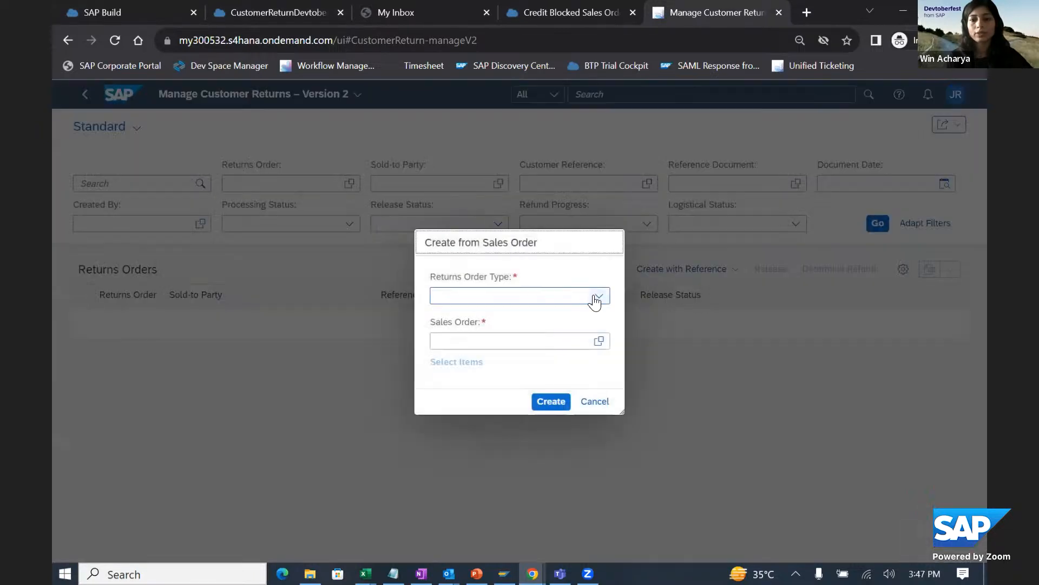
left_click(598, 296)
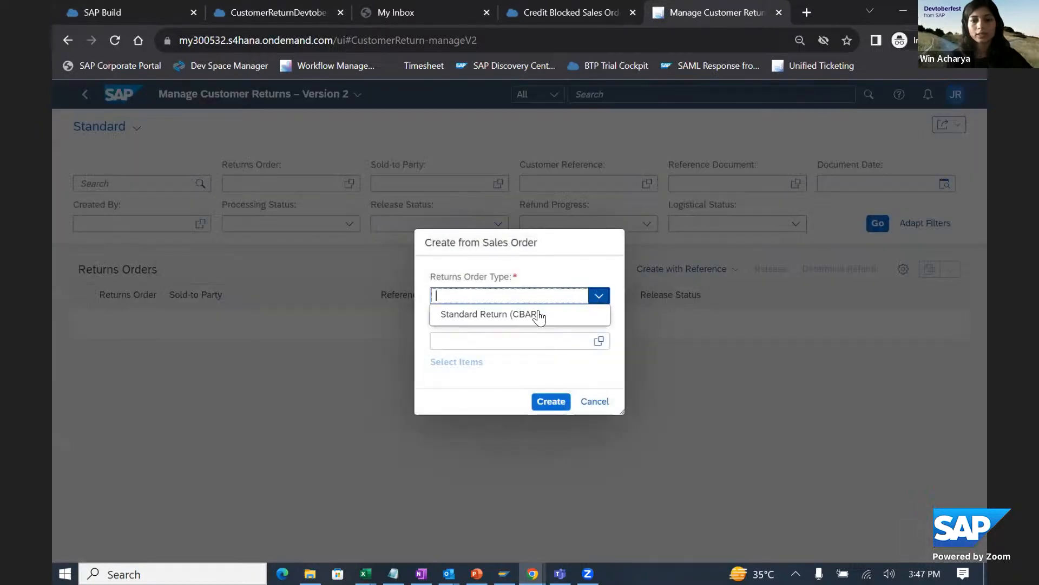
left_click(520, 319)
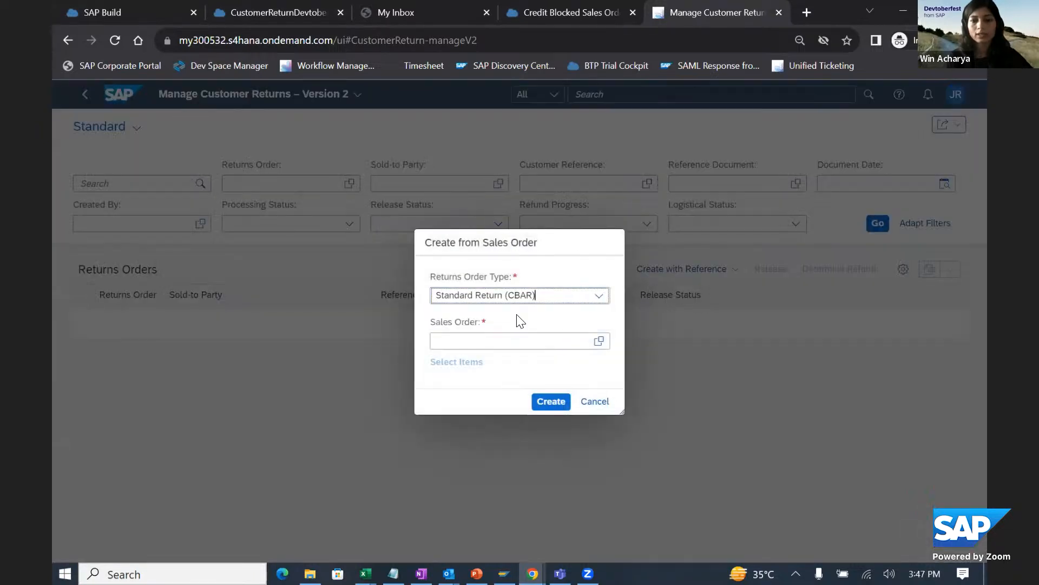
- Search the sales orders and pick the open Inlandskunde DE 2 order with customer reference Hello STE as the reference
left_click(599, 341)
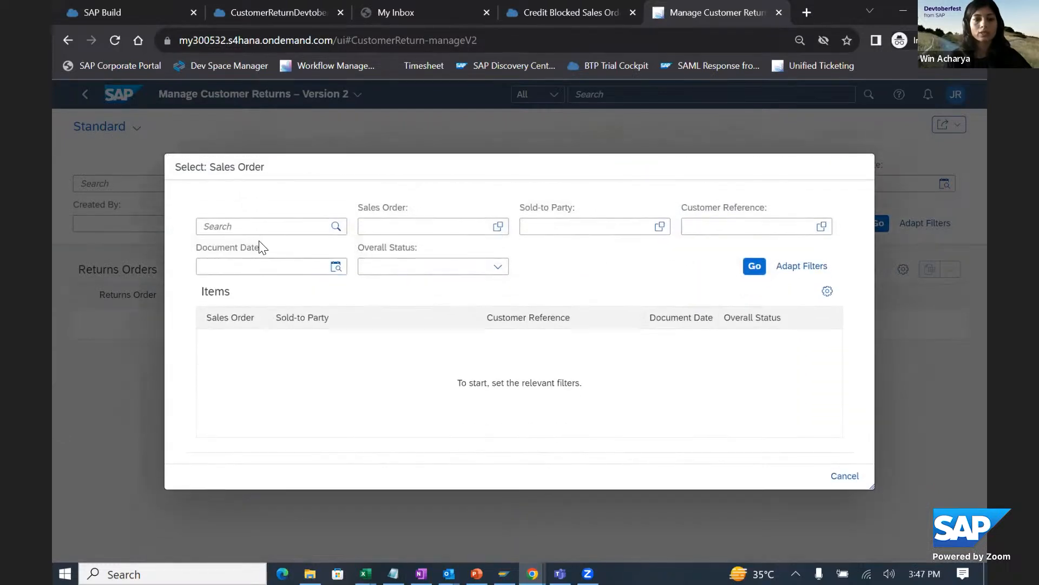
left_click(273, 223)
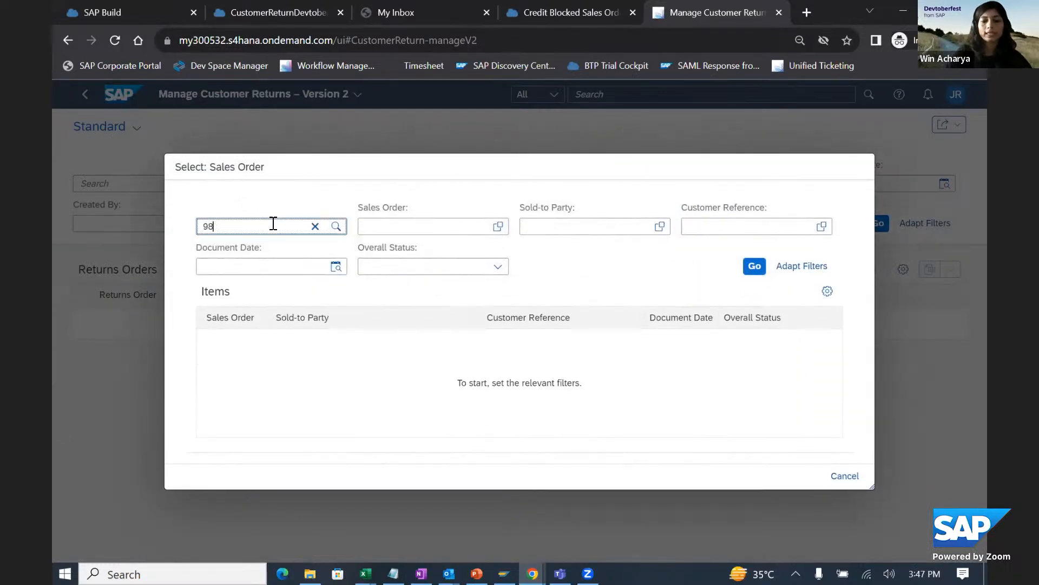
key("Return")
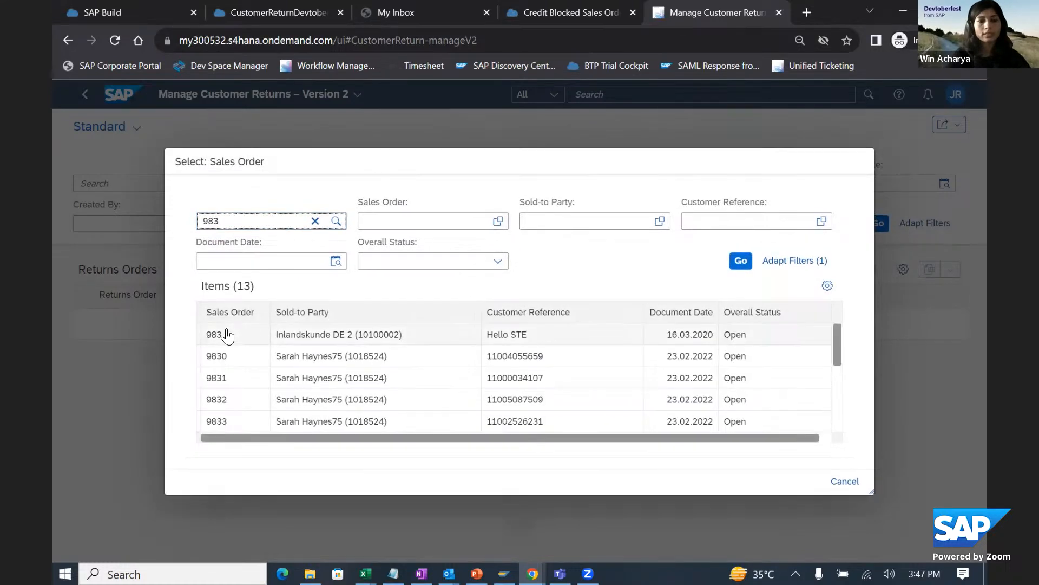
left_click(219, 333)
- Select item 10 of the sales order with a return quantity of 1 PC and create the returns order
left_click(465, 363)
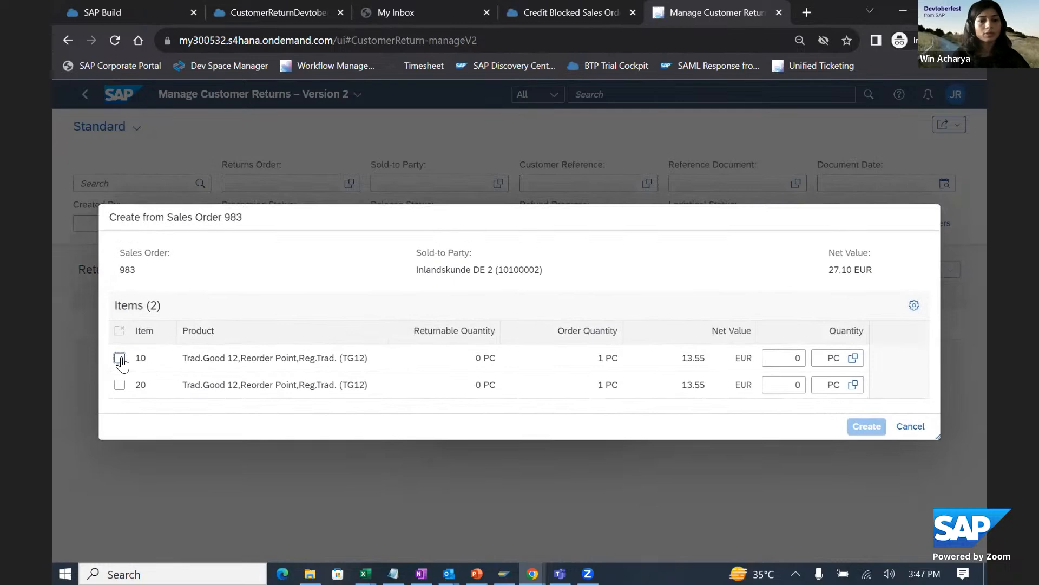
left_click(119, 358)
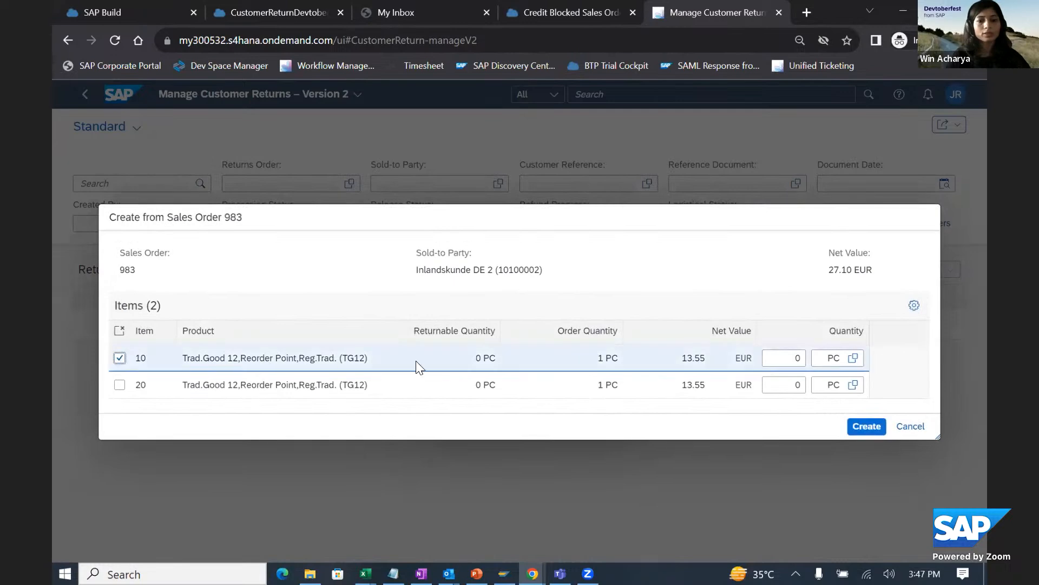
double_click(800, 358)
type("1")
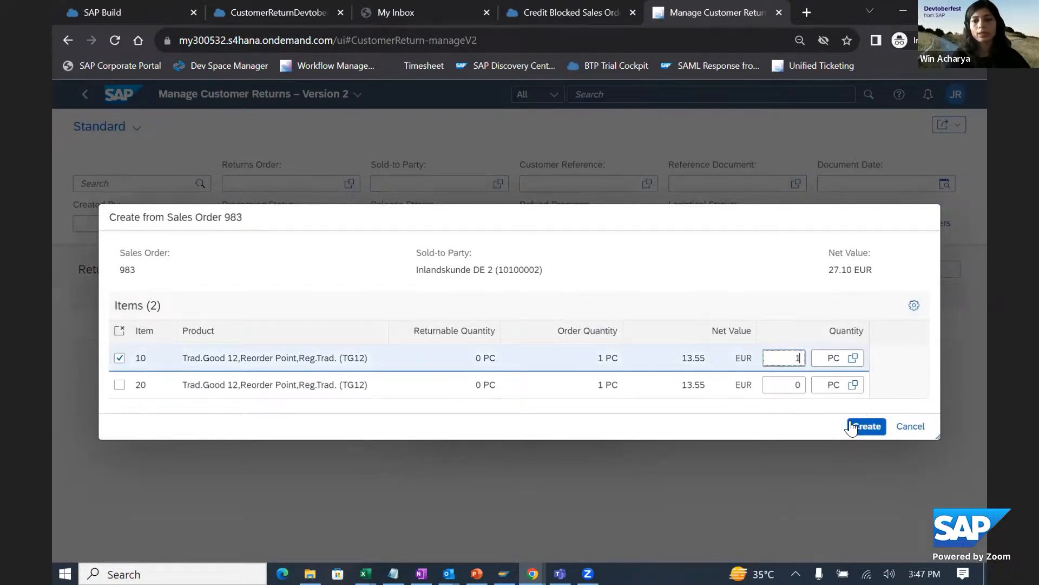
left_click(864, 428)
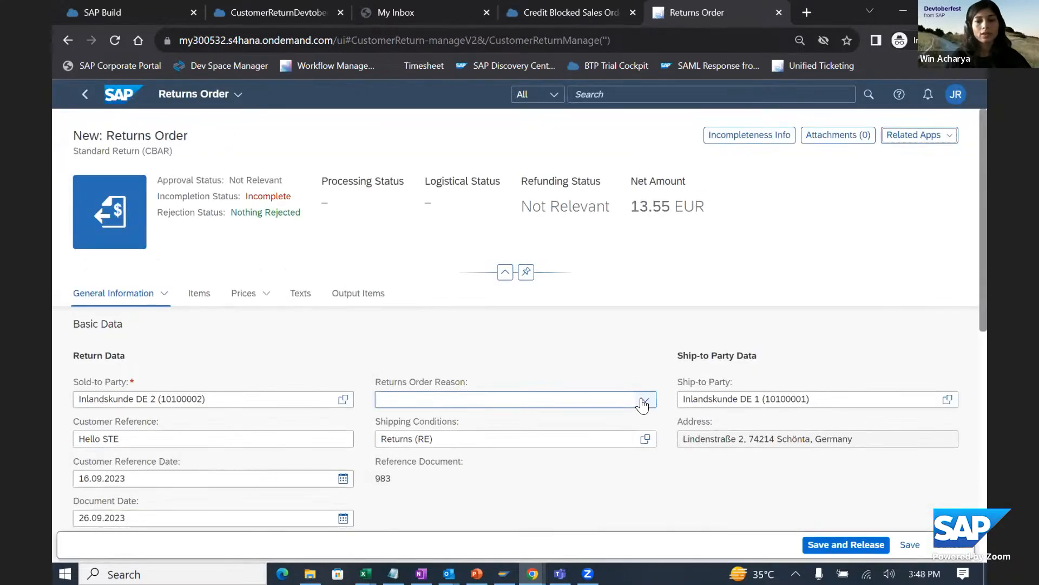
- Set the returns order reason to Standard Return (009)
left_click(643, 403)
left_click(643, 403)
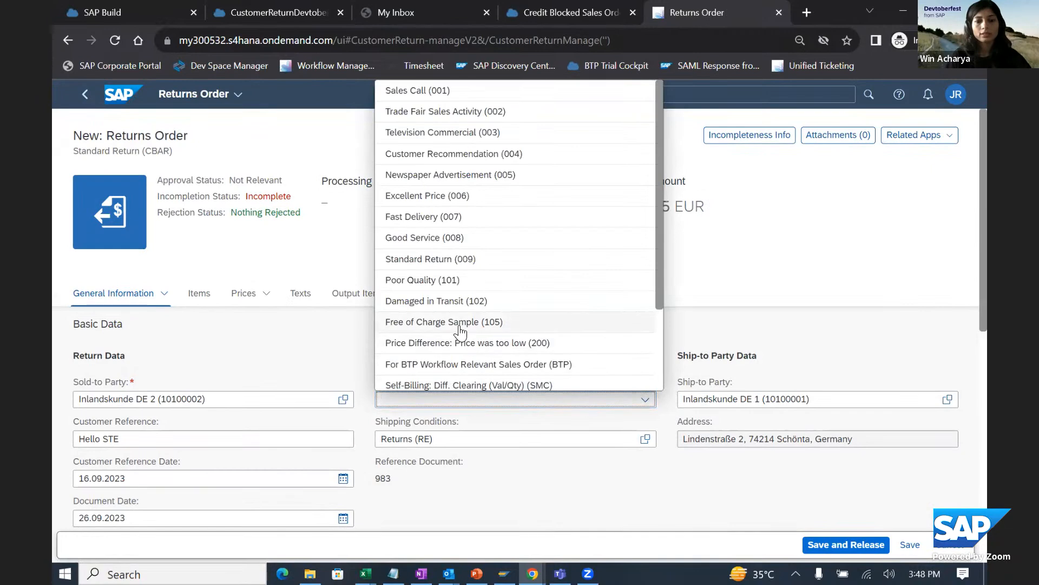
left_click(441, 259)
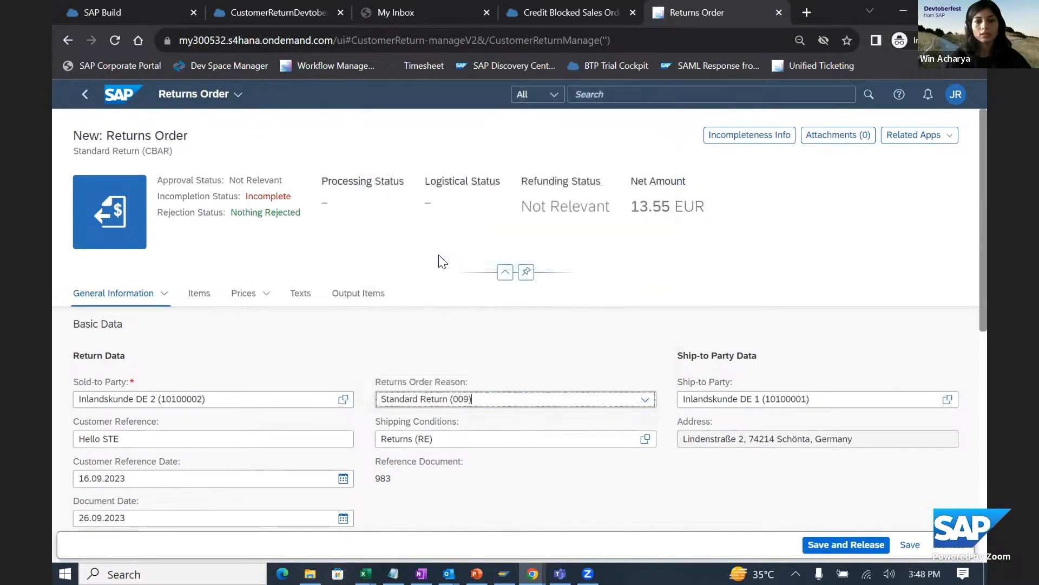
- Set the return reason of returns order item 10 to Too much delivered (005)
left_click(199, 297)
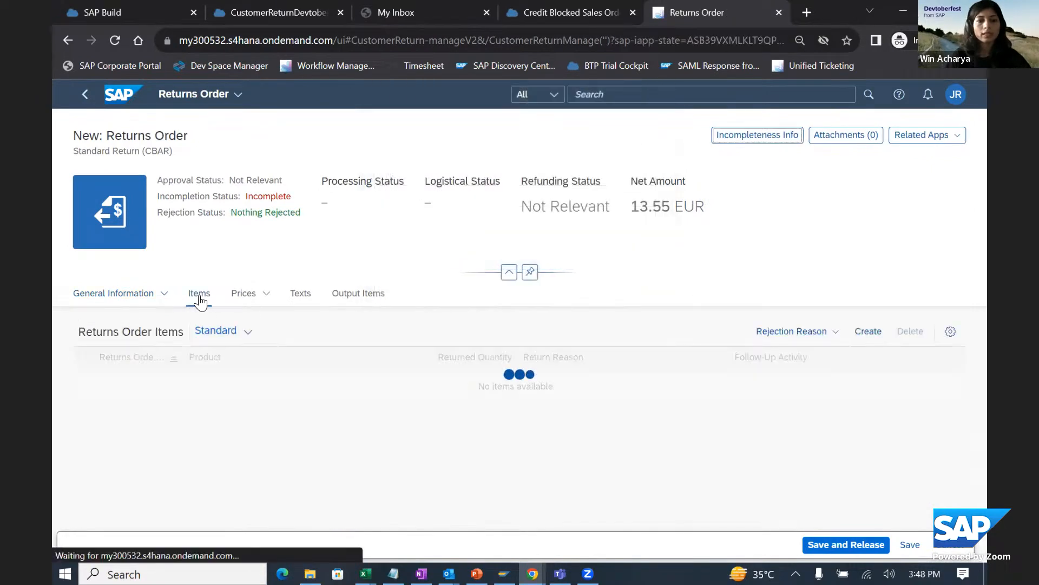
left_click(714, 385)
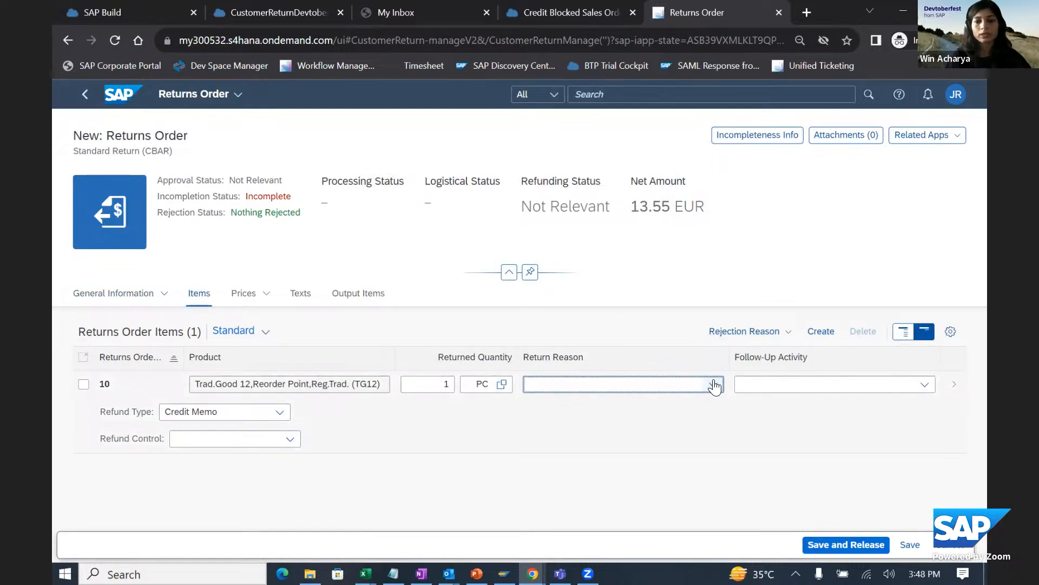
left_click(715, 384)
left_click(610, 424)
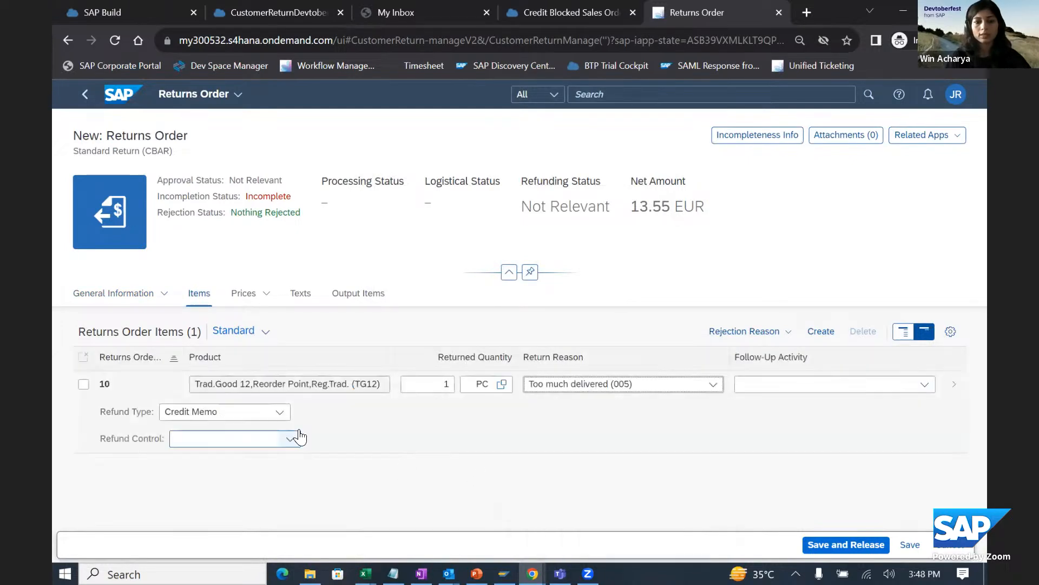
- Set item 10's follow-up activity to Receive into Plant (0001) and its refund control to Create Credit Memo Request (P)
left_click(918, 388)
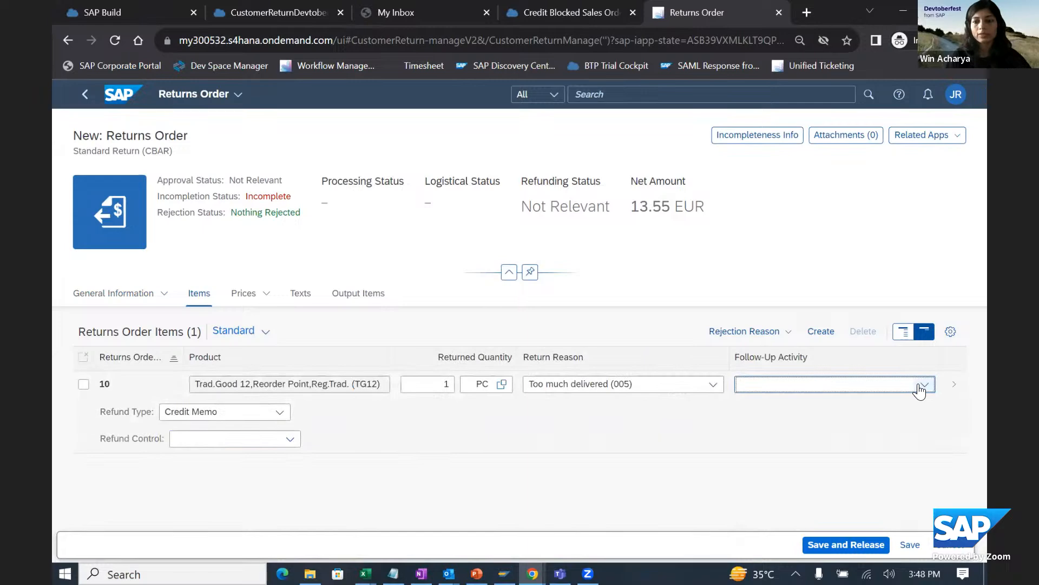
left_click(919, 388)
left_click(818, 192)
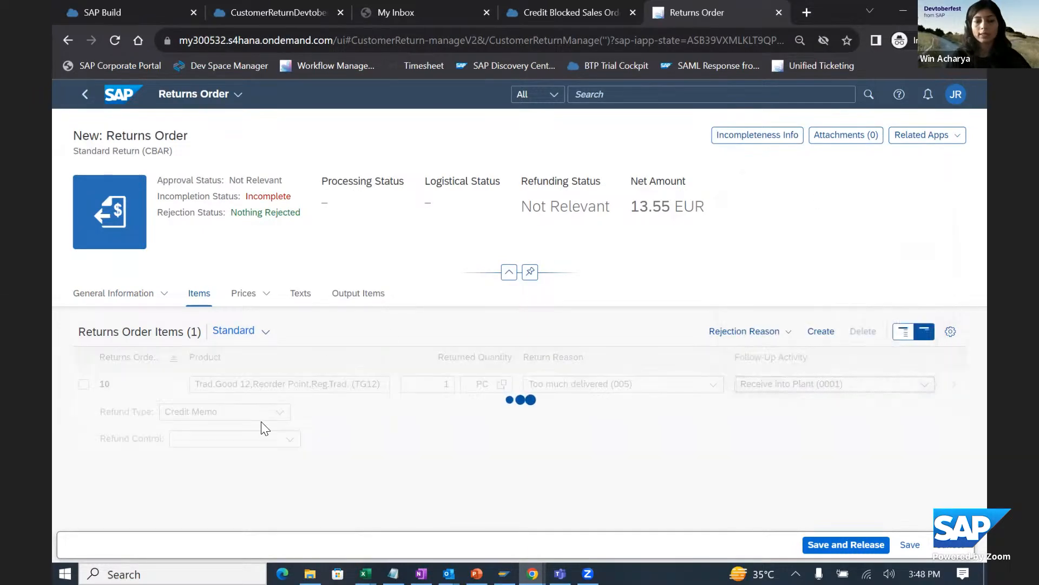
left_click(292, 470)
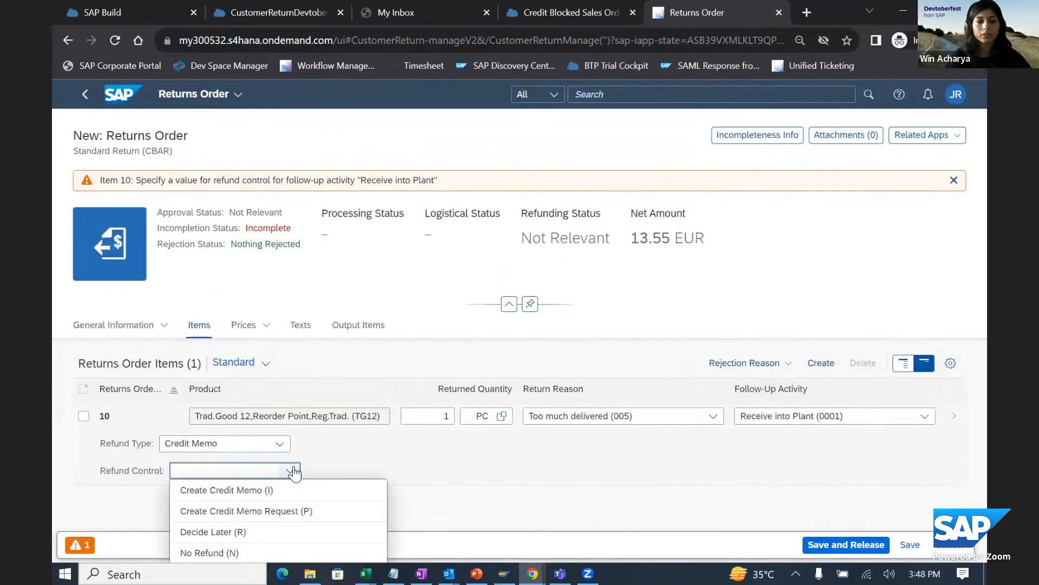
left_click(269, 510)
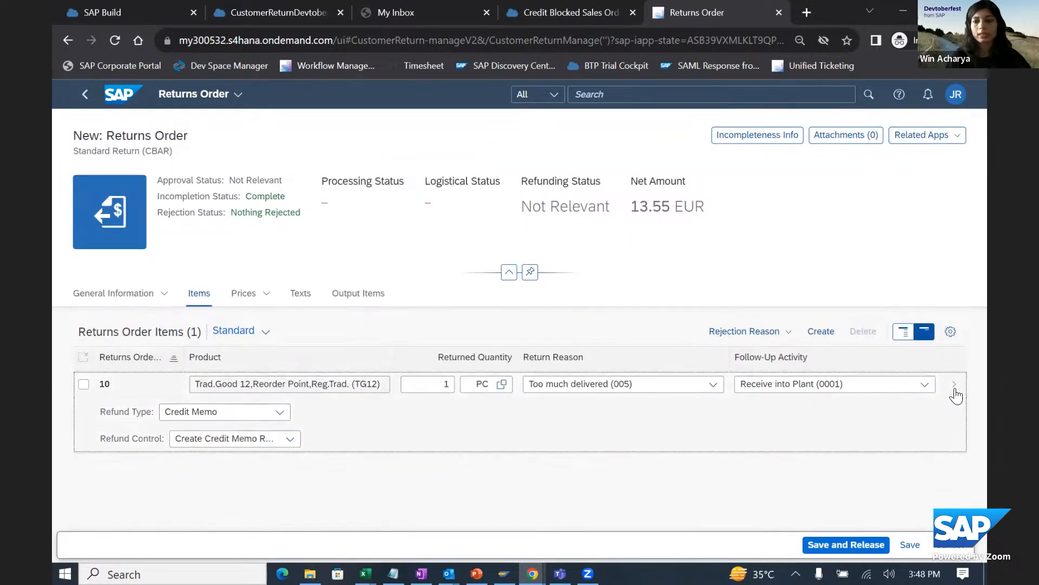
- Set the refund code to 100% Refund (100) in item 10's details and apply the change
left_click(957, 391)
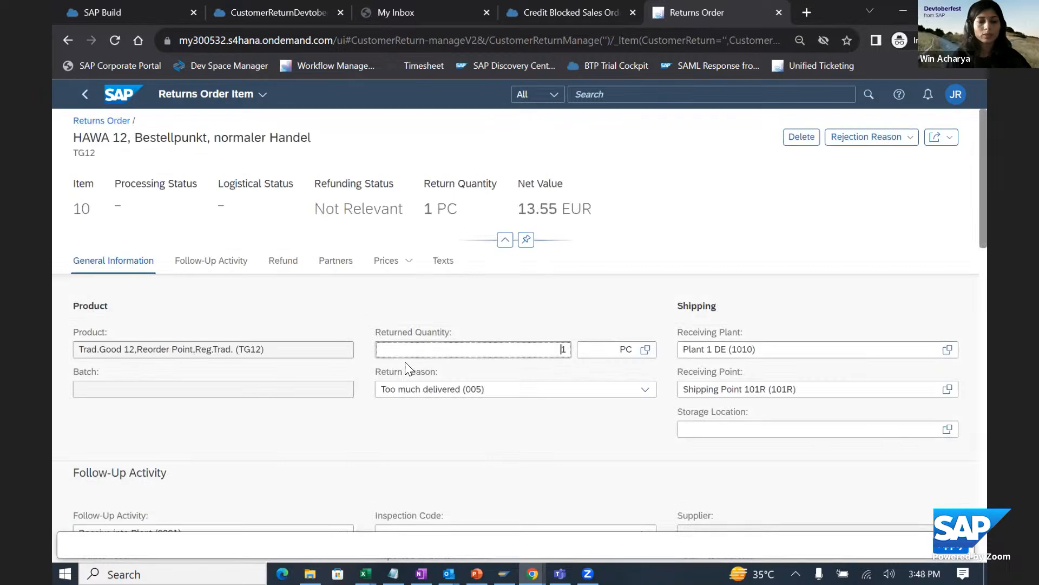
scroll(350, 371, "down", 7)
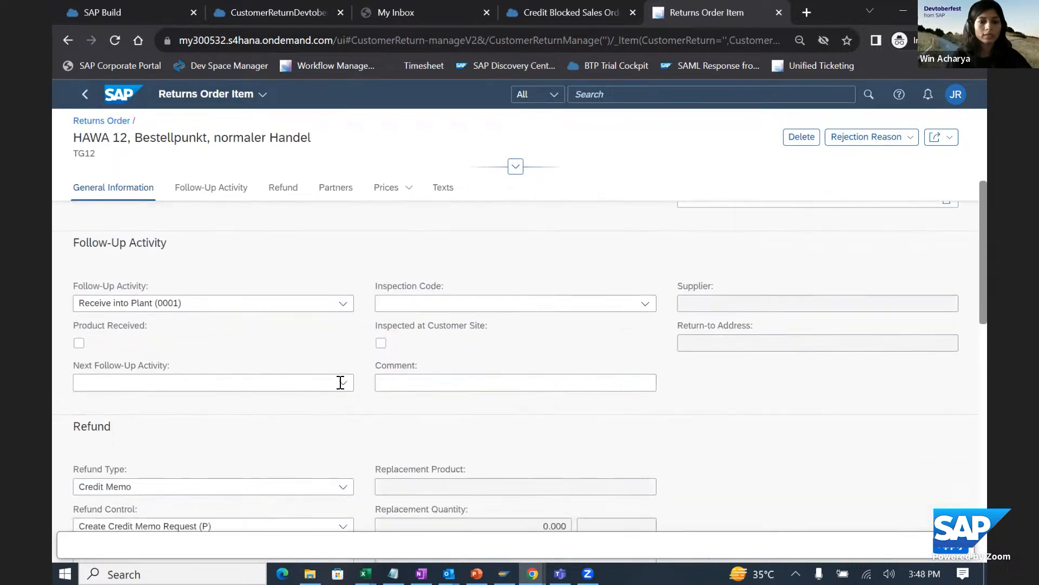
scroll(340, 383, "down", 1)
left_click(343, 357)
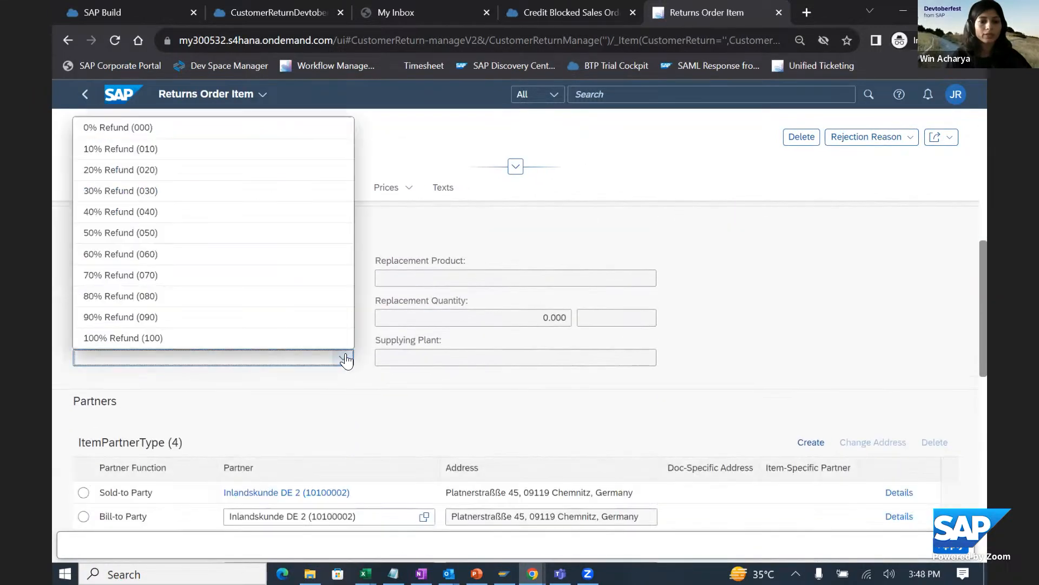
left_click(196, 340)
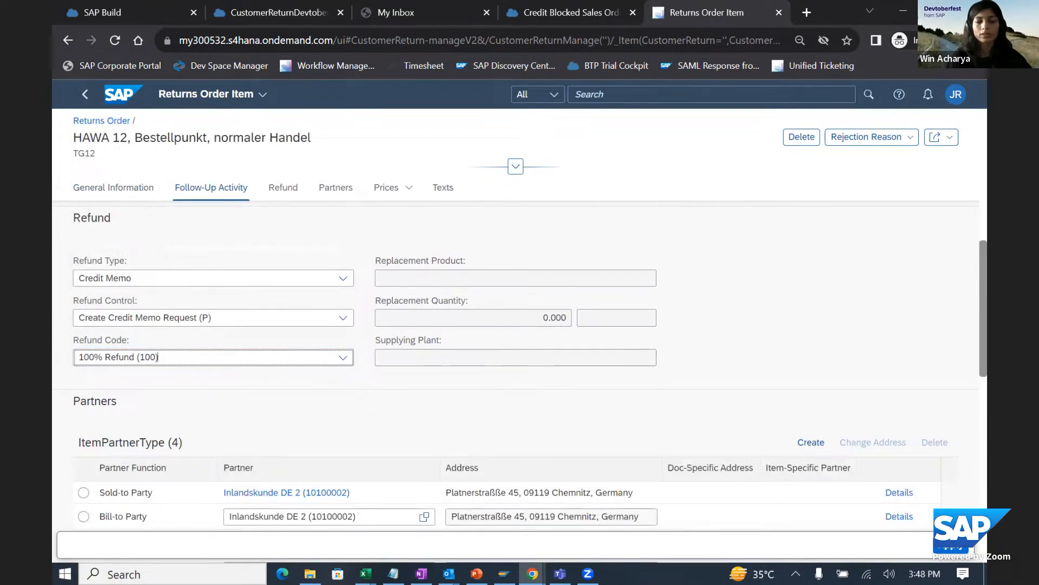
left_click(948, 547)
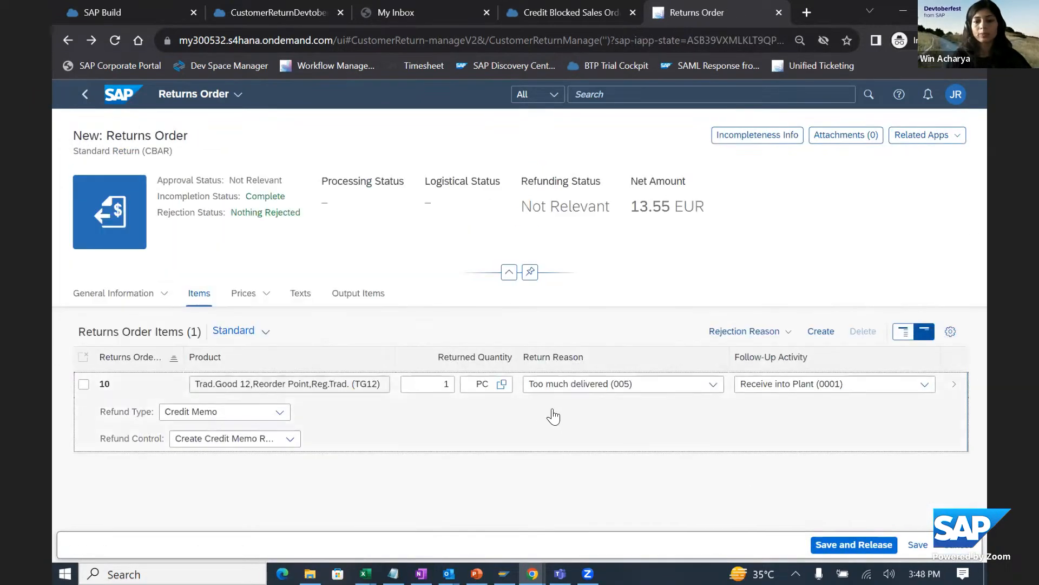
- Save and release the new returns order, and reload its page
left_click(843, 543)
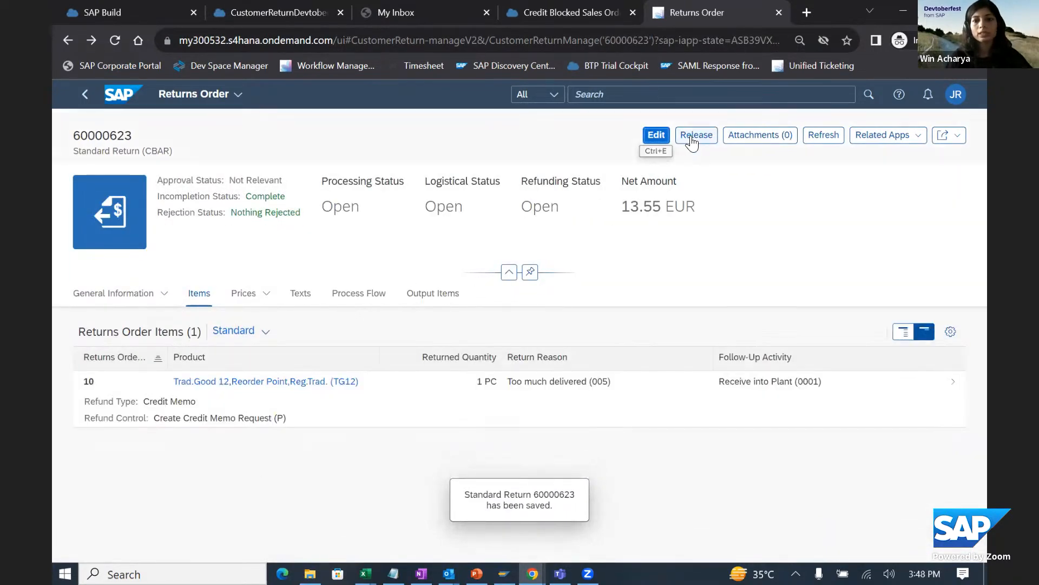
left_click(114, 42)
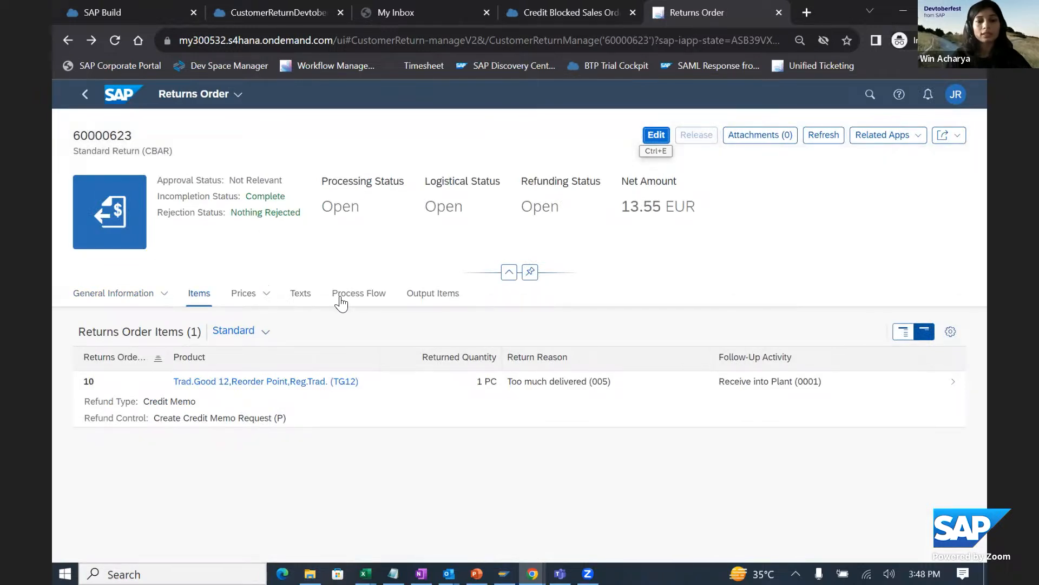
- Examine the returns order's process flow from the reference sales order through return delivery to credit memo request and planned invoice
left_click(371, 293)
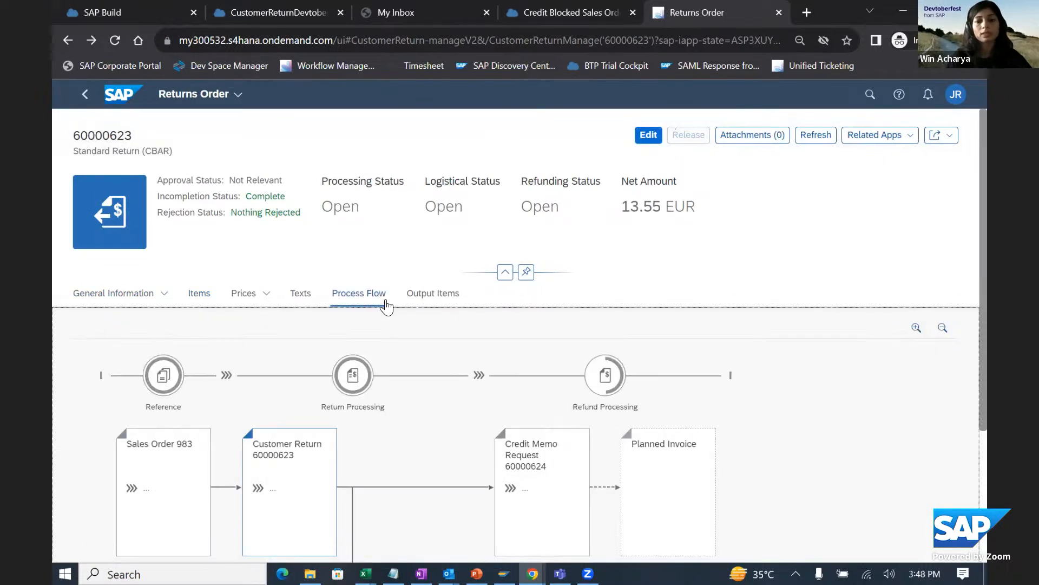
scroll(523, 370, "down", 1)
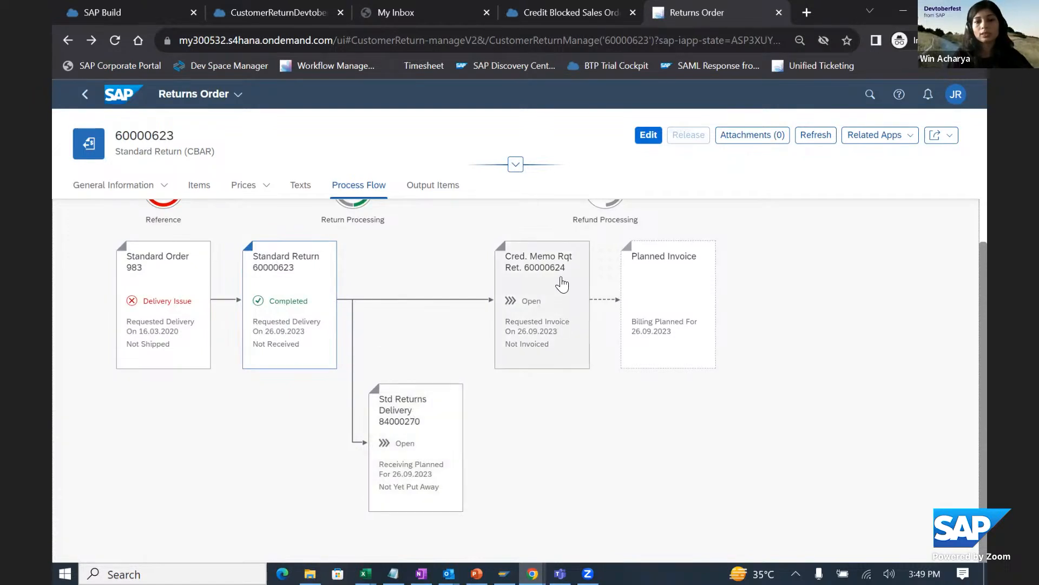
scroll(560, 287, "up", 2)
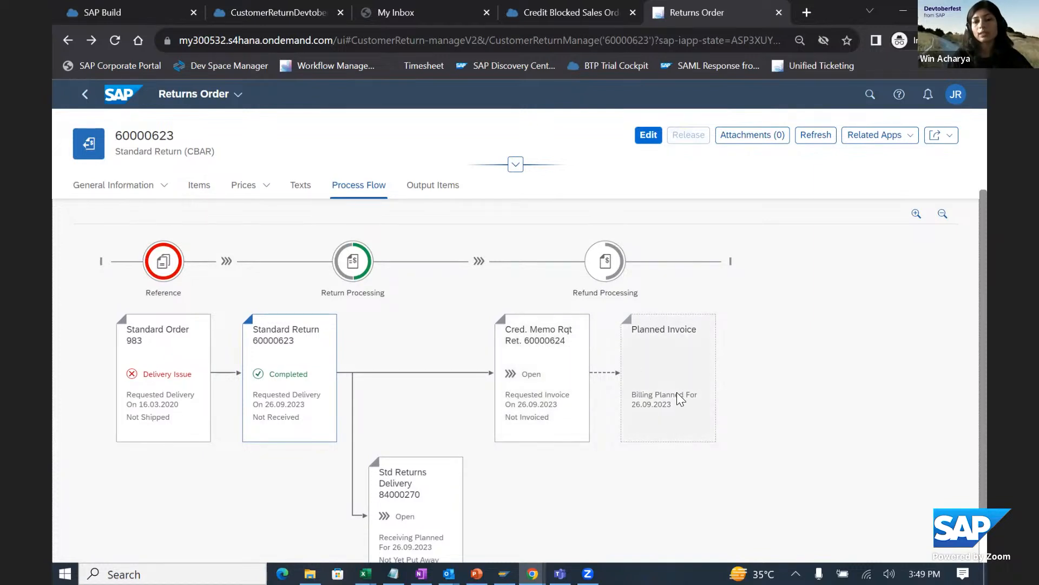
scroll(658, 367, "up", 2)
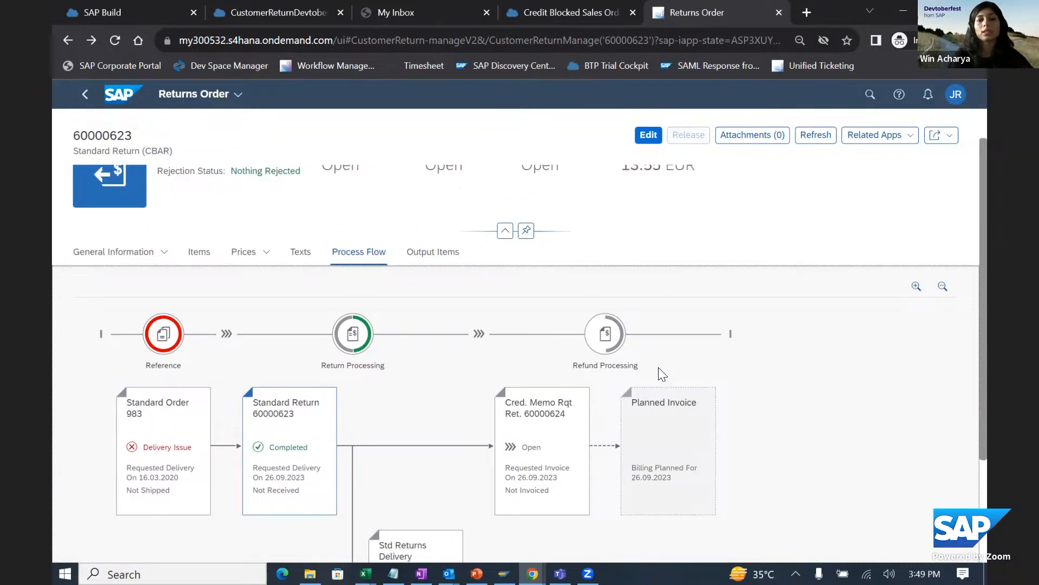
scroll(468, 389, "down", 3)
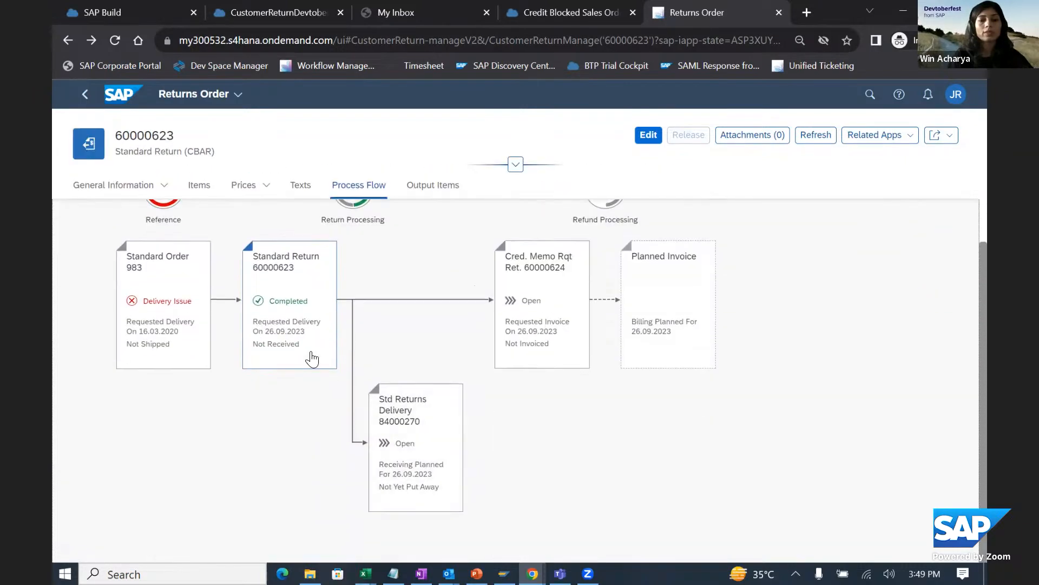
scroll(556, 417, "up", 3)
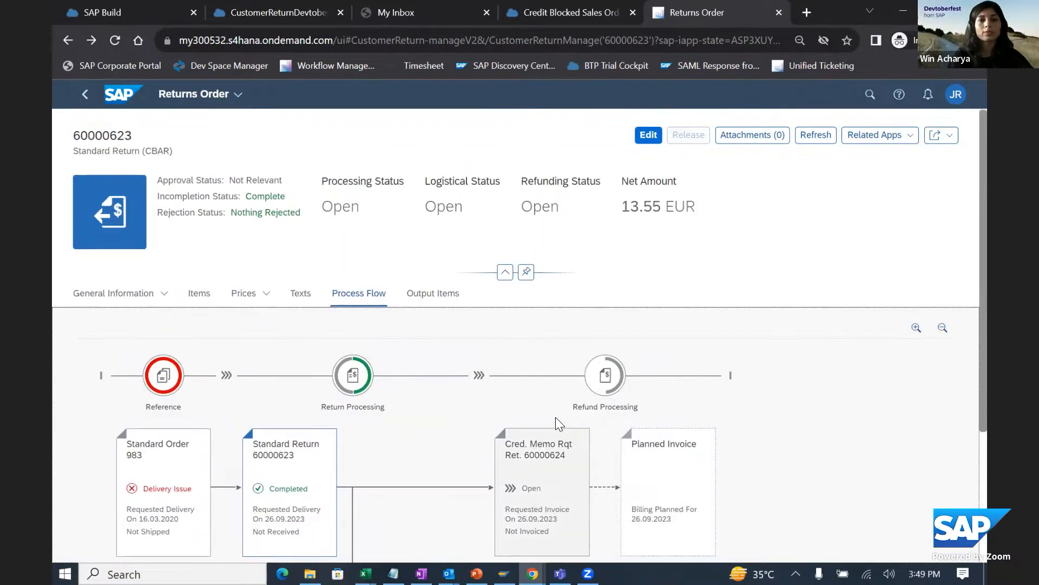
- Switch to My Inbox, refresh the task list and open the picking approval task for the newly created customer return
left_click(297, 18)
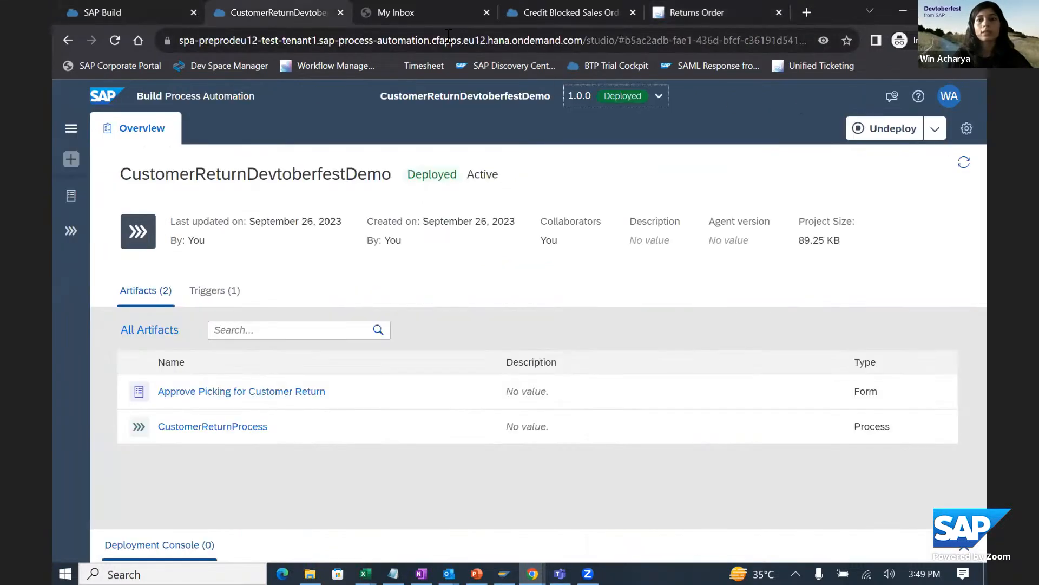
left_click(394, 13)
left_click(174, 190)
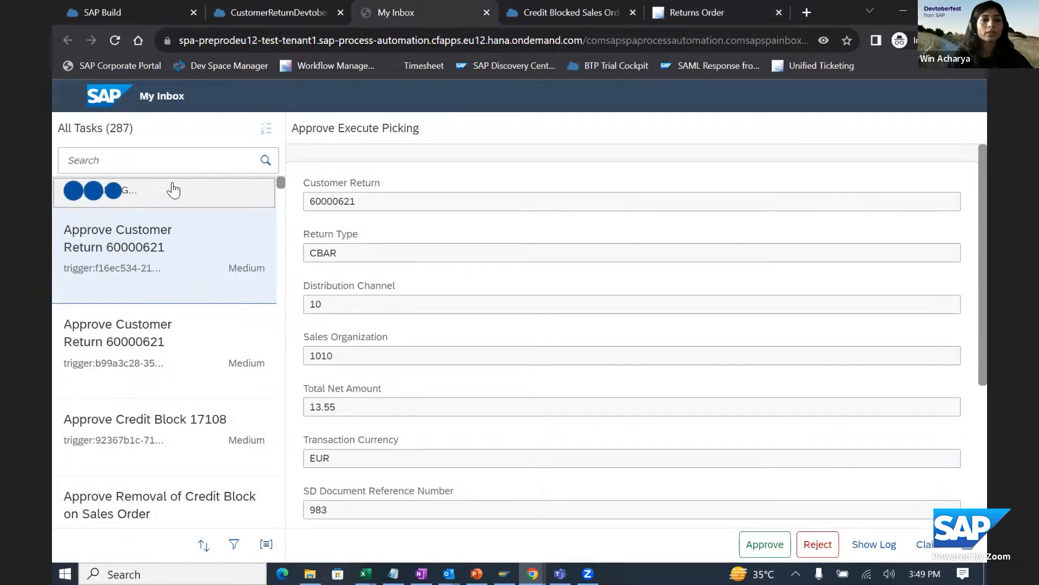
left_click(198, 283)
scroll(216, 270, "up", 2)
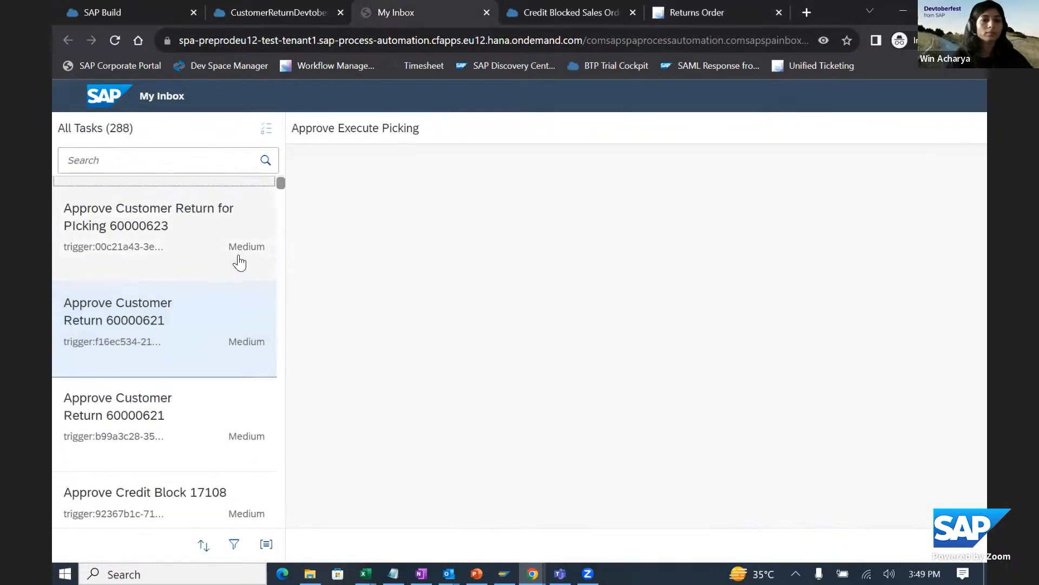
left_click(147, 260)
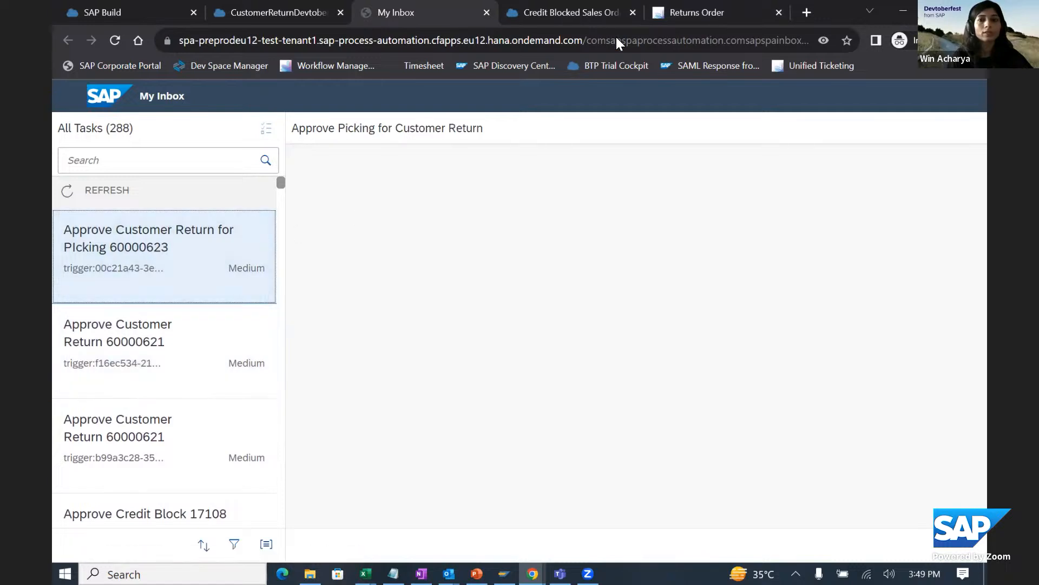
- Compare the returns order number in S/4HANA with the one in the My Inbox approval task
left_click(688, 13)
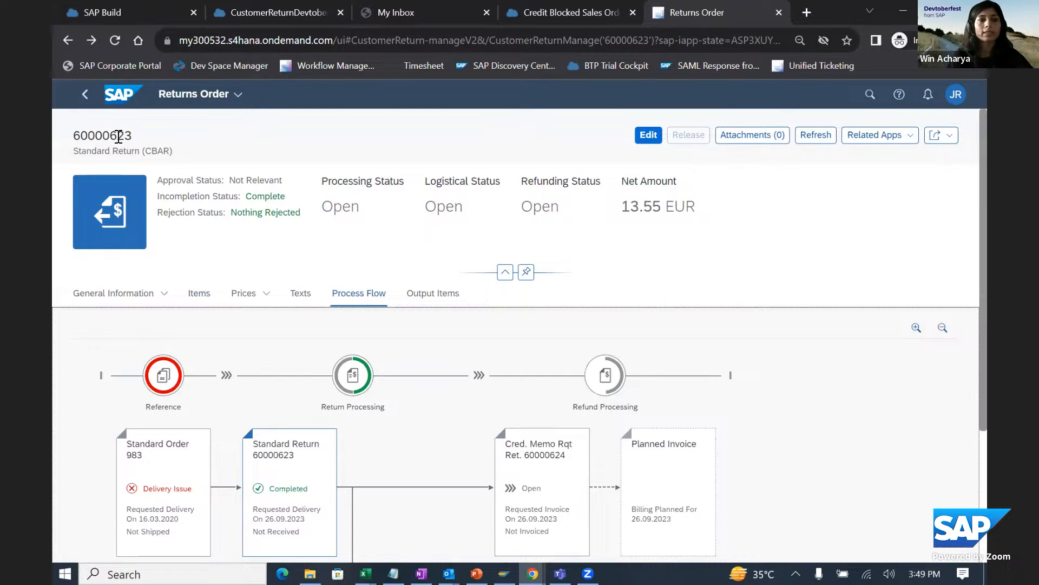
key("ctrl+3")
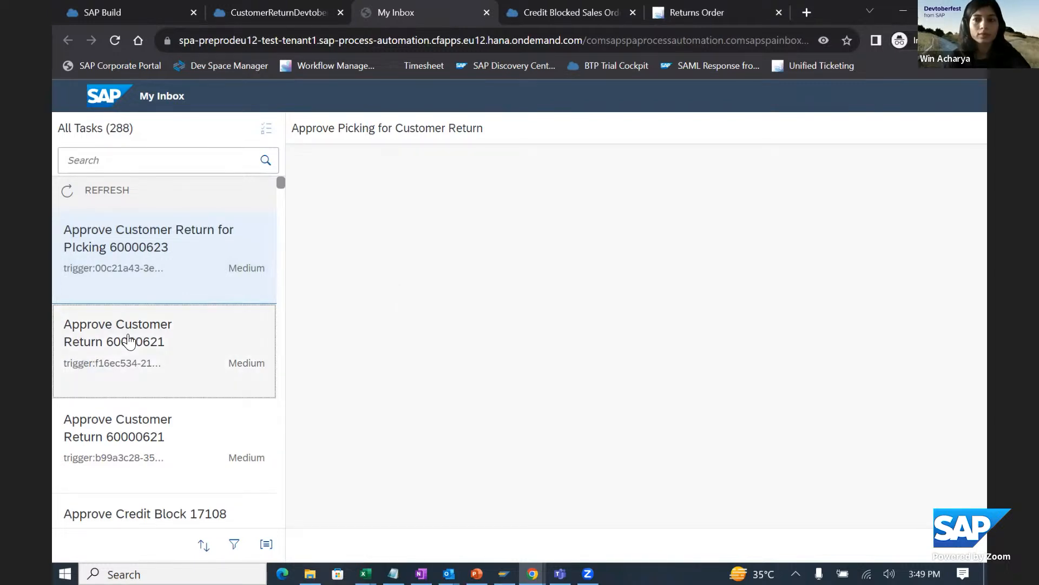
- Browse the approval tasks for the new and earlier customer returns, refreshing the task list to pick up new ones
left_click(128, 340)
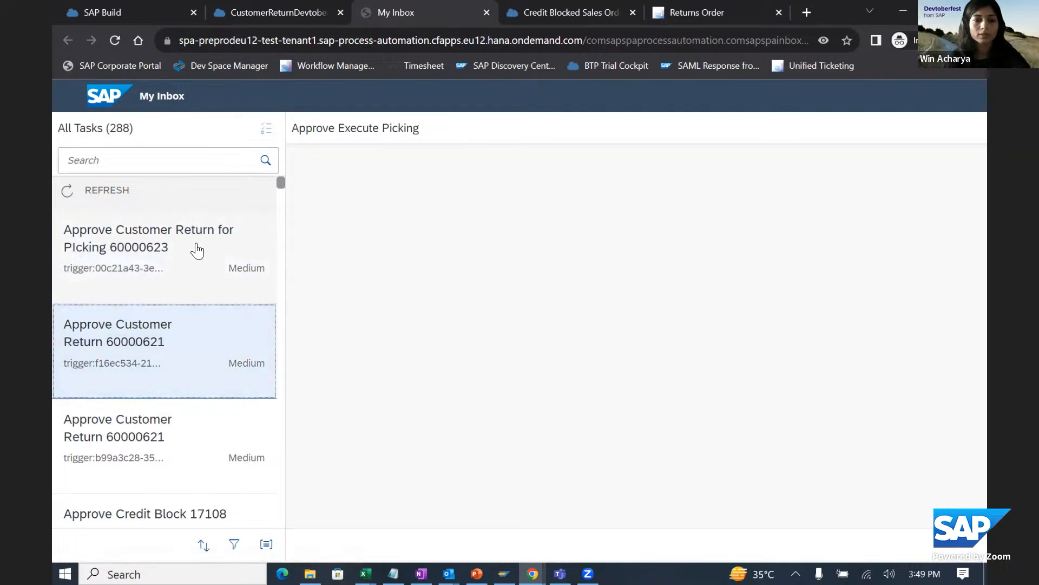
left_click(197, 251)
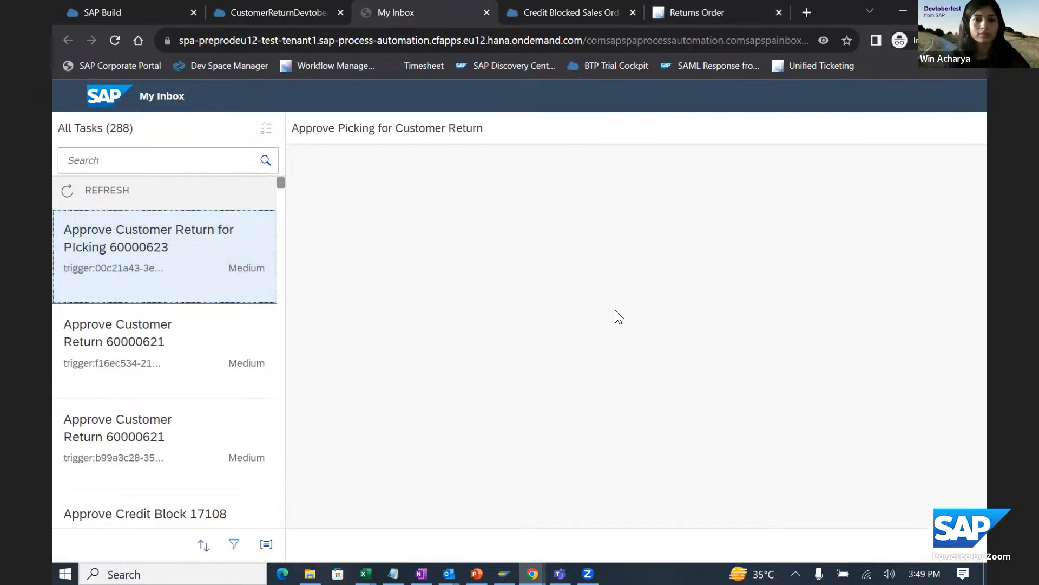
left_click(194, 349)
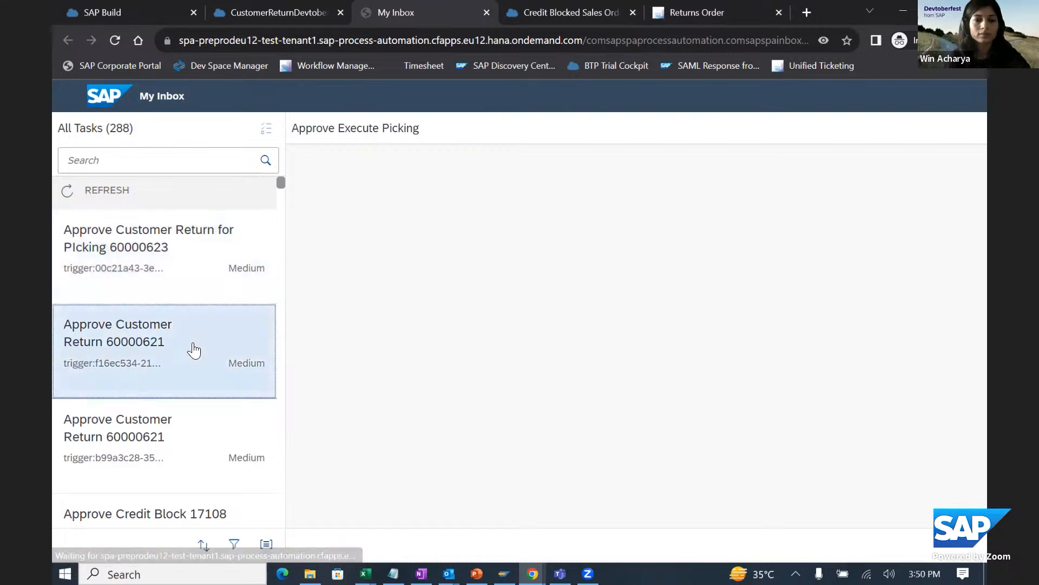
left_click(199, 455)
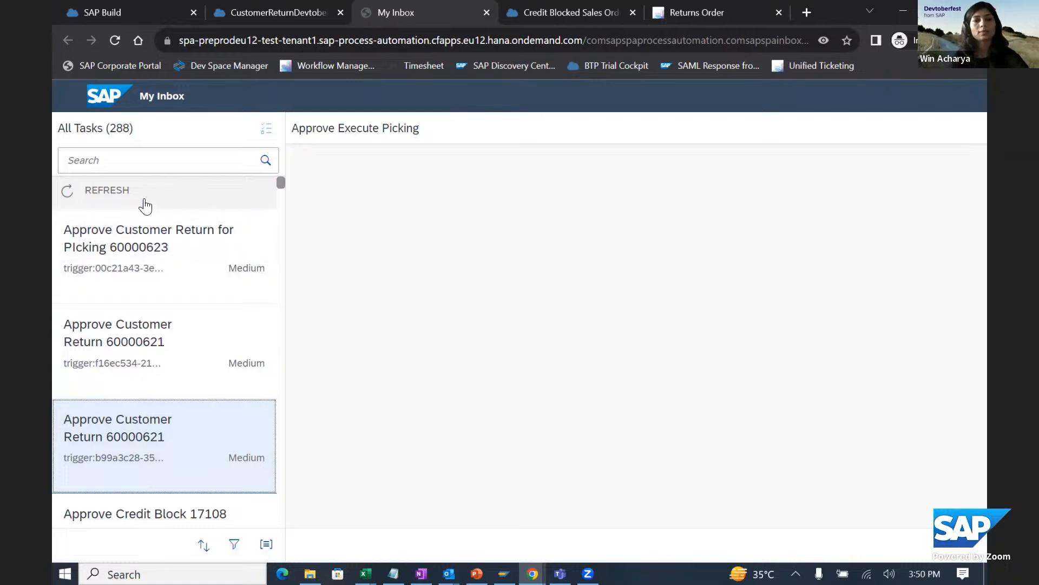
left_click(145, 201)
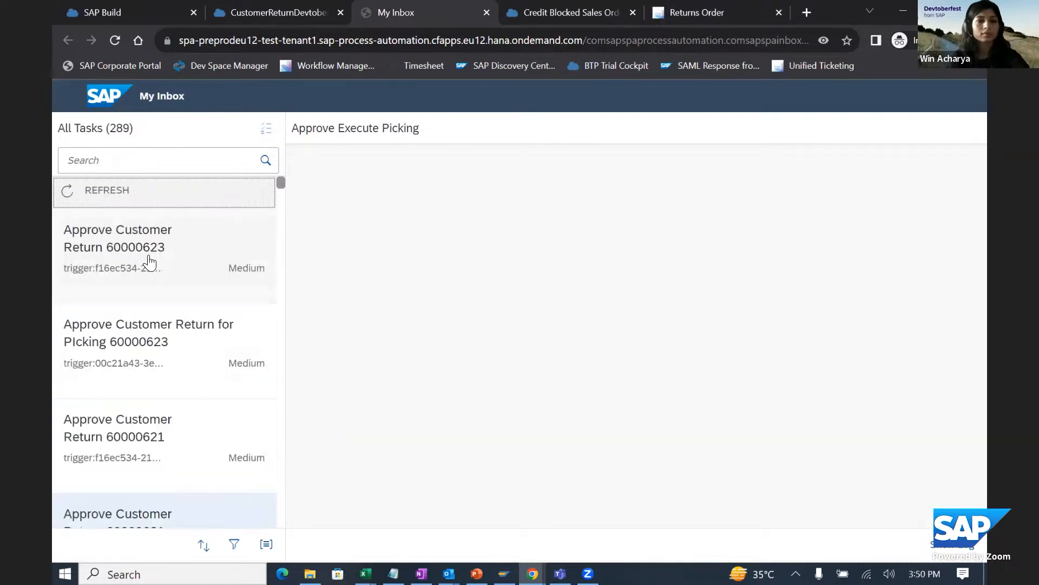
left_click(147, 265)
left_click(139, 340)
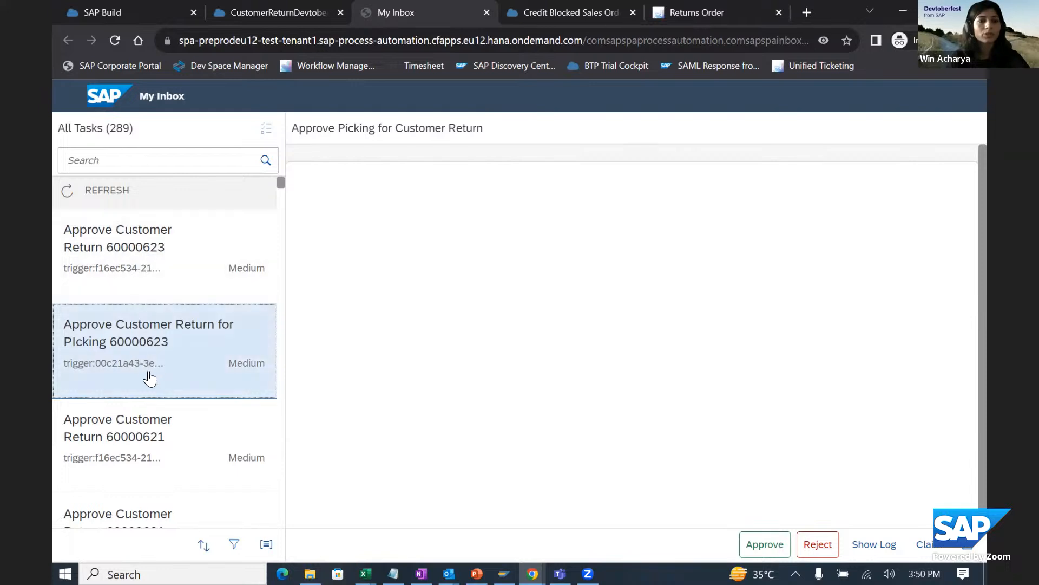
- In the deployed CustomerReturnDevtoberfestDemo project, open CustomerReturnProcess and check the subject set for the Approve Picking for Customer Return form
left_click(332, 28)
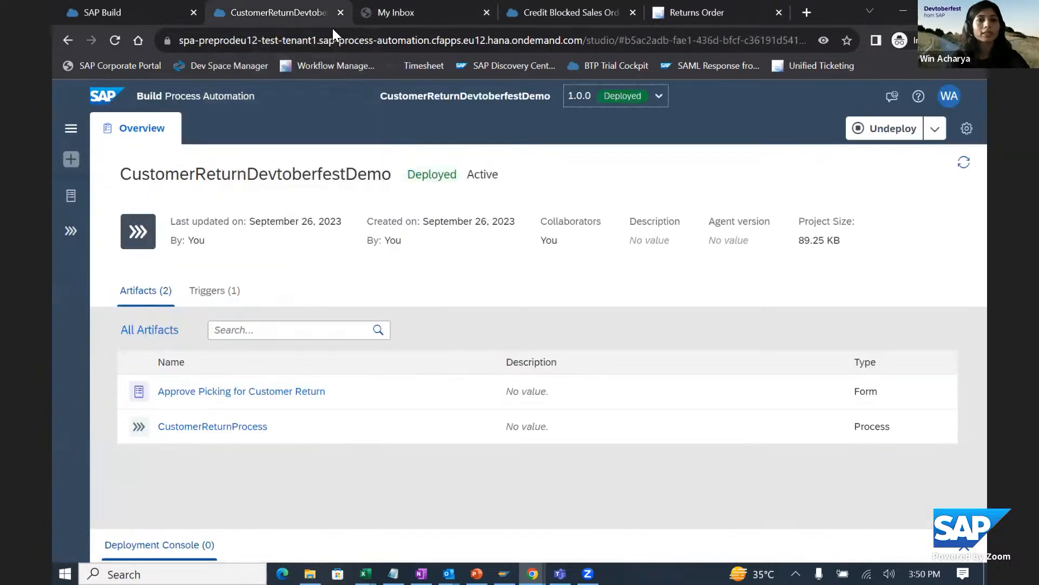
left_click(233, 427)
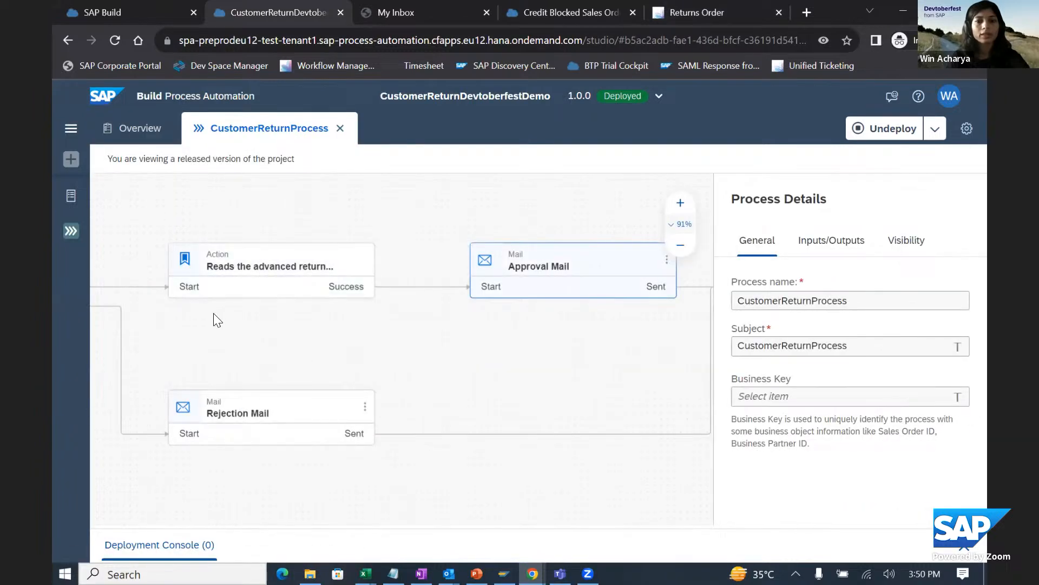
left_click_drag(214, 316, 705, 330)
left_click(293, 287)
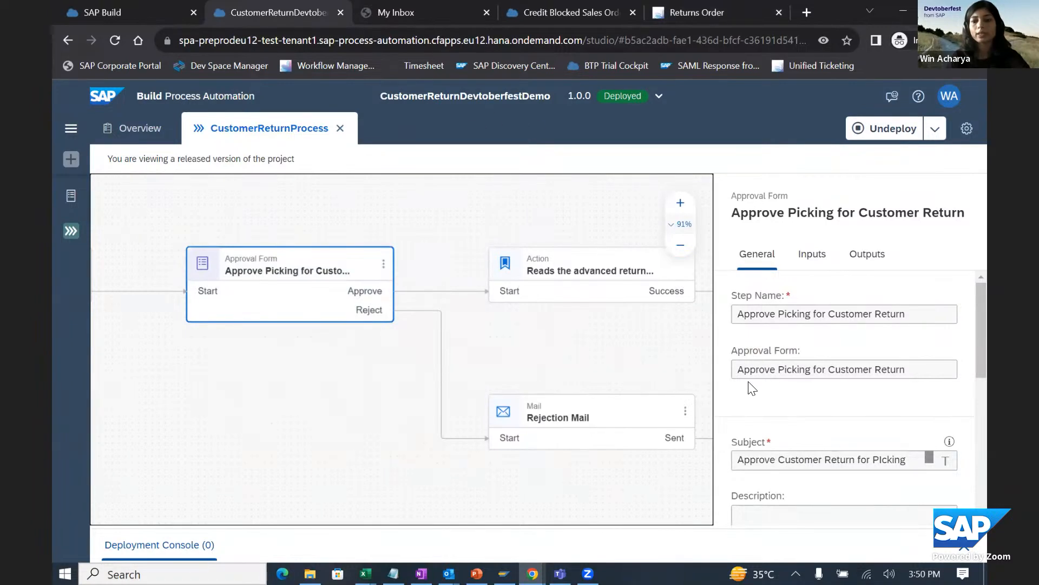
- Return to My Inbox and review the other process's Approve Execute Picking task for the new customer return, including its delivery document details
left_click(352, 16)
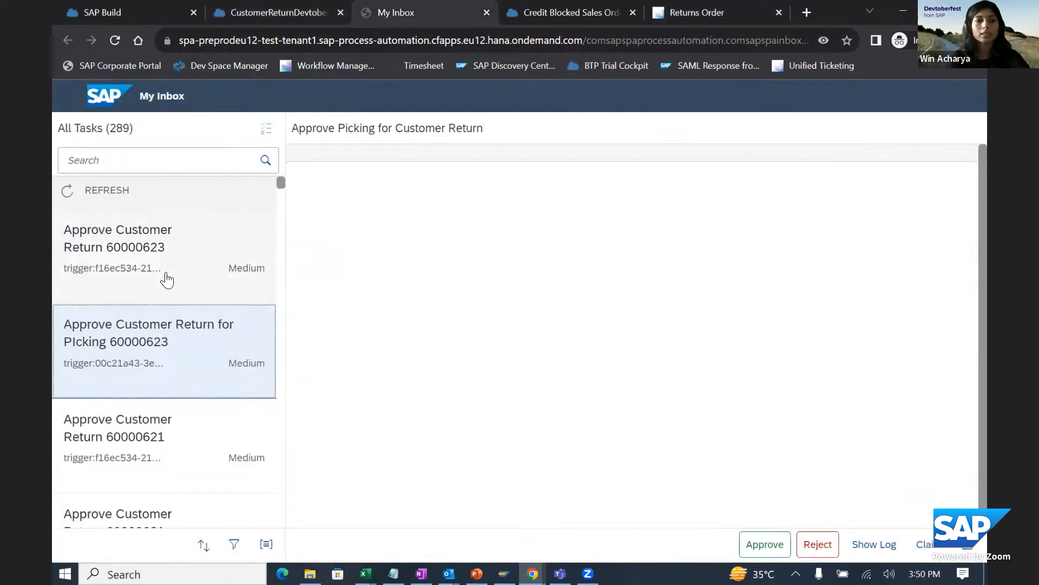
left_click(170, 271)
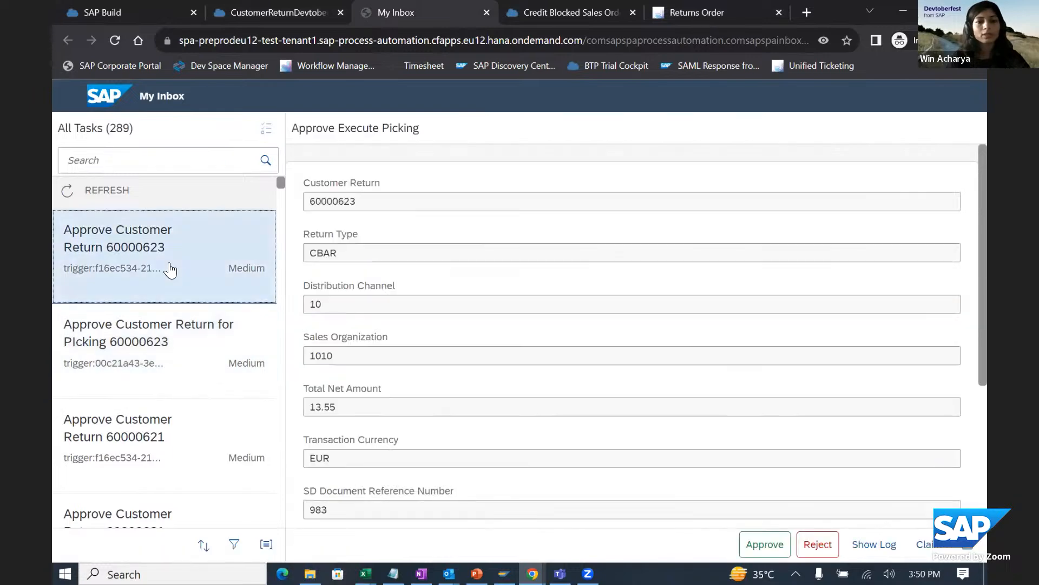
scroll(561, 360, "down", 5)
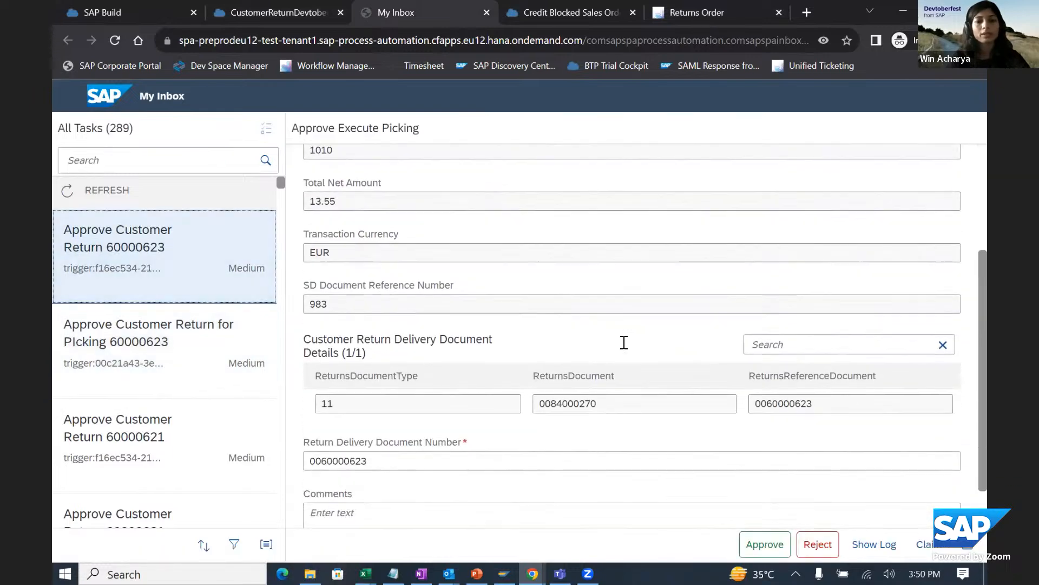
scroll(624, 343, "up", 5)
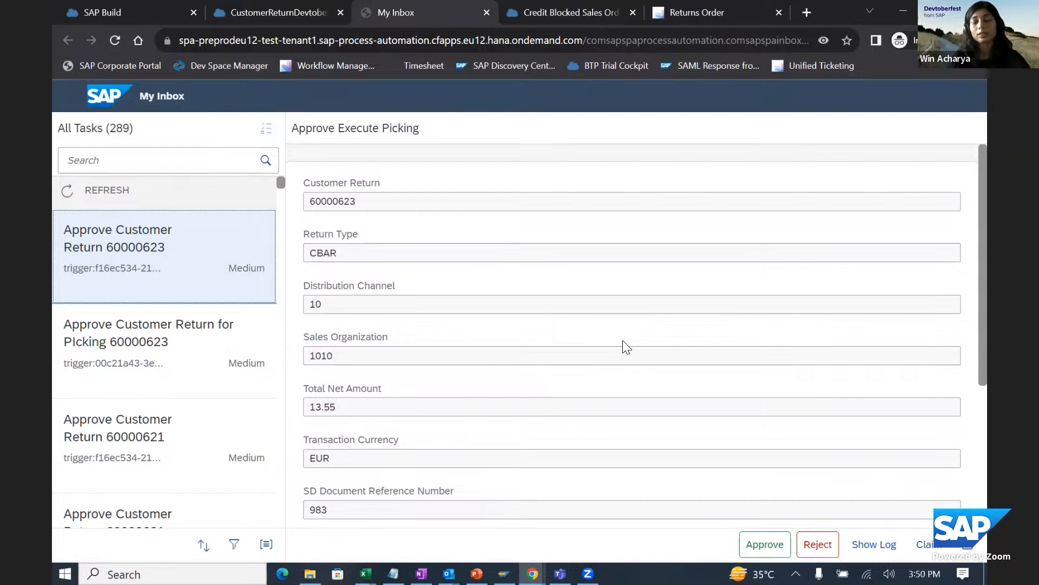
- Approve the new customer return's Approve Picking for Customer Return task with an approval comment, and refresh the task list
left_click(142, 363)
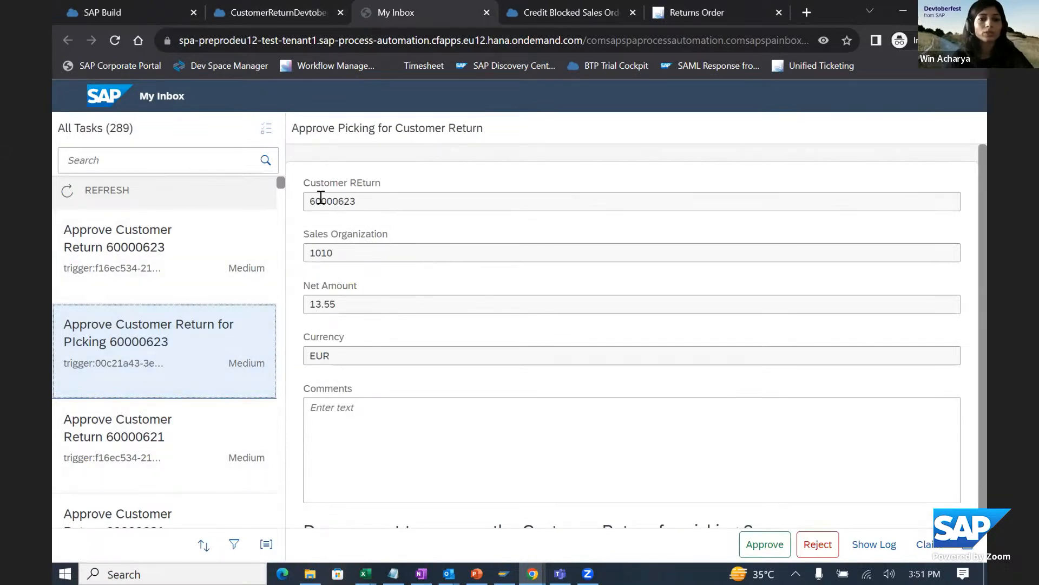
left_click(348, 425)
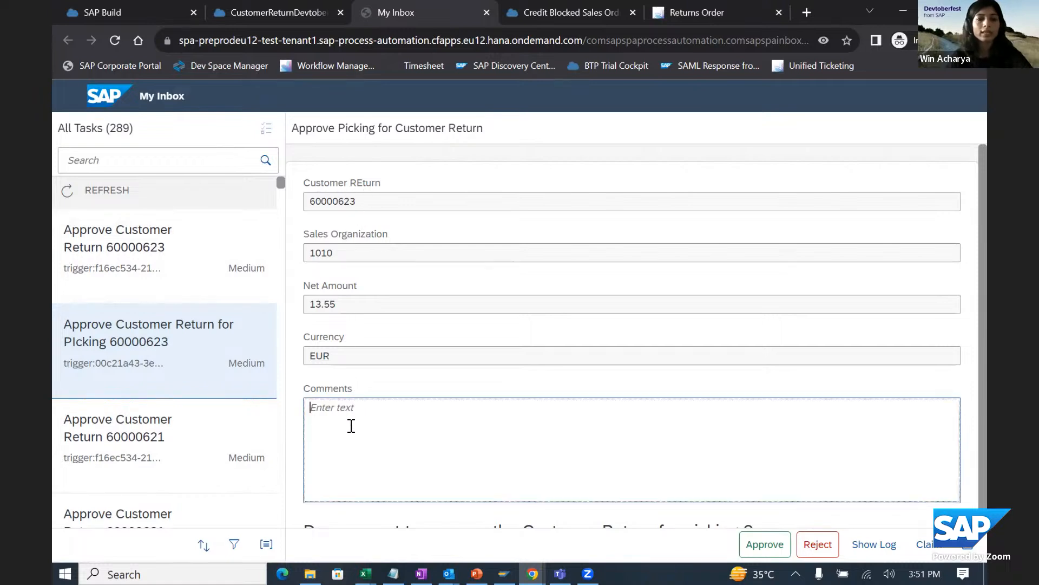
scroll(541, 379, "down", 1)
type("approve")
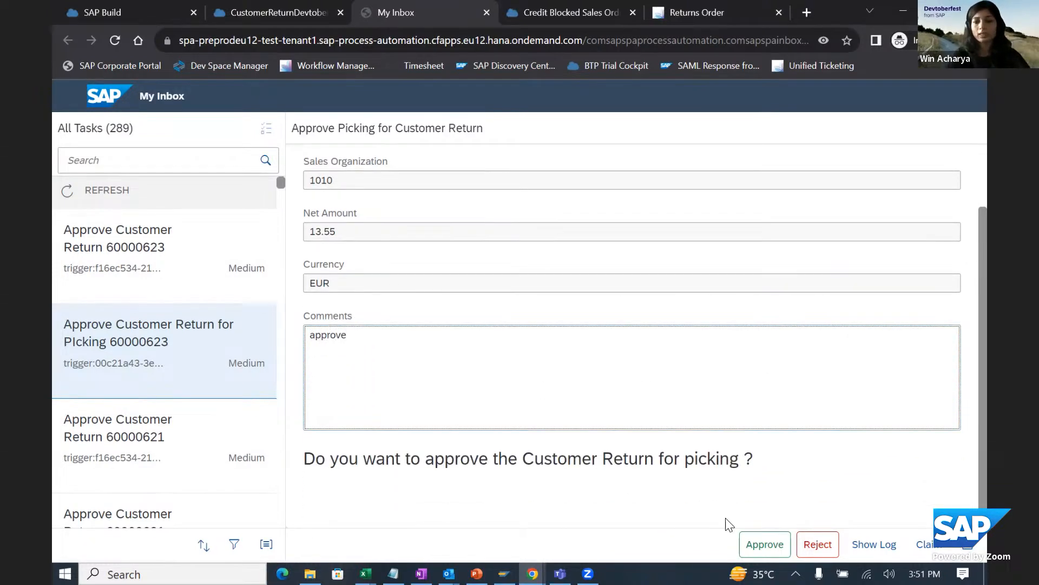
left_click(753, 542)
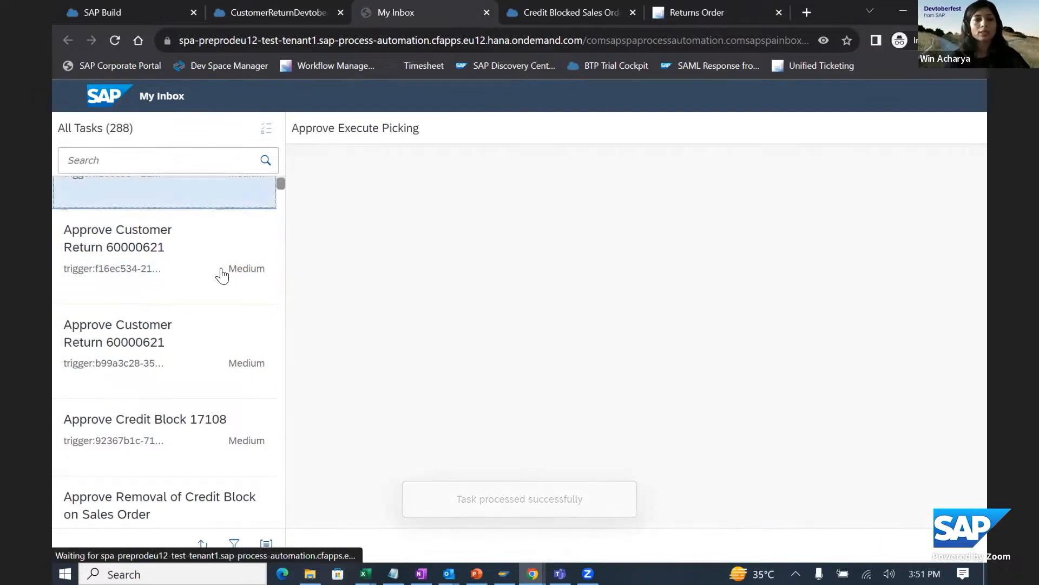
left_click(159, 313)
left_click(179, 191)
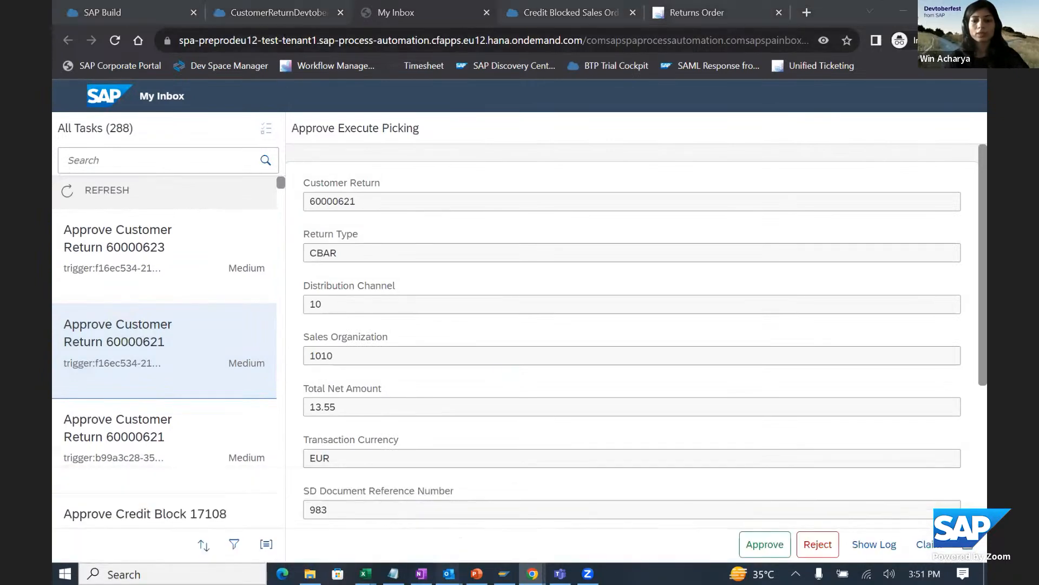
- Switch to Outlook, read the Customer Return Approved for Picking notification mail, and go back to My Inbox in Chrome
mouse_move(449, 574)
left_click(98, 528)
left_click(291, 199)
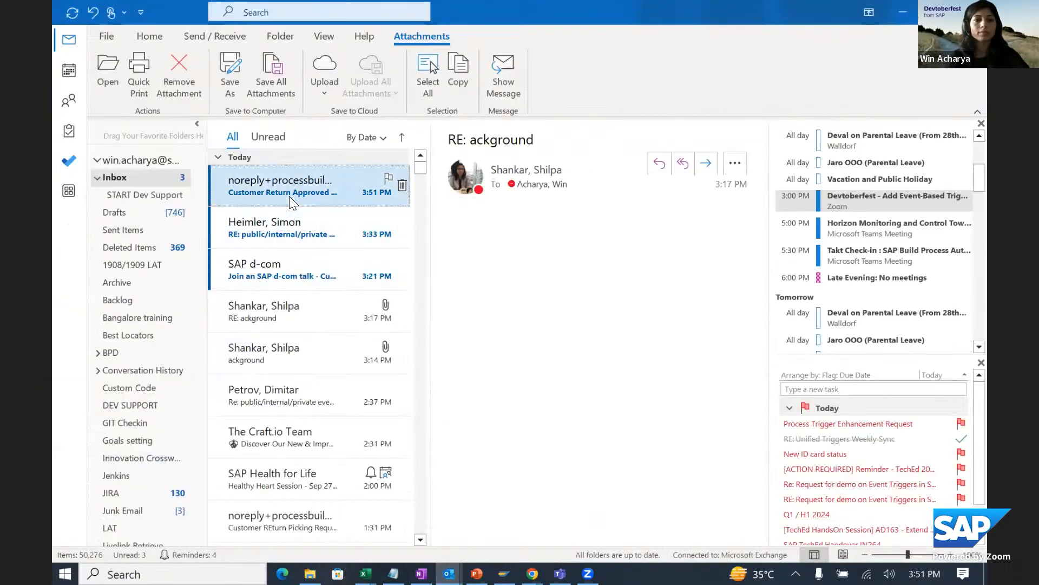
left_click_drag(450, 268, 496, 333)
left_click(533, 574)
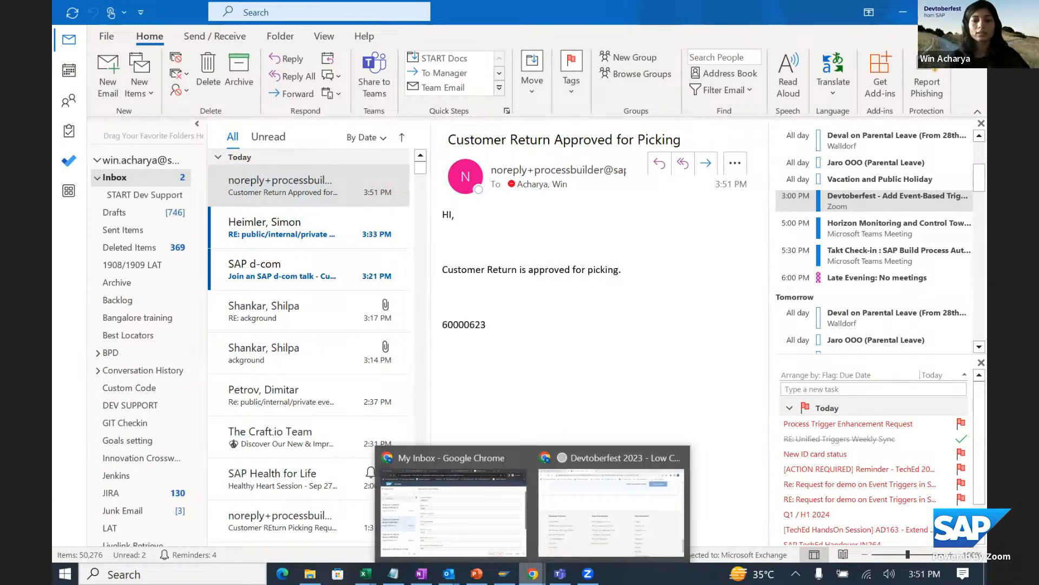
left_click(466, 514)
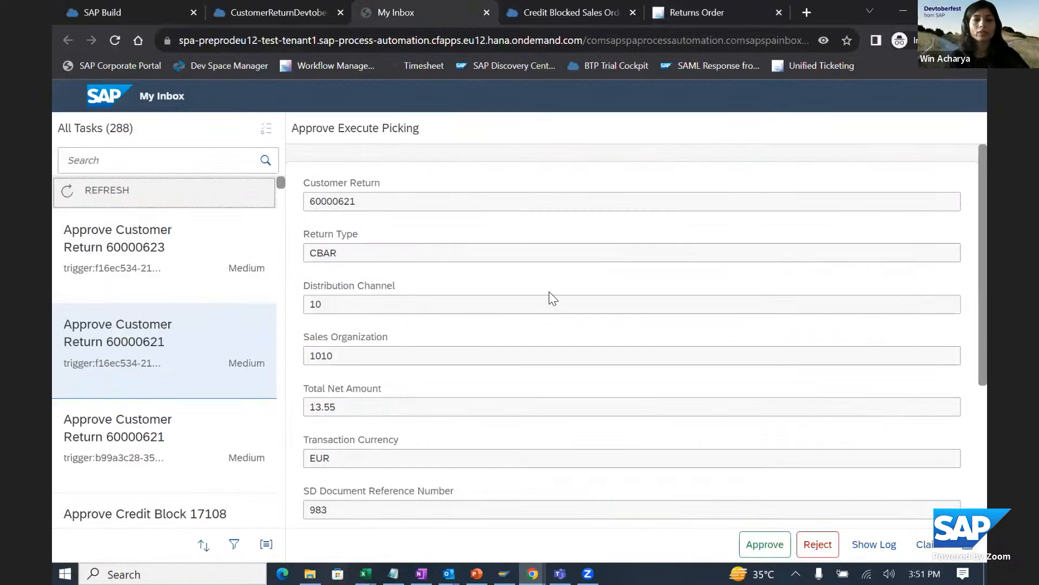
scroll(471, 252, "down", 5)
scroll(474, 256, "up", 2)
scroll(474, 257, "up", 3)
left_click(263, 18)
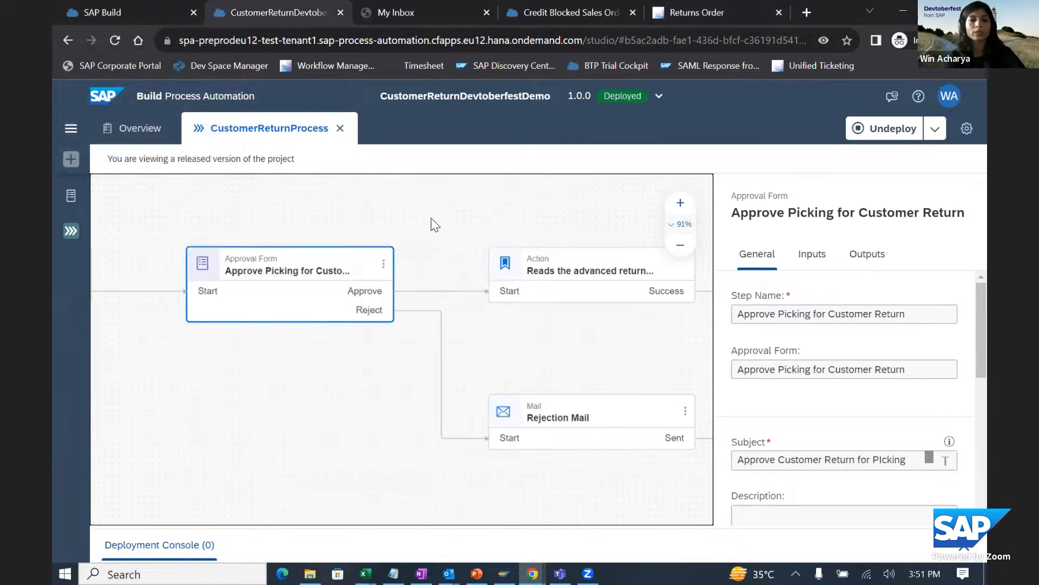
scroll(431, 217, "down", 3)
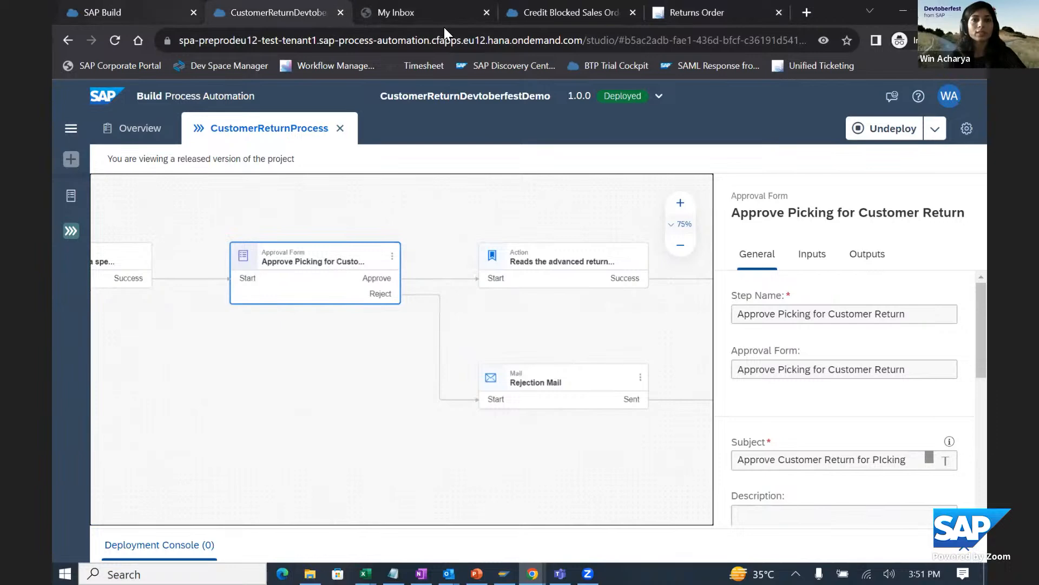
left_click(382, 16)
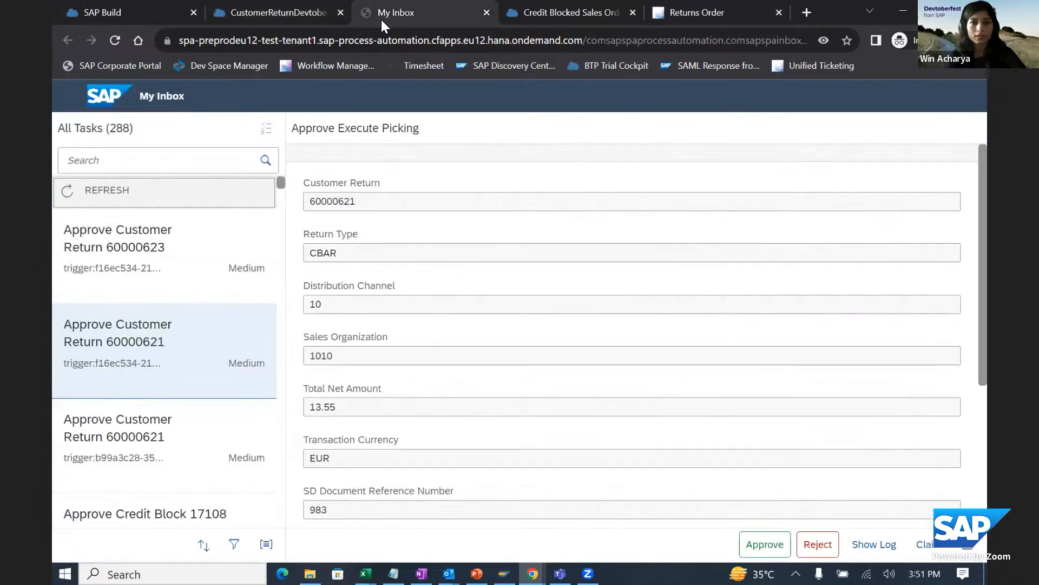
- Go to the Credit Blocked Sales Order - Devtoberfest demo project and log on again to restore its timed-out session
left_click(693, 18)
left_click(554, 18)
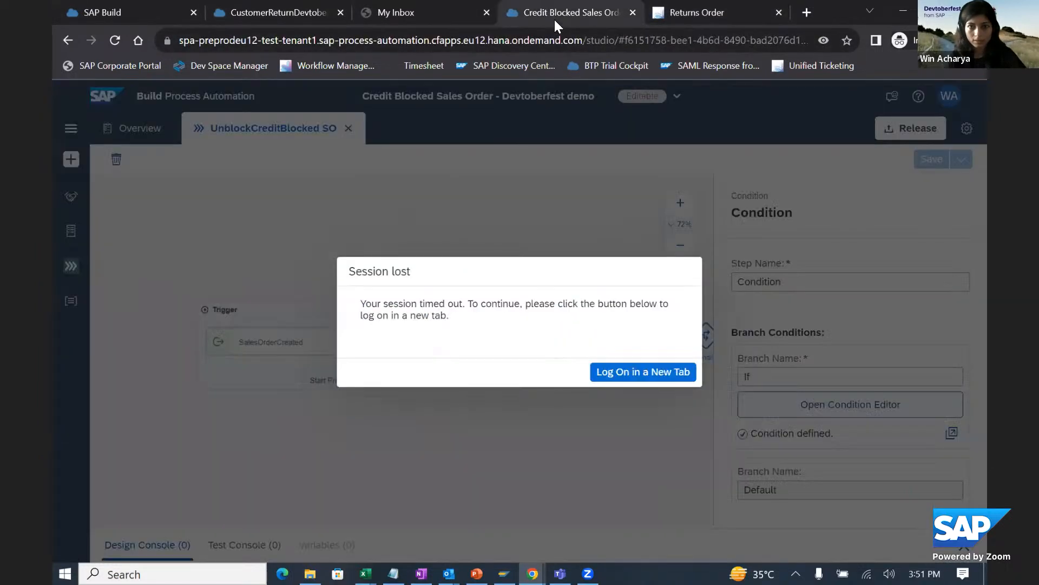
left_click(604, 372)
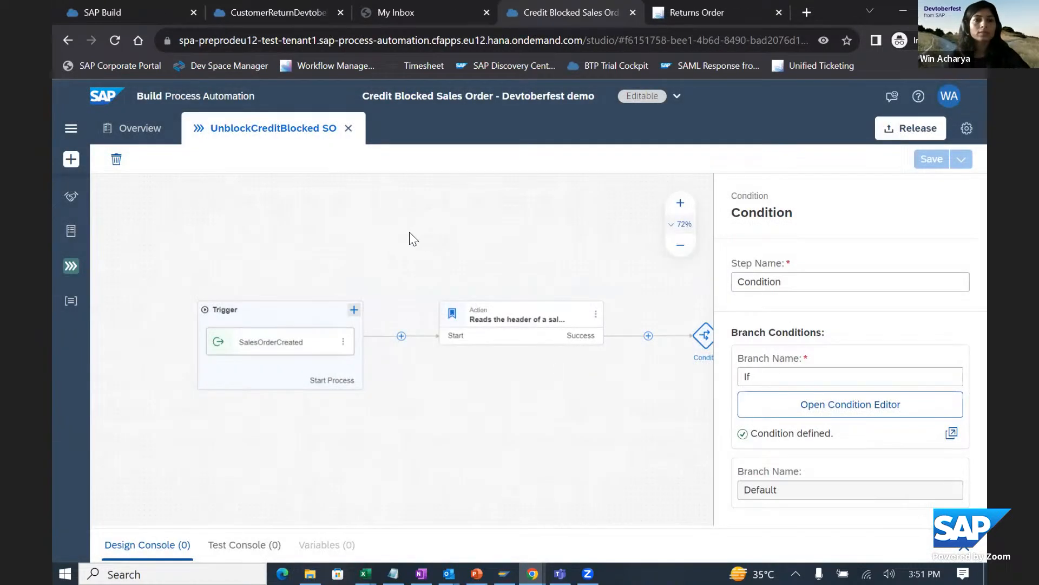
- Examine the UnblockCreditBlocked SO process from the SalesOrderCreated trigger through the sales order header action to the condition
scroll(382, 235, "down", 2)
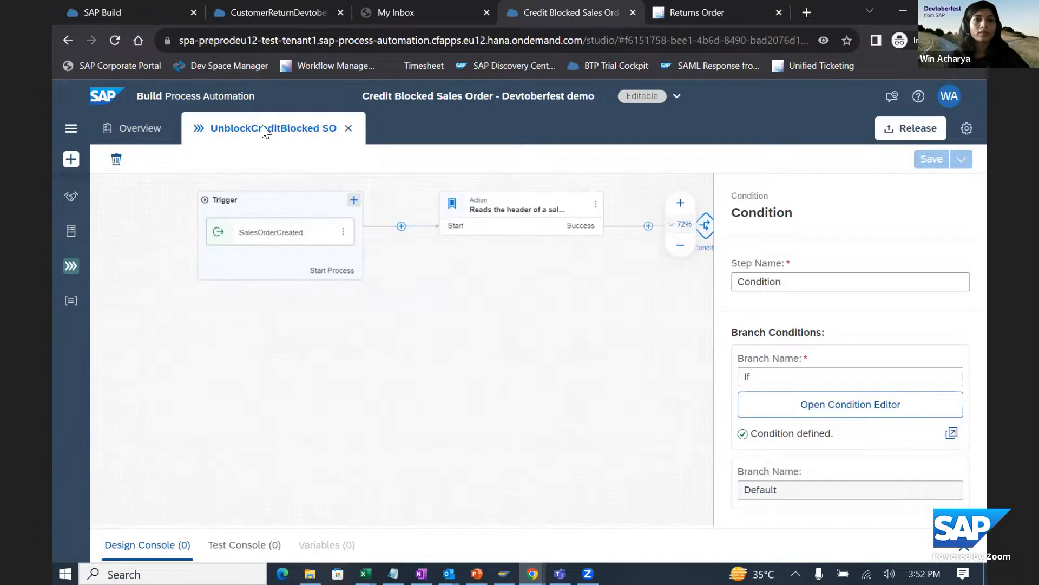
left_click_drag(380, 190, 363, 264)
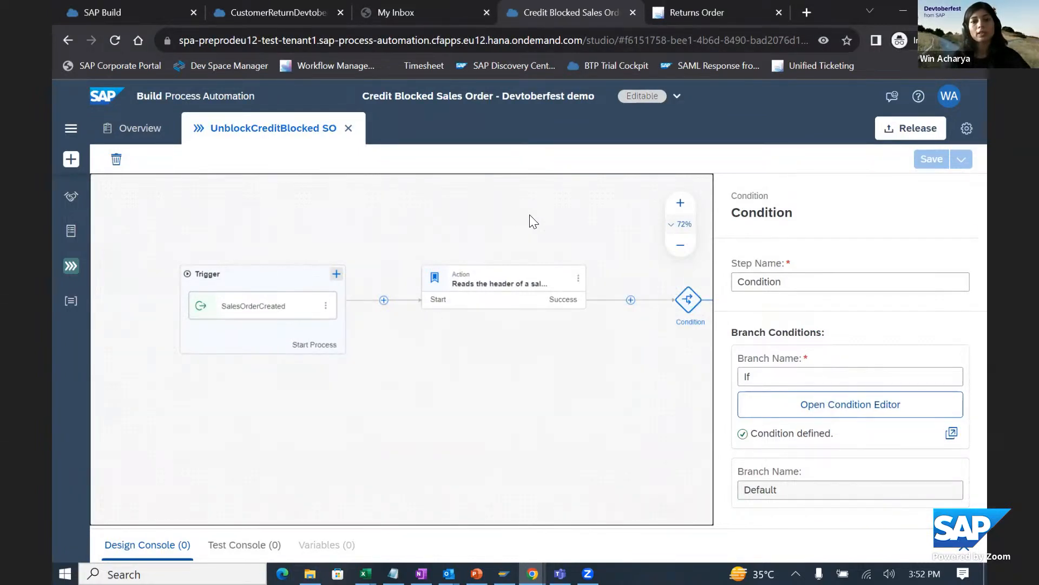
left_click(441, 229)
left_click_drag(441, 230, 187, 226)
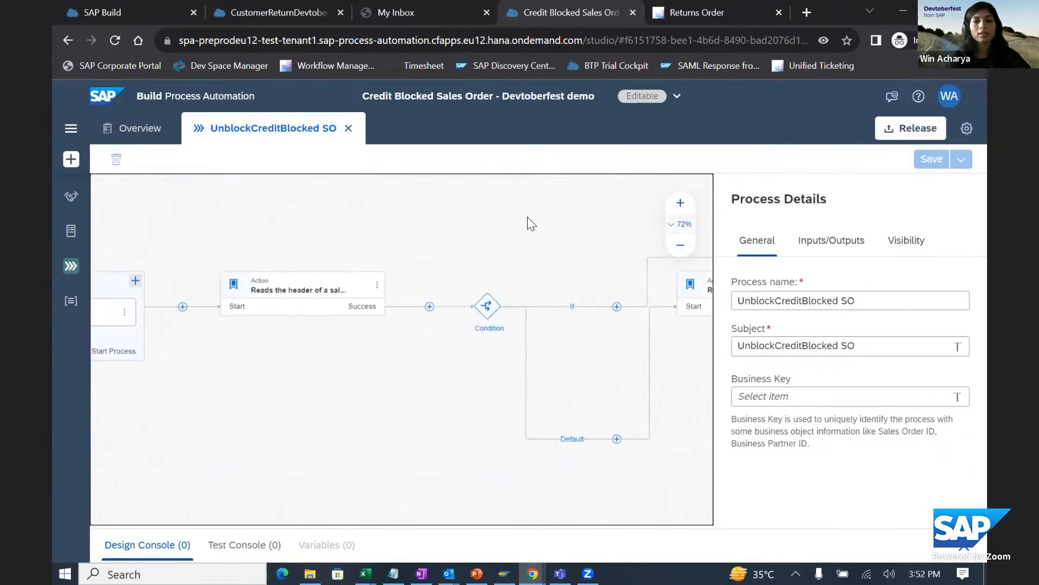
left_click_drag(182, 307, 317, 312)
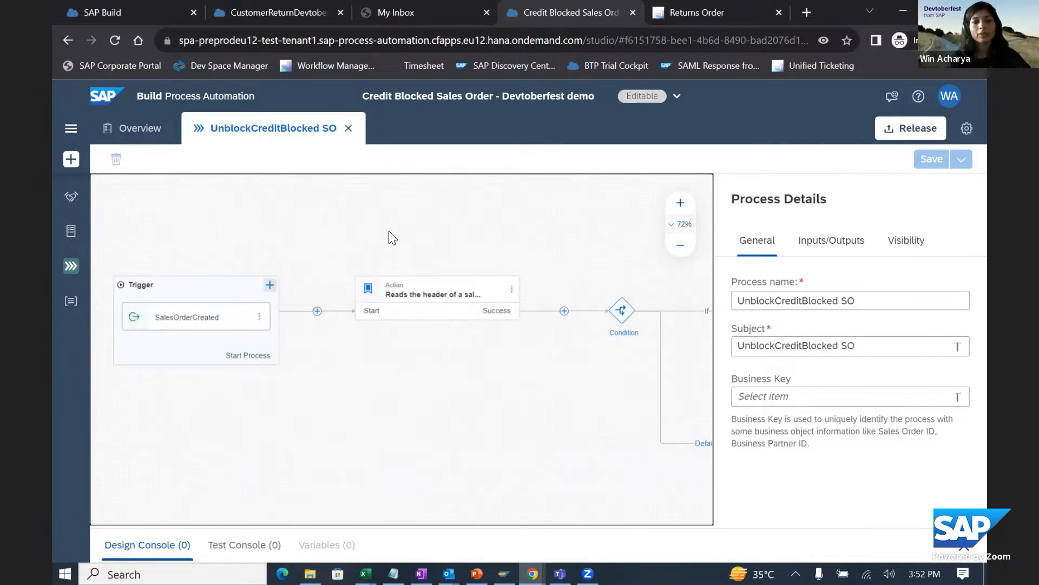
left_click_drag(316, 244, 217, 255)
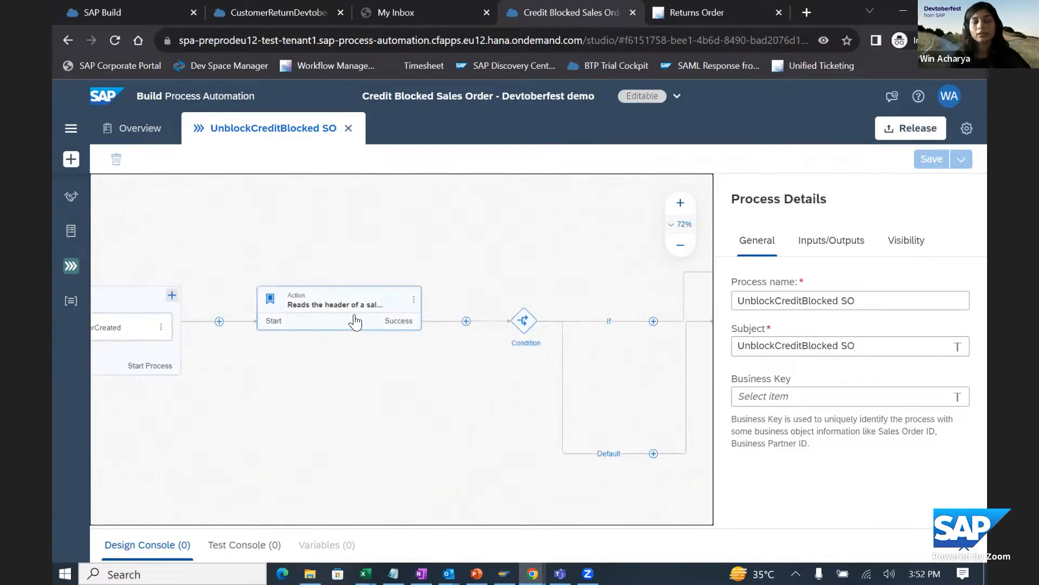
left_click_drag(526, 234, 320, 245)
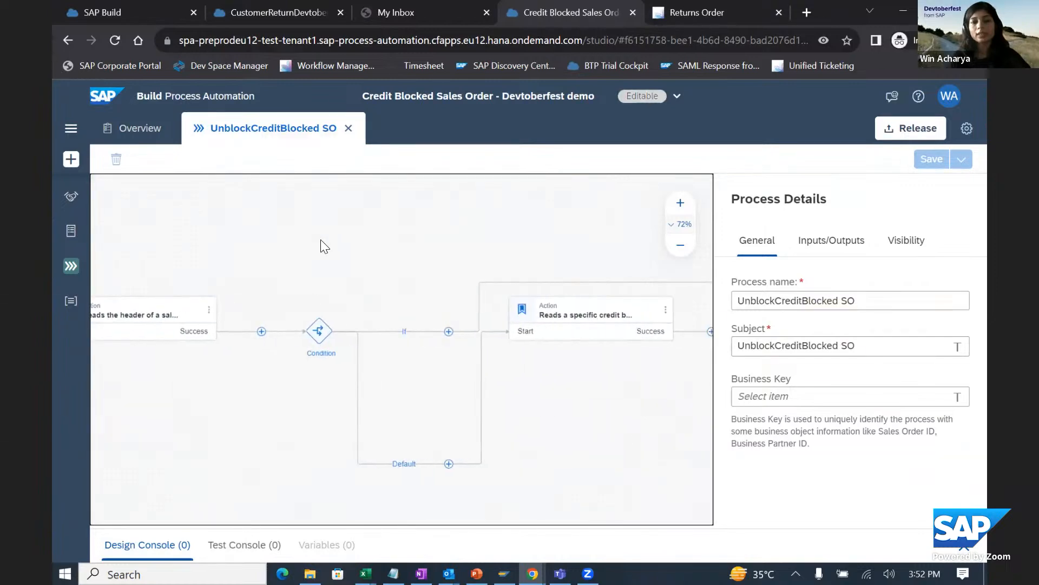
- Inspect the If branch criteria of the process condition without changing them, and review the surrounding steps back to the trigger
left_click(318, 331)
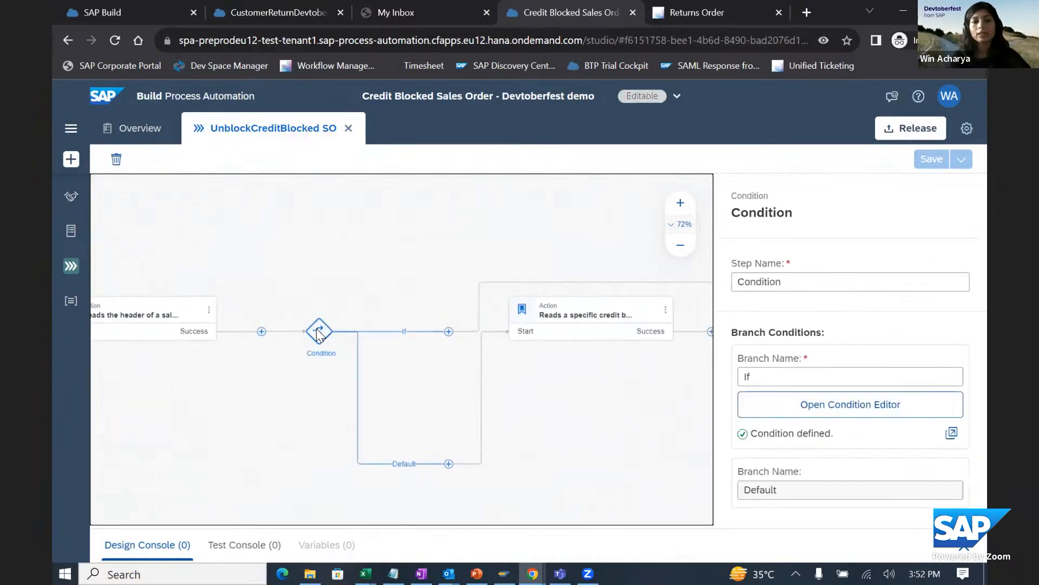
left_click(811, 414)
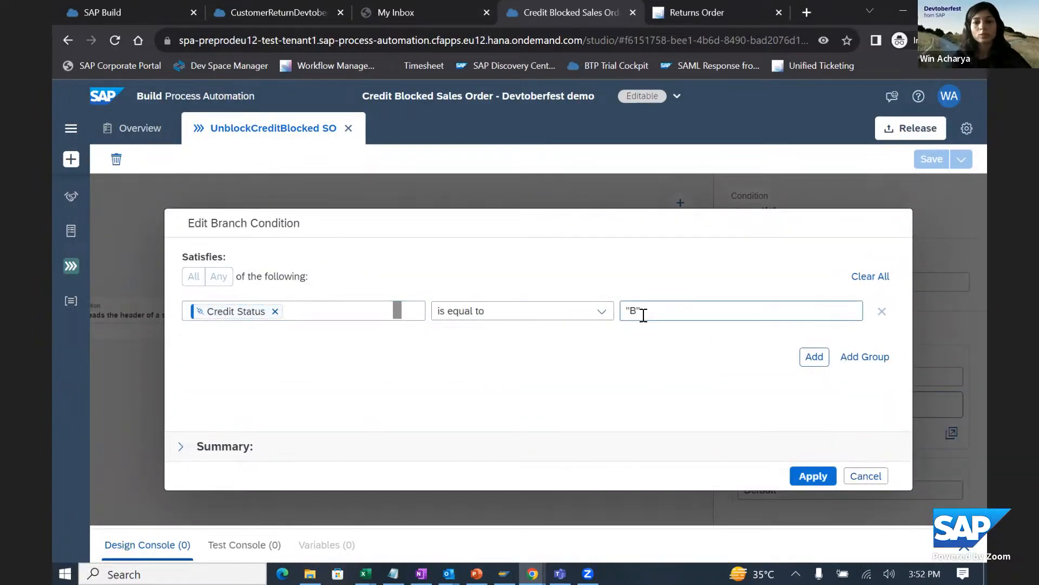
left_click(864, 475)
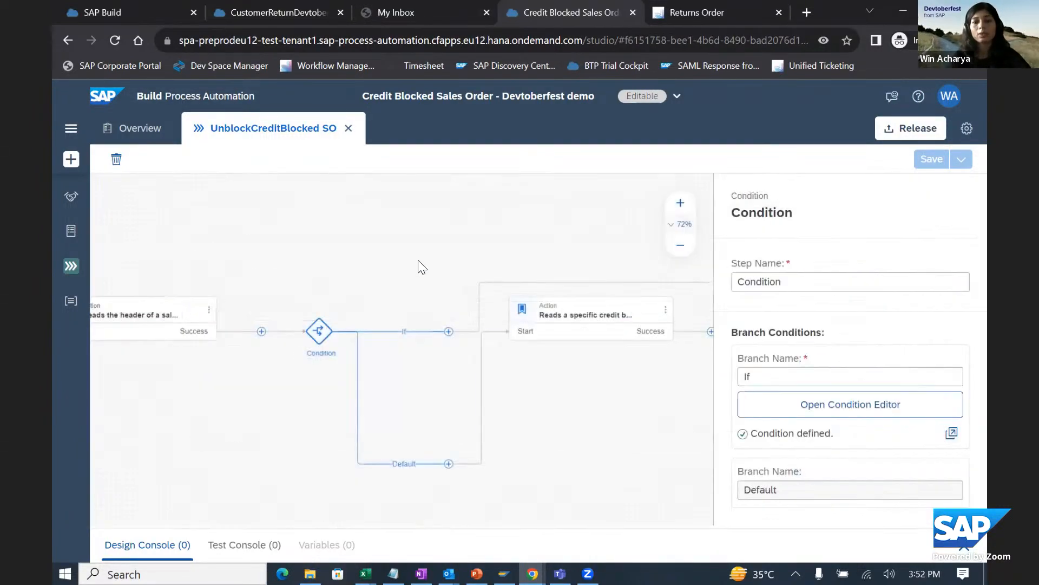
left_click_drag(244, 265, 208, 268)
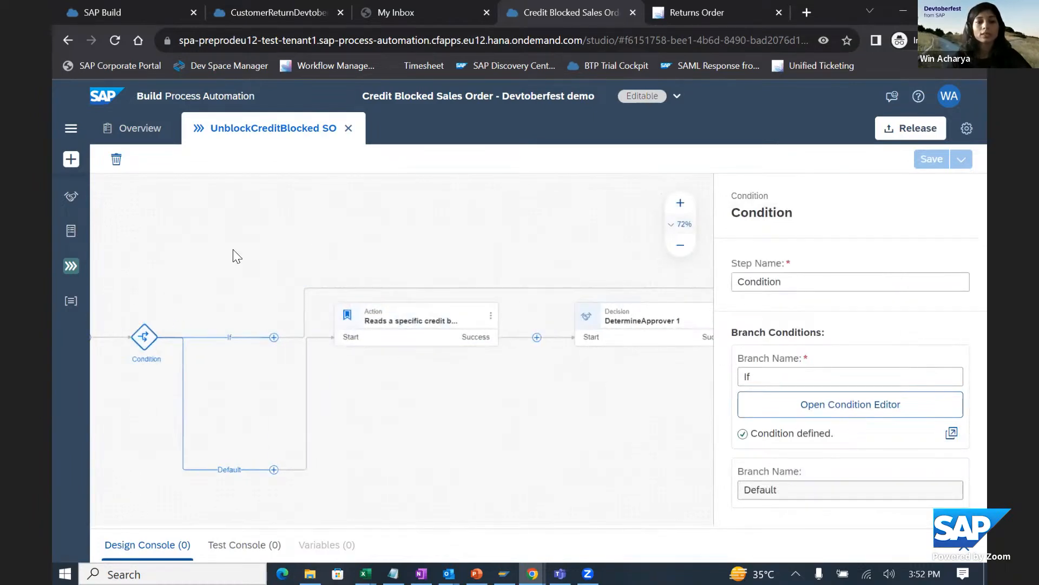
left_click_drag(233, 257, 592, 262)
left_click_drag(471, 265, 529, 265)
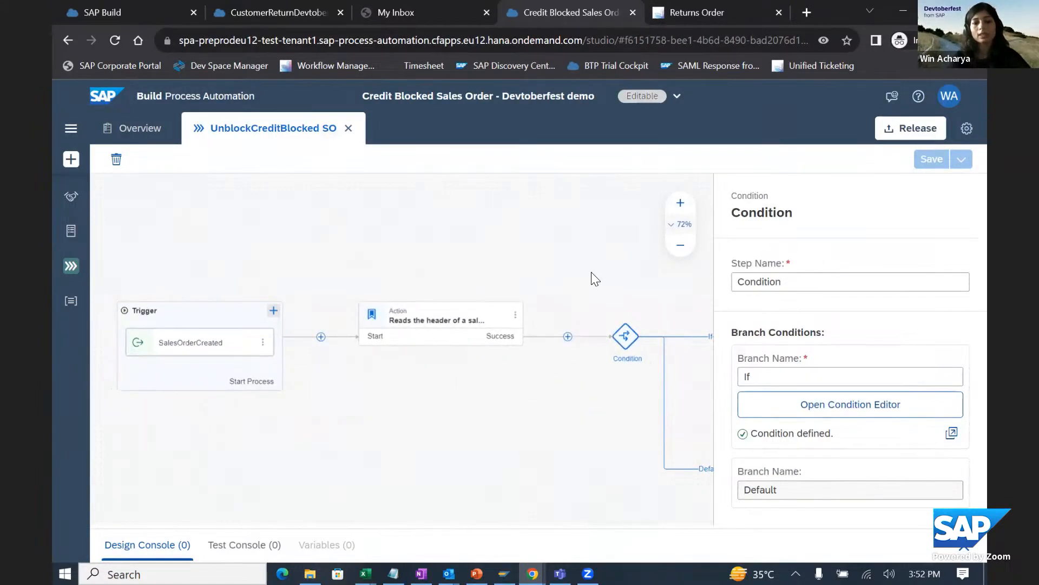
left_click_drag(592, 272, 510, 274)
- Switch to PowerPoint and show slide 8, the demo on releasing credit blocked sales orders with event triggers
left_click(475, 571)
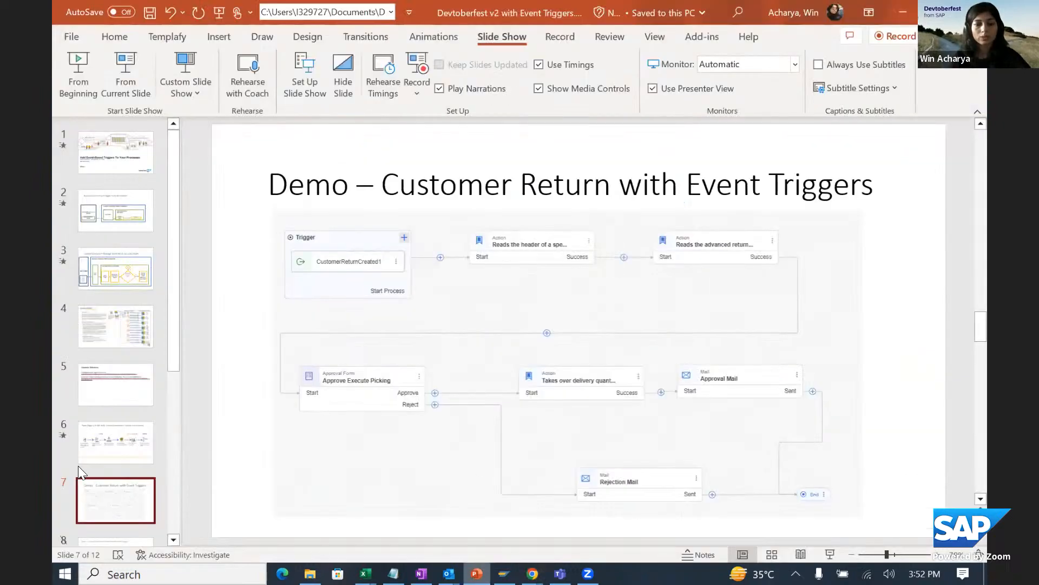
scroll(116, 466, "down", 2)
left_click(132, 506)
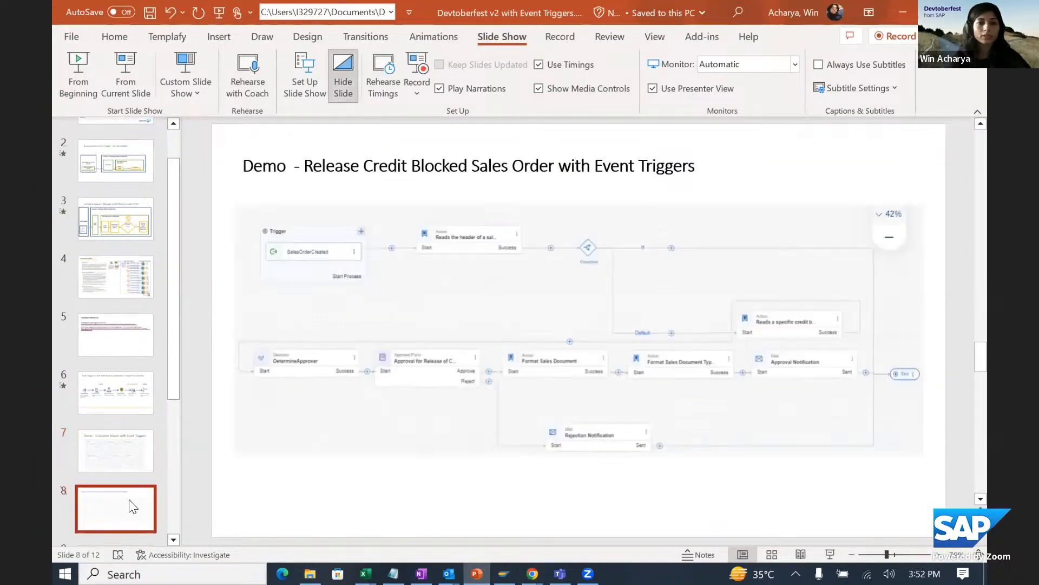
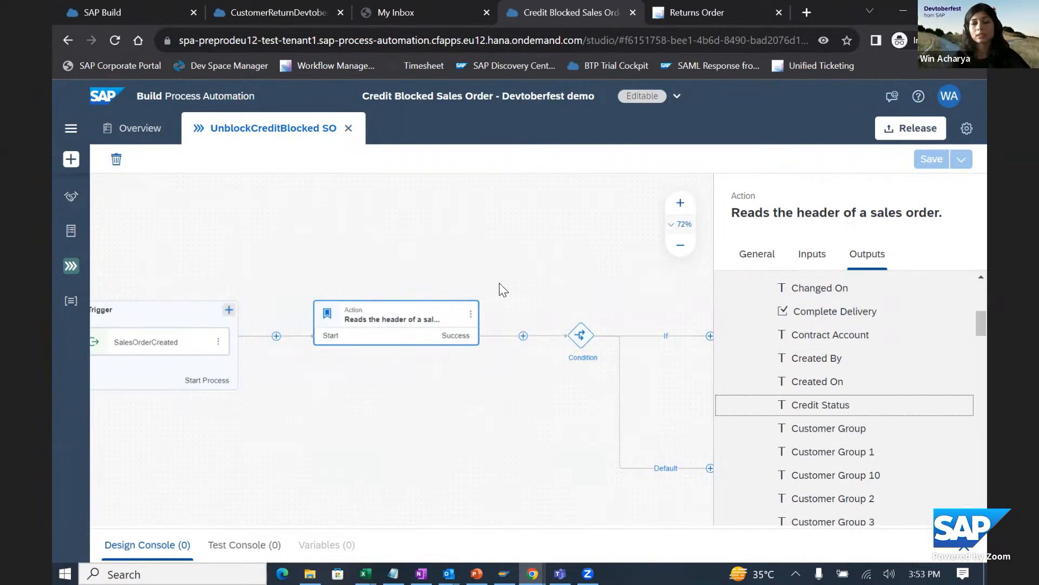
- Examine the outputs of the action that reads a specific credit blocked sales document, down to SD Document Category
left_click_drag(570, 241, 276, 232)
left_click_drag(596, 354, 375, 346)
left_click(359, 307)
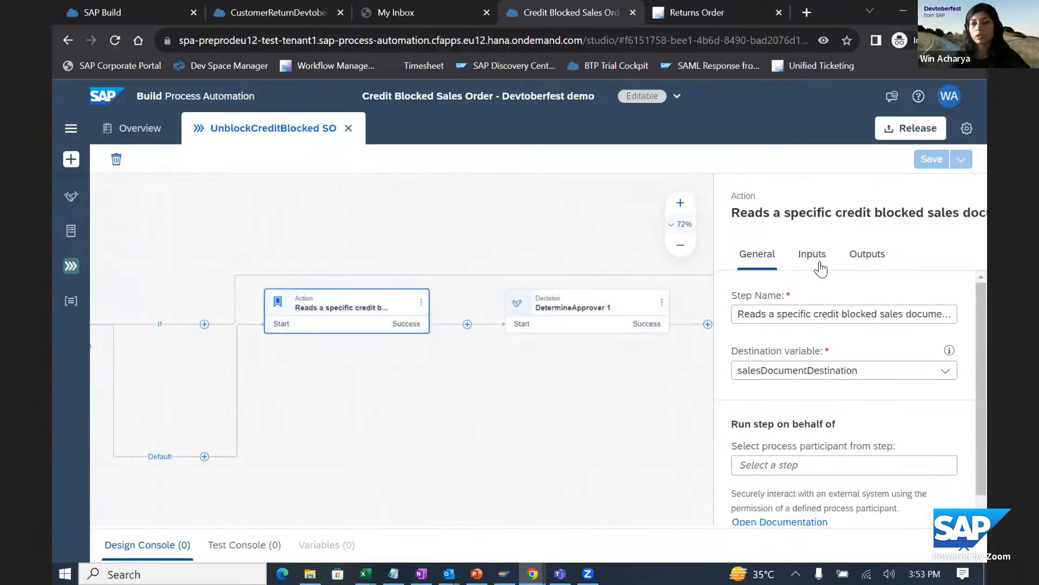
left_click(863, 255)
left_click(737, 300)
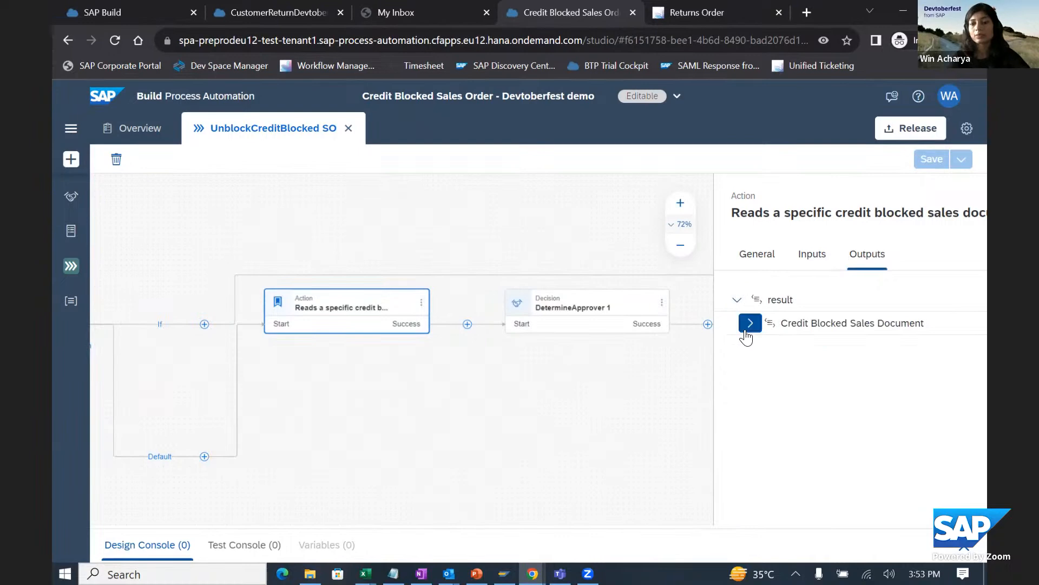
left_click(749, 320)
scroll(889, 416, "down", 2)
scroll(889, 415, "down", 2)
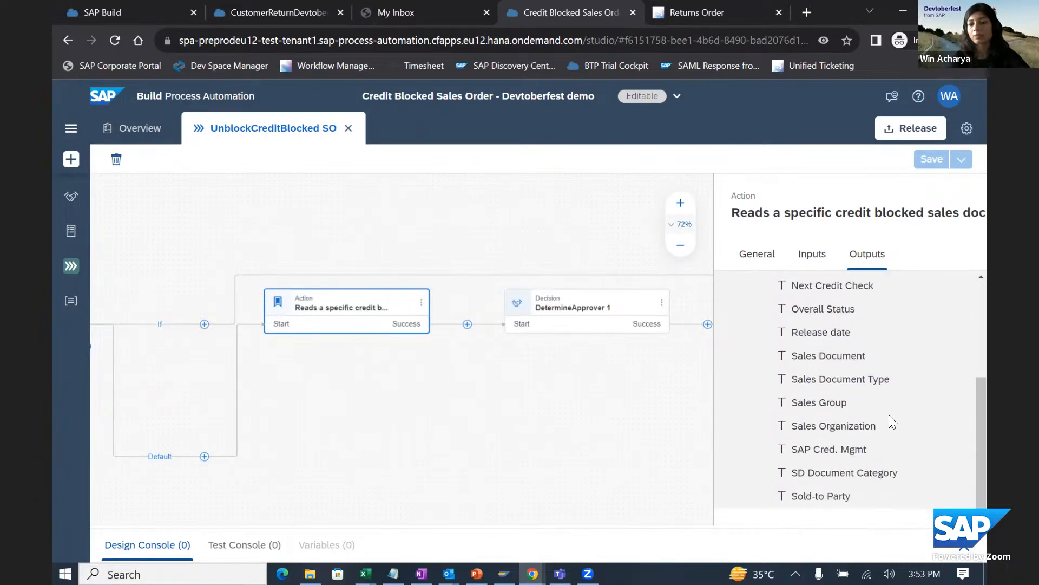
left_click_drag(794, 474, 902, 473)
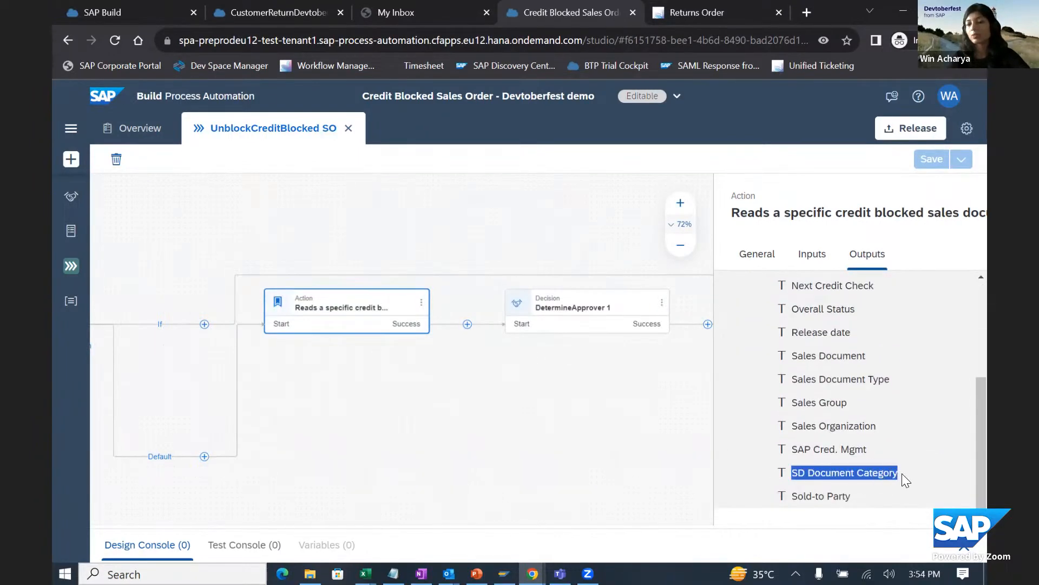
left_click(909, 464)
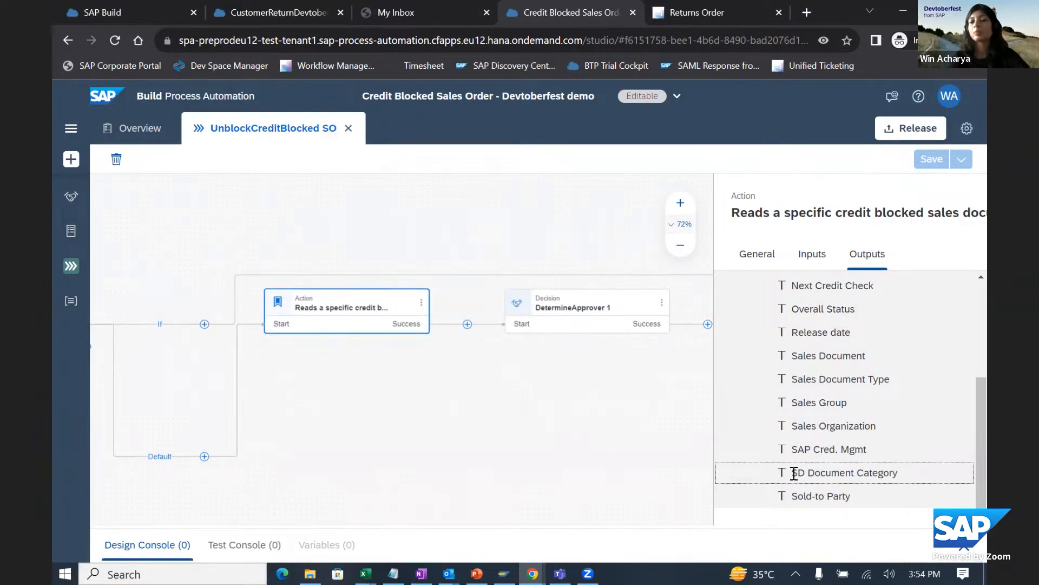
left_click_drag(795, 474, 913, 471)
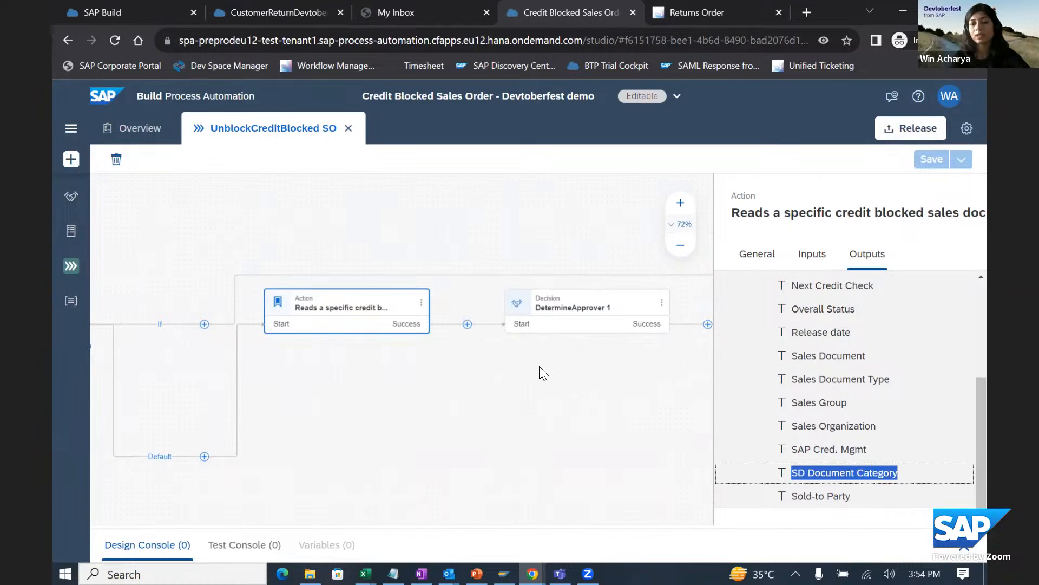
- Open the DetermineApprover decision for editing and examine the decision table of its approver details rule
left_click_drag(474, 385, 304, 410)
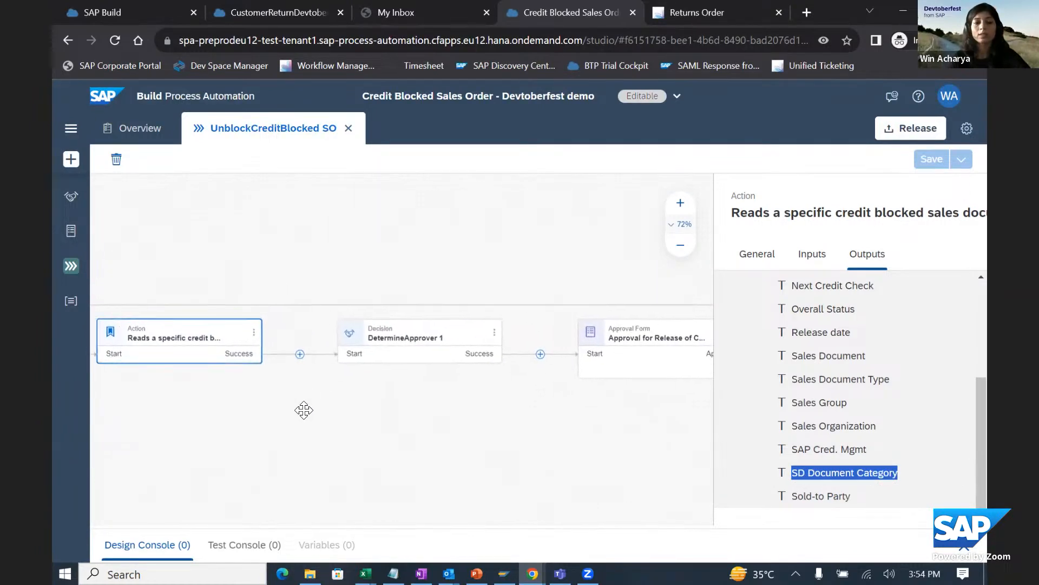
left_click(398, 353)
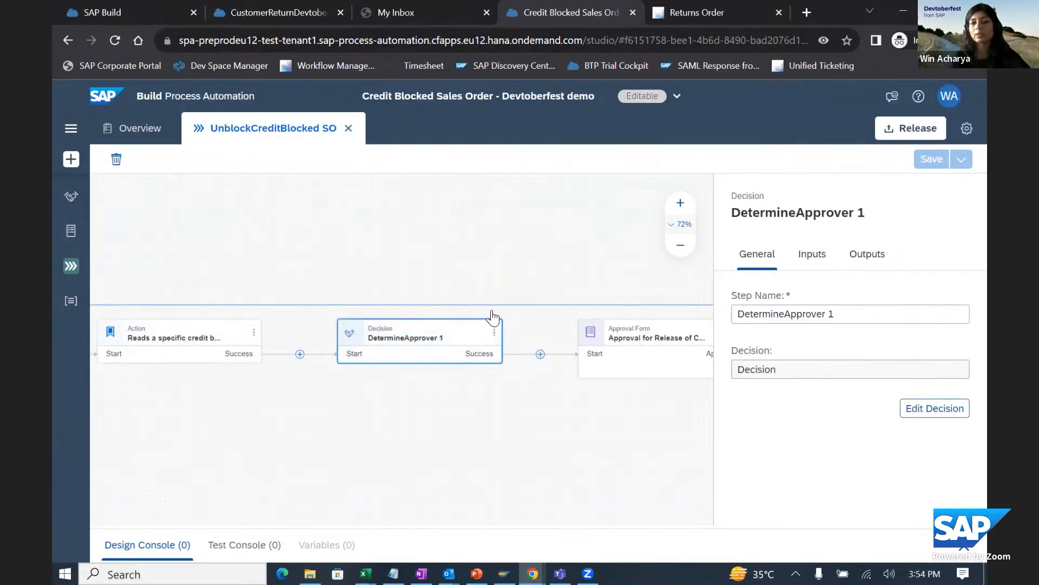
left_click(494, 332)
left_click(523, 357)
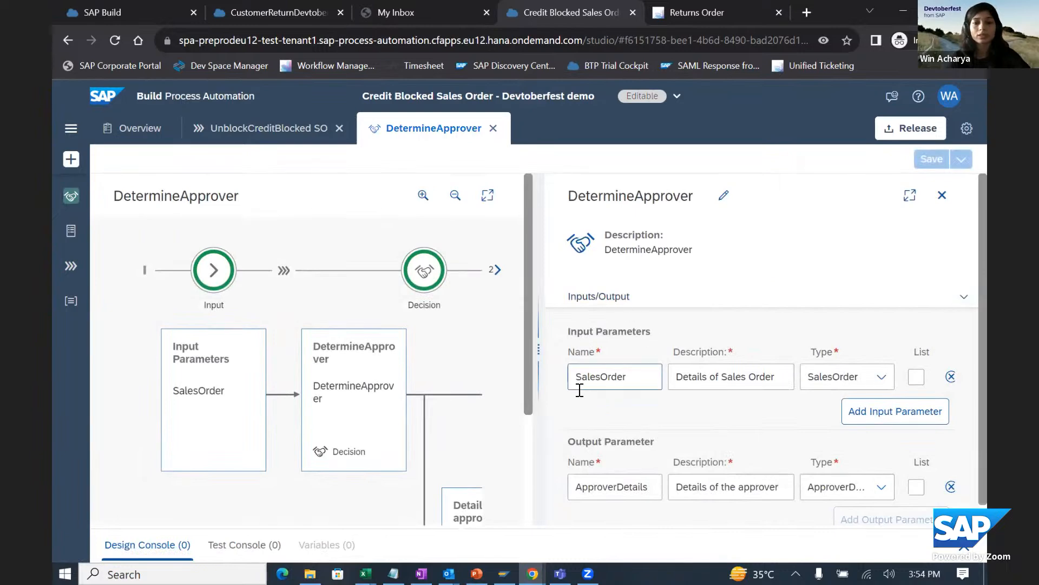
scroll(417, 384, "down", 3)
mouse_move(458, 433)
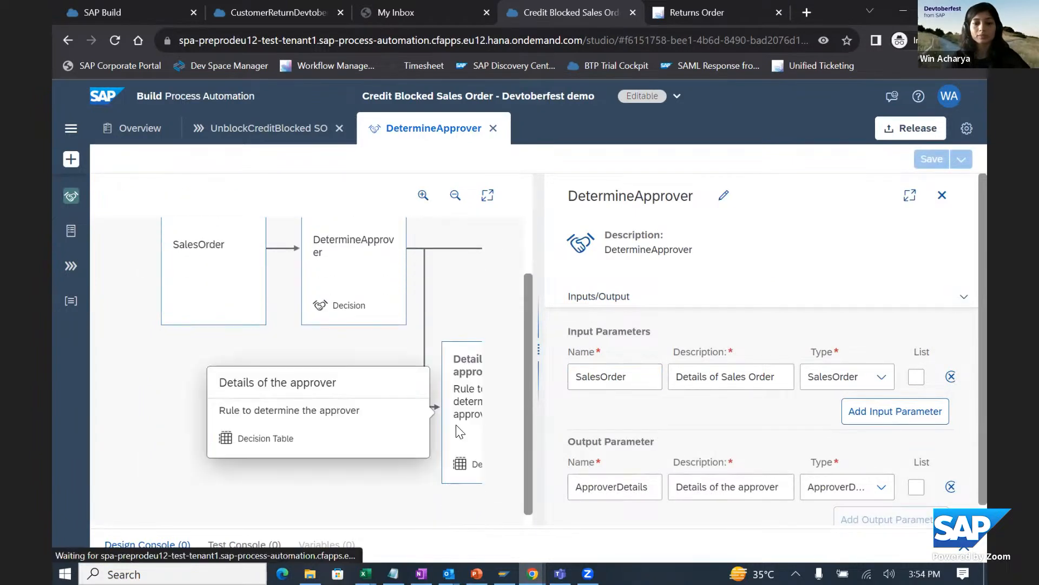
left_click(445, 358)
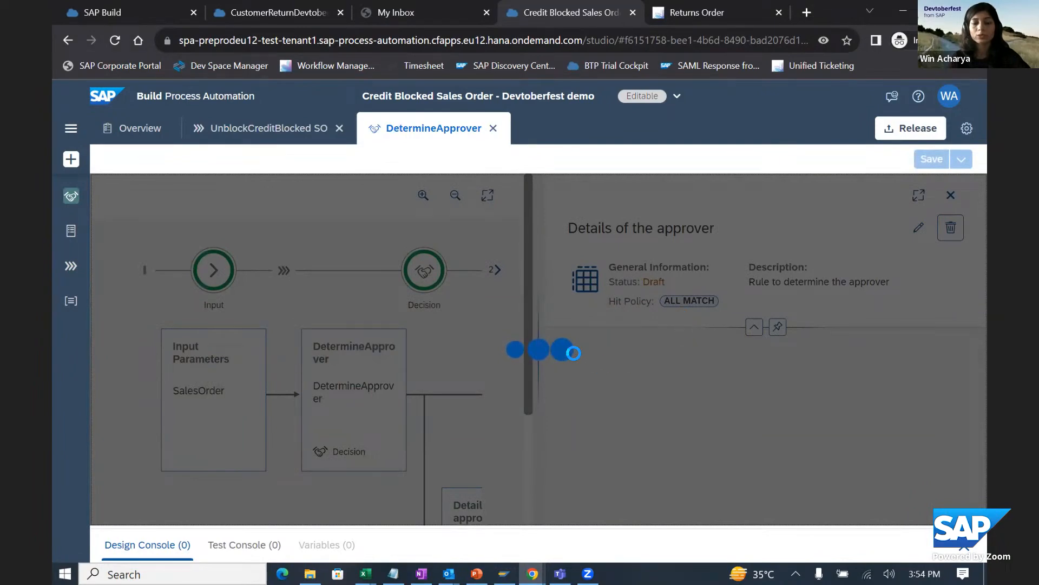
scroll(718, 348, "down", 2)
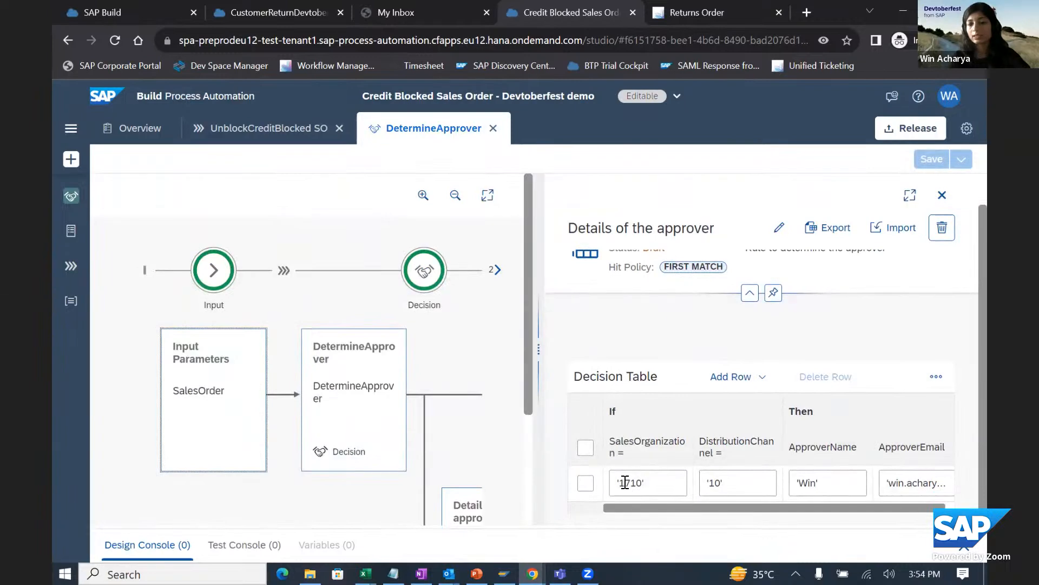
left_click_drag(700, 504, 835, 504)
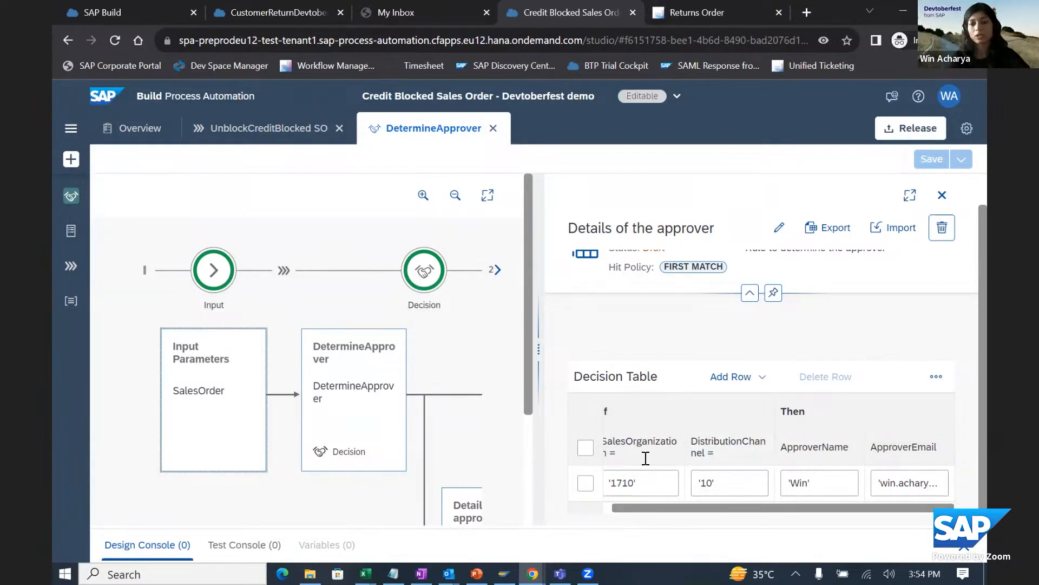
- Return to the UnblockCreditBlocked SO process and review the steps from the approval form through Format Sales Order Category to the release action
left_click(261, 130)
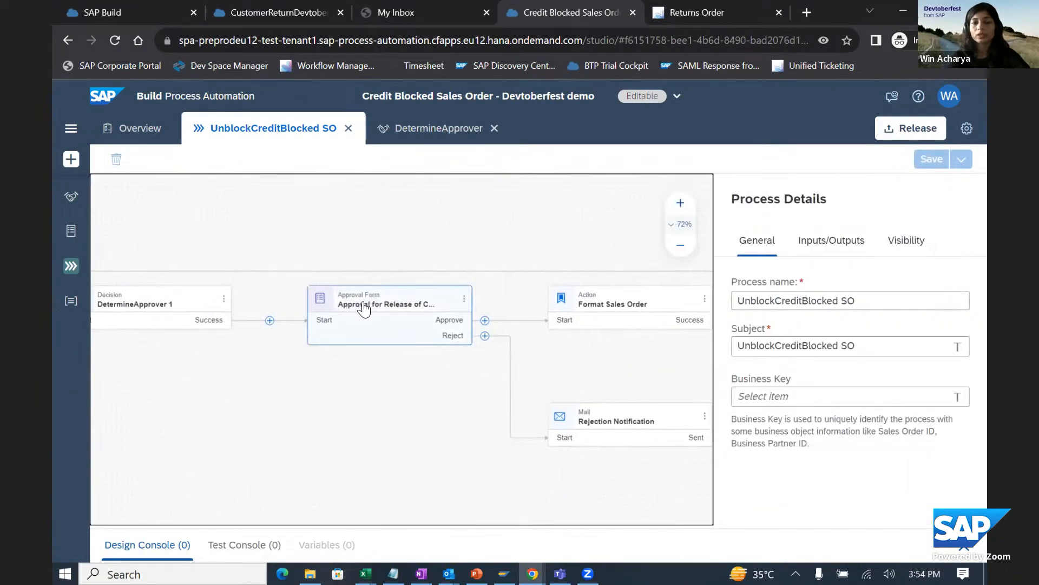
left_click_drag(496, 225, 369, 225)
left_click_drag(438, 423, 177, 401)
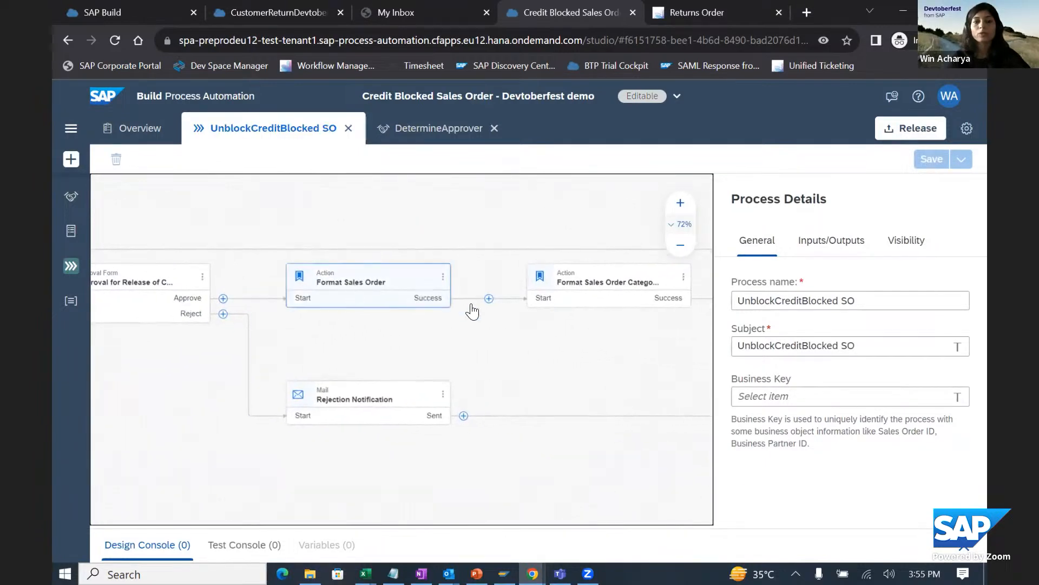
left_click_drag(550, 327, 434, 333)
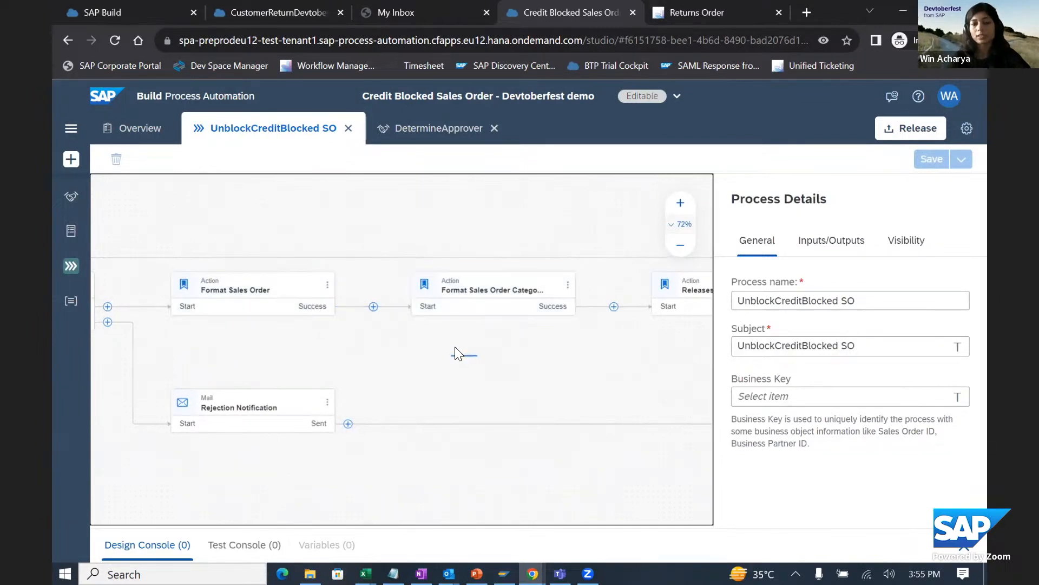
left_click(485, 303)
left_click_drag(545, 213, 385, 225)
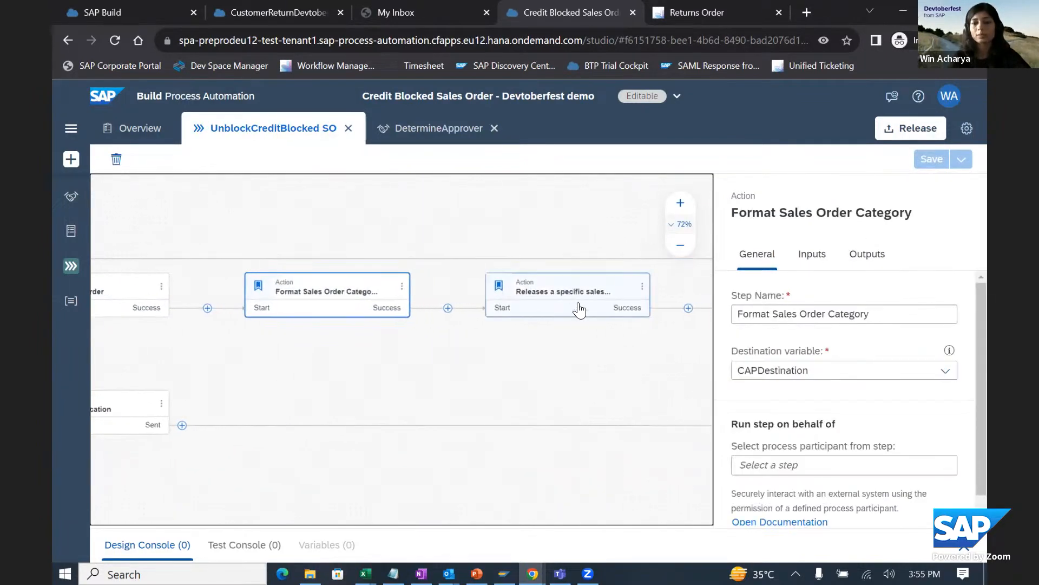
left_click_drag(543, 357, 698, 358)
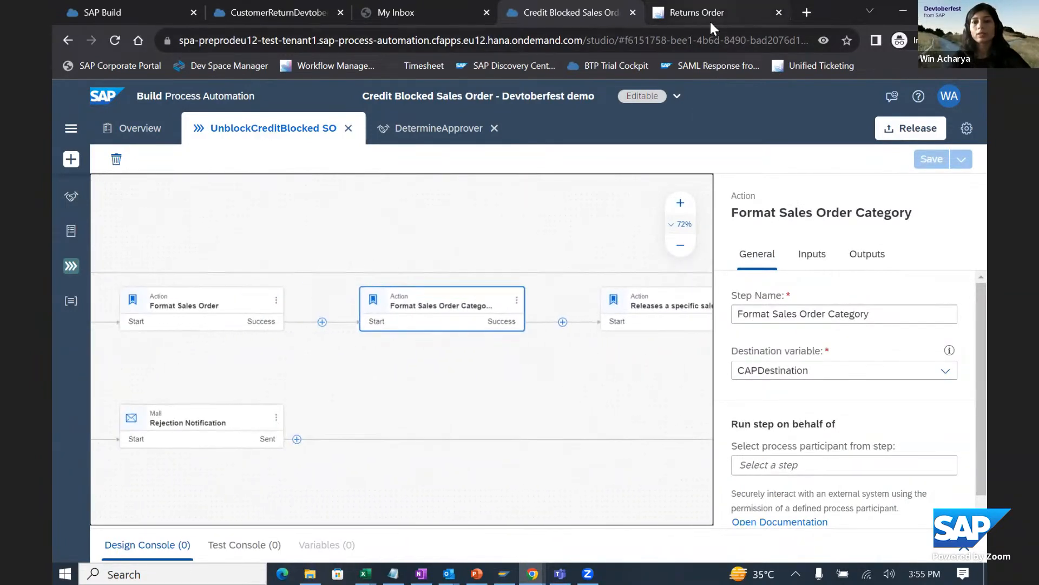
- Log off the S/4HANA session that shows the Returns Order and close its browser page
left_click(710, 21)
left_click(956, 94)
left_click(868, 287)
left_click(542, 351)
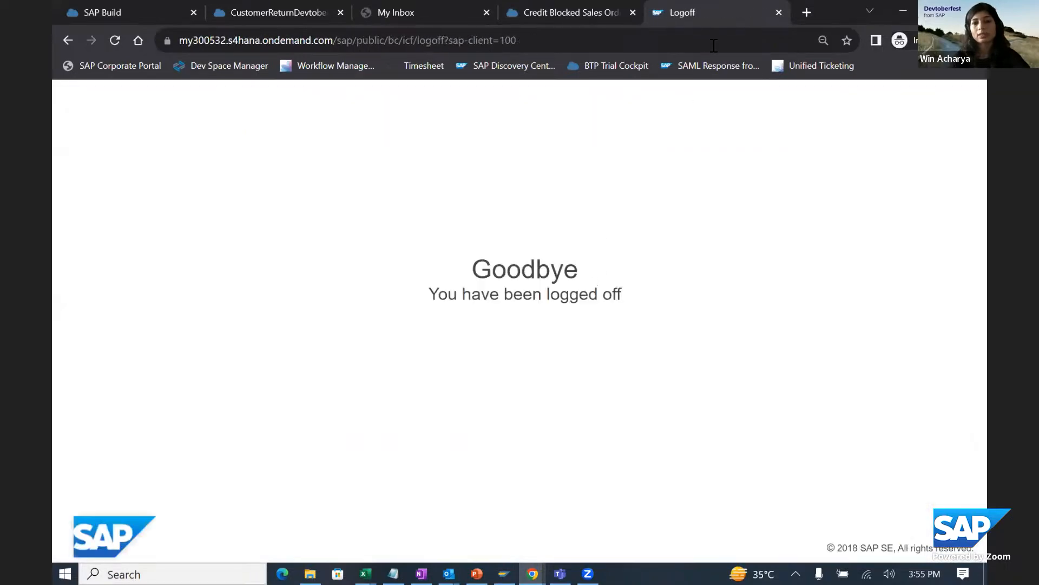
left_click(778, 12)
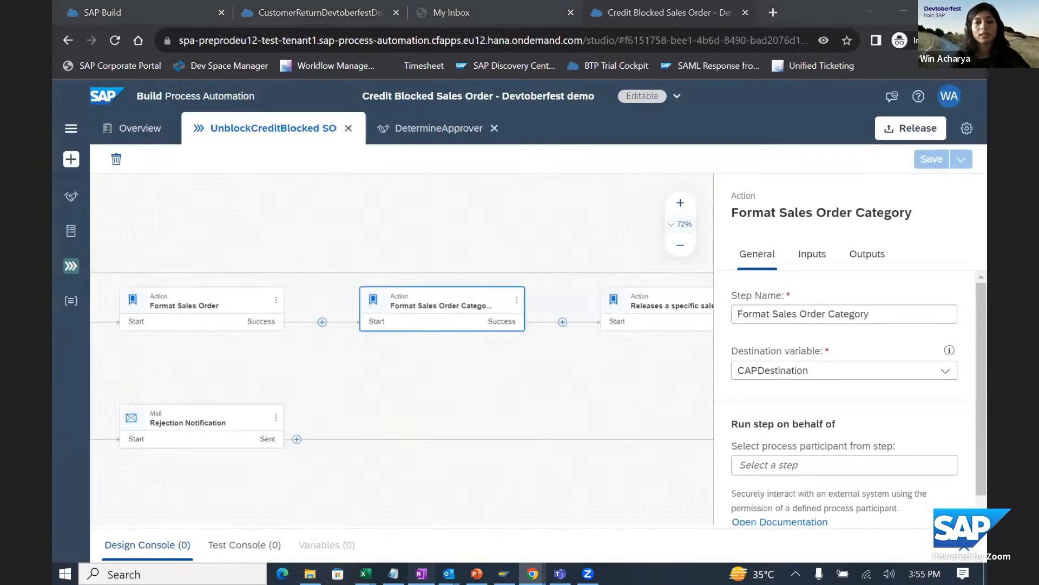
- Switch to OneNote, open the S/4HANA link, and log on as INTERNAL_SALES_REP with the account password
left_click(422, 573)
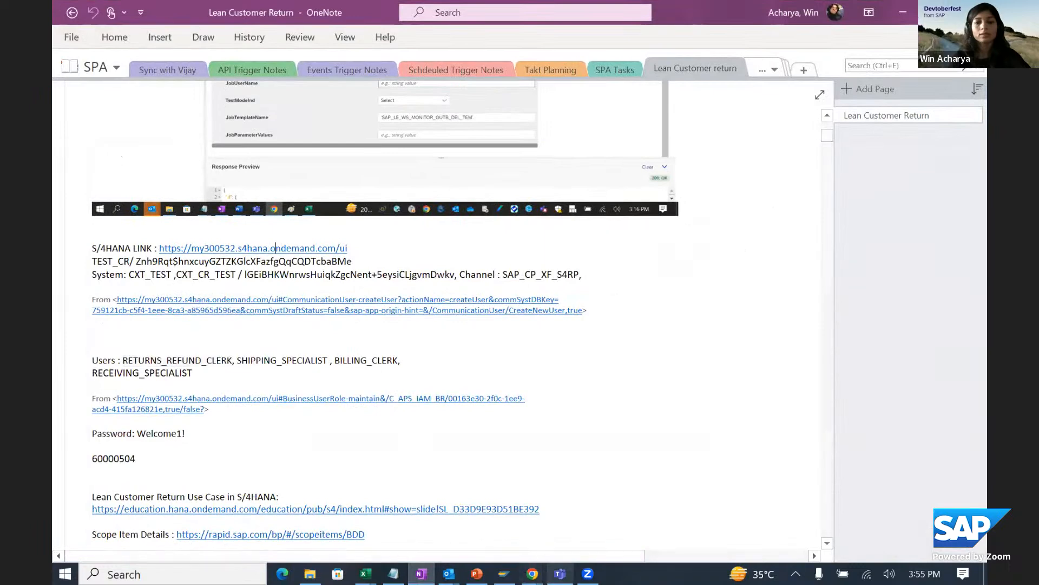
left_click(275, 248)
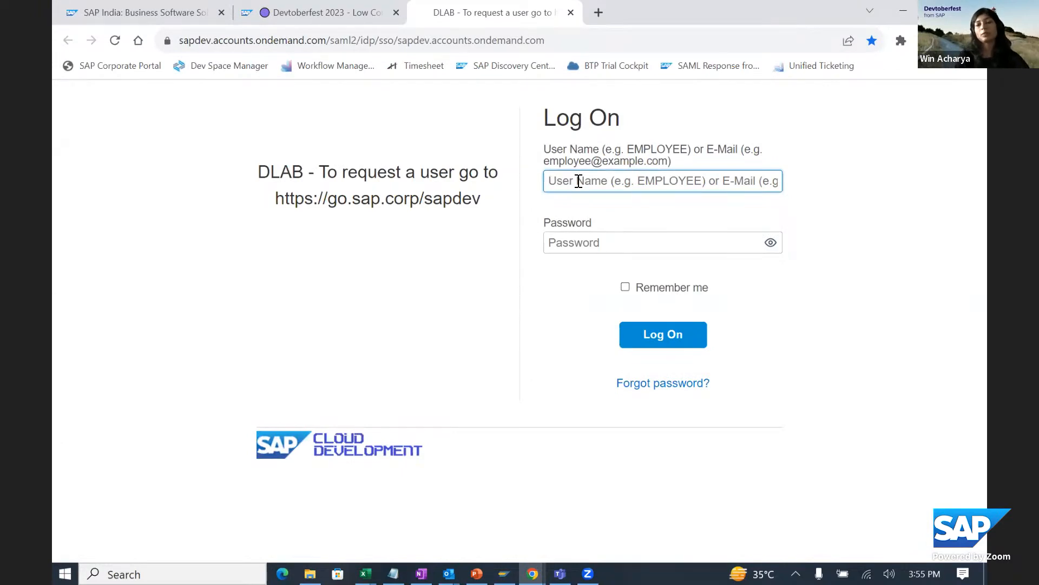
type("INTERNAL_")
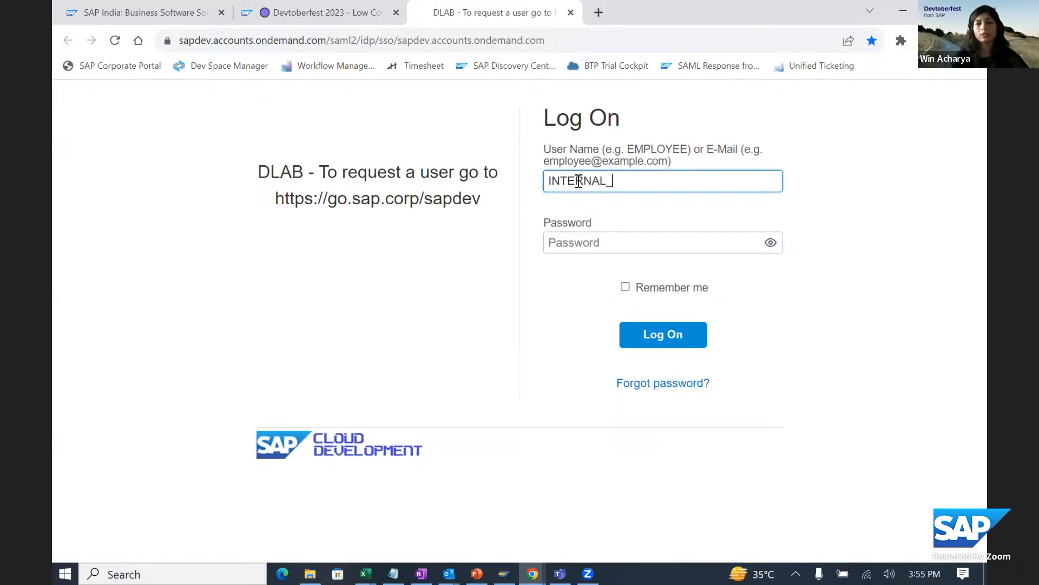
type("SALES_REP")
key("Tab")
type("•••")
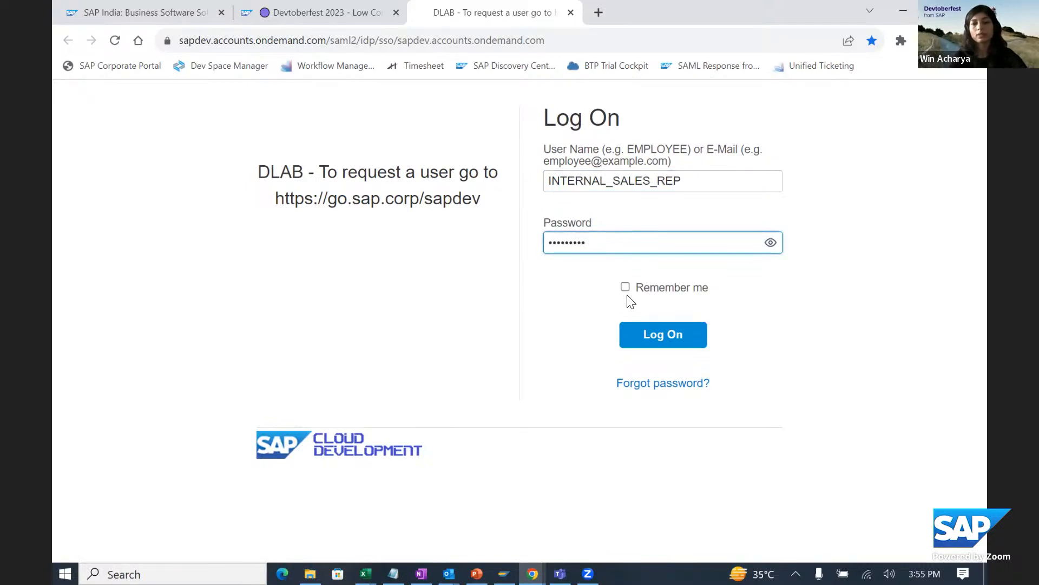
type("••••••")
left_click(650, 337)
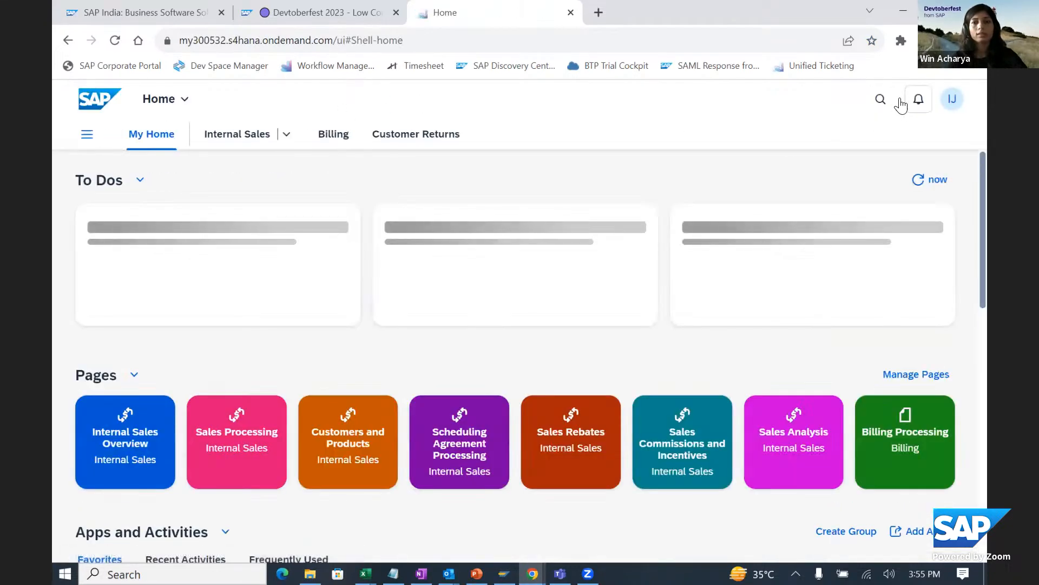
- Search the S/4HANA launchpad for va01 and open the Create Sales Documents app
left_click(879, 110)
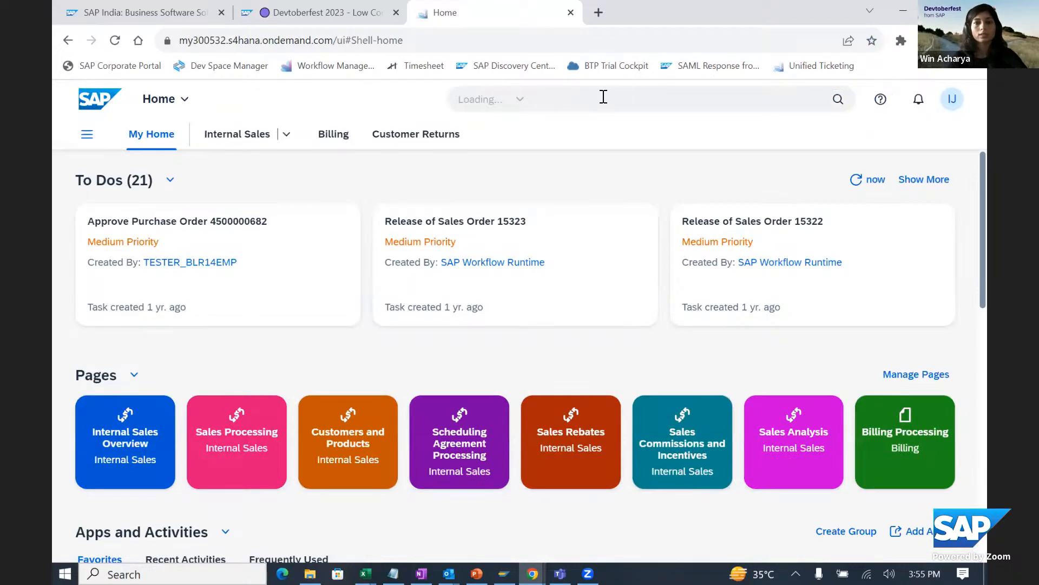
left_click(603, 97)
type("va01")
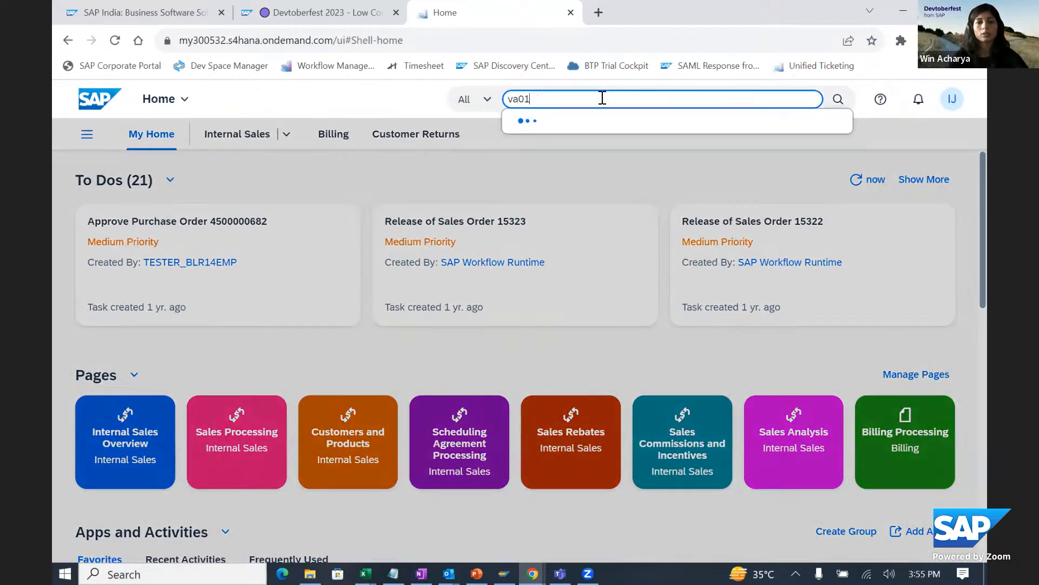
left_click(563, 186)
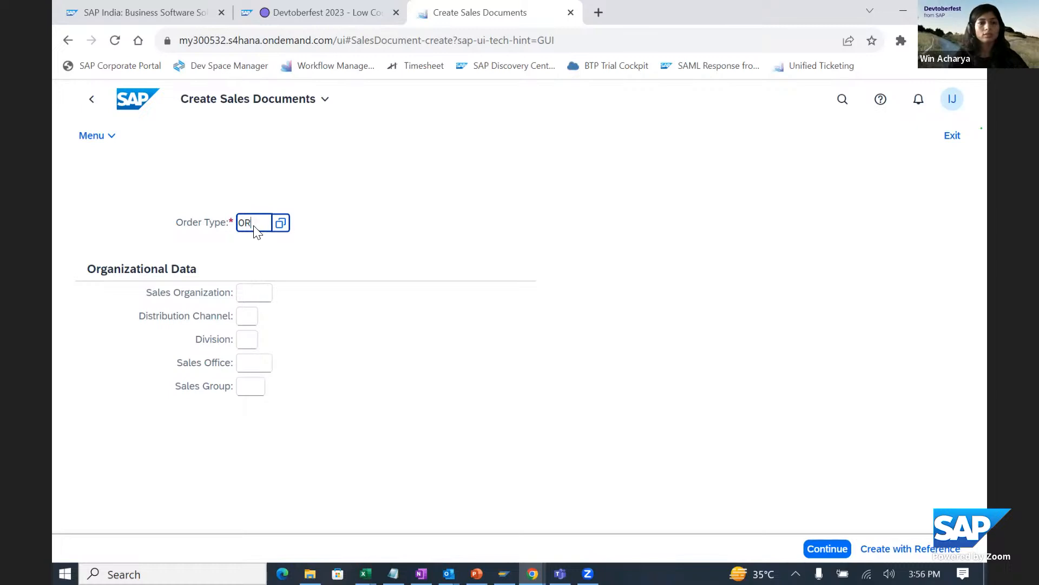
- Start a sales document of order type OR with sales organization 1710, distribution channel 10 and division 00
double_click(254, 226)
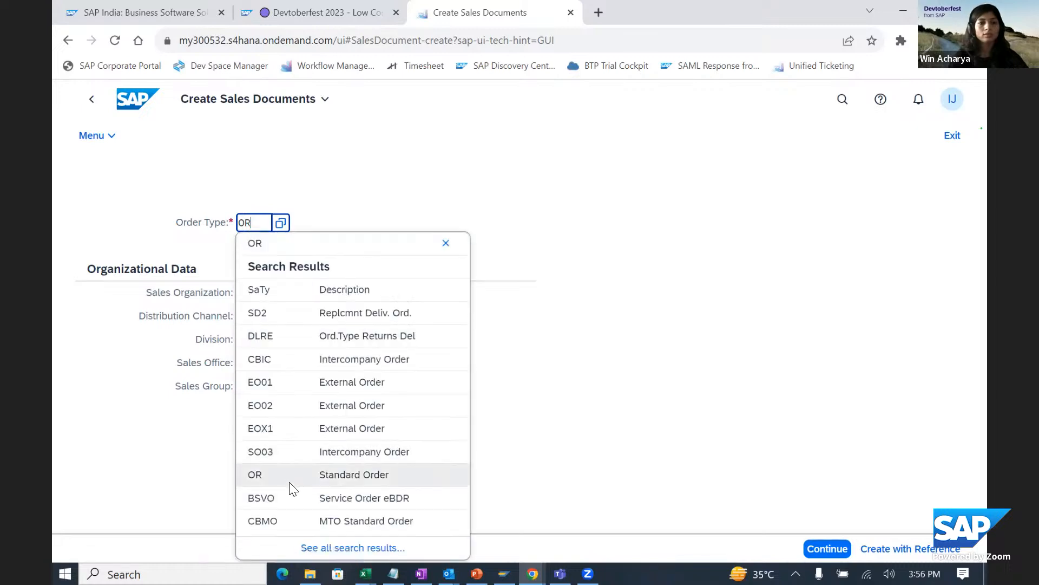
left_click(244, 295)
type("1710")
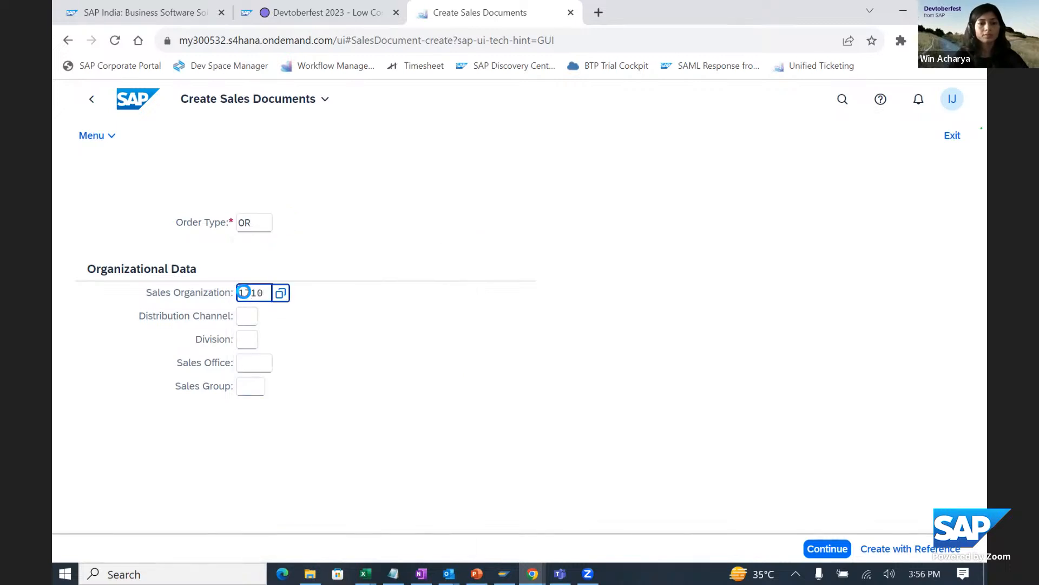
left_click(256, 382)
left_click(251, 316)
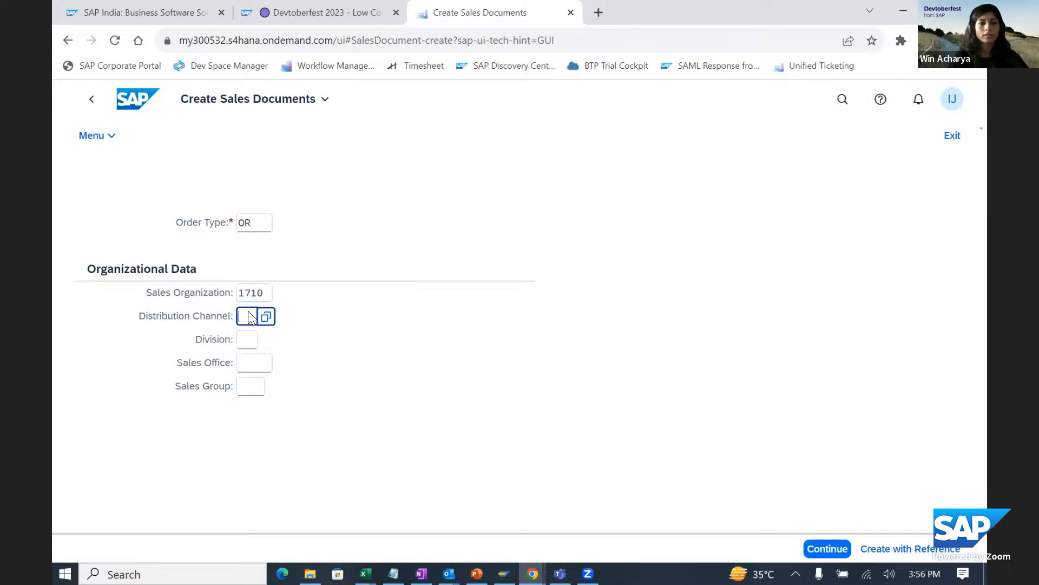
left_click(255, 400)
left_click(242, 343)
type("00")
left_click(279, 433)
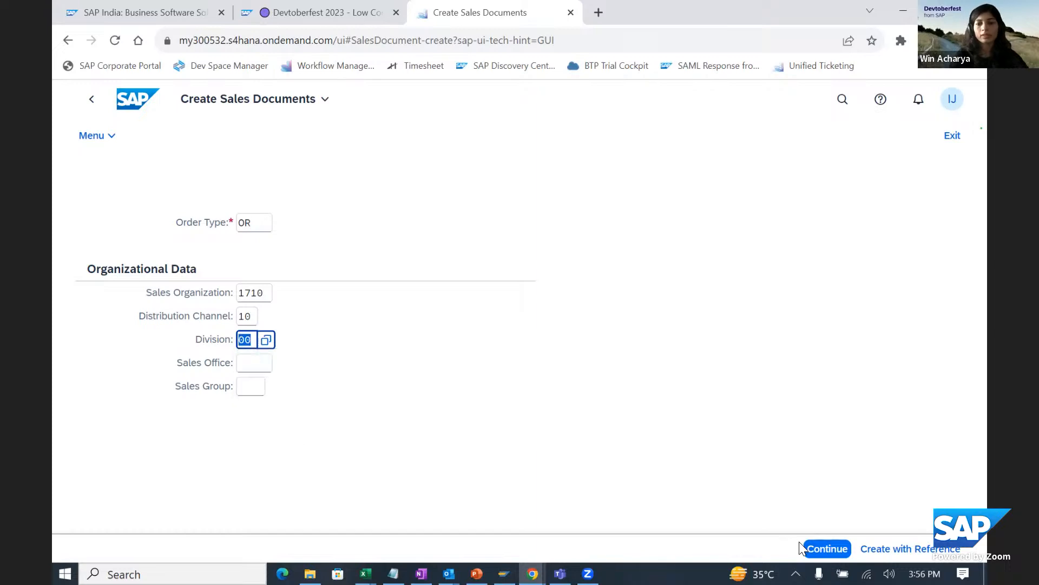
left_click(827, 549)
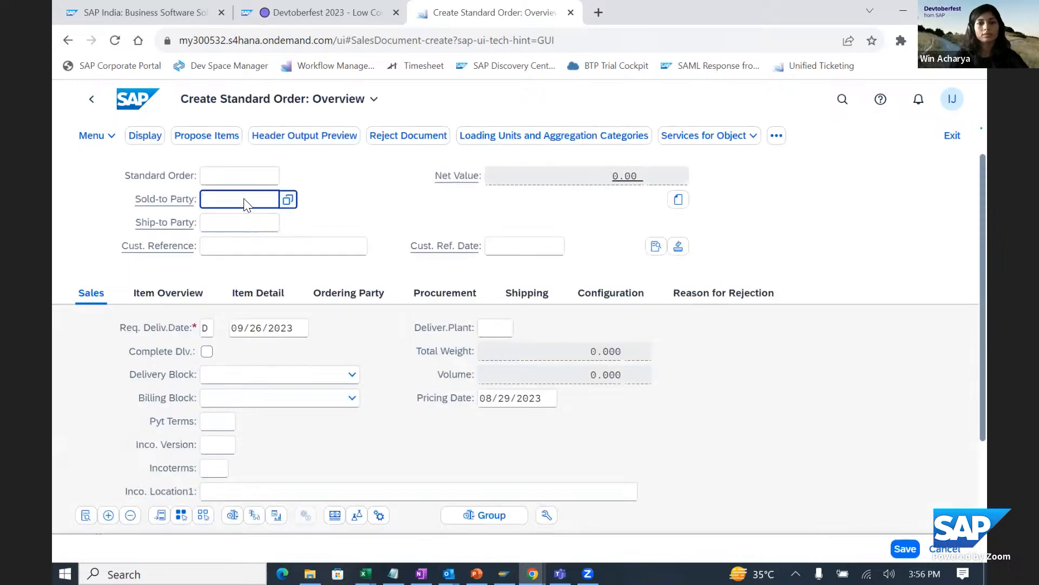
- Enter the same customer number as sold-to party and ship-to party of the standard order
type("171000")
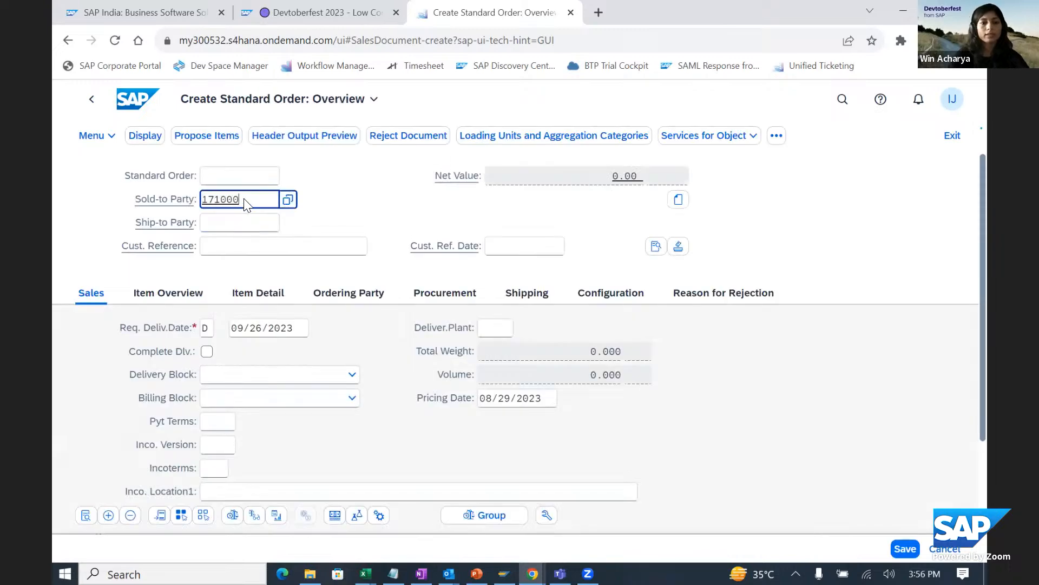
type("06")
left_click(214, 221)
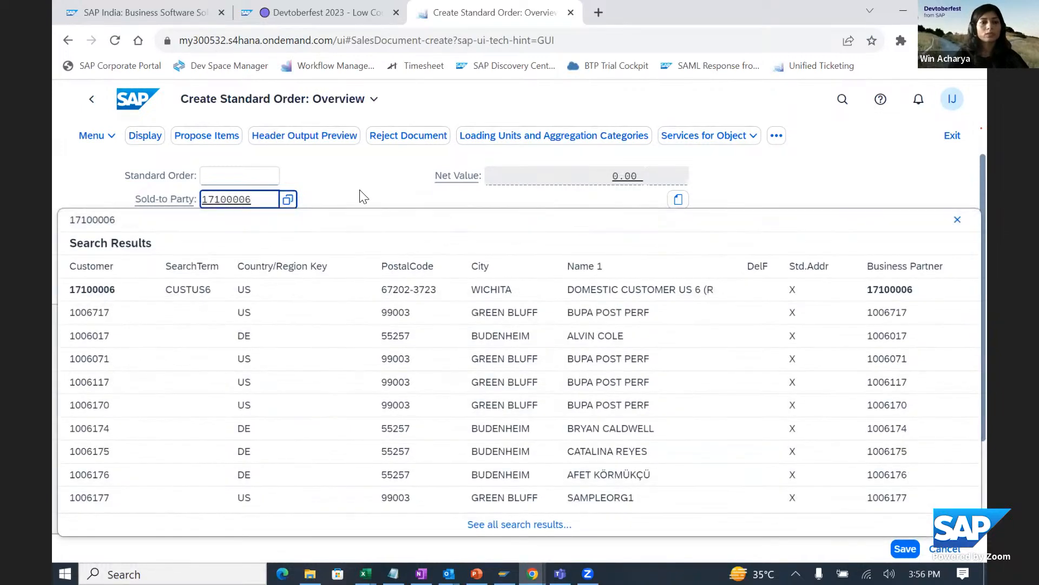
left_click(242, 230)
type("17100006")
left_click(322, 194)
left_click(705, 295)
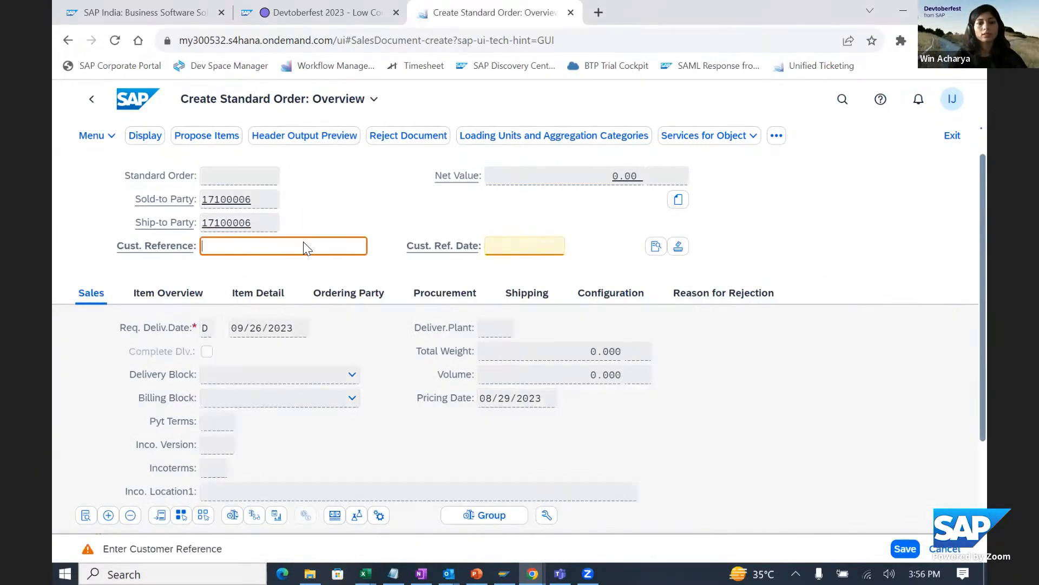
- Enter "credit blocked SO" as customer reference and set the order reason to BTP For BTP Workflow Relevant Sales Order
type("credit b")
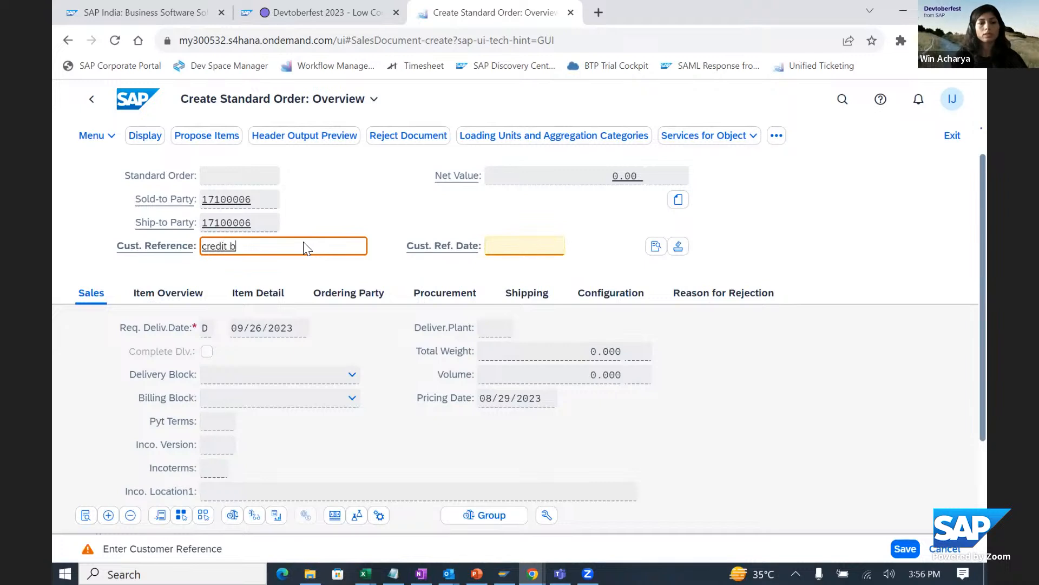
type("locked SO")
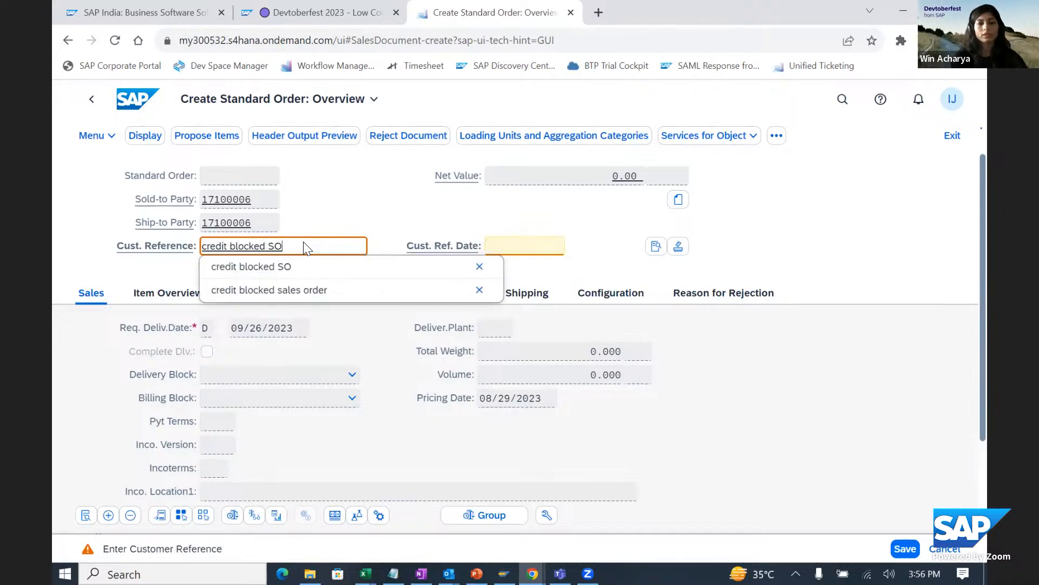
left_click(677, 295)
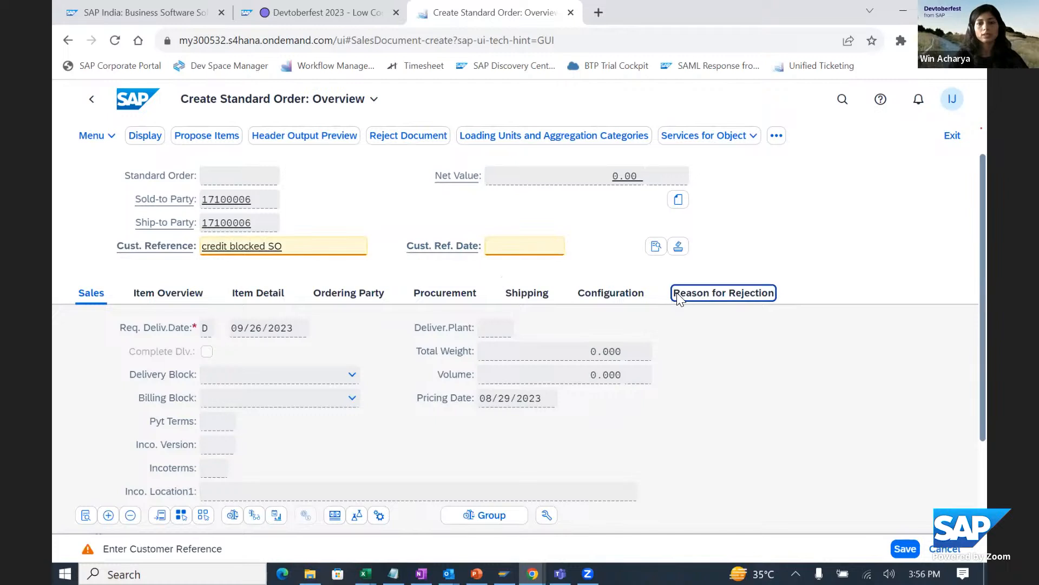
left_click(496, 328)
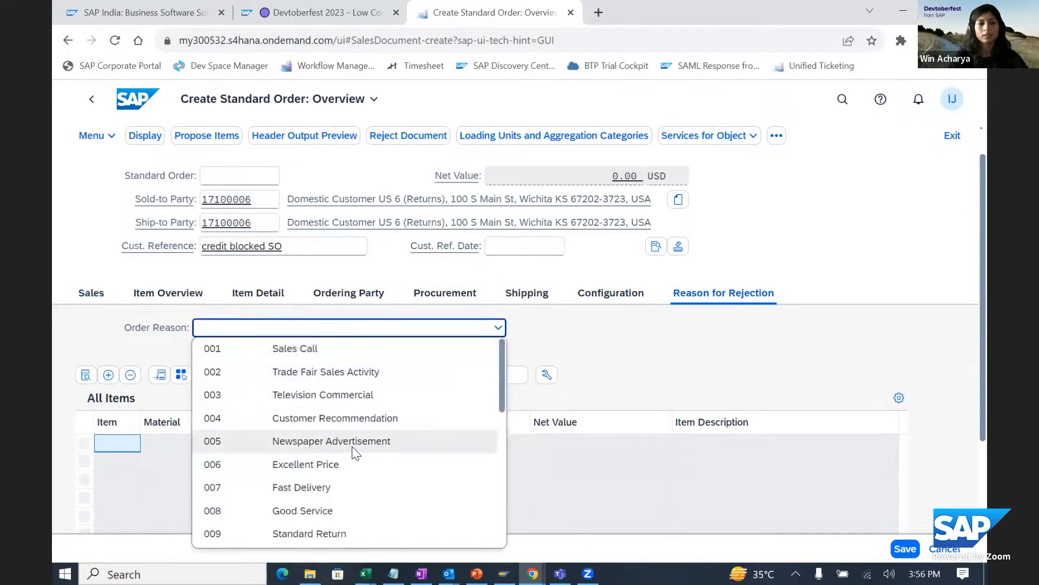
scroll(376, 434, "down", 3)
left_click(327, 509)
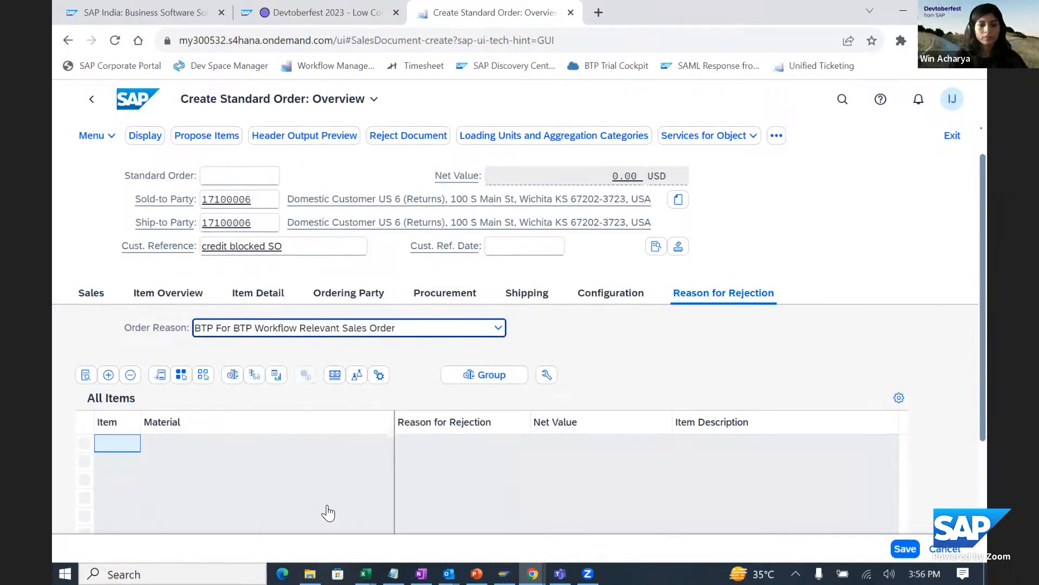
- Add material IF11 with order quantity 10 as the first item and save the order, accepting the availability check result
left_click(606, 294)
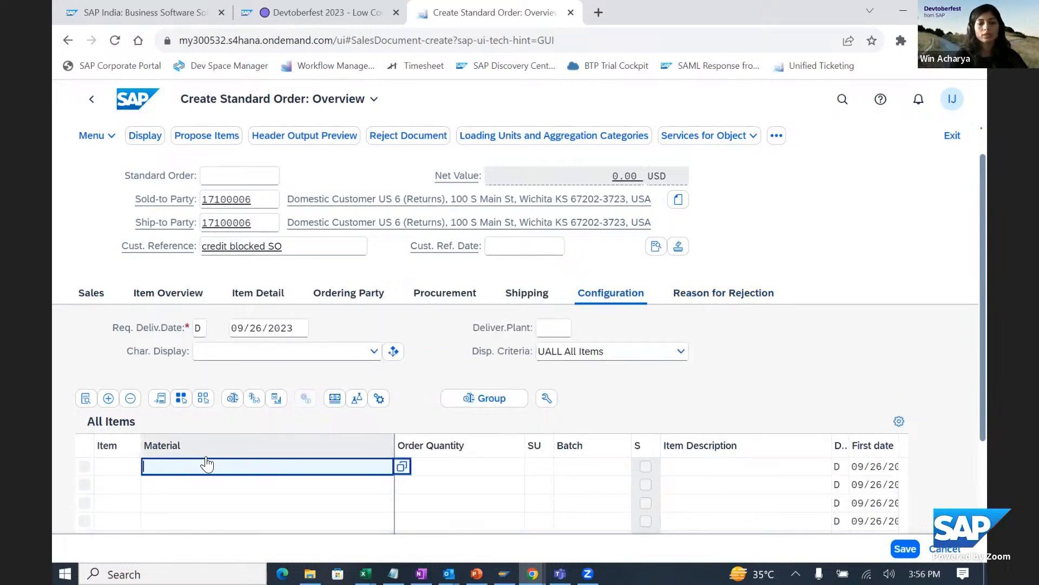
type("1F11")
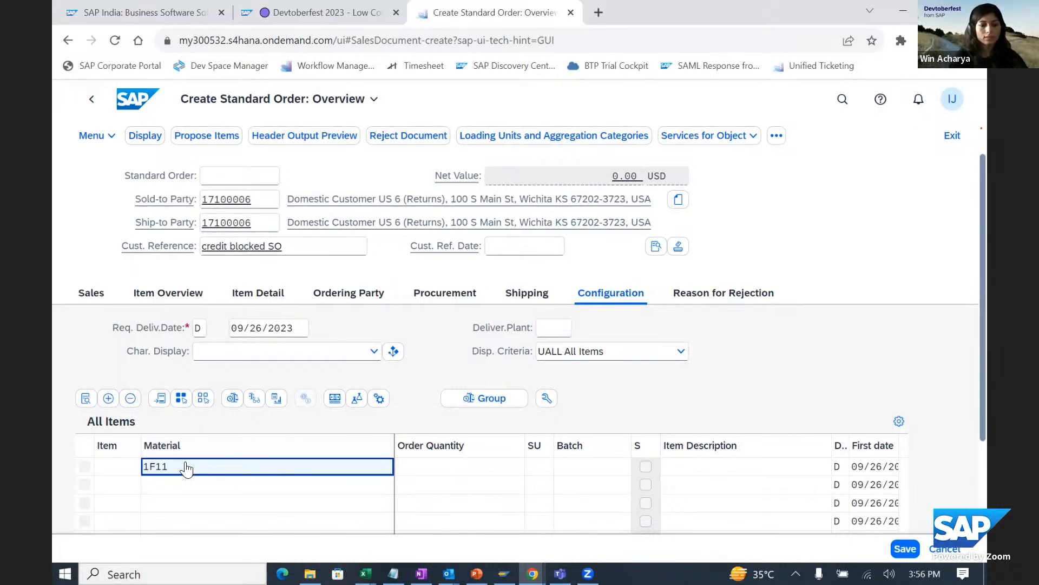
double_click(154, 472)
type("IF11")
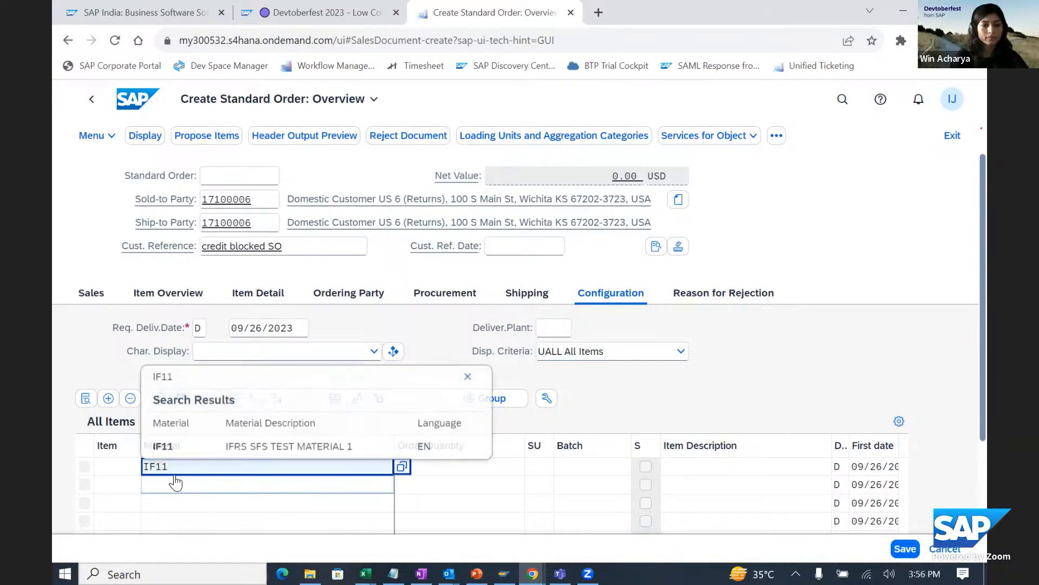
left_click(251, 446)
left_click(452, 469)
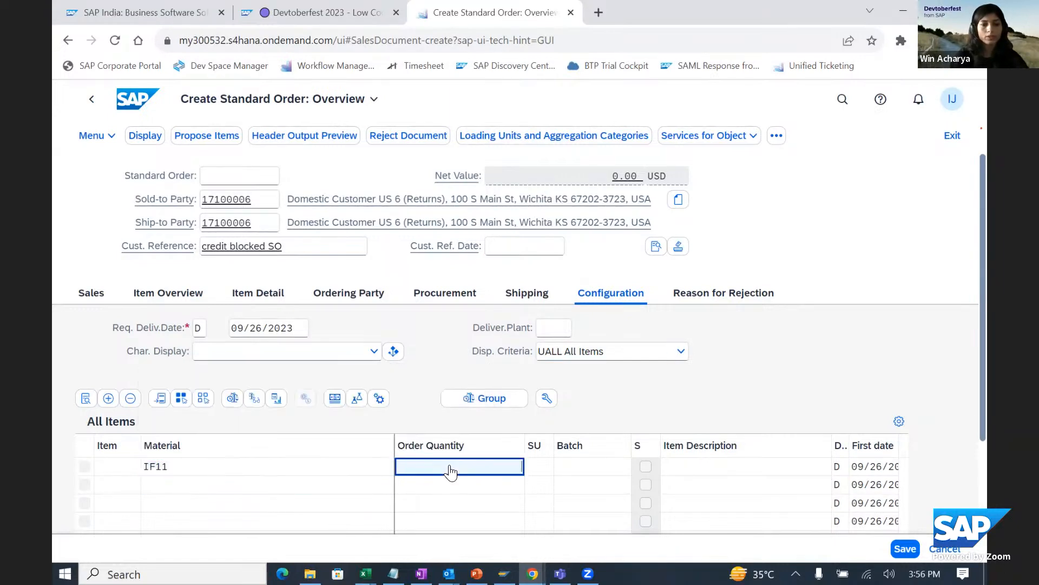
type("10")
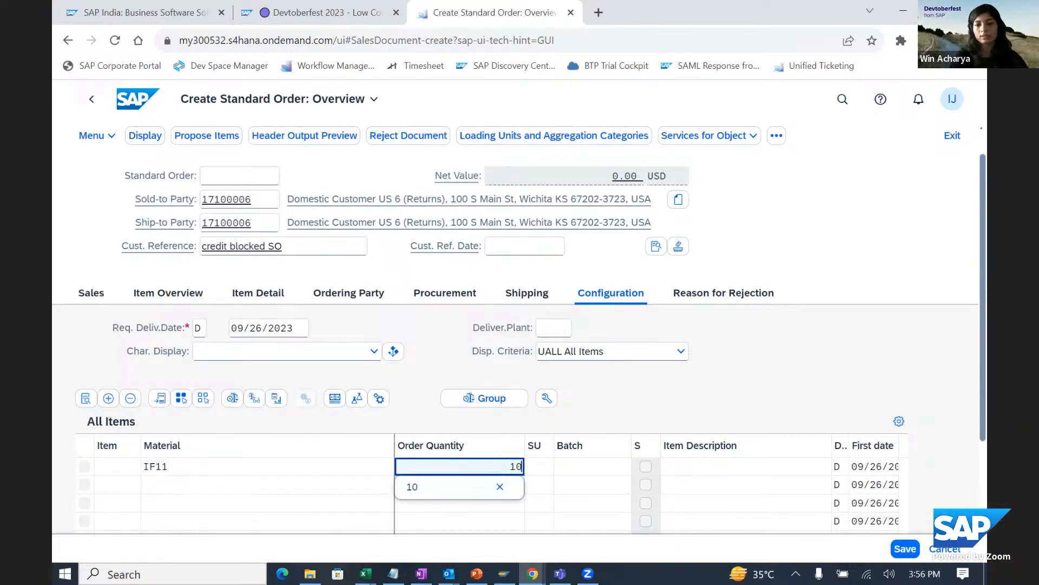
left_click(904, 549)
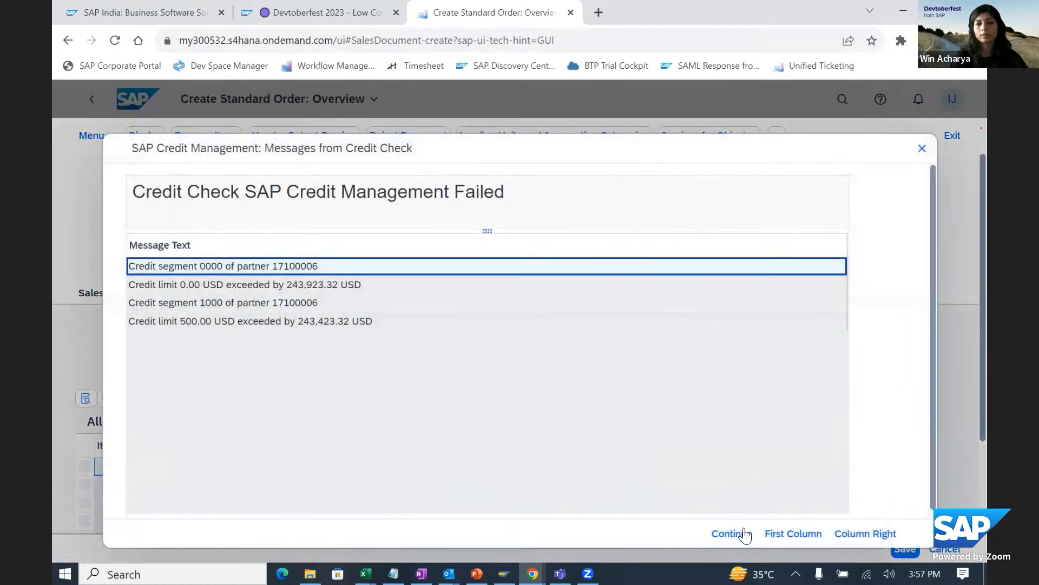
left_click(744, 535)
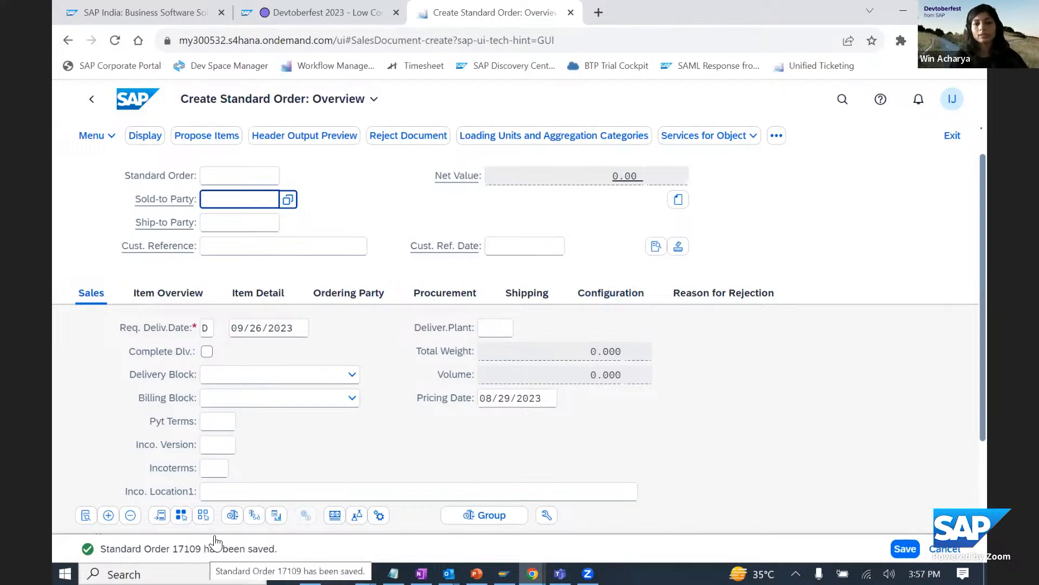
- Display the saved standard order and look at its document flow
left_click(147, 140)
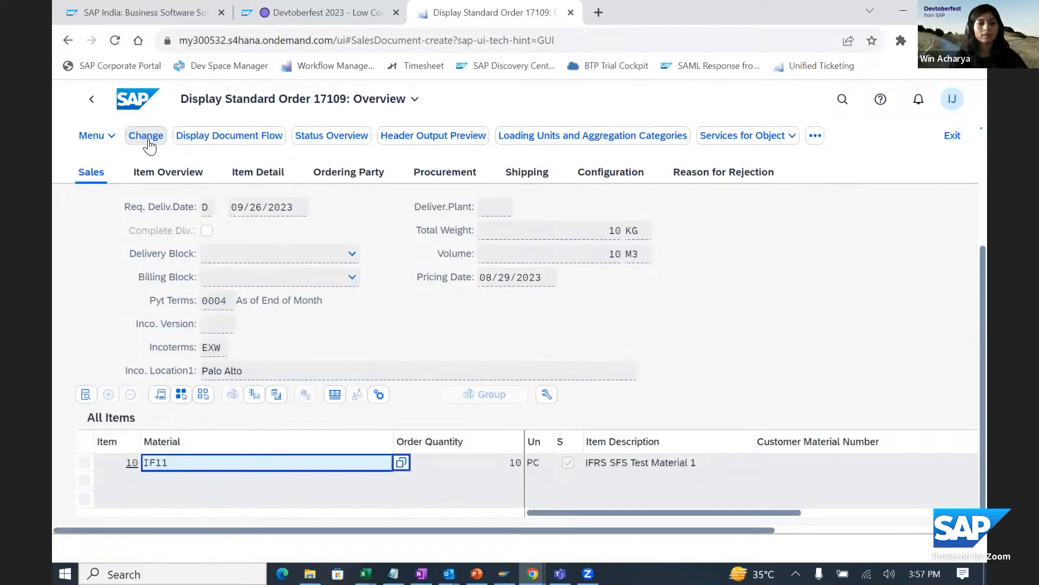
left_click(220, 142)
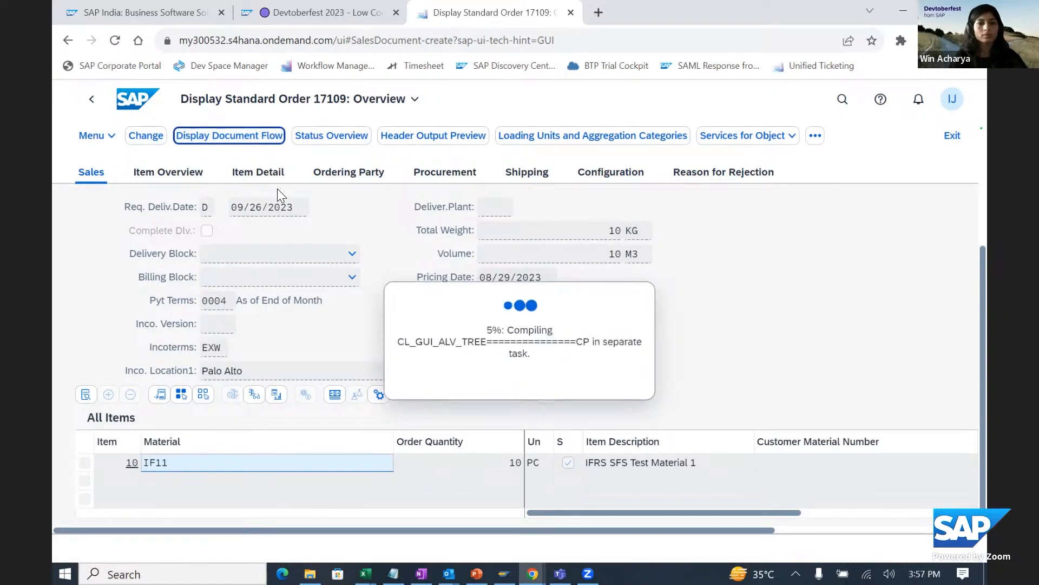
left_click(326, 137)
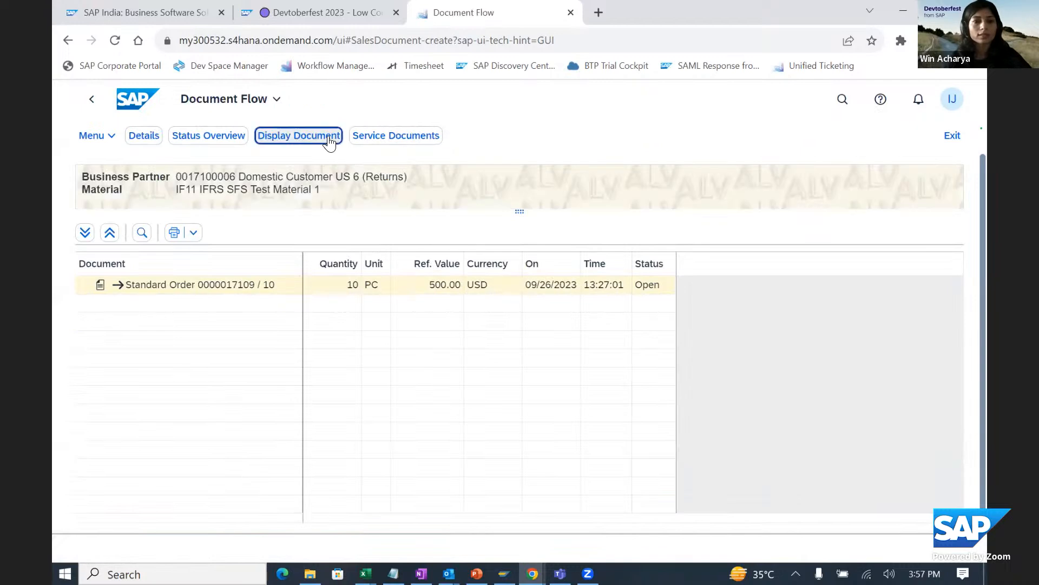
- Open the standard order's status overview and expand the status details of item 000010
left_click(192, 138)
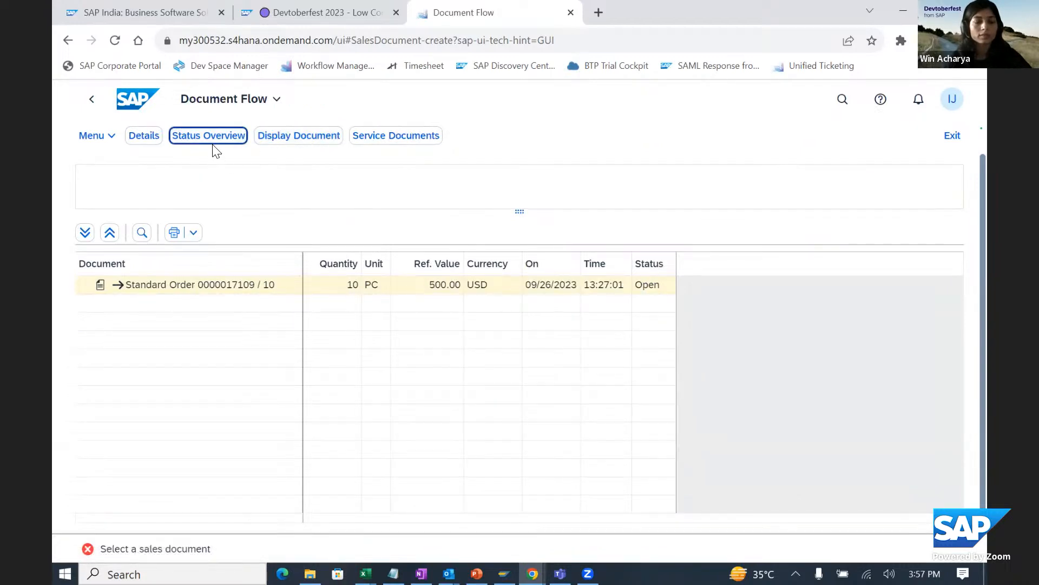
left_click(207, 142)
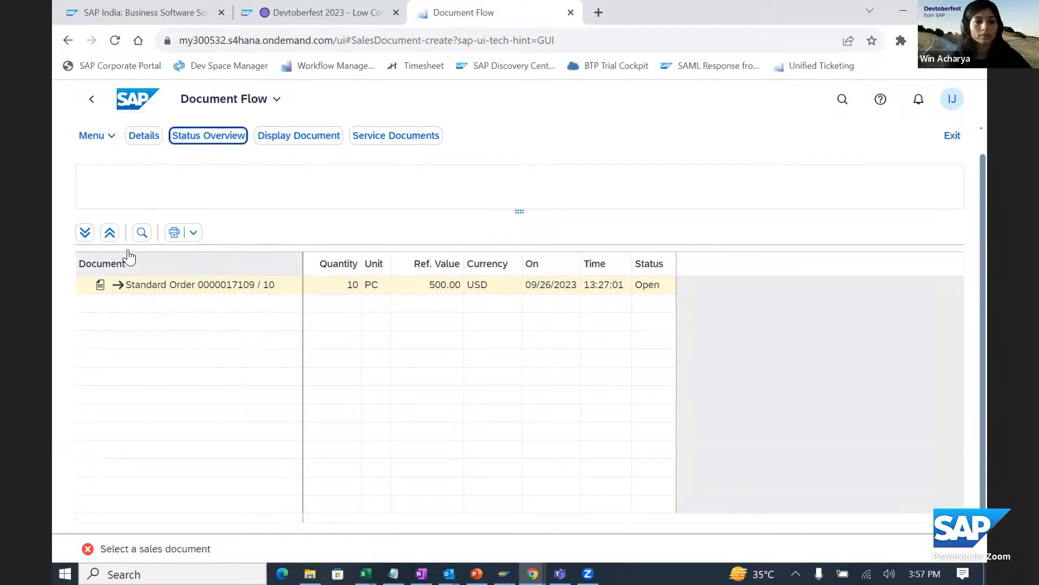
left_click(88, 100)
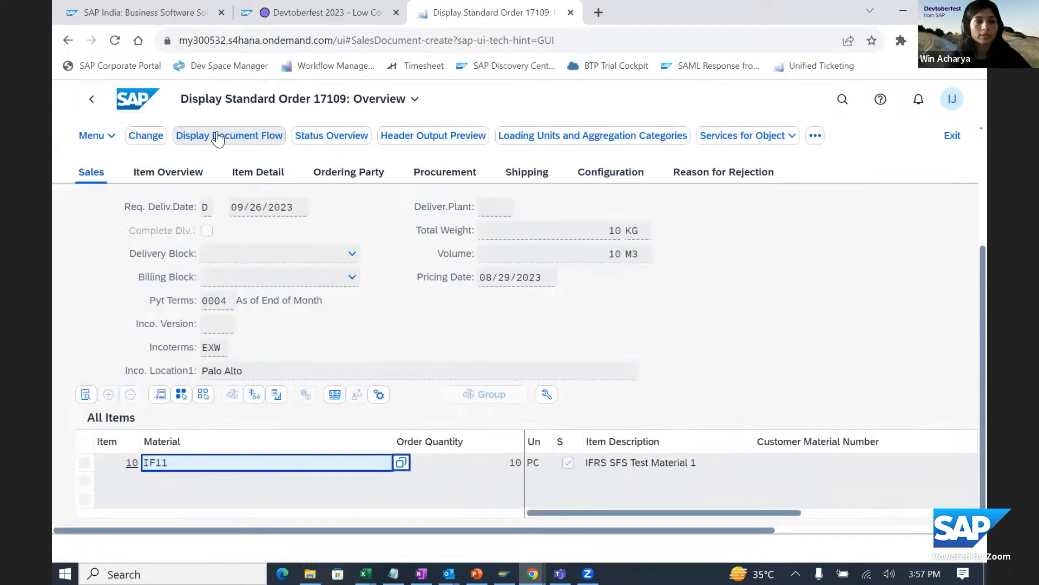
left_click(319, 137)
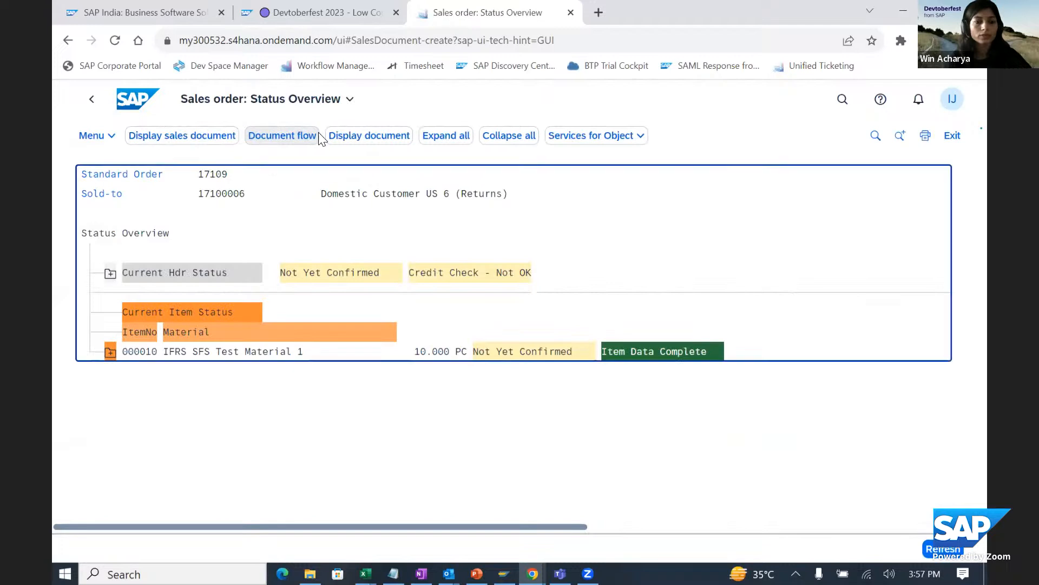
left_click(103, 352)
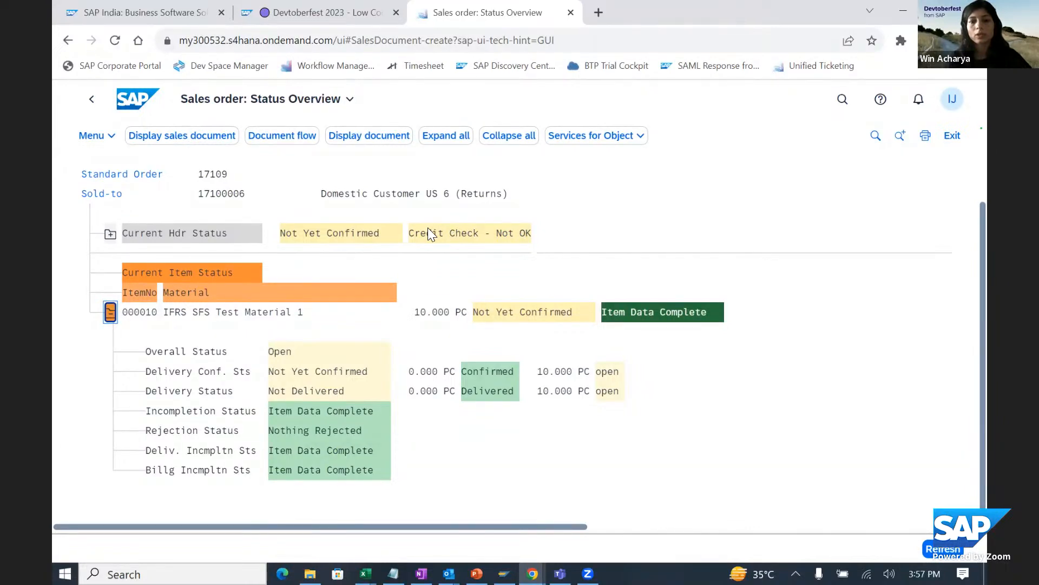
- Switch to the SAP Build My Inbox page, refresh the tasks, and open "Approve Removal of Credit Block on Sales Order"
mouse_move(532, 573)
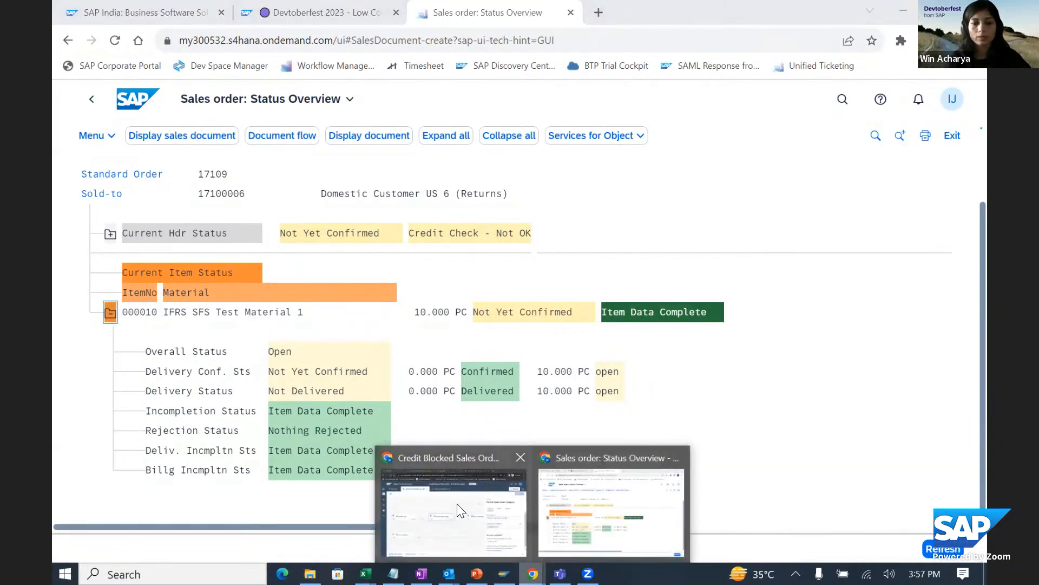
left_click(457, 503)
left_click(300, 21)
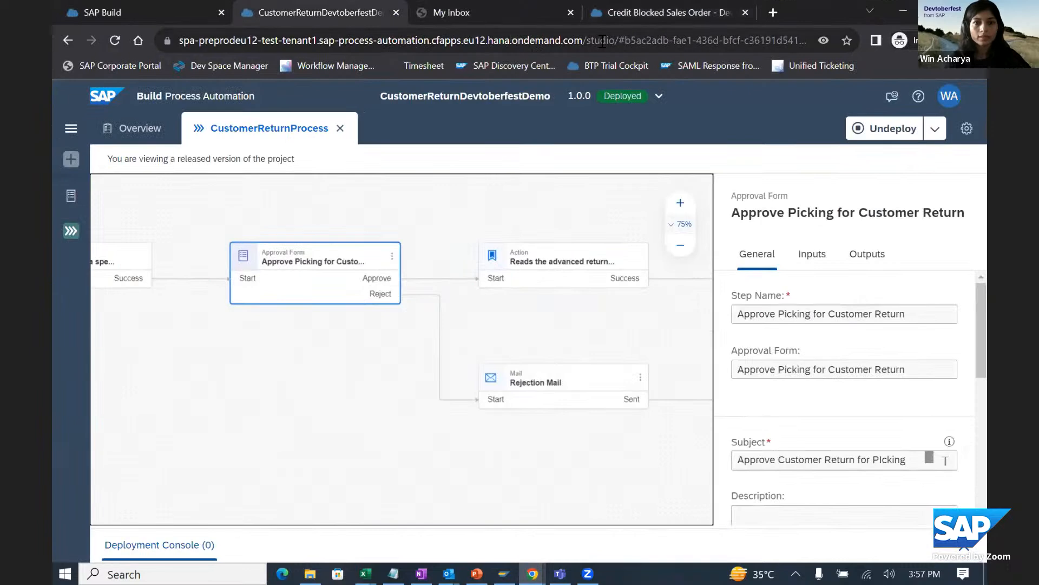
left_click(694, 20)
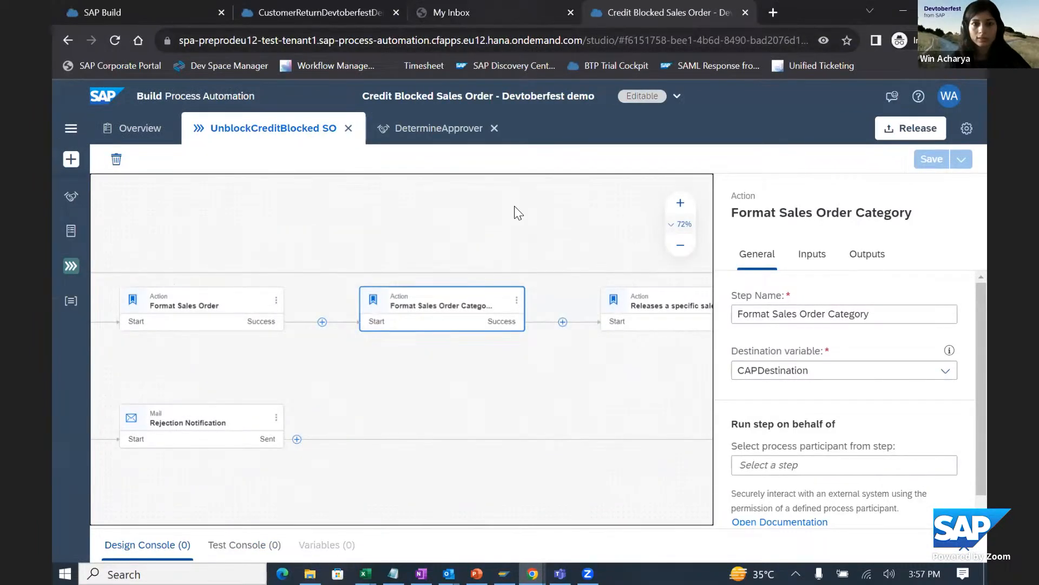
left_click(452, 12)
left_click(150, 201)
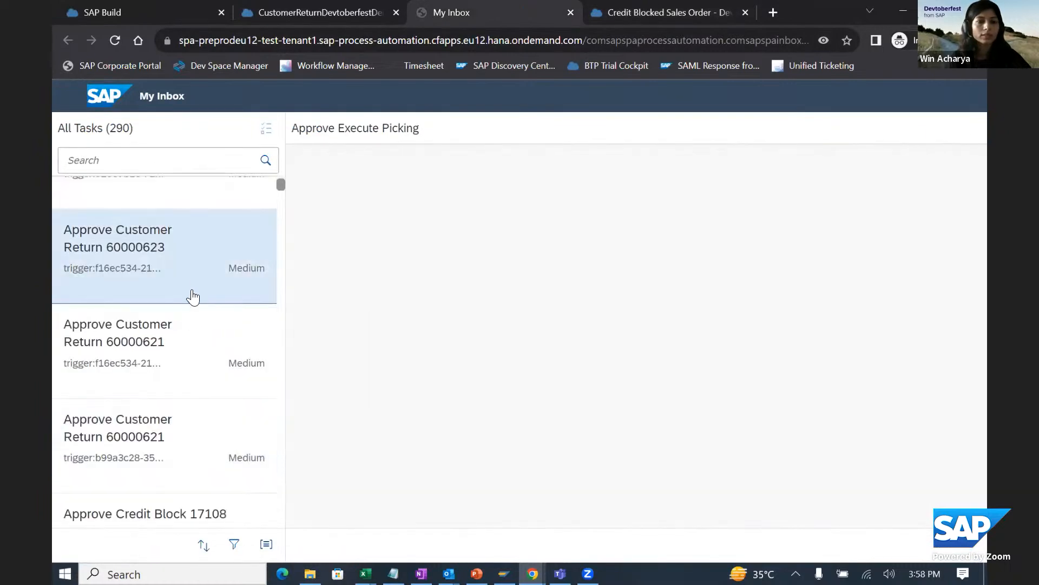
scroll(192, 295, "up", 3)
left_click(182, 260)
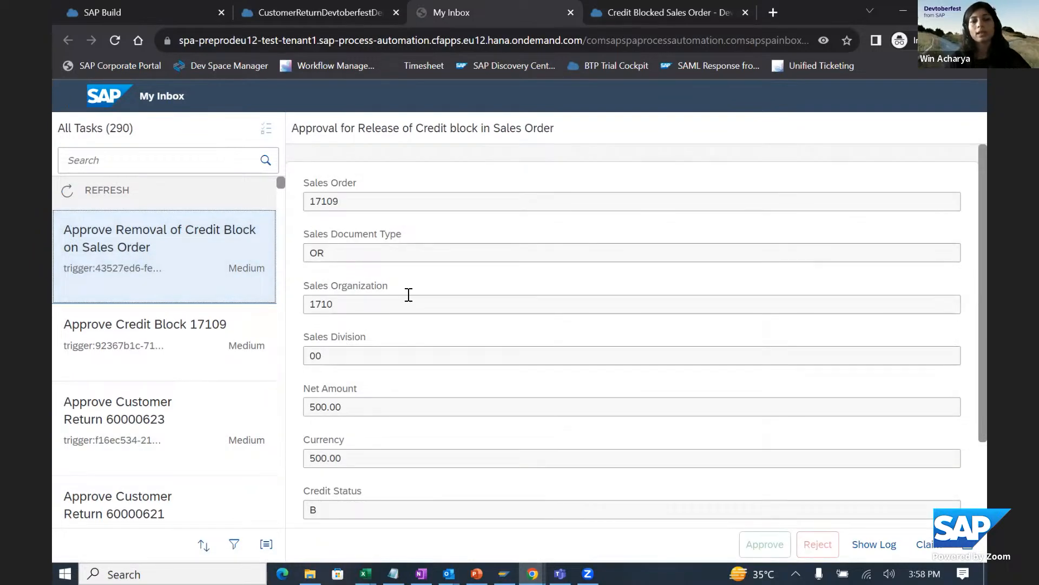
- Review the approval form's sales order details, net amount, currency, credit status, comments field and approval question
scroll(409, 295, "down", 3)
scroll(409, 294, "up", 3)
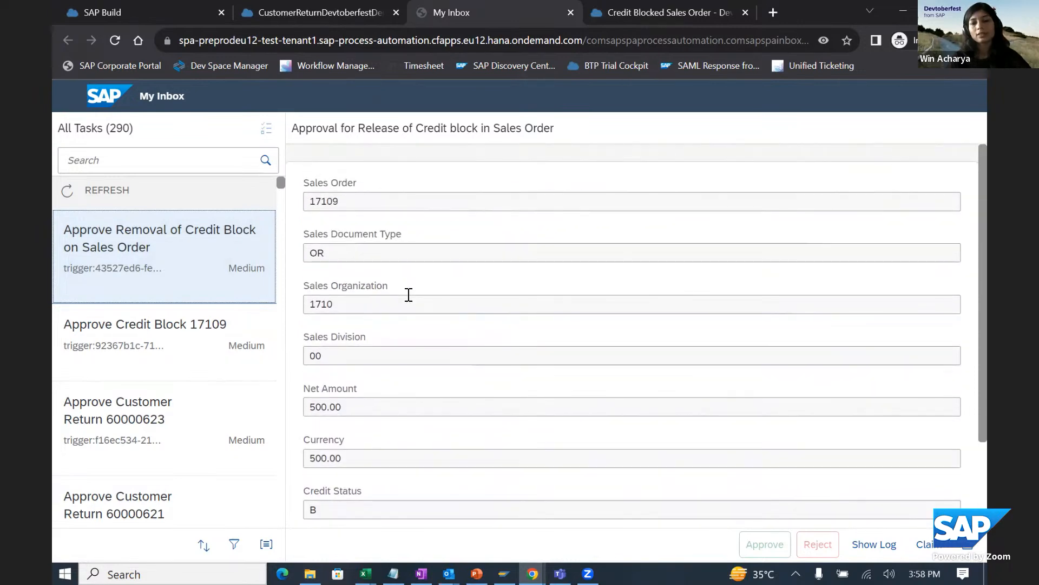
scroll(409, 294, "down", 2)
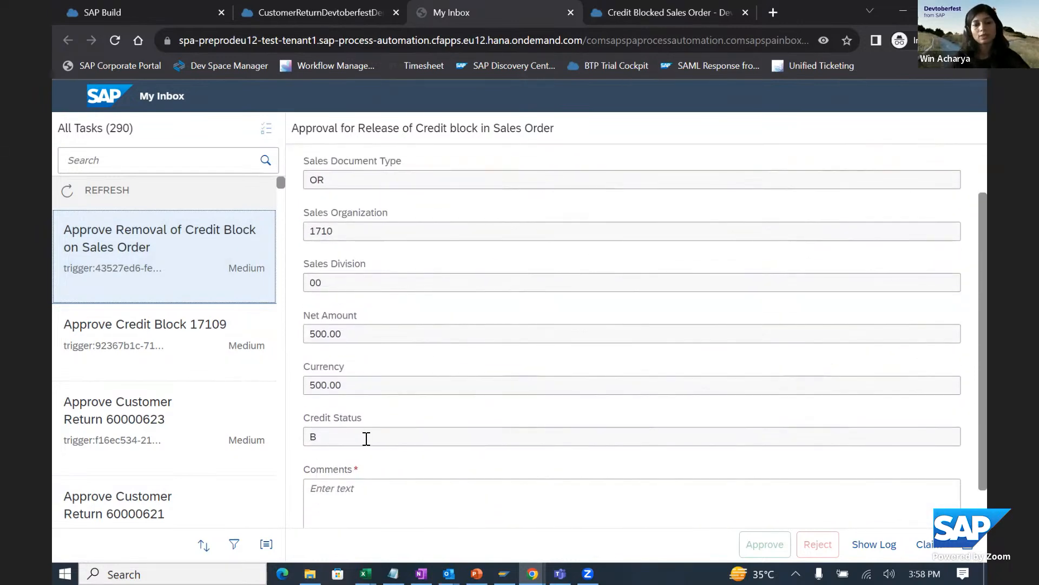
double_click(320, 435)
scroll(381, 437, "up", 2)
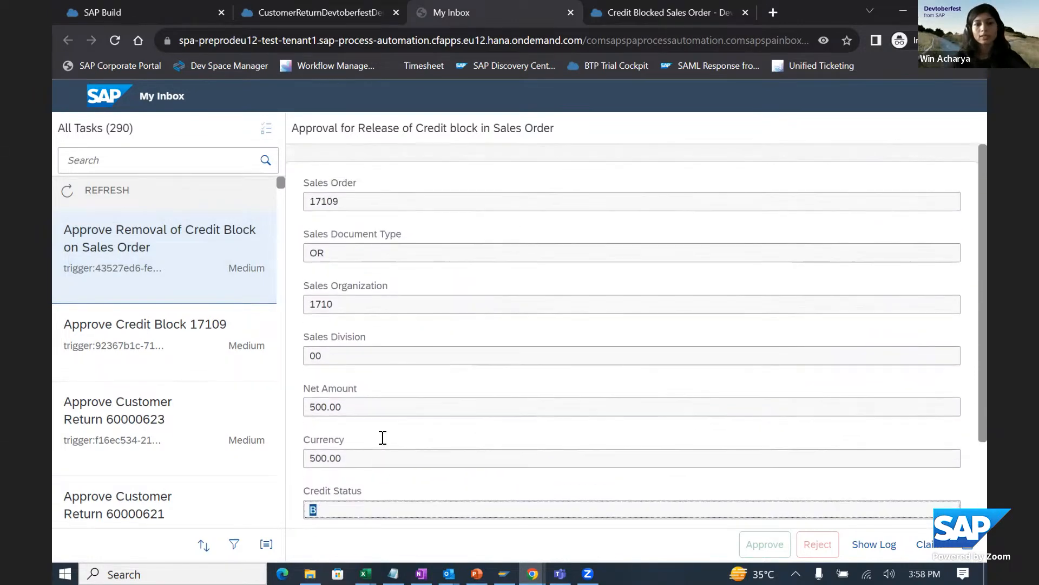
double_click(327, 201)
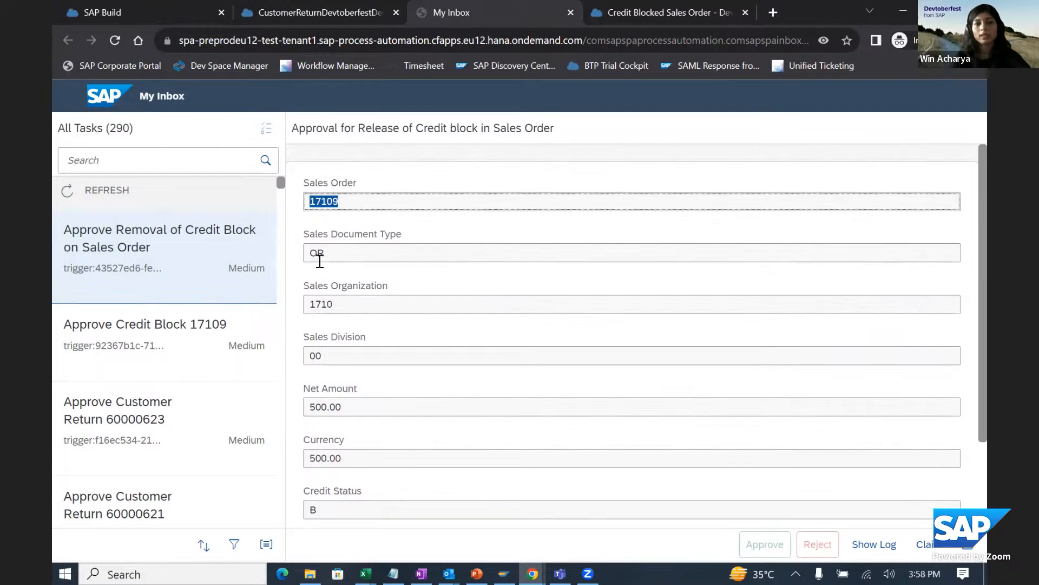
double_click(320, 254)
double_click(311, 304)
double_click(315, 355)
double_click(321, 405)
scroll(368, 379, "down", 3)
double_click(327, 312)
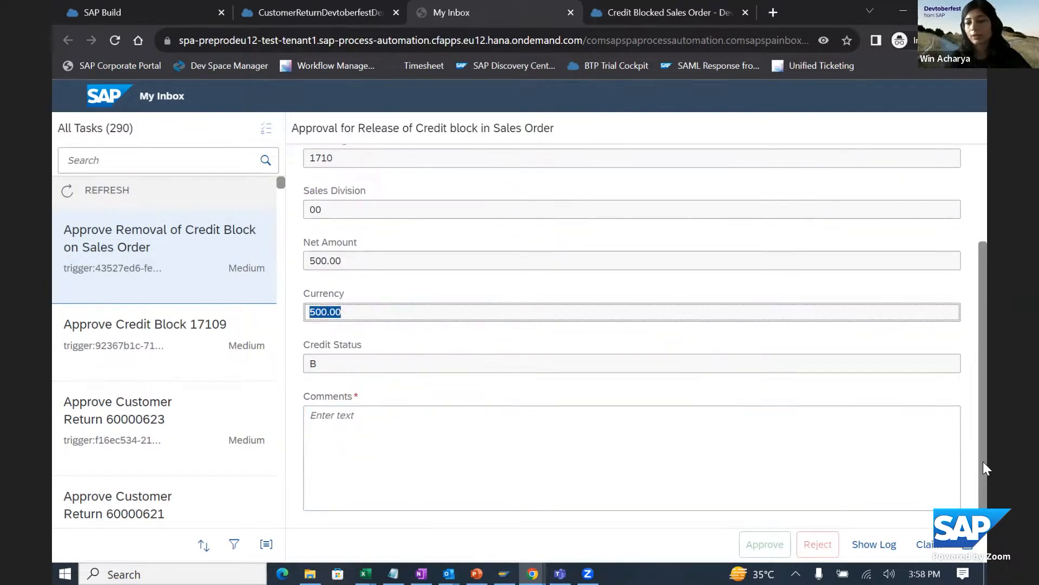
scroll(984, 464, "up", 3)
scroll(726, 297, "down", 4)
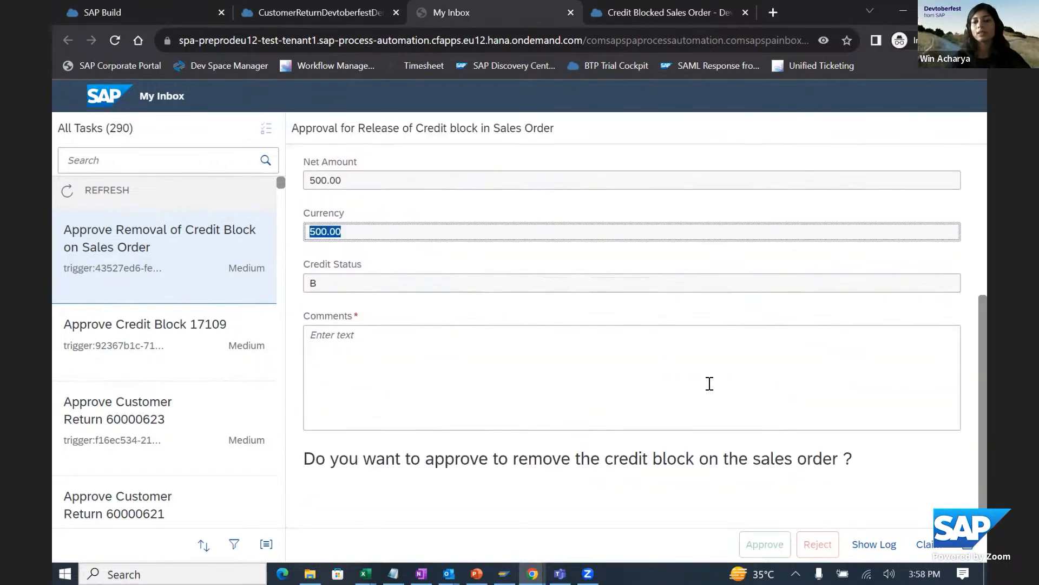
scroll(472, 368, "up", 4)
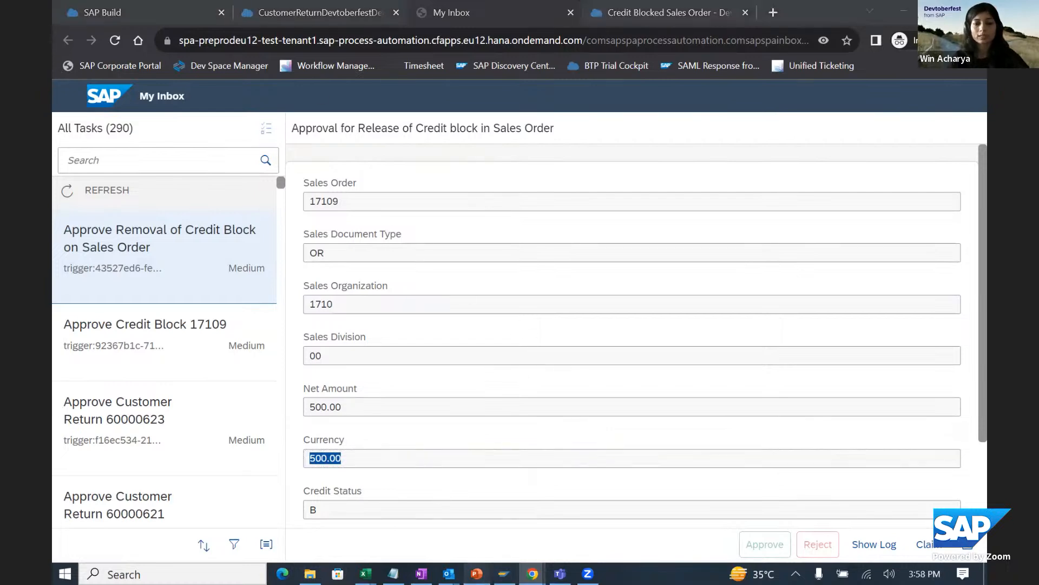
- Switch to the PowerPoint presentation and show the Q & A slide, slide 9
left_click(476, 573)
left_click(132, 332)
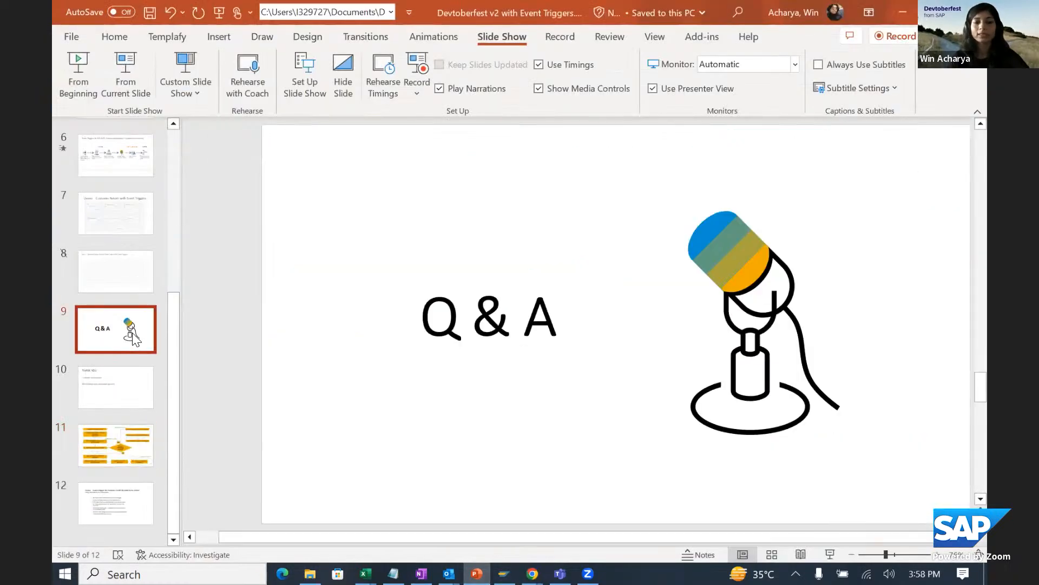